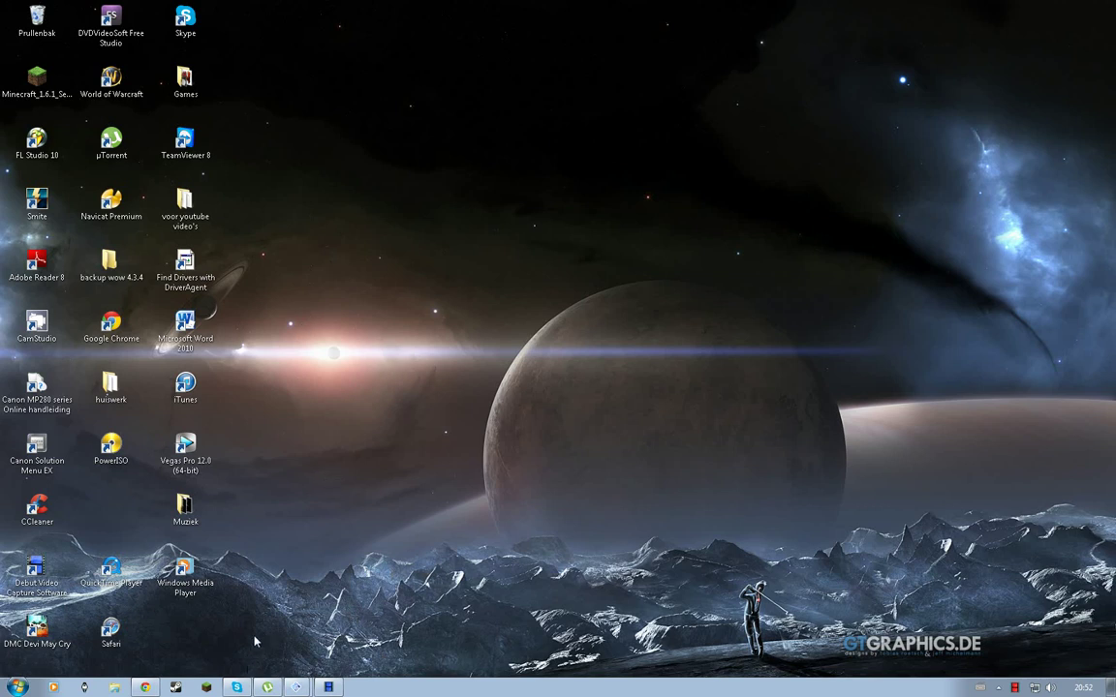
Step: Switch to Chrome and close the Dragonball GT episode page so the PCSX2 Downloads page is shown
left_click(146, 687)
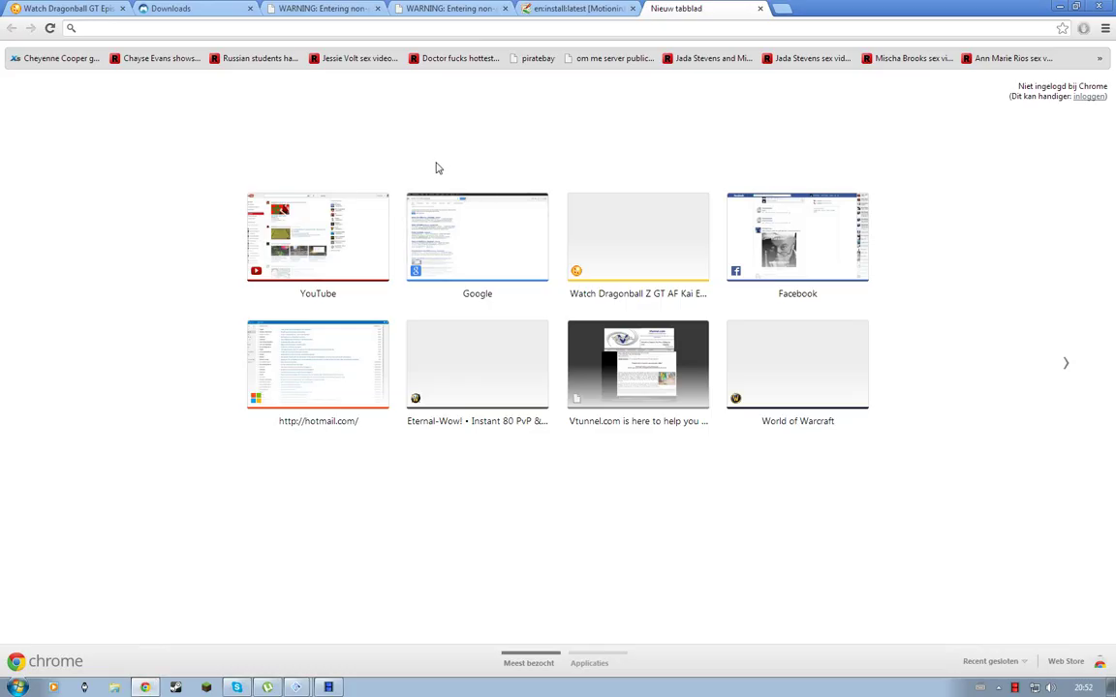
left_click(547, 8)
left_click(436, 9)
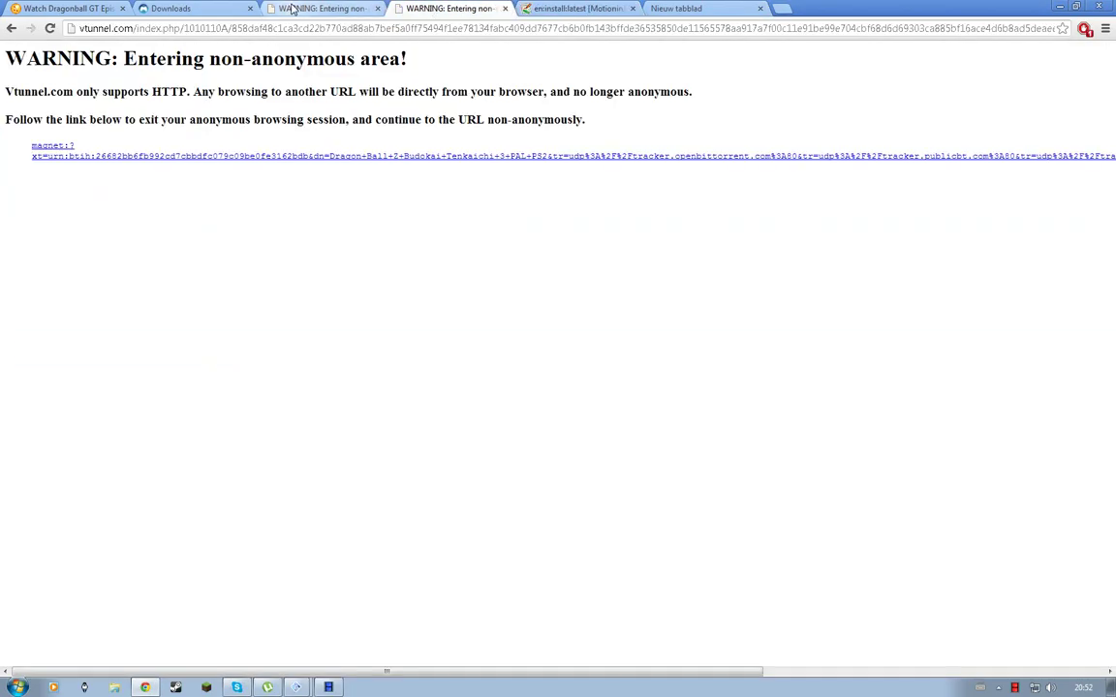
left_click(295, 9)
left_click(184, 9)
left_click(70, 9)
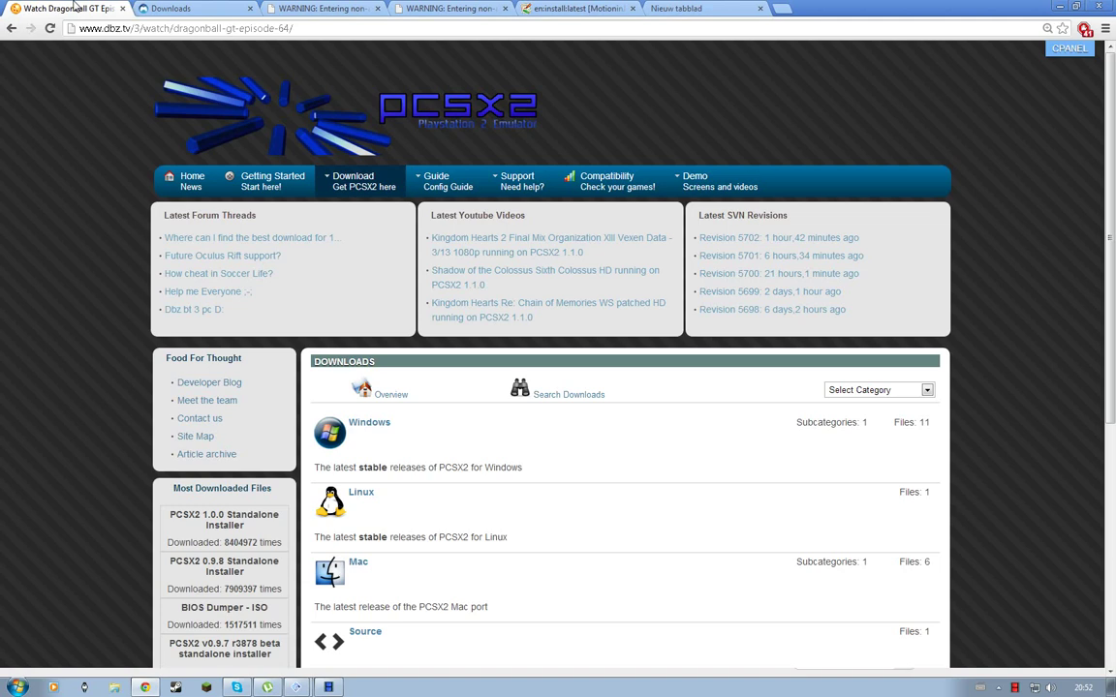
left_click(146, 10)
left_click(67, 9)
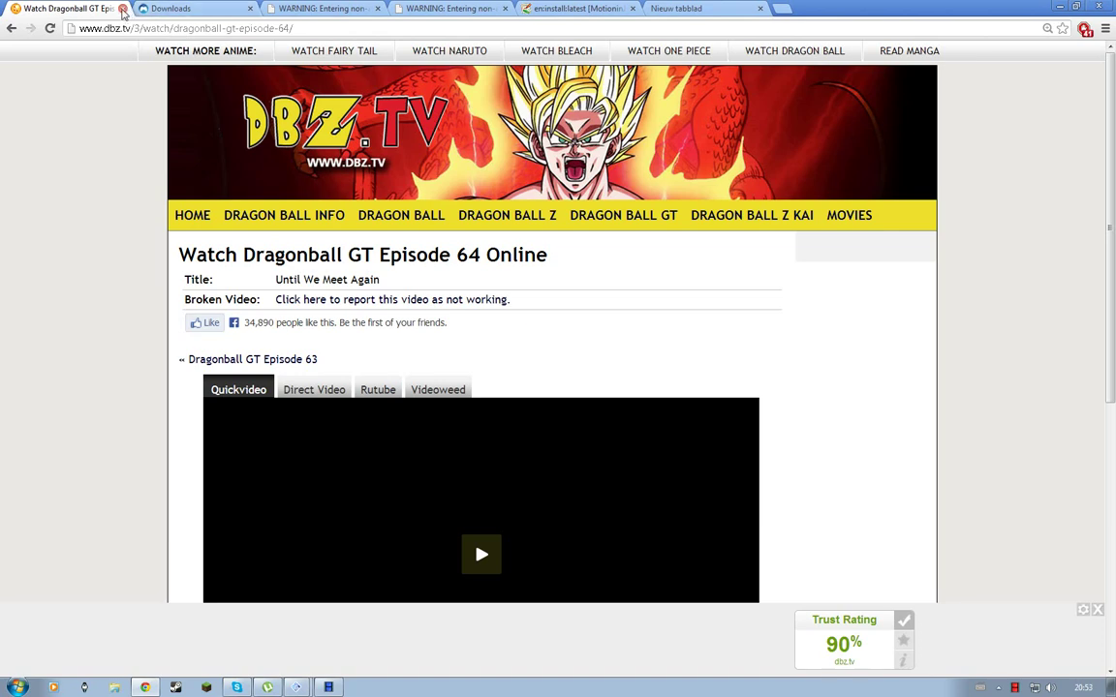
left_click(123, 9)
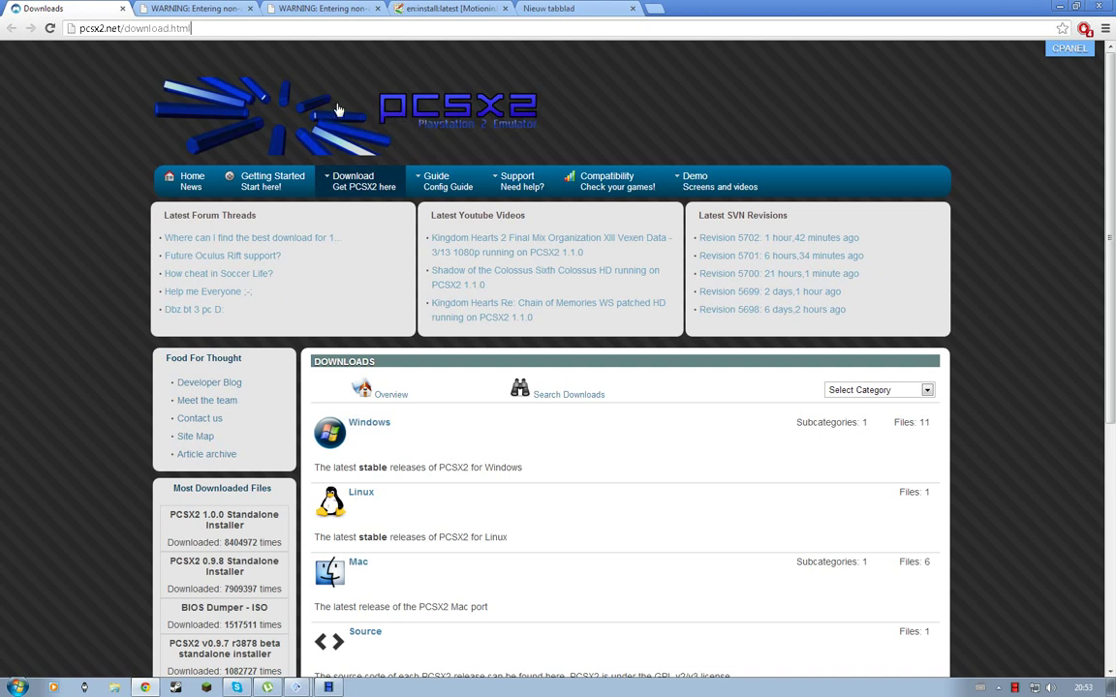
Step: Examine the platform categories on the PCSX2 Downloads page, from Windows down to Archive
mouse_move(494, 292)
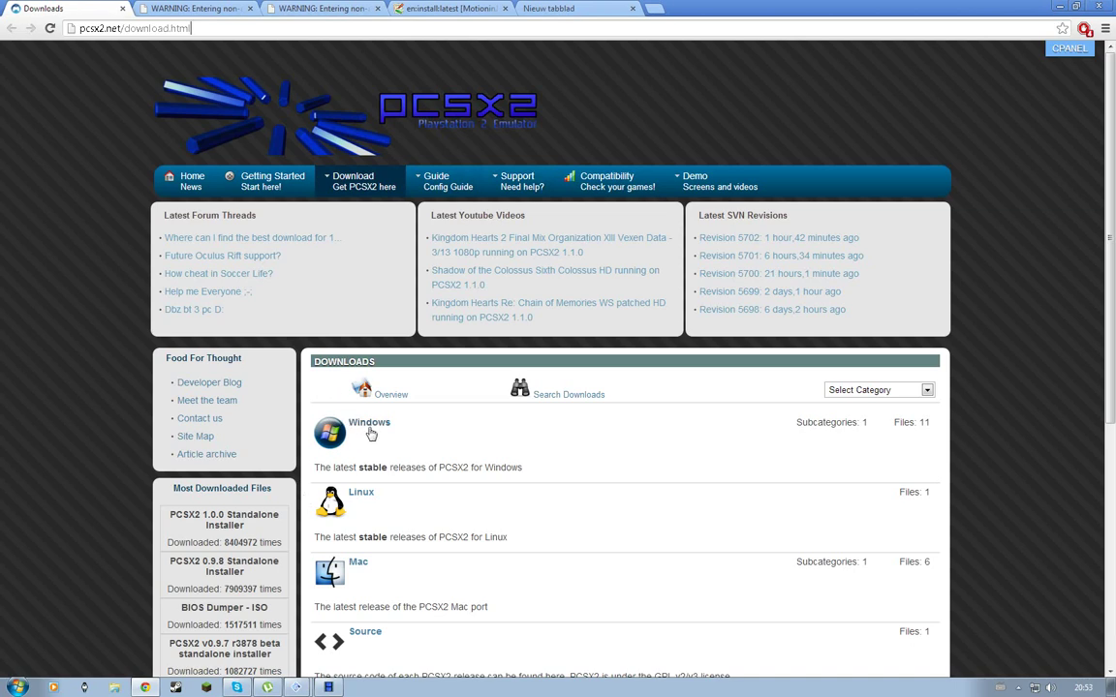
scroll(378, 426, "down", 1)
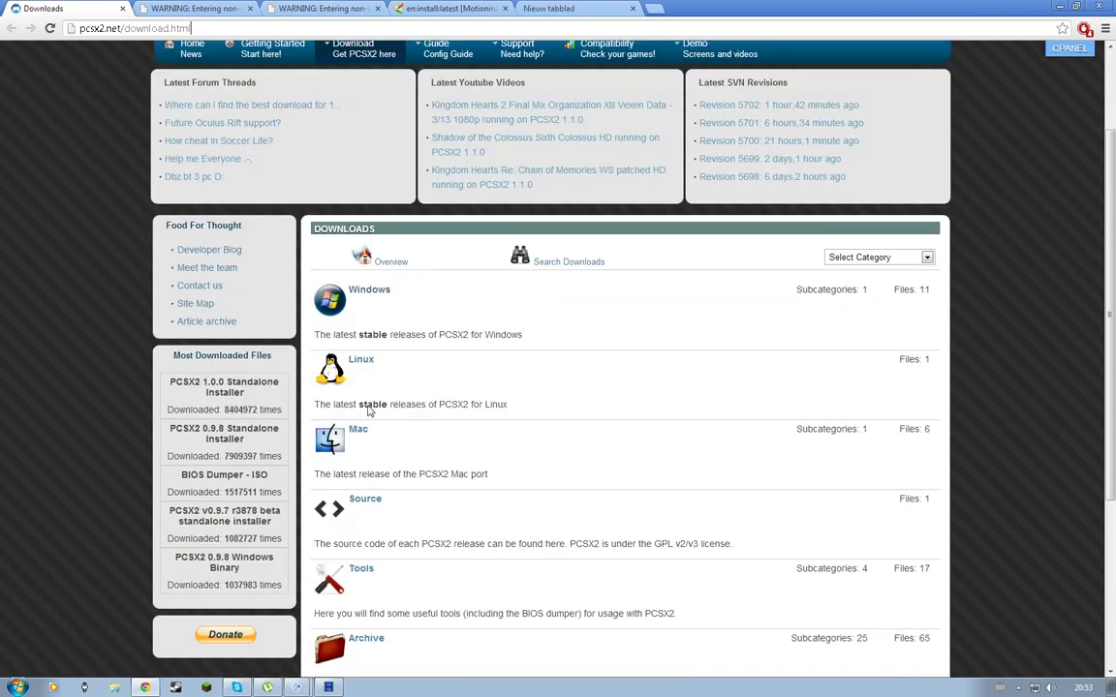
scroll(371, 428, "down", 1)
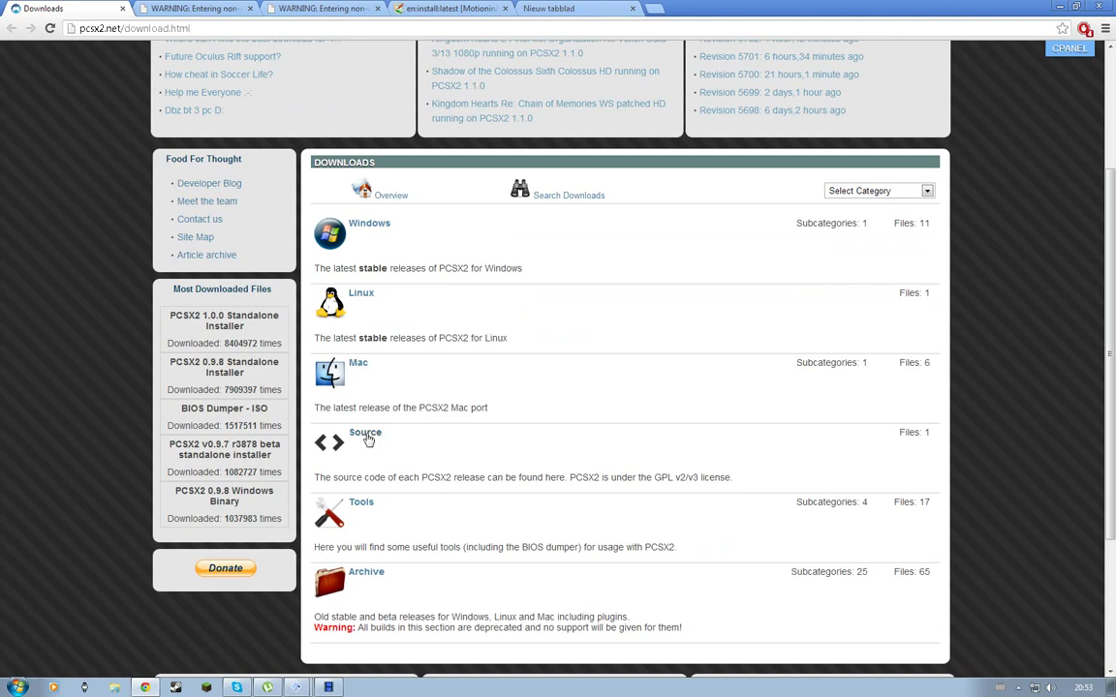
scroll(391, 441, "up", 1)
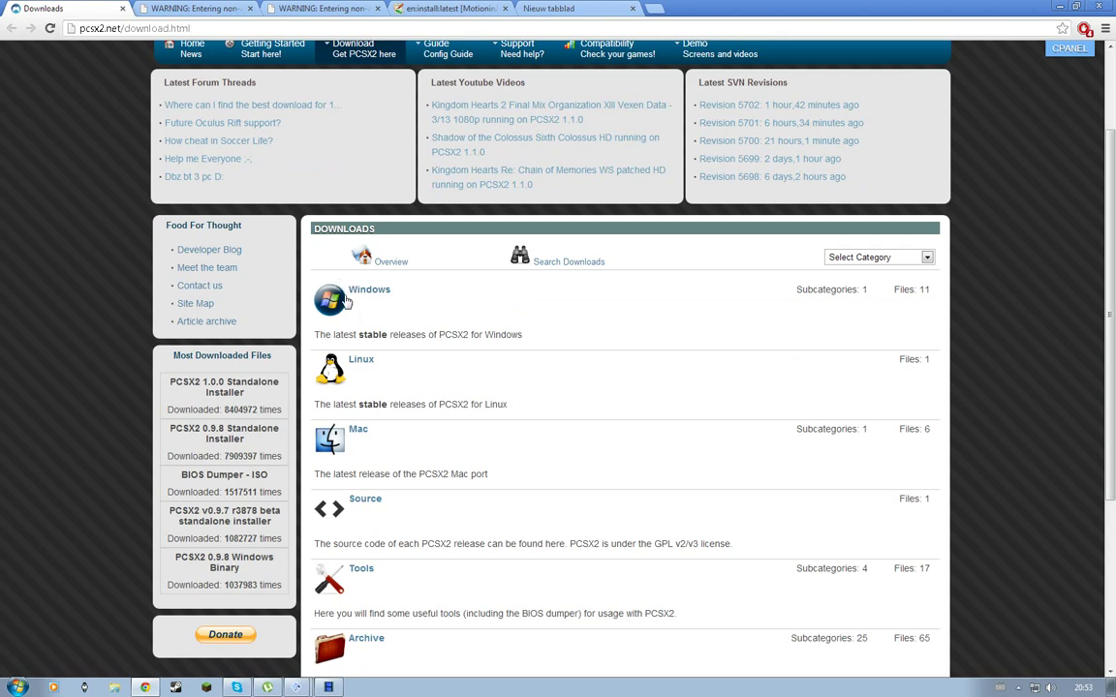
Step: Return to the desktop, open the Games folder and launch PCSX2 1.0.0 (r5350)
key("super+d")
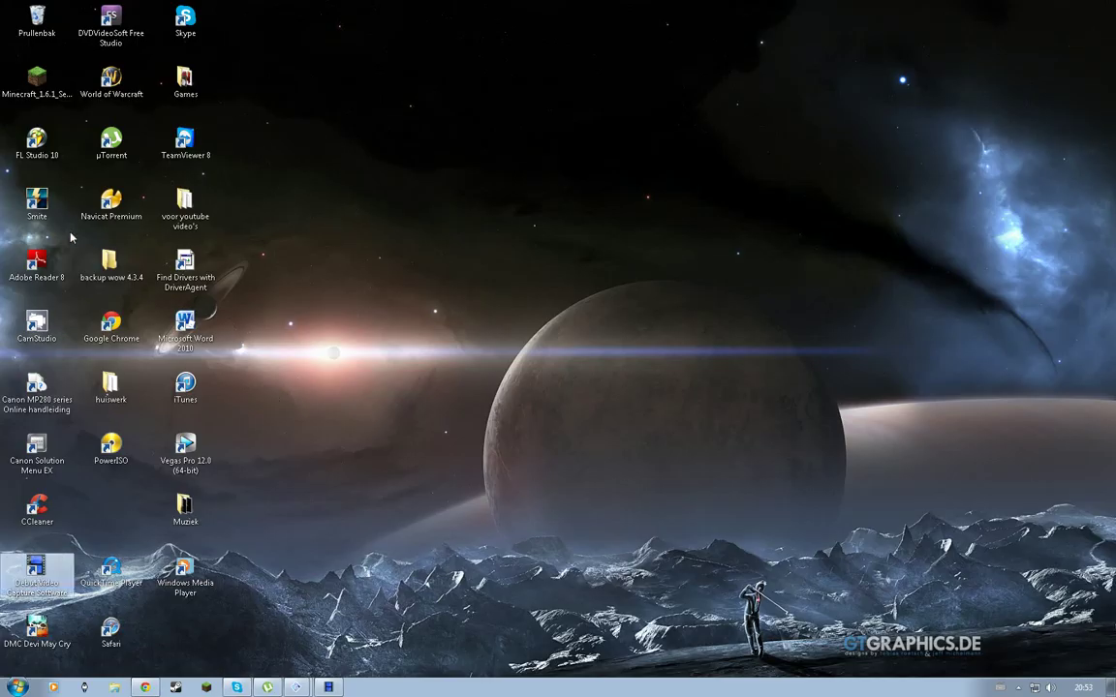
left_click(144, 689)
key("super+d")
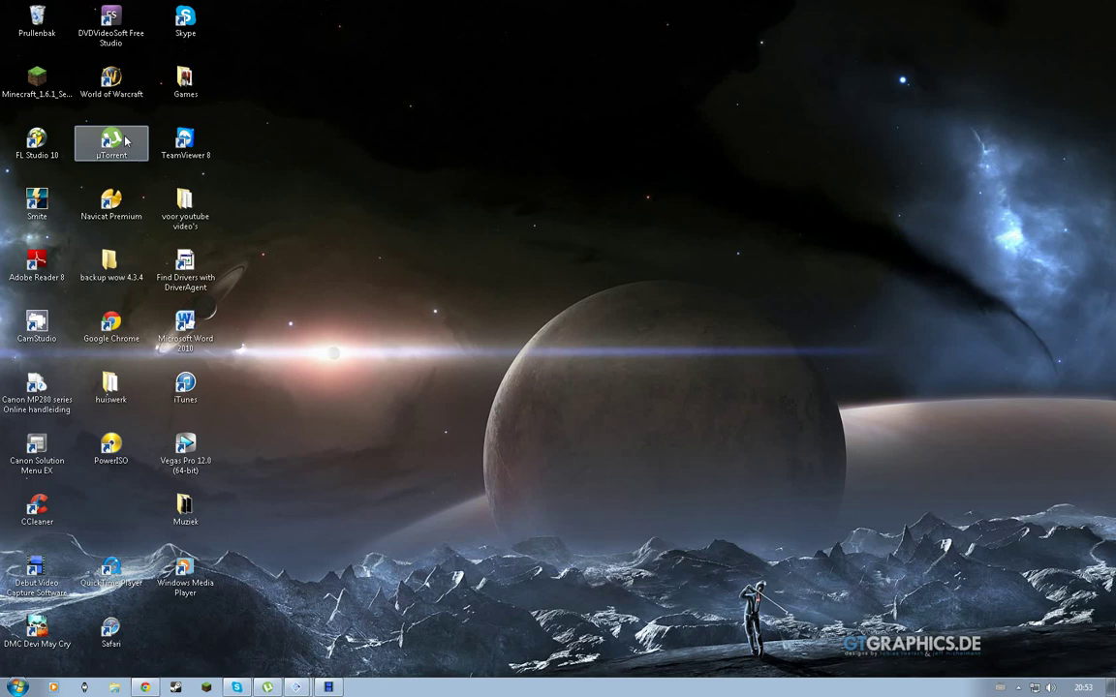
double_click(185, 78)
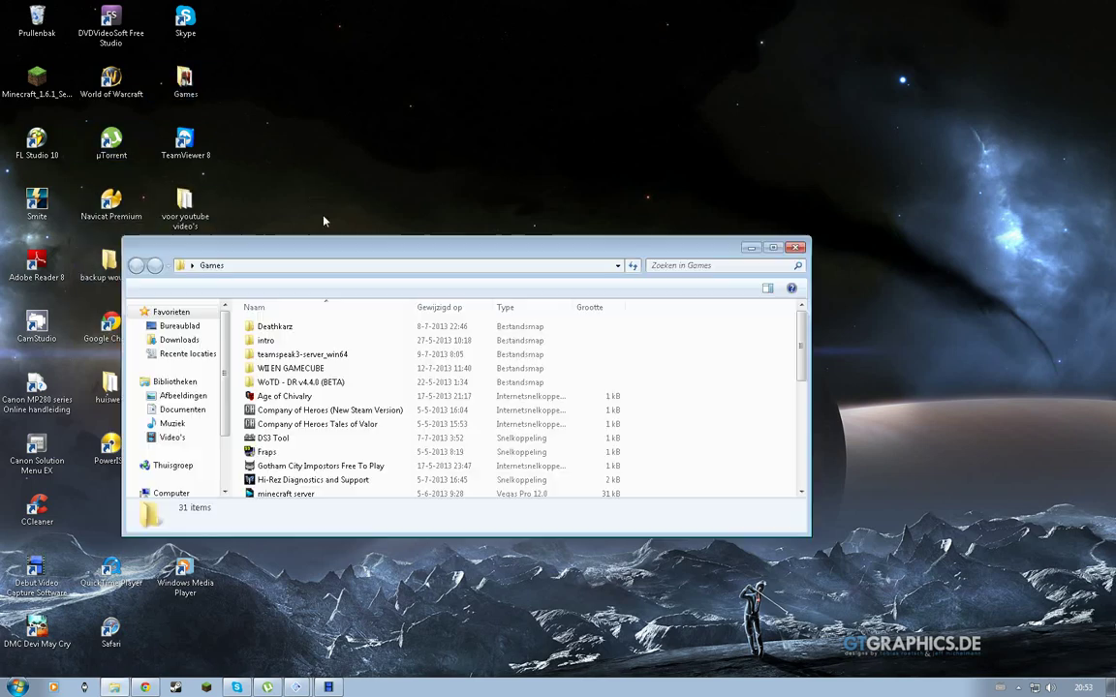
scroll(377, 394, "down", 3)
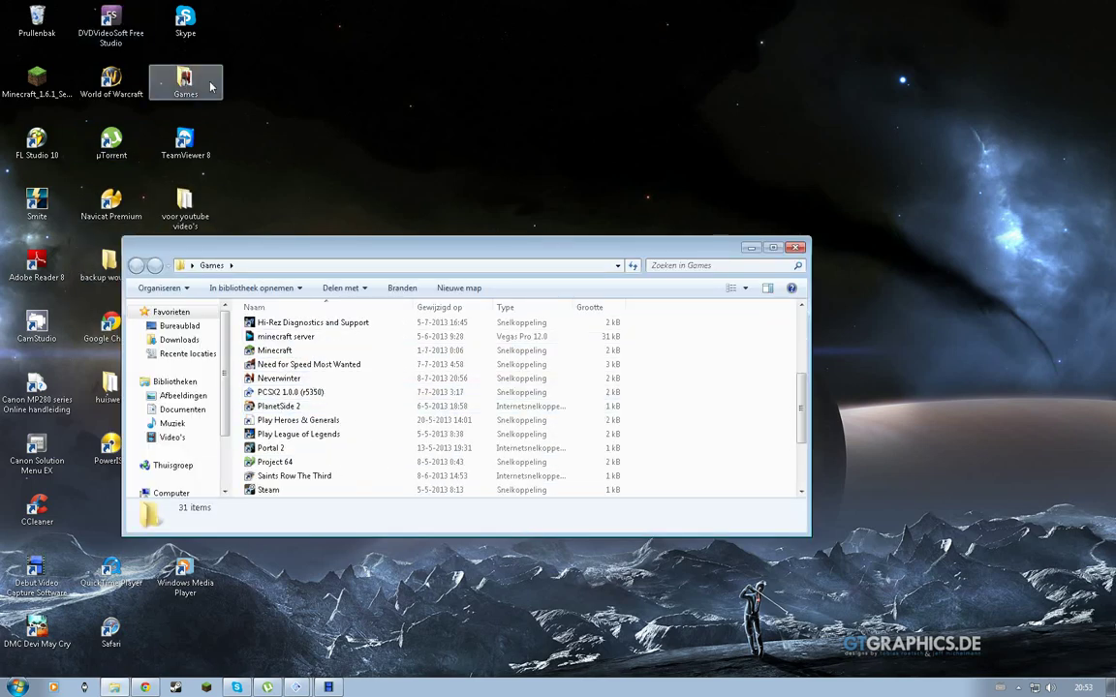
left_click(361, 393)
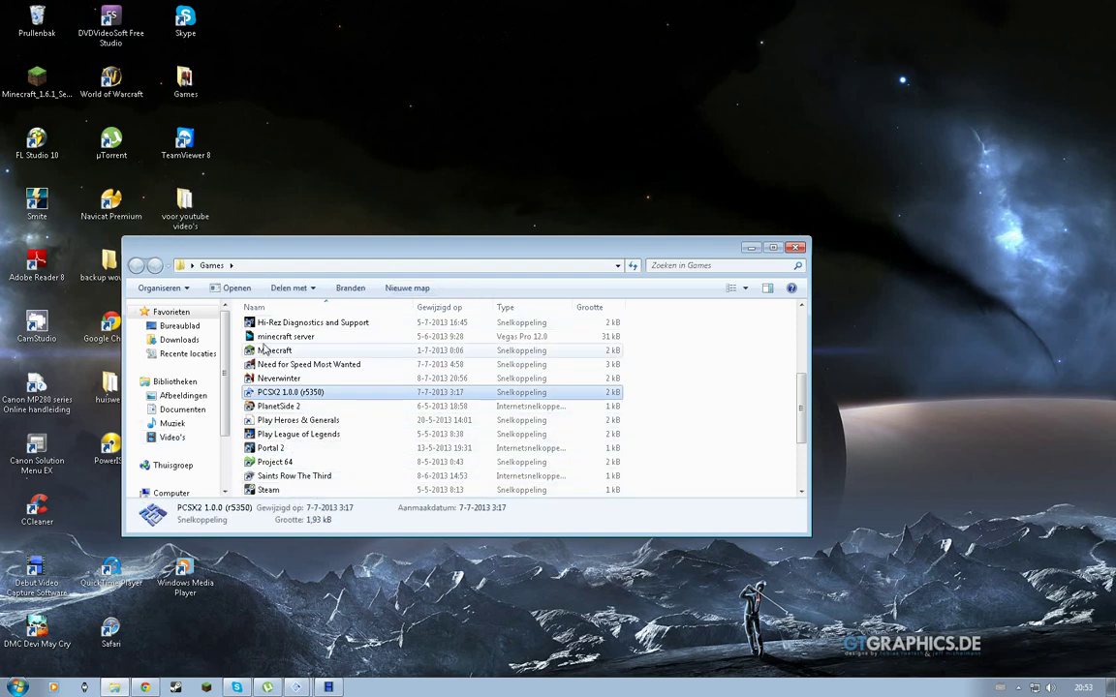
scroll(280, 397, "up", 4)
scroll(353, 446, "down", 5)
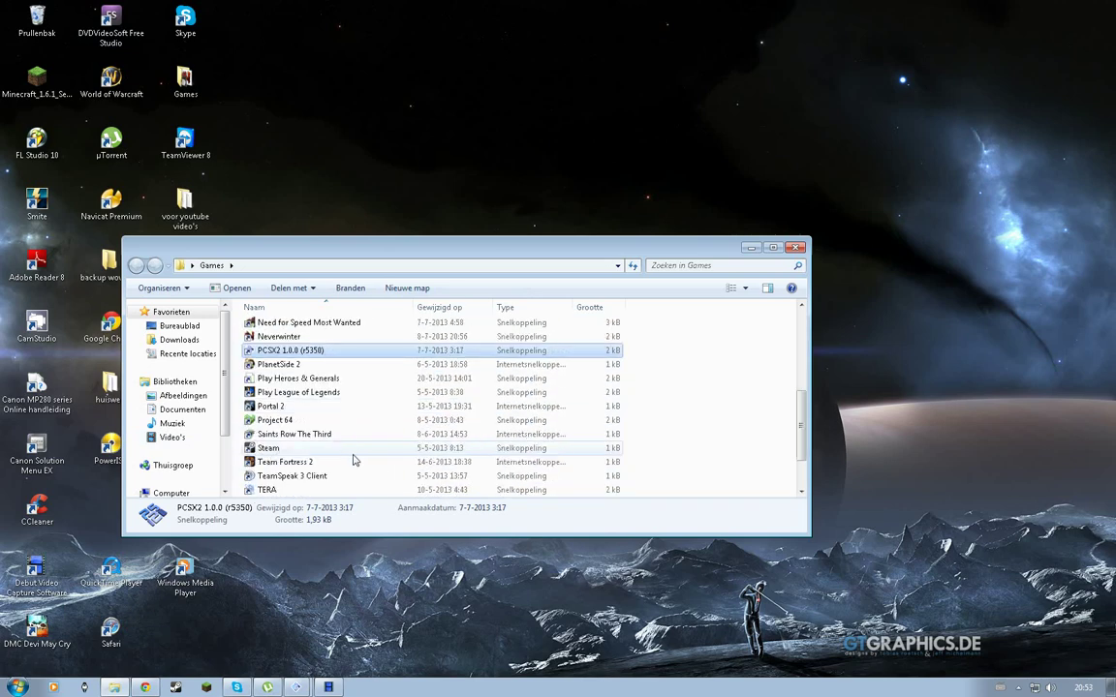
double_click(360, 355)
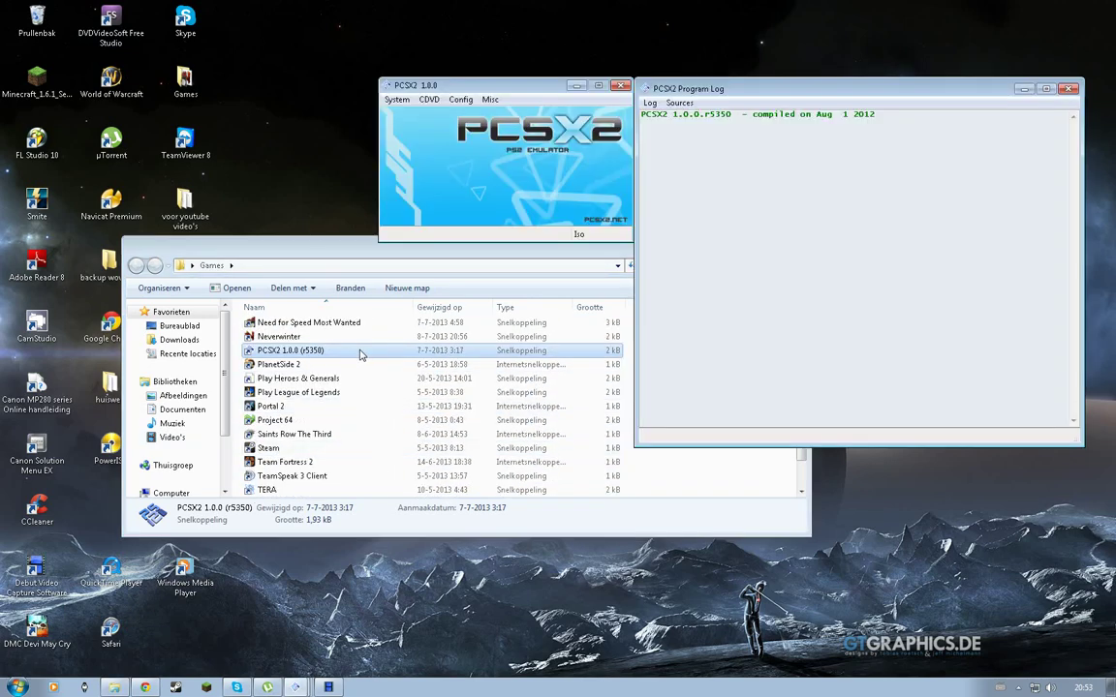
Step: Clear all PCSX2 settings, accept the reset and relaunch PCSX2 1.0.0 (r5350) to start its First Time Configuration
left_click(431, 100)
mouse_move(461, 100)
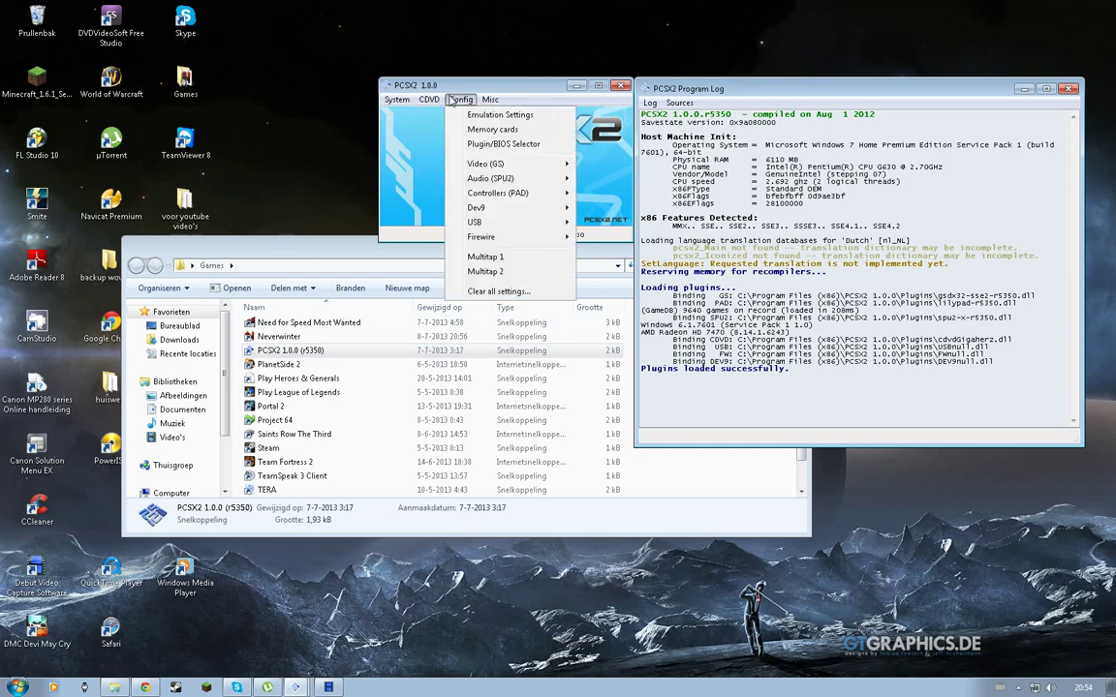
left_click(517, 293)
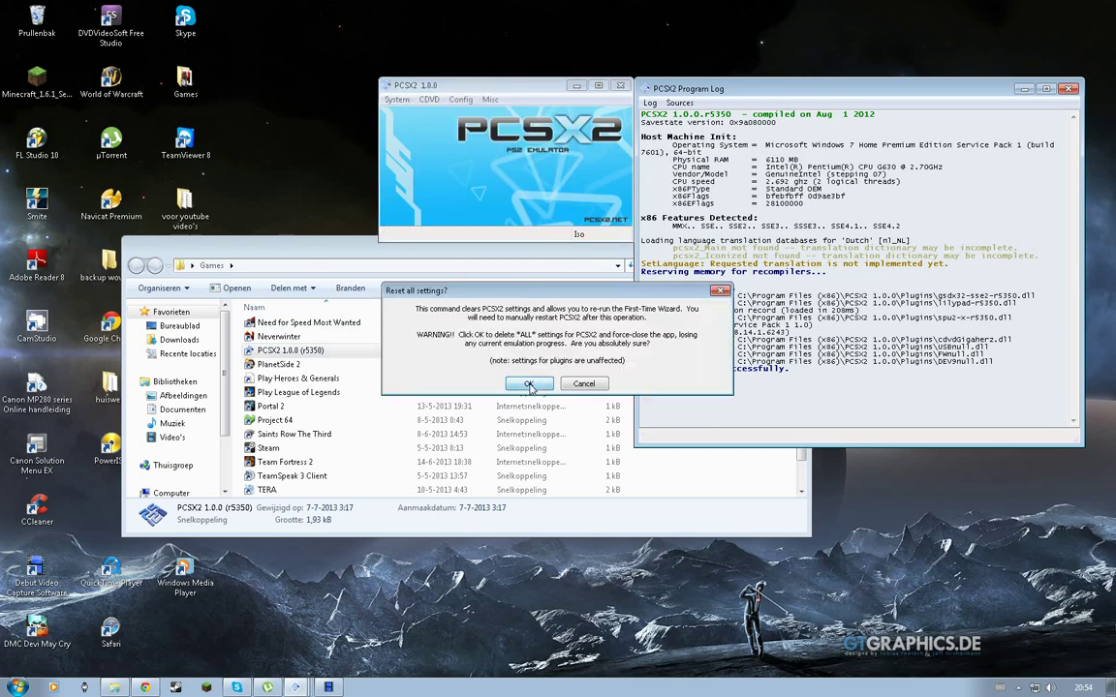
key("Return")
double_click(465, 352)
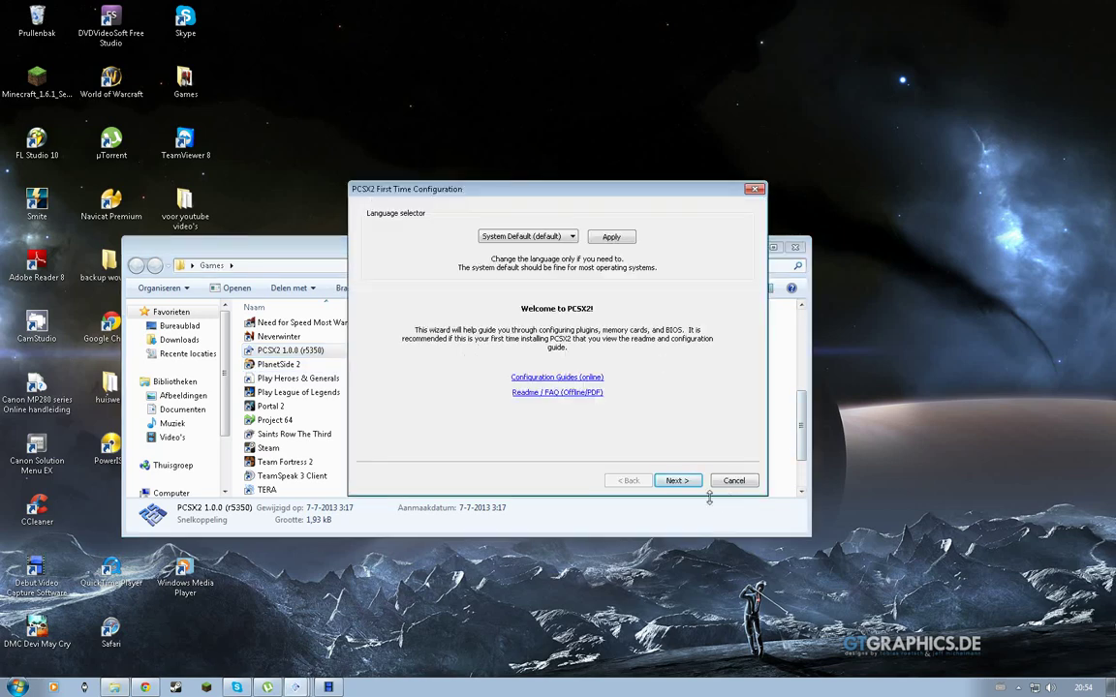
Step: Go through the First Time Configuration, importing the existing settings, keeping the default plugins and selecting the Japan v01.00 BIOS
left_click(677, 480)
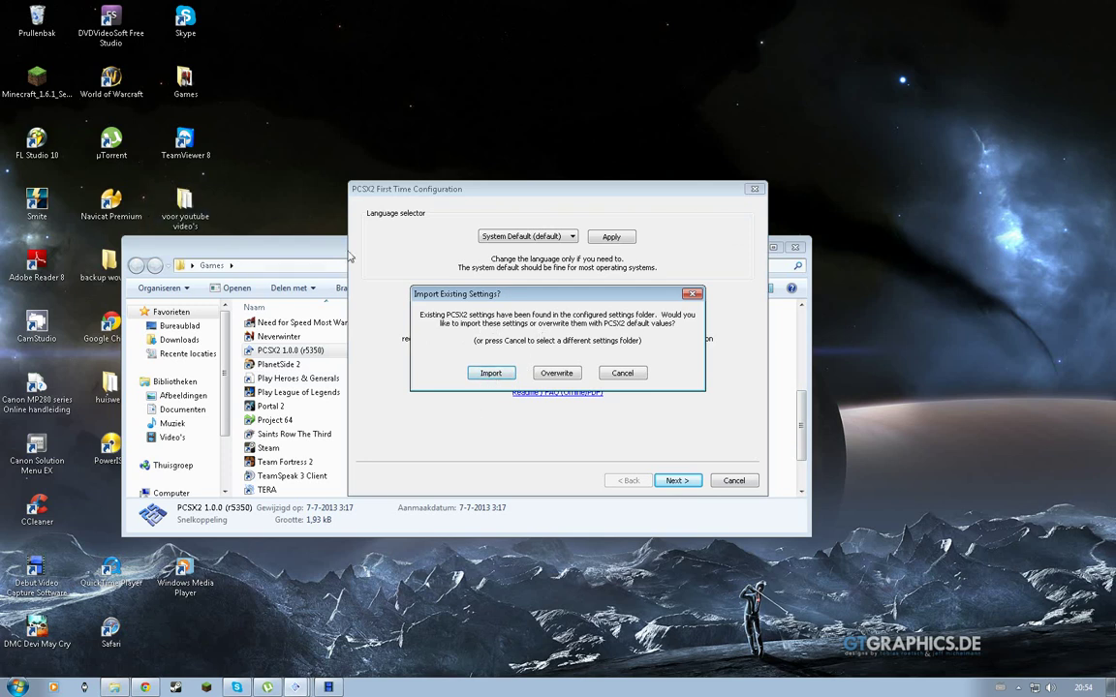
left_click(491, 374)
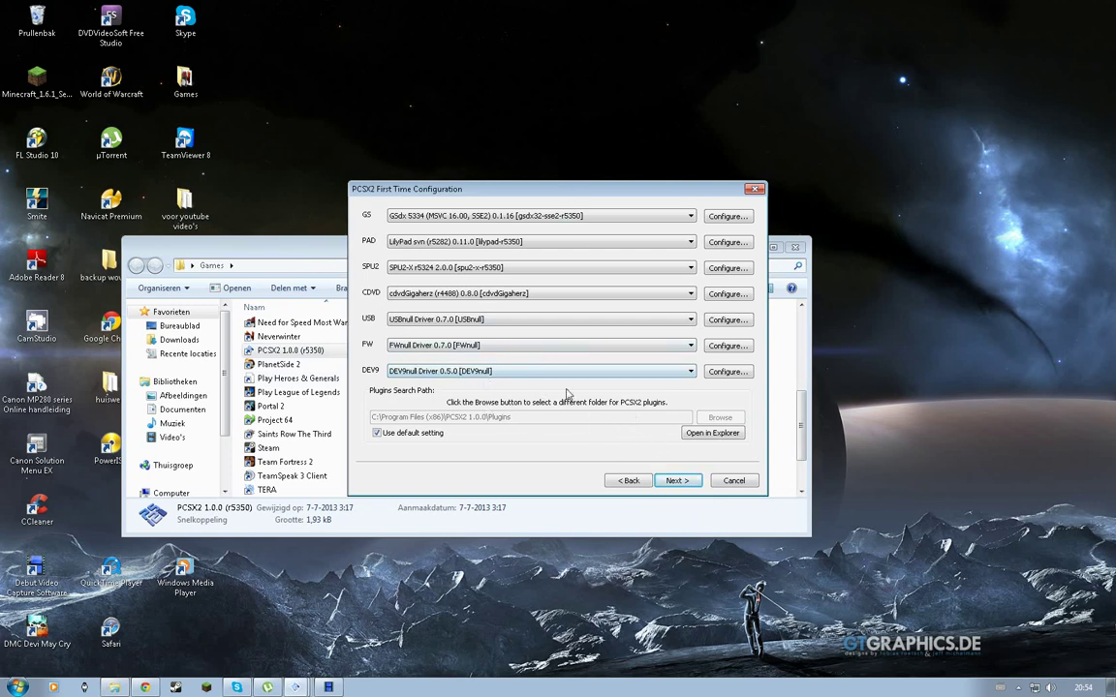
left_click(677, 480)
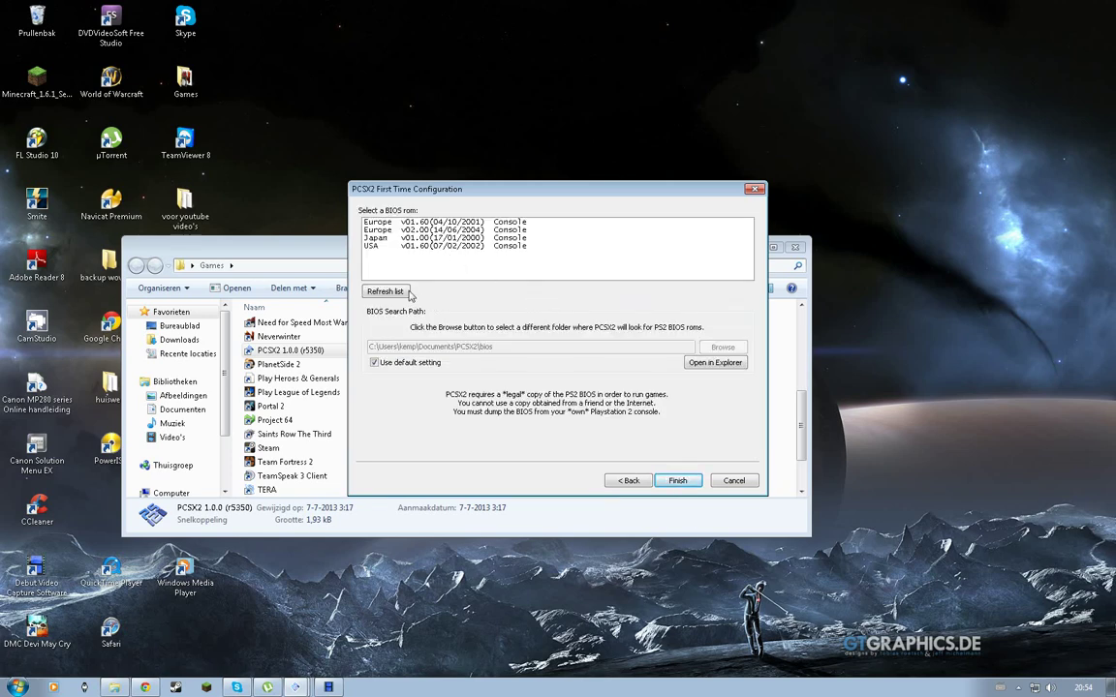
left_click(386, 222)
left_click(395, 239)
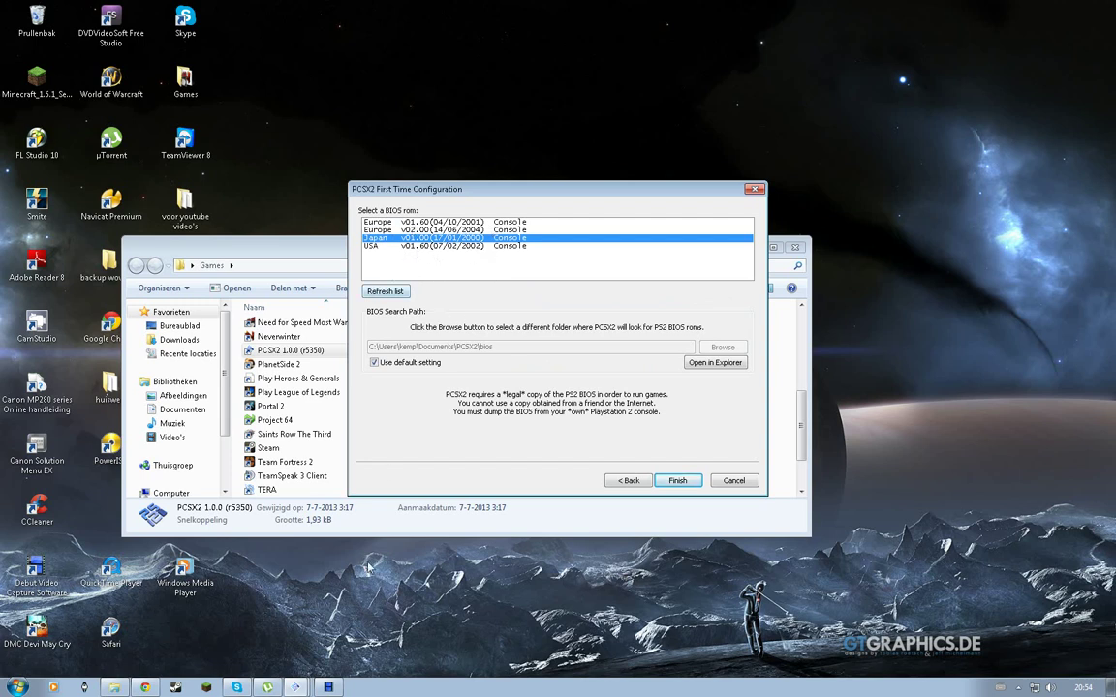
Step: Switch to Chrome, open the PS2 Bios Files torrent's magnet link in µTorrent and decline loading its trackers
left_click(146, 687)
left_click(194, 7)
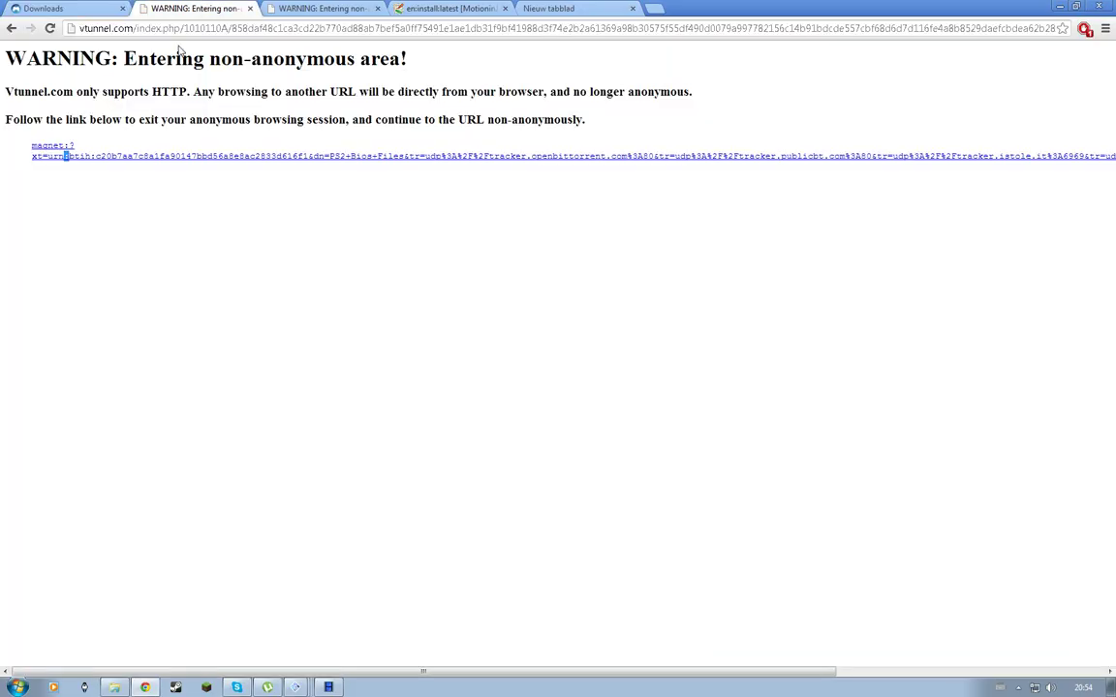
left_click(158, 30)
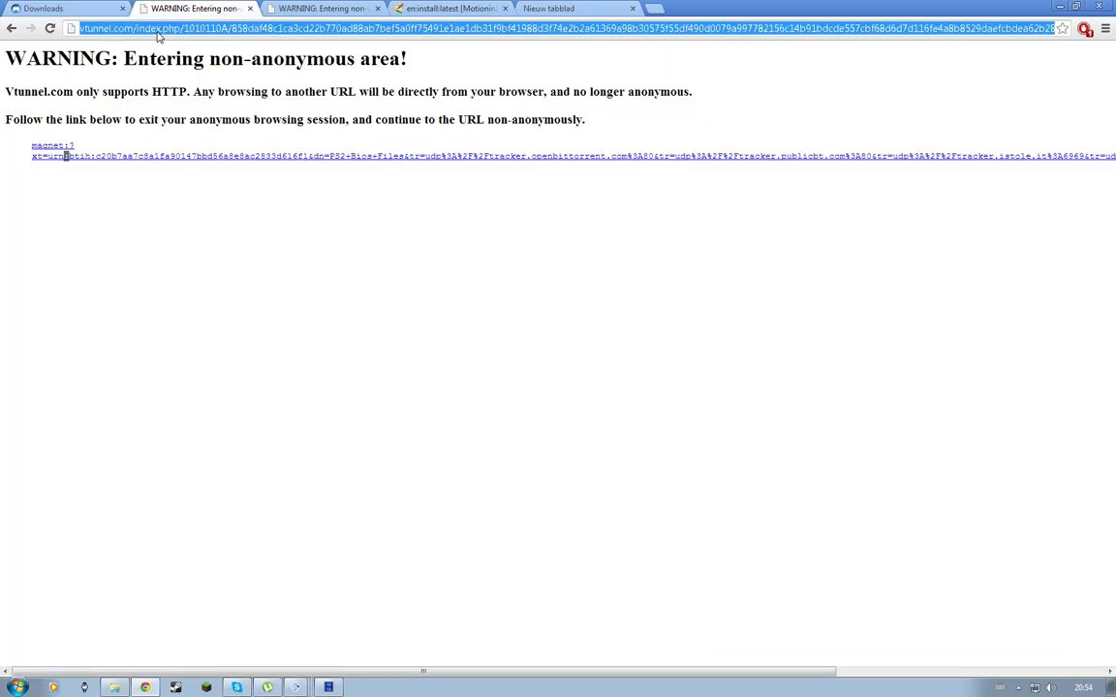
left_click(12, 30)
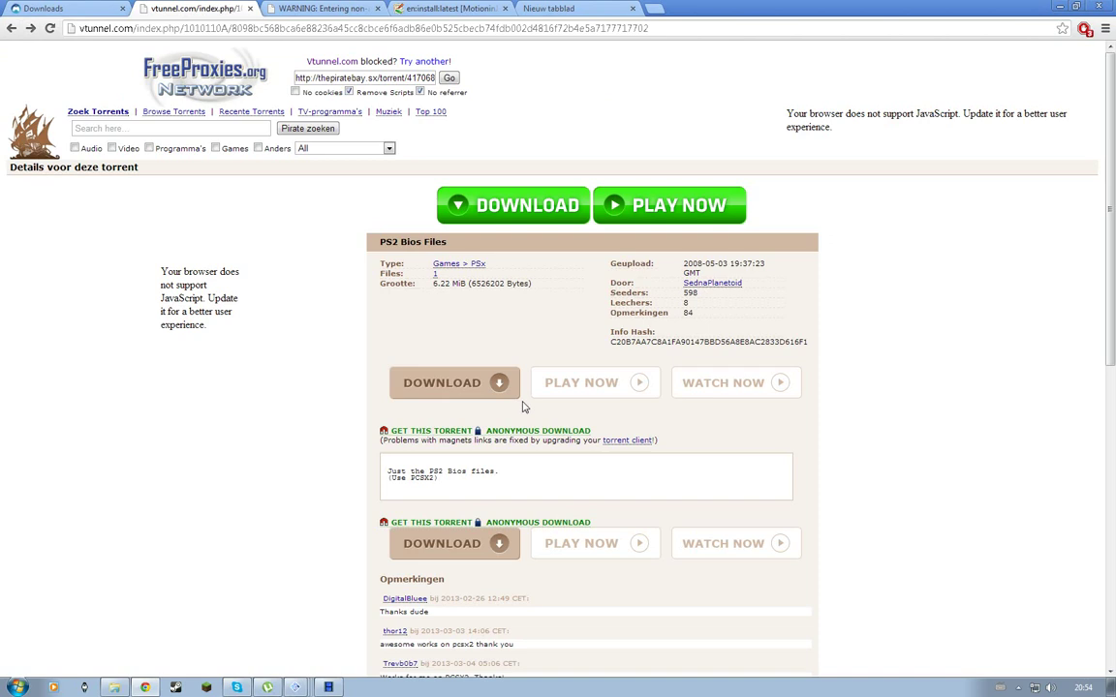
left_click(431, 430)
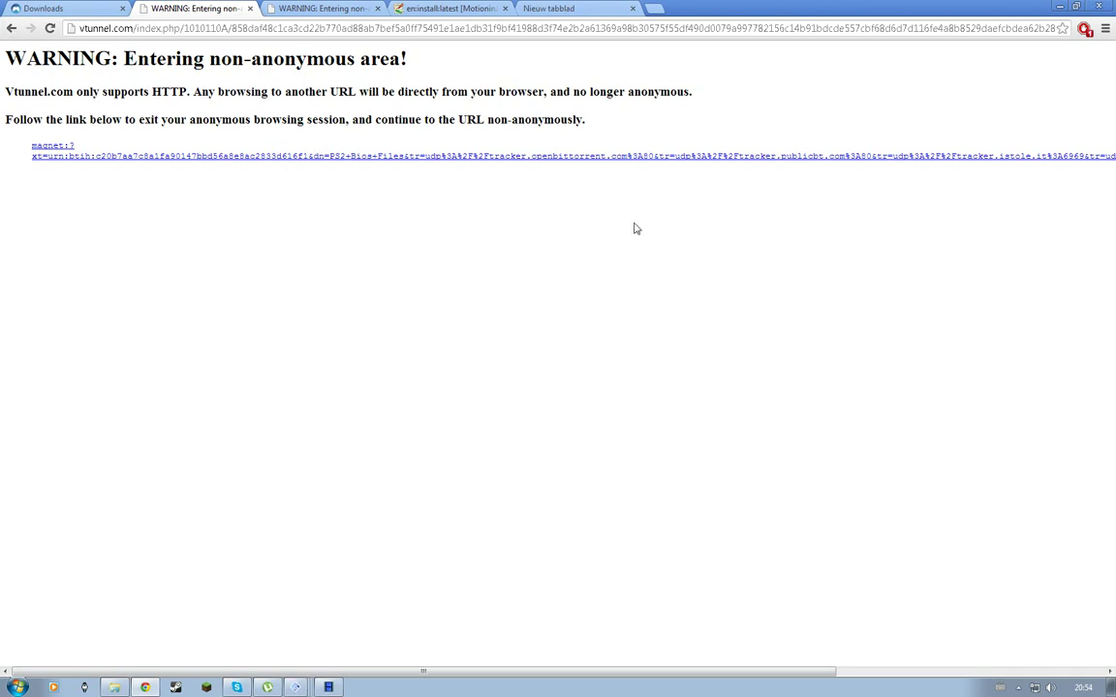
left_click(233, 158)
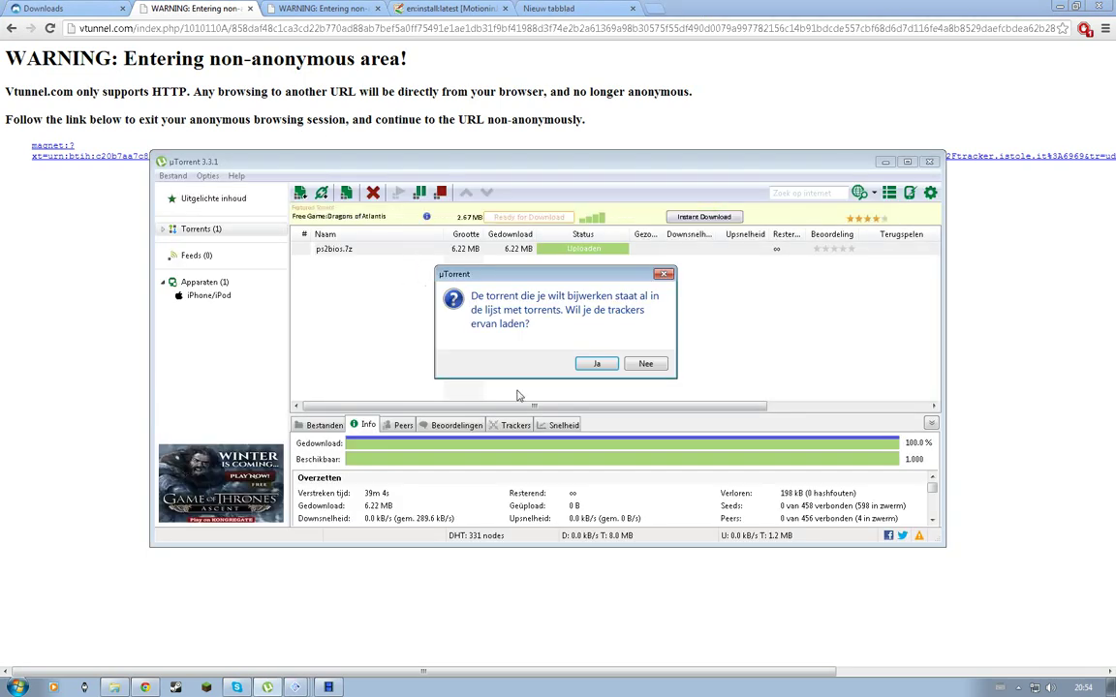
left_click(647, 364)
Step: Open the downloaded ps2bios archive from the torrent's download folder in WinRAR, dismissing the licence reminder and minimizing the folder window
left_click(371, 249)
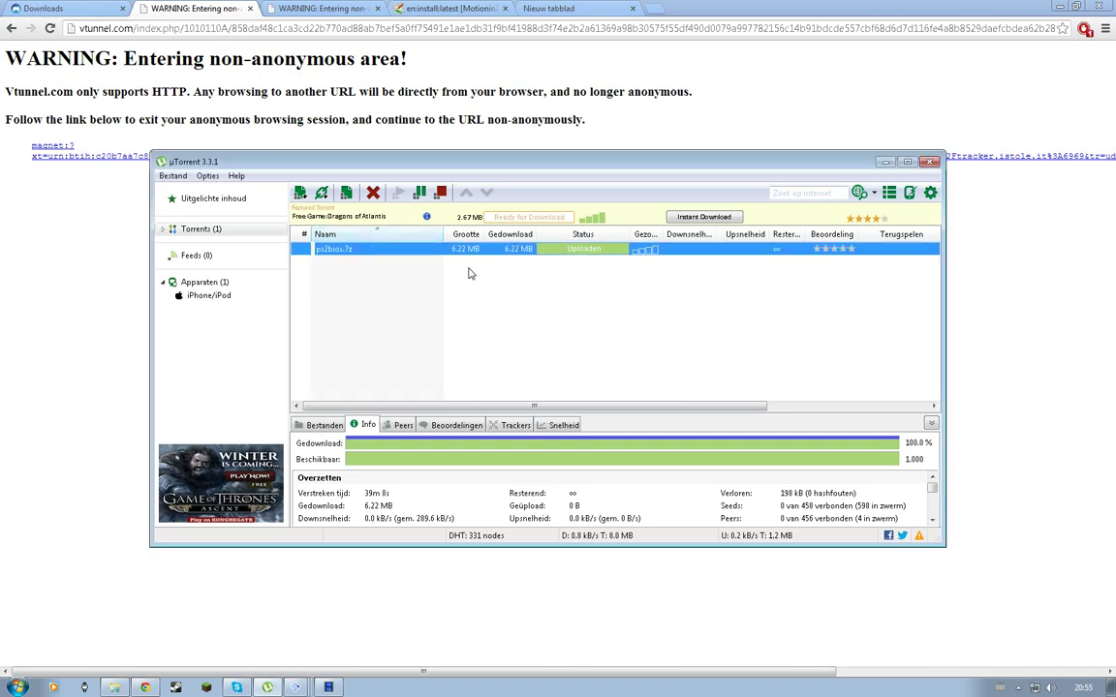
double_click(429, 251)
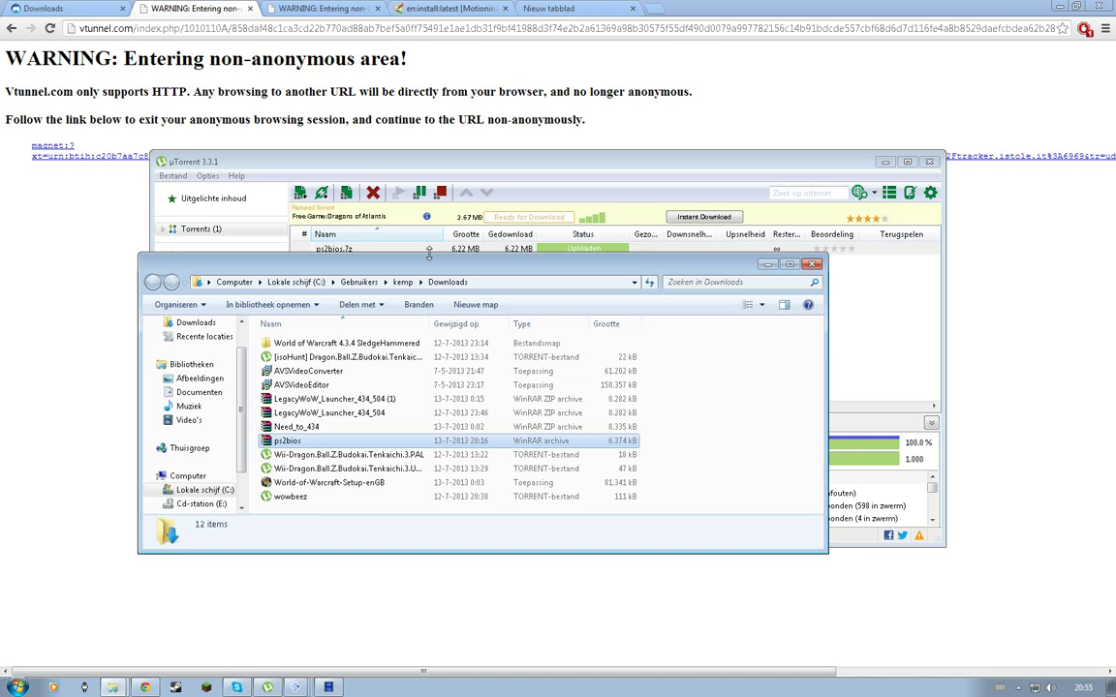
double_click(362, 443)
left_click(728, 387)
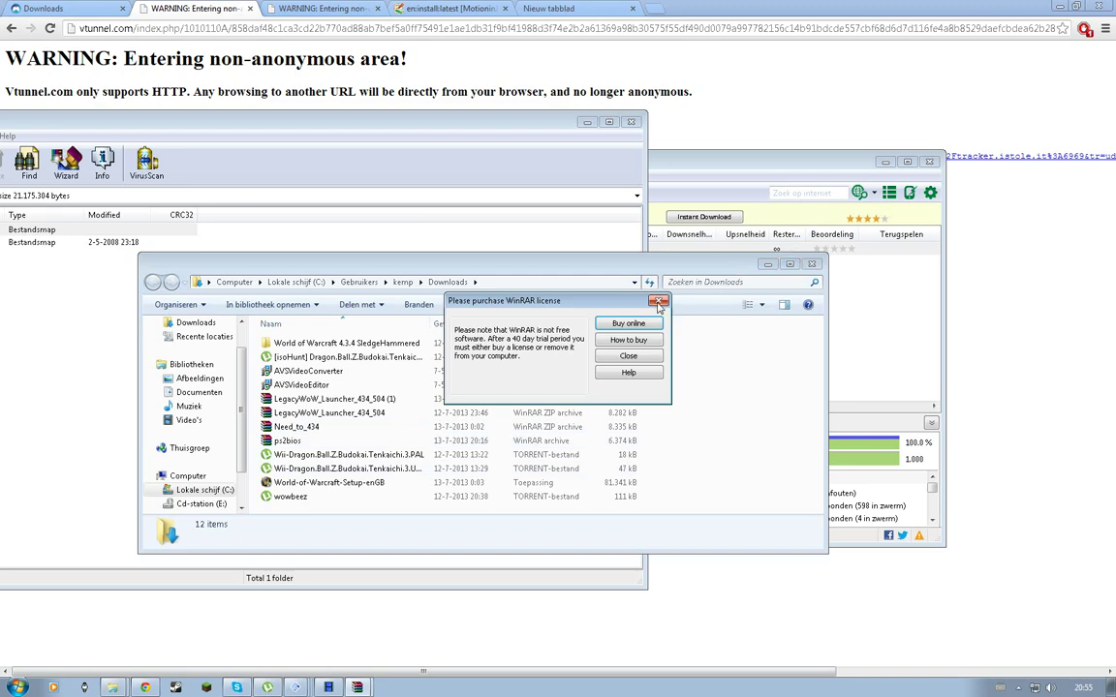
left_click(658, 303)
left_click(767, 263)
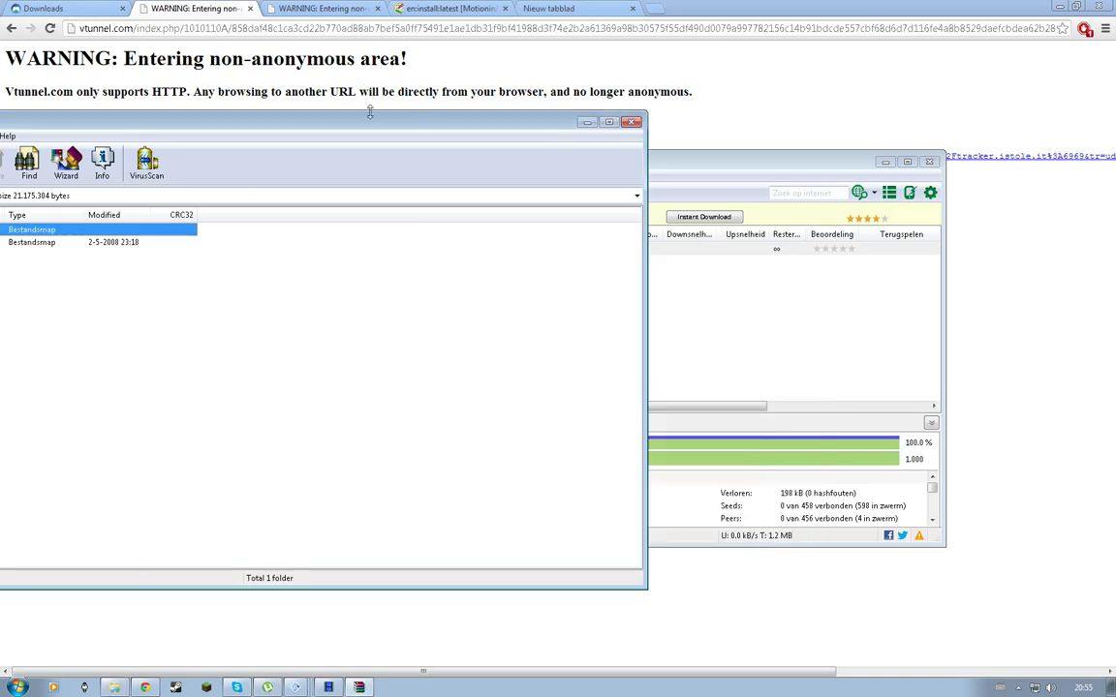
Step: Open the ps2bios folder inside the archive and arrange the PCSX2 First Time Configuration window beside the WinRAR window
left_click_drag(392, 133, 1033, 143)
double_click(488, 253)
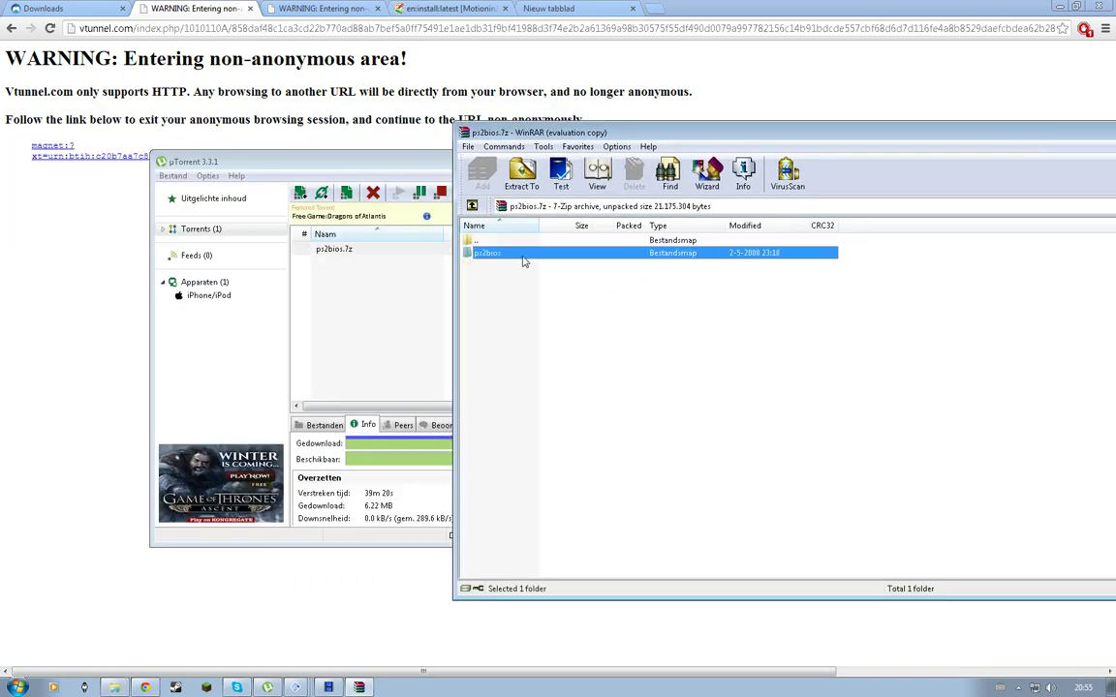
left_click(295, 687)
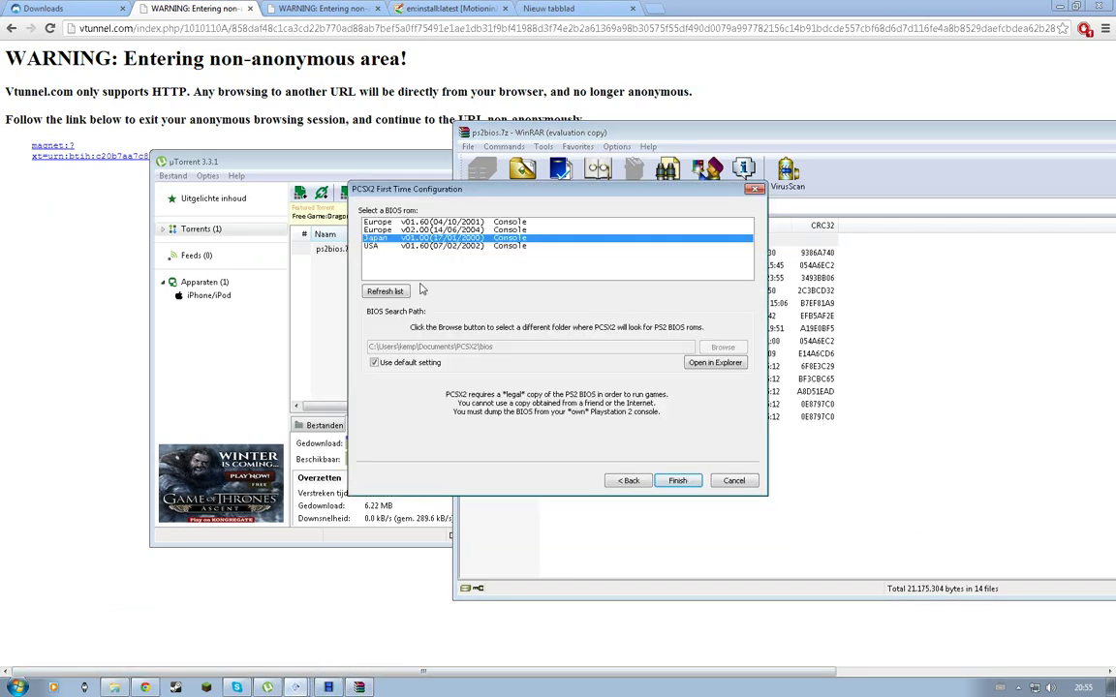
left_click_drag(515, 191, 237, 119)
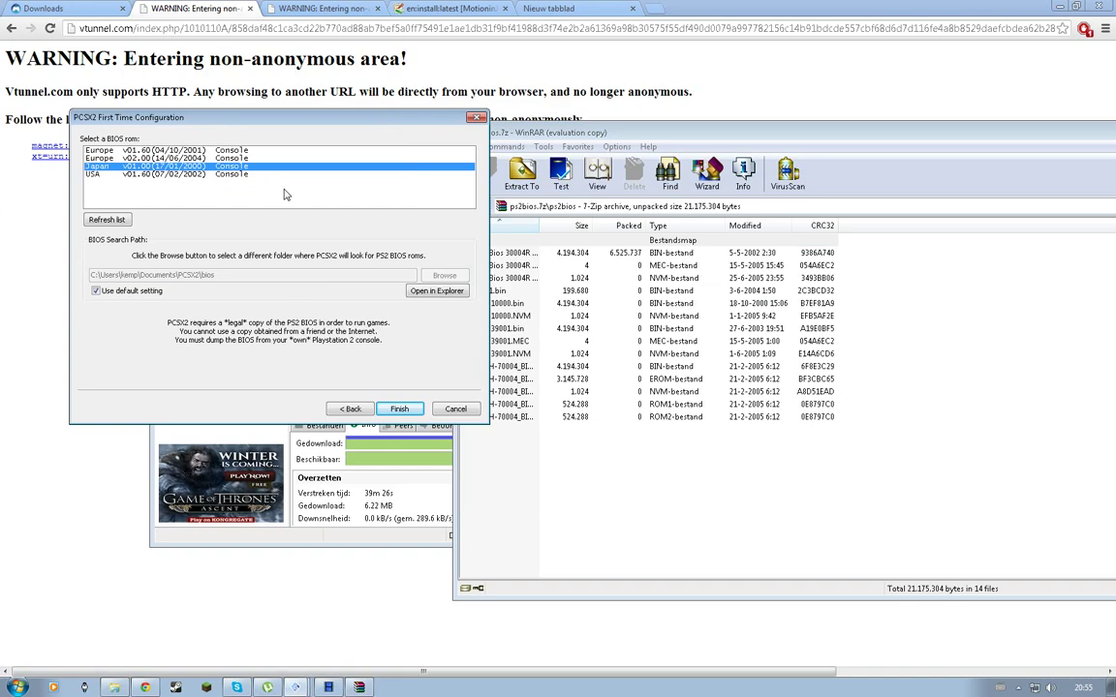
Step: Open the BIOS search folder in Explorer, select the scph10000, scph39001 and SCPH-70004 files in the archive, and close the folder window
left_click(436, 292)
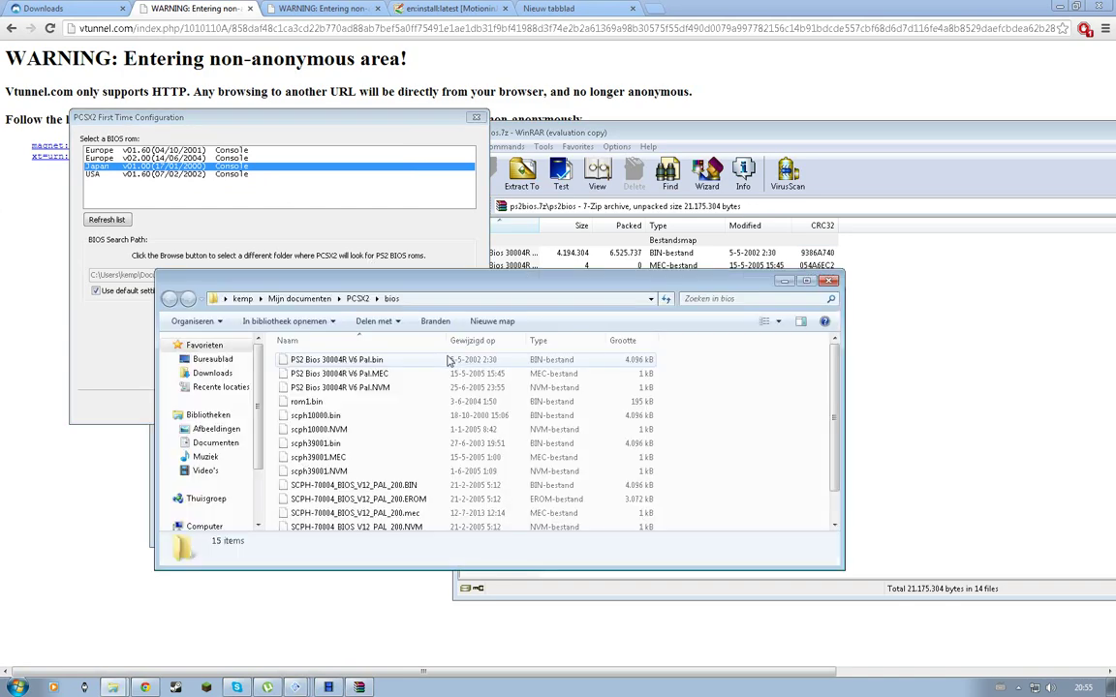
left_click(635, 534)
left_click_drag(634, 535, 543, 317)
left_click(327, 553)
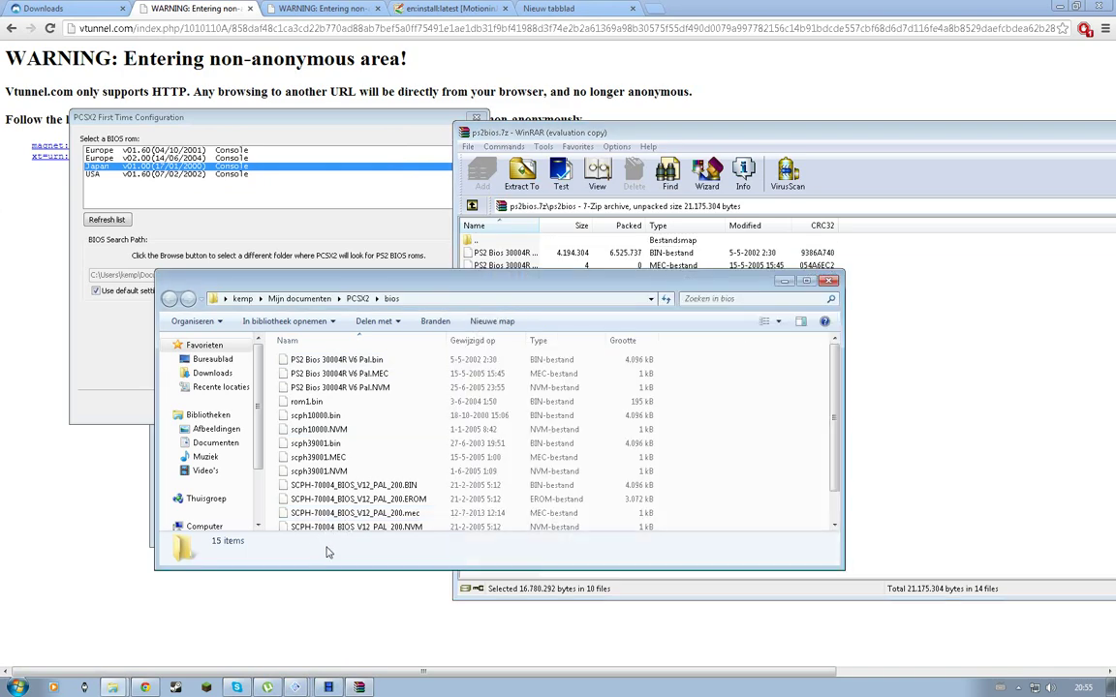
left_click(830, 283)
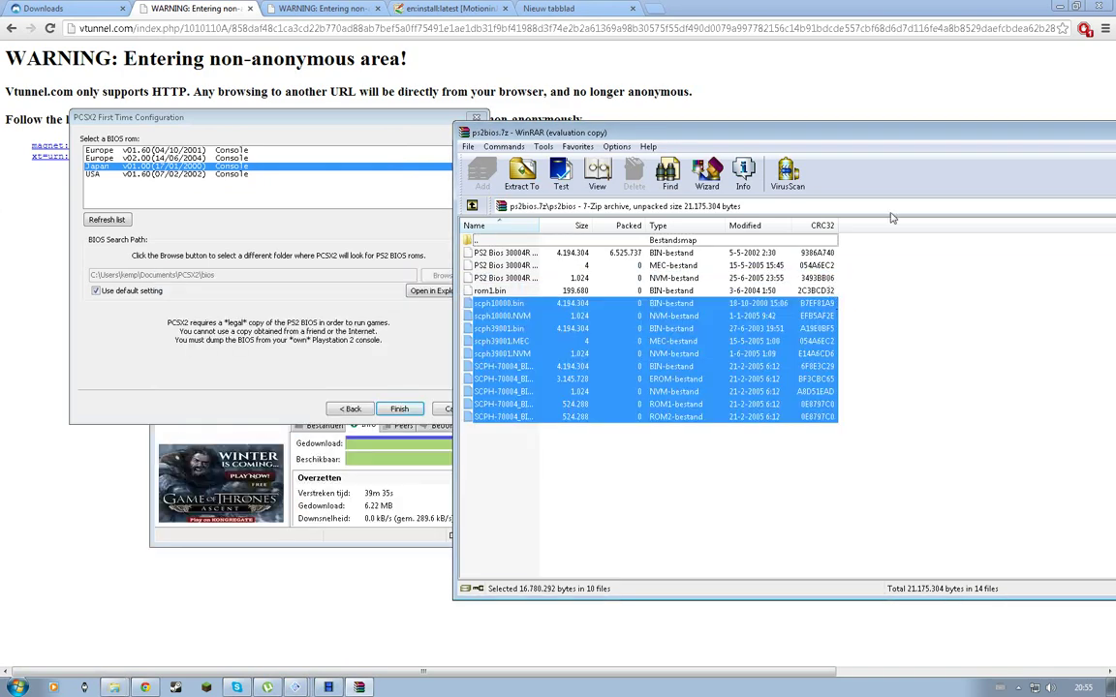
Step: Close the WinRAR and µTorrent windows and move the First Time Configuration window to the middle of the screen
left_click_drag(852, 126, 383, 167)
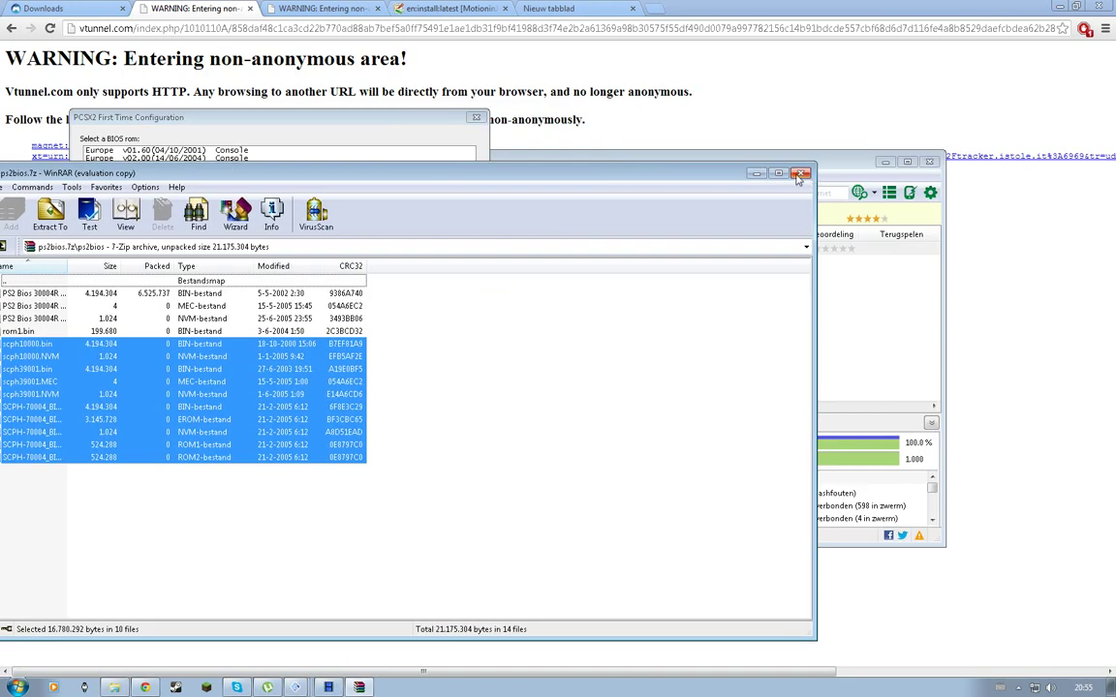
left_click(801, 172)
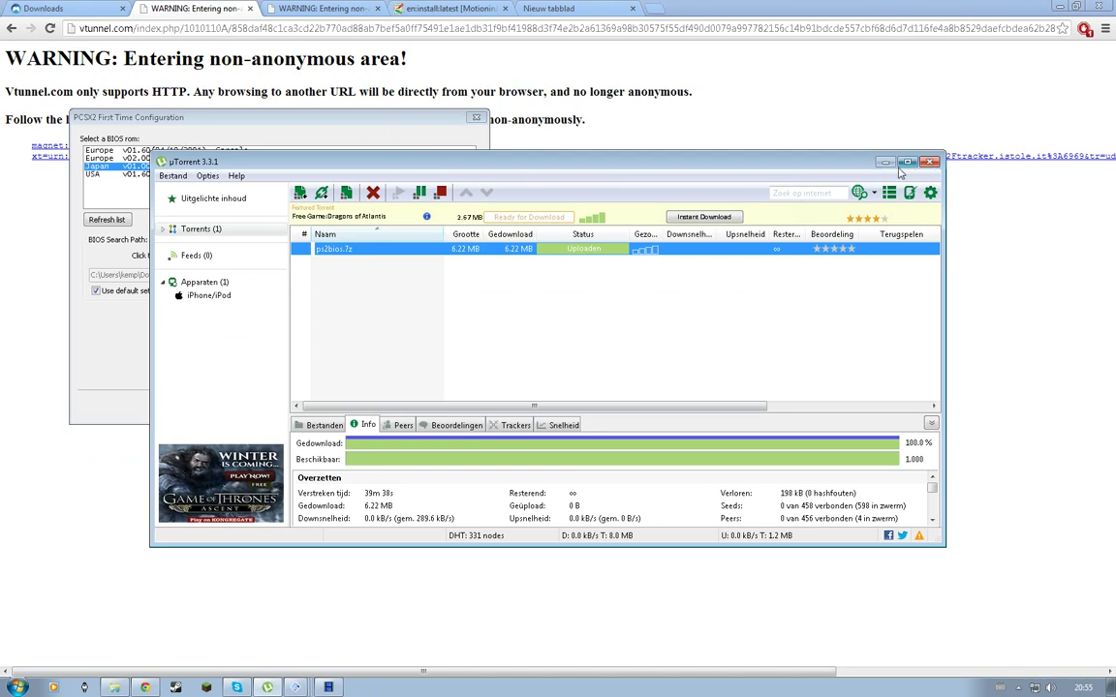
left_click(928, 162)
left_click_drag(258, 117, 527, 136)
Step: Refresh the BIOS list, select the Europe v01.60 (04/10/2001) BIOS and finish the First Time Configuration
left_click(409, 184)
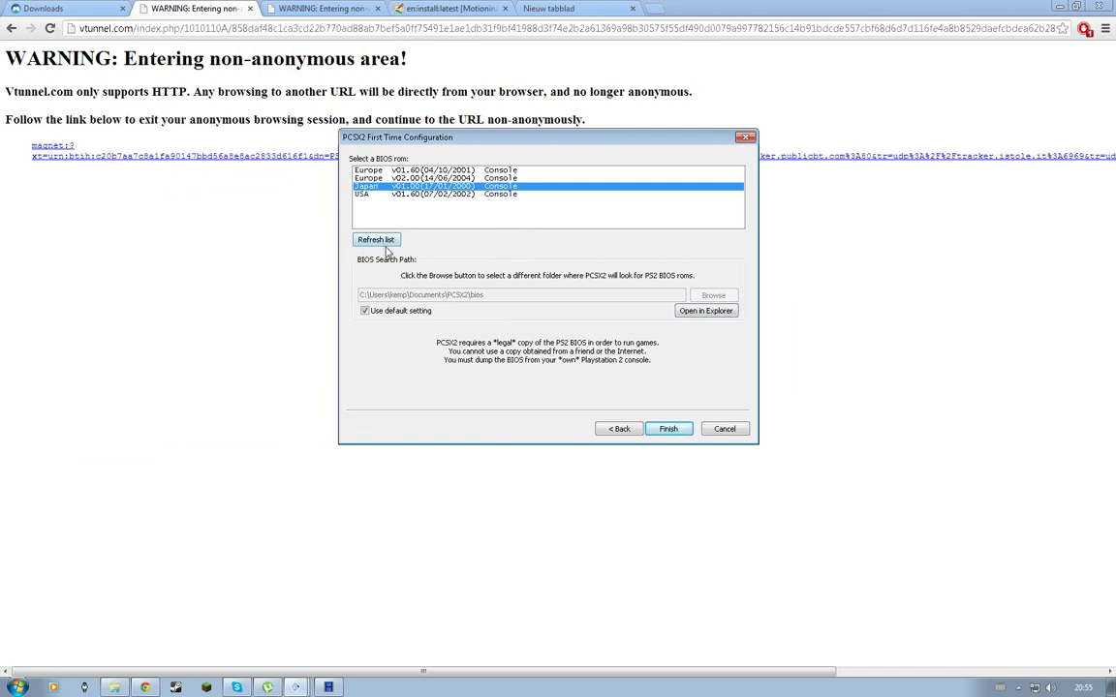
left_click(383, 242)
left_click(395, 187)
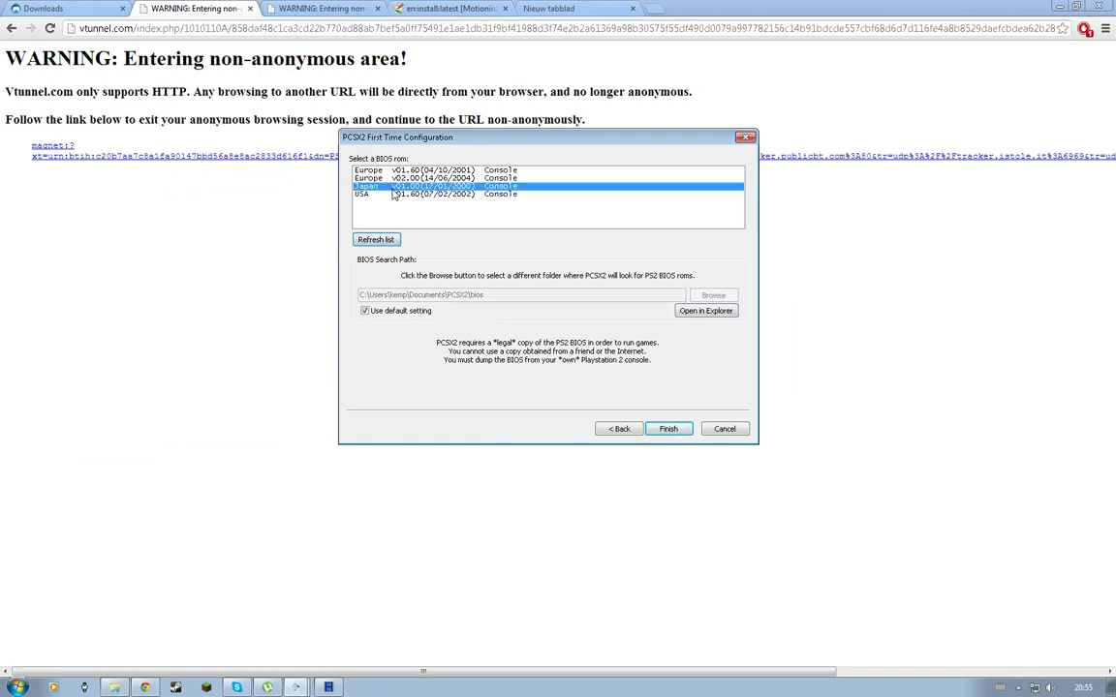
left_click(393, 194)
left_click(397, 178)
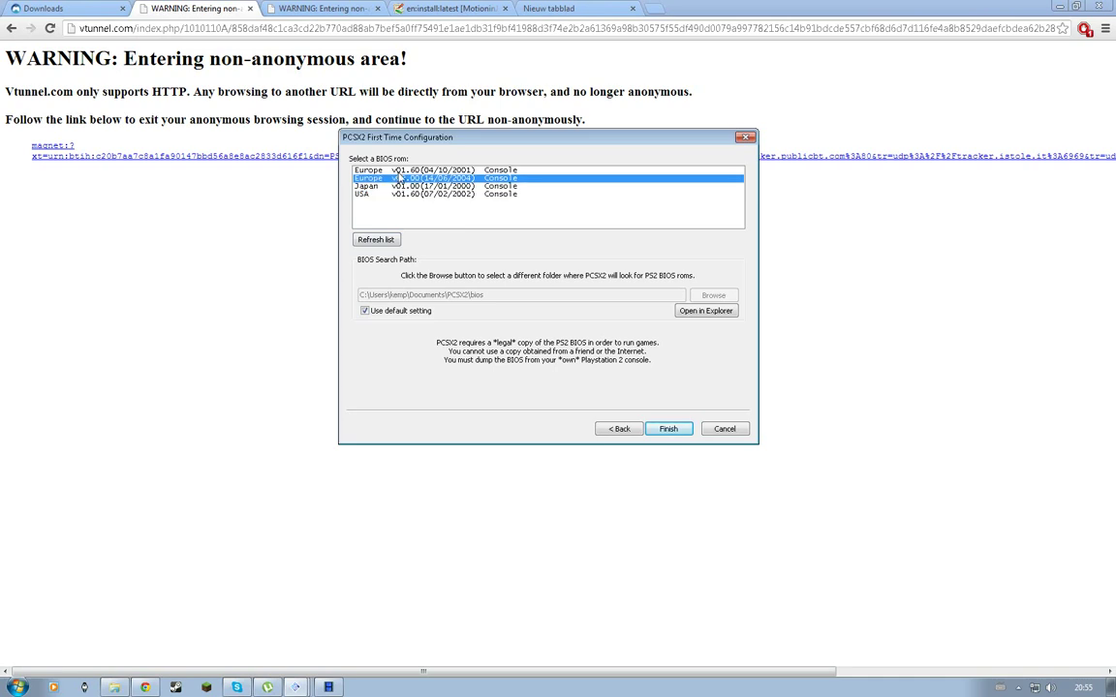
left_click(398, 170)
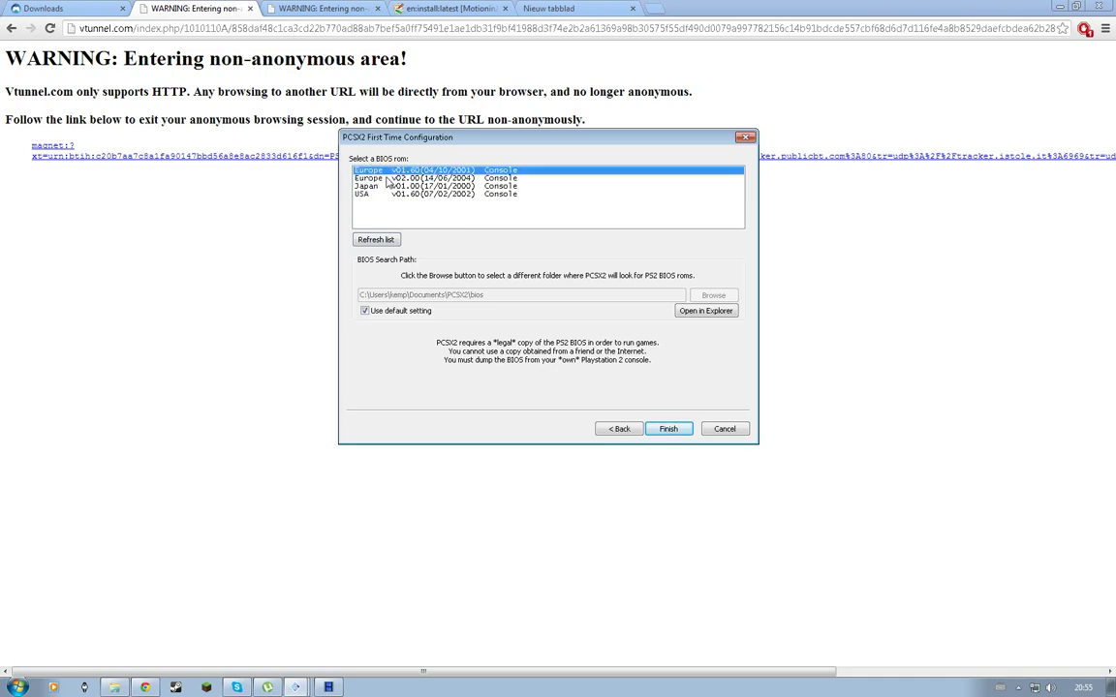
left_click(387, 179)
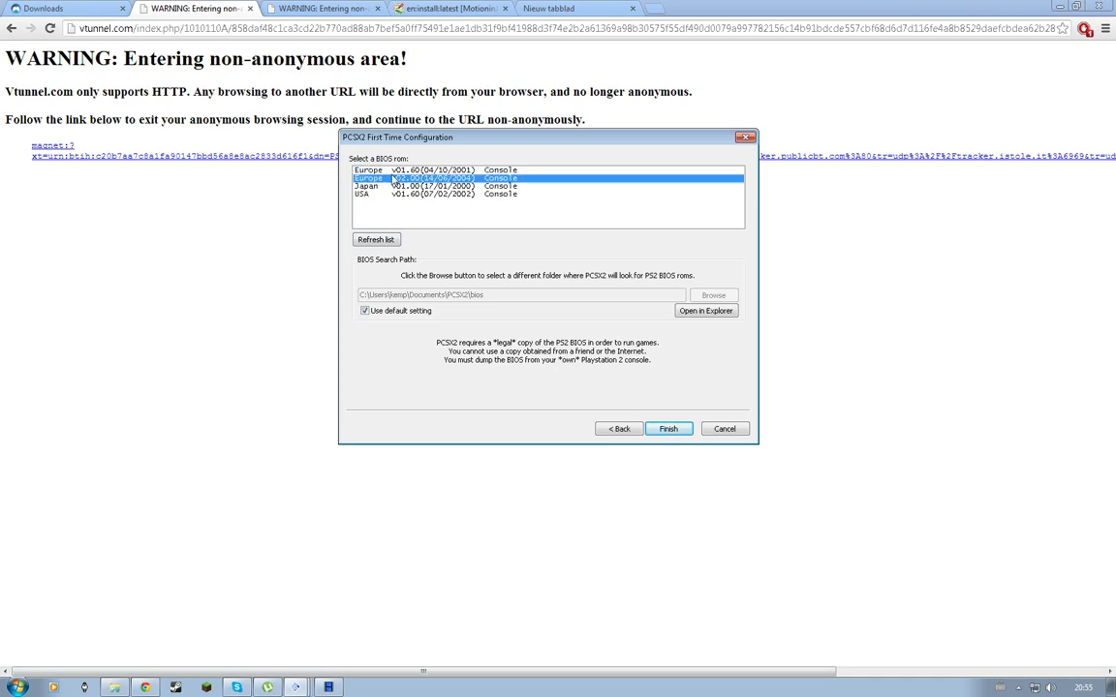
left_click(394, 170)
left_click(167, 241)
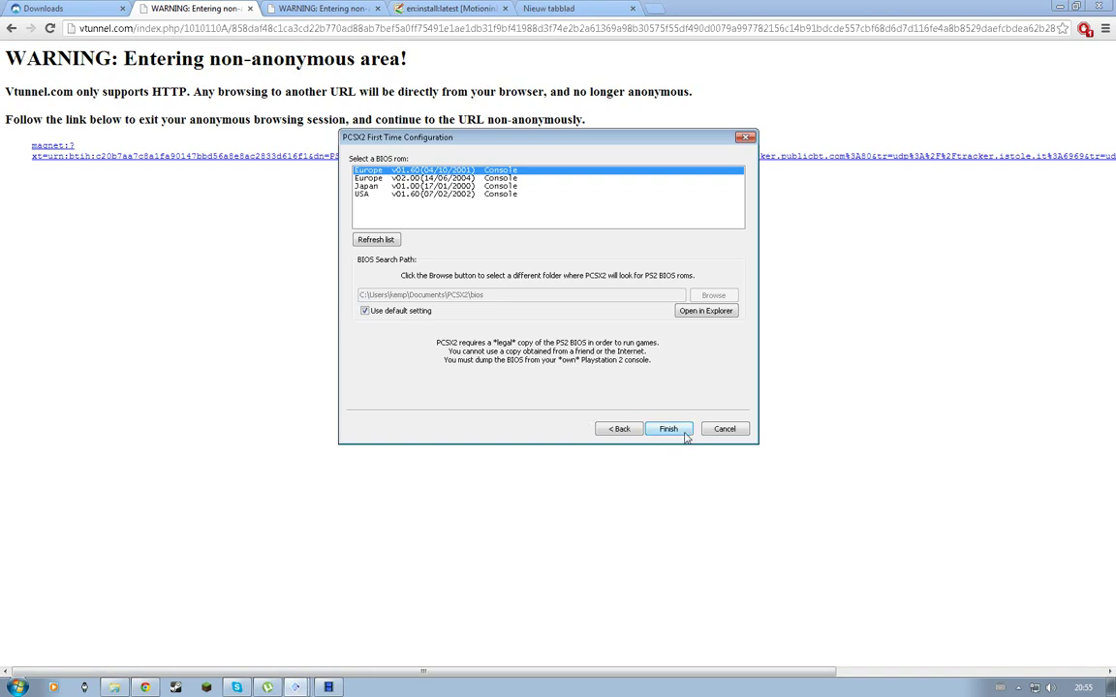
left_click(669, 430)
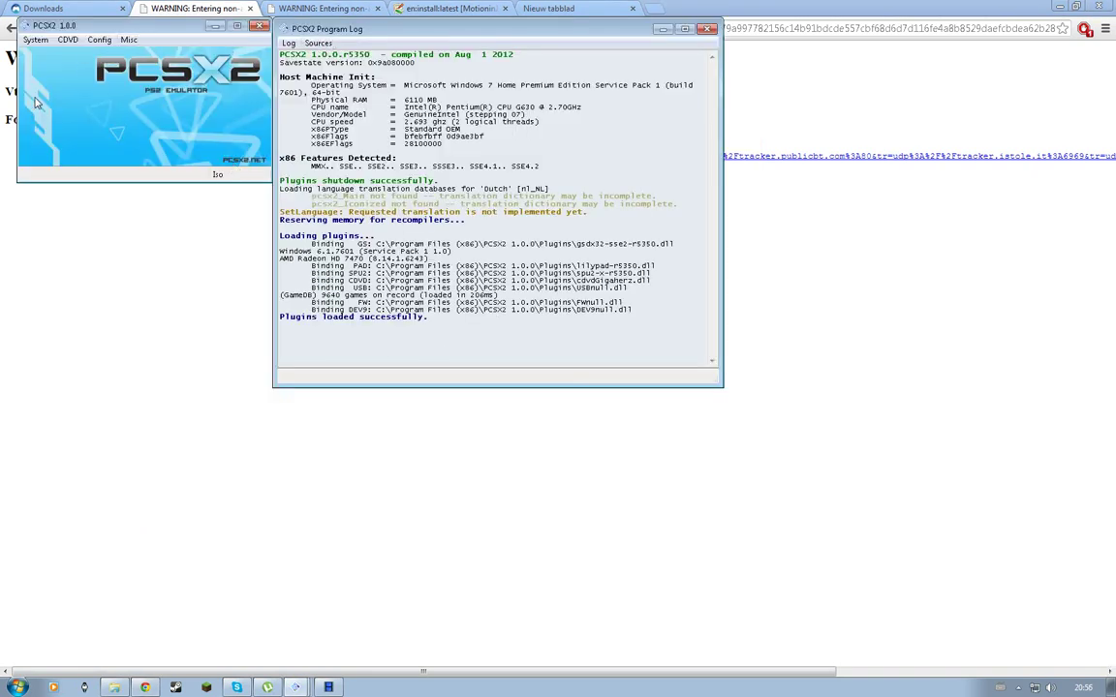
Step: Center the PCSX2 window, open the MemoryCard Manager and eject the cards from Port-1 and Port-2
left_click_drag(85, 27, 356, 238)
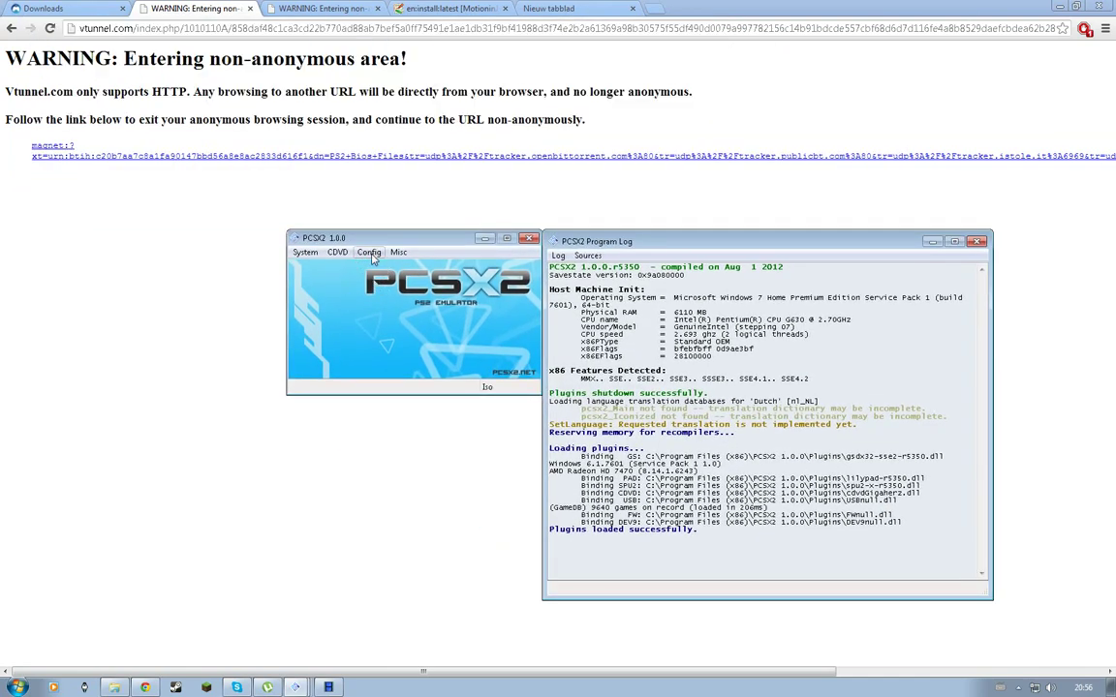
left_click(368, 251)
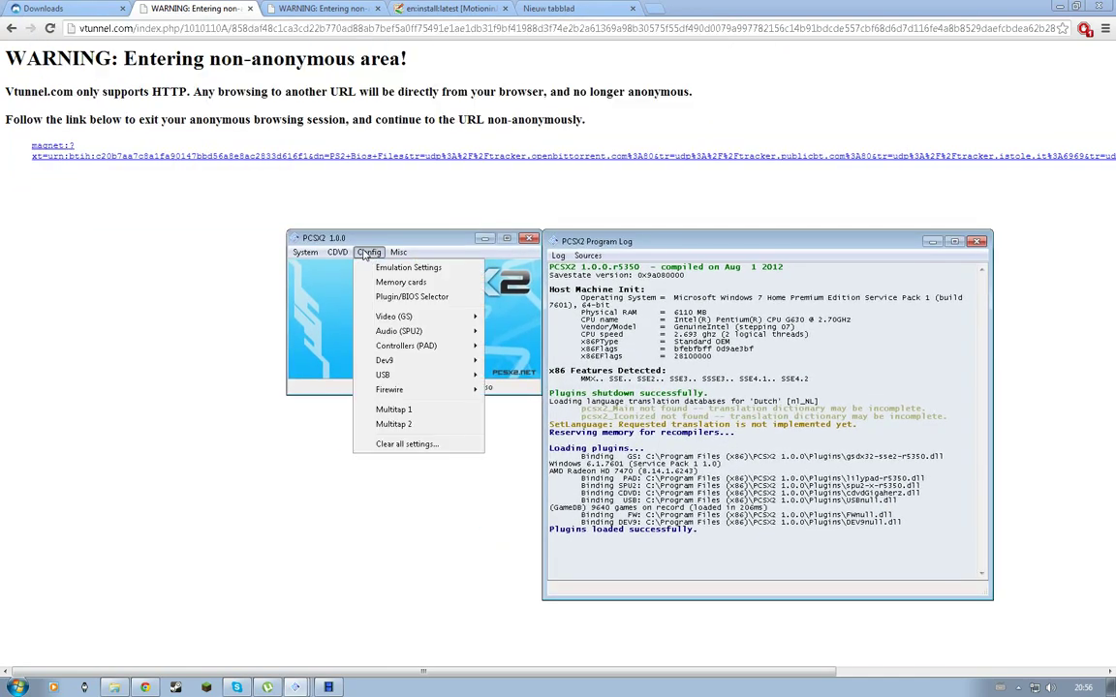
left_click(457, 284)
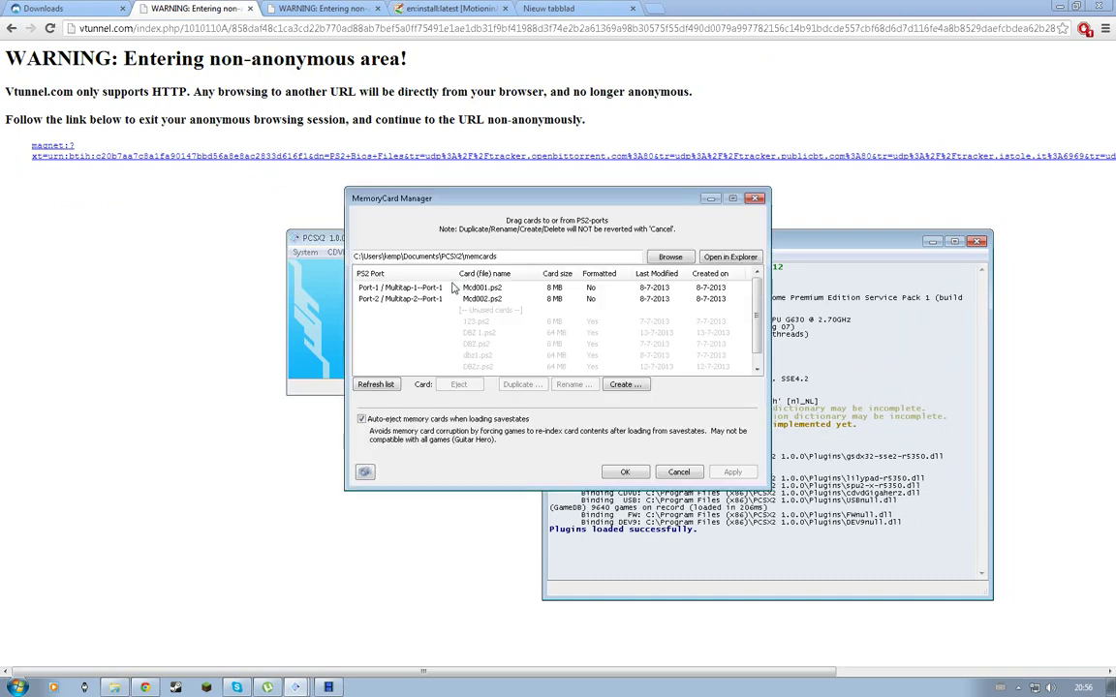
left_click(439, 288)
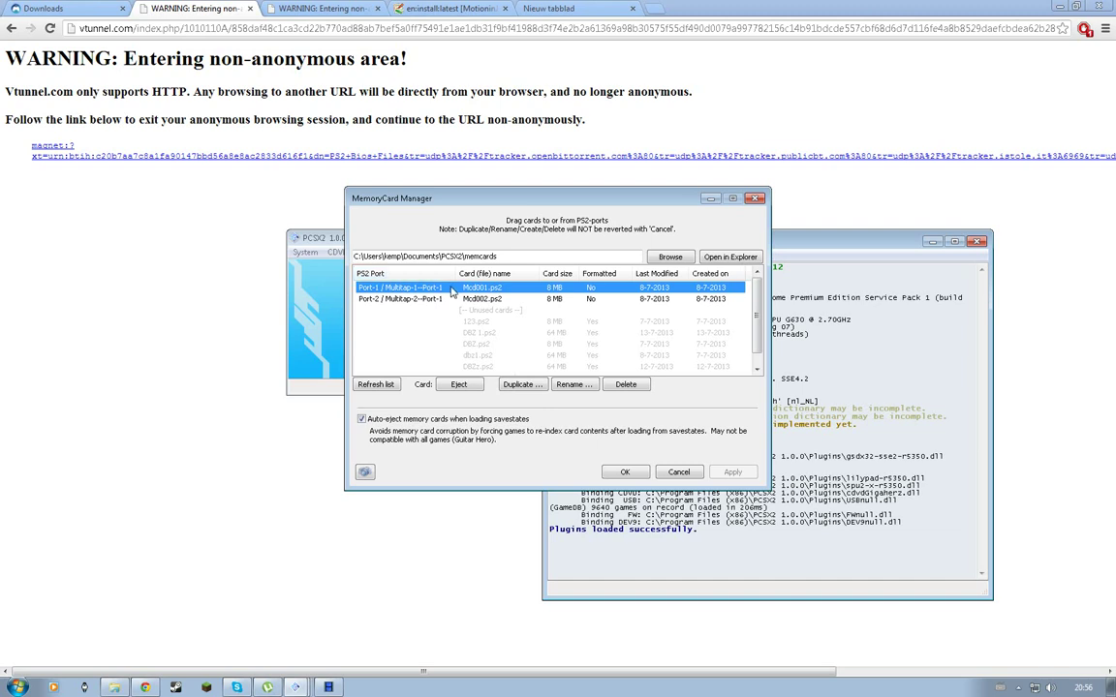
right_click(449, 288)
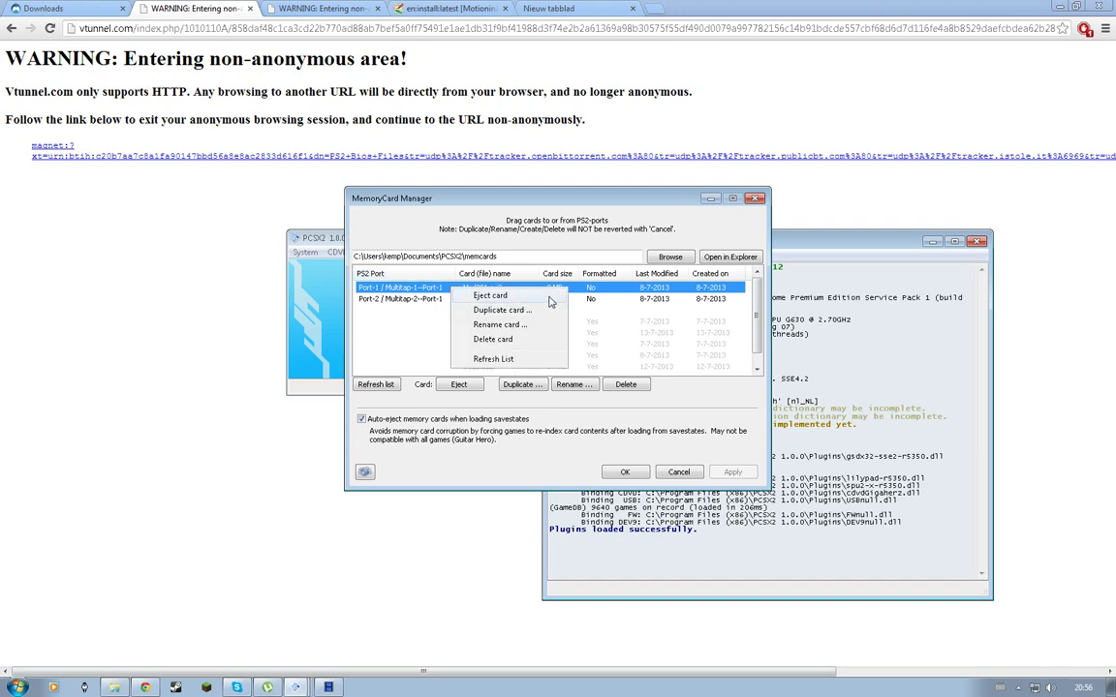
right_click(412, 288)
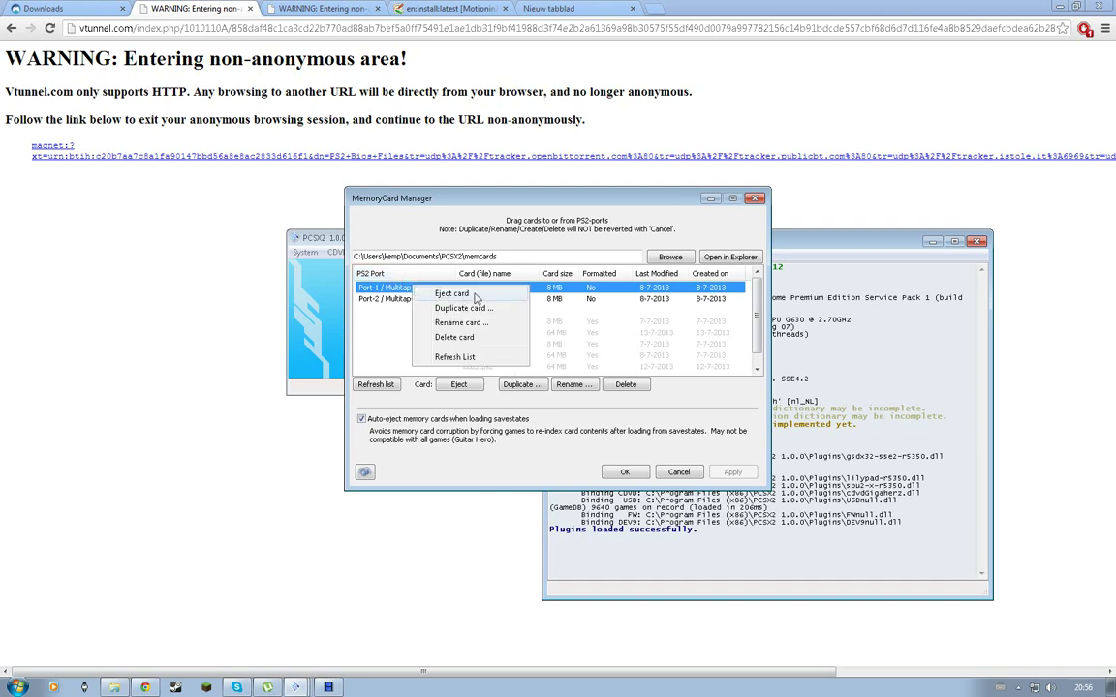
left_click(448, 288)
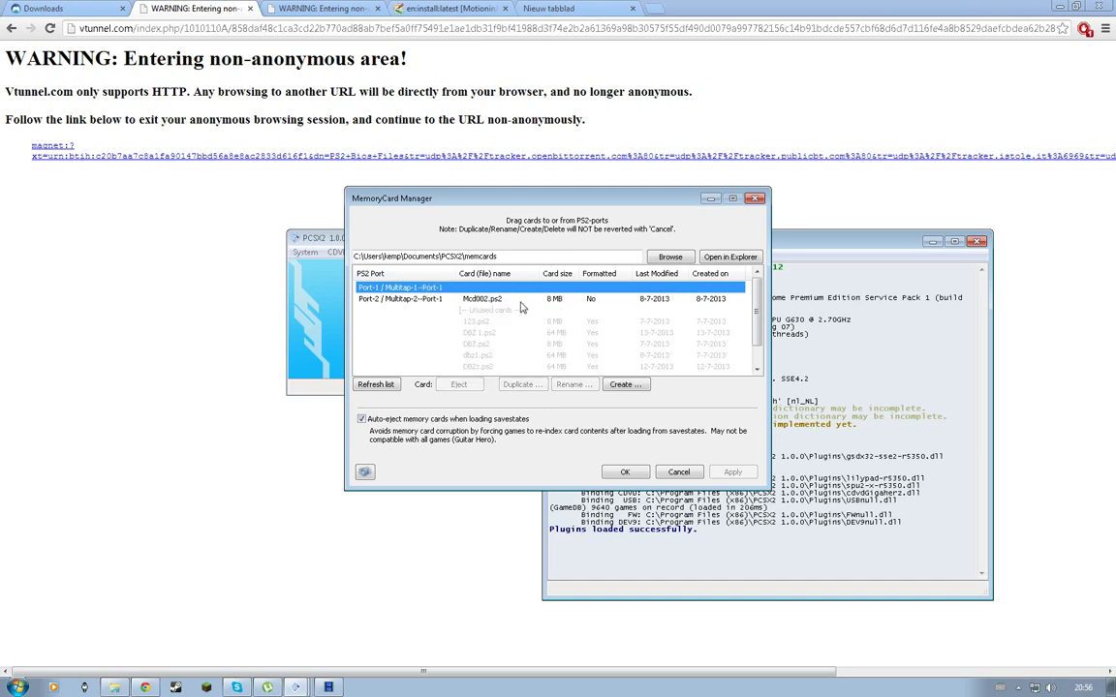
right_click(517, 300)
left_click(528, 306)
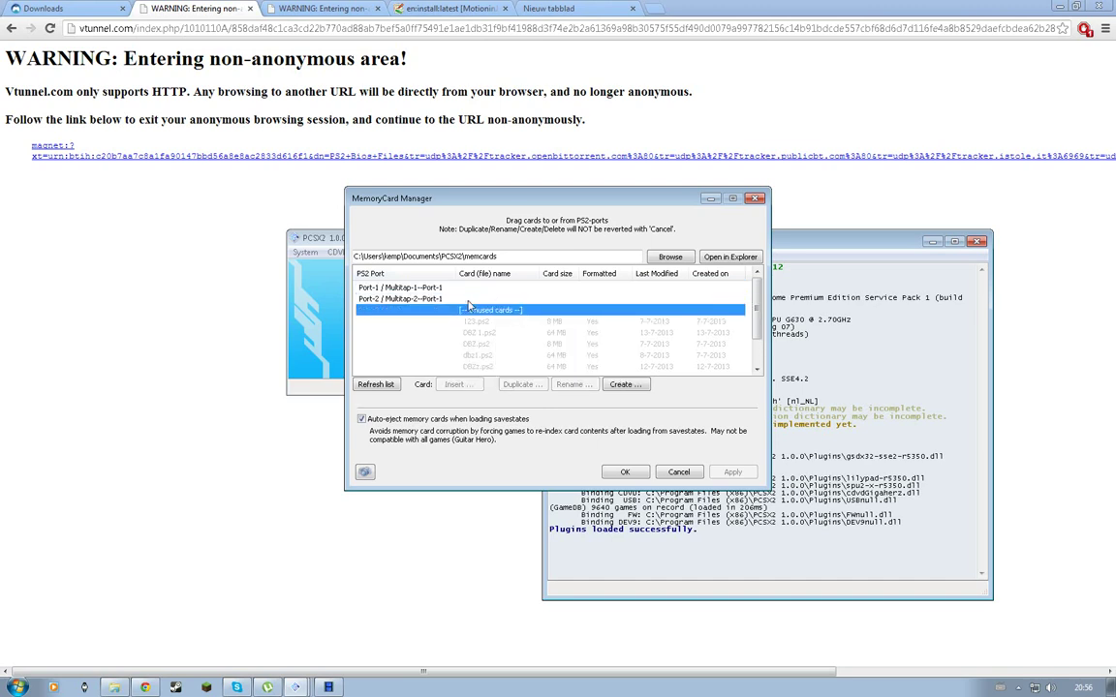
Step: Start a new 64 MB memory card for Port-1 and try to create it under the name DBZ 1
left_click(470, 289)
double_click(460, 290)
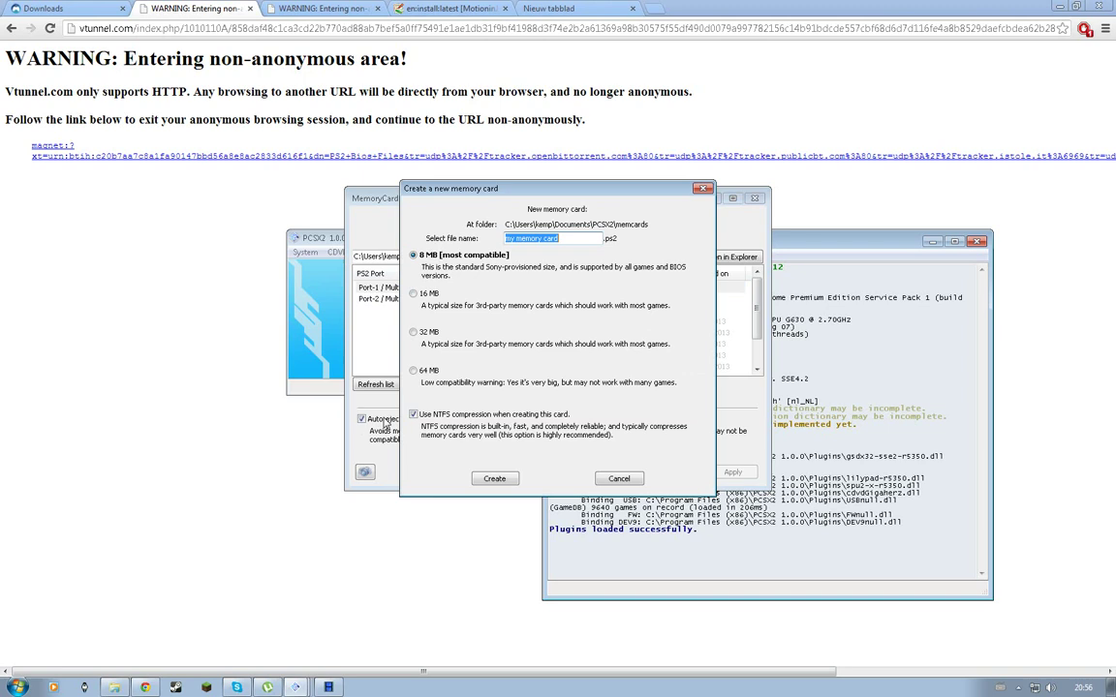
left_click(412, 372)
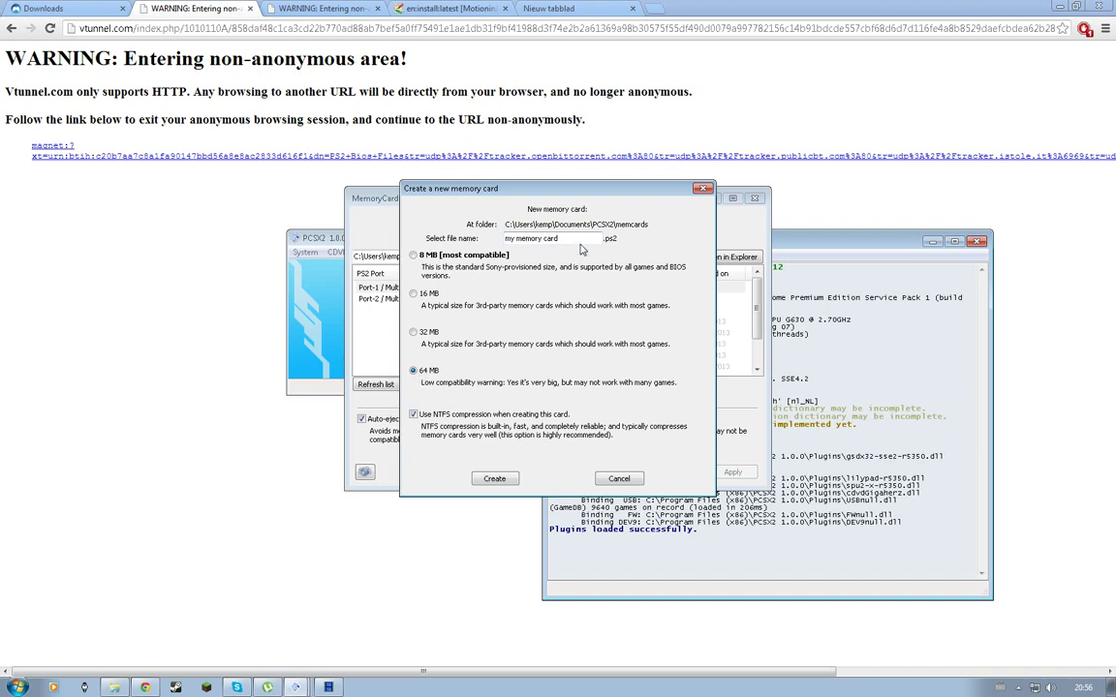
left_click_drag(582, 240, 507, 236)
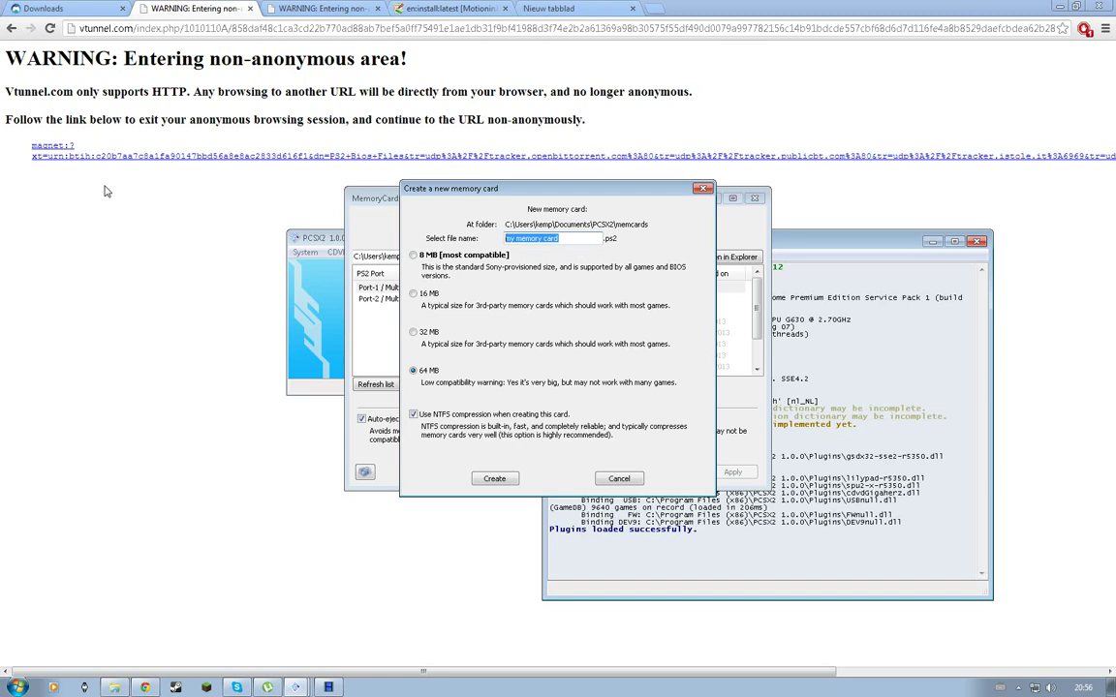
type("DBZ 1")
left_click(498, 479)
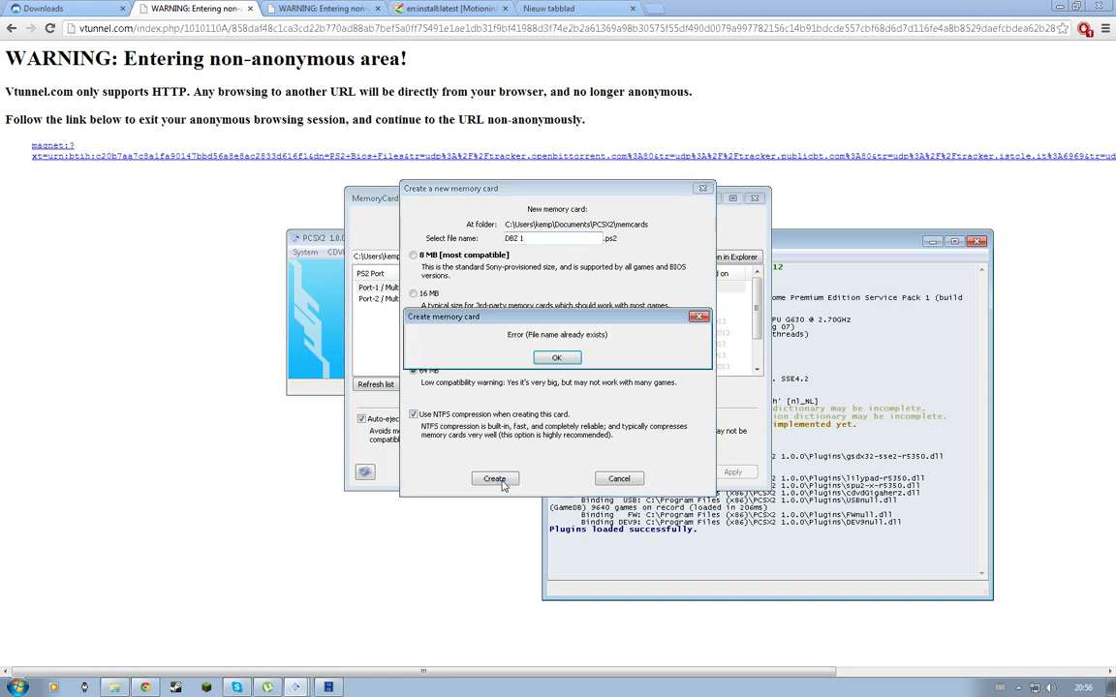
left_click(557, 358)
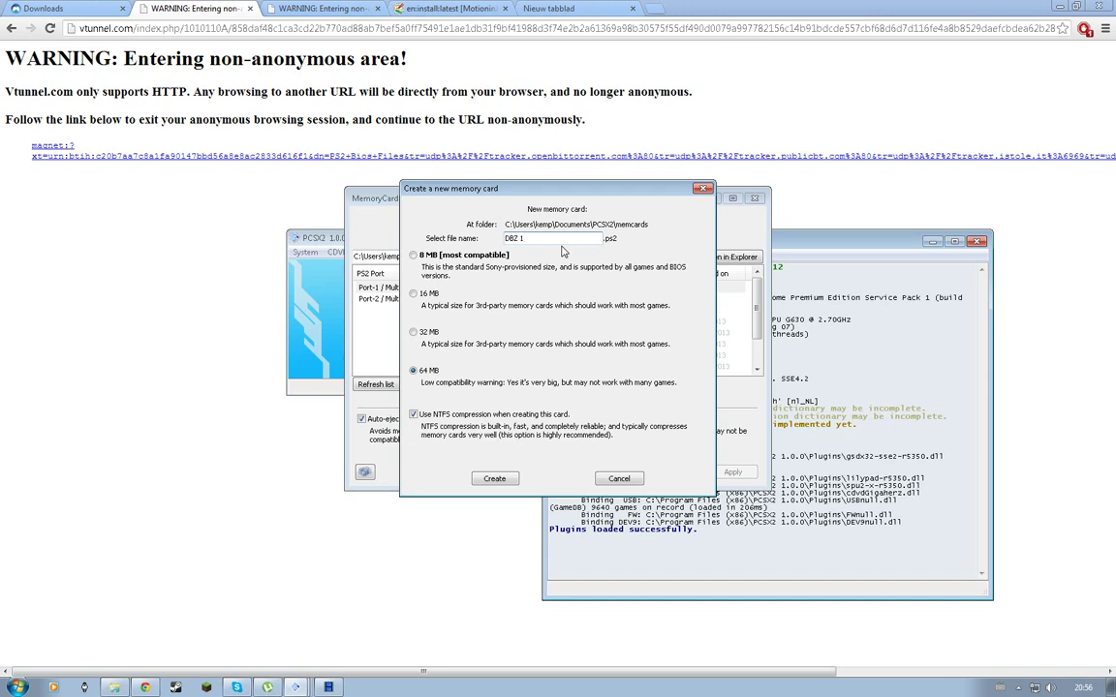
Step: Create the 64 MB card in Port-1 under the name DBZ 2 and accept the MemoryCard Manager settings
left_click(495, 479)
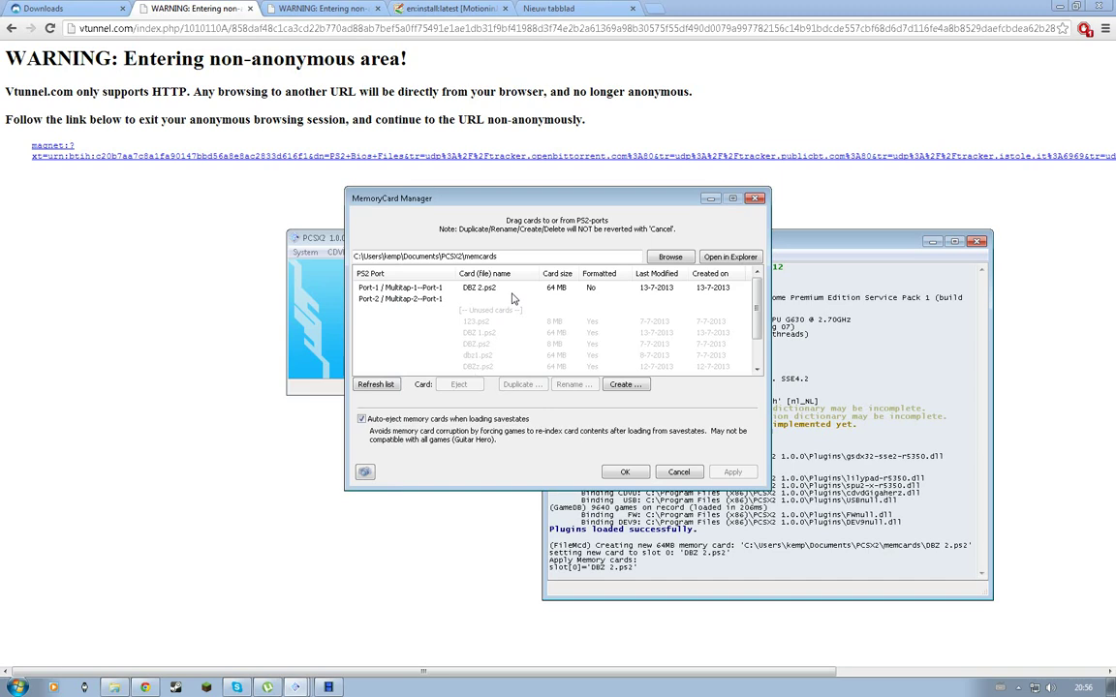
left_click(513, 288)
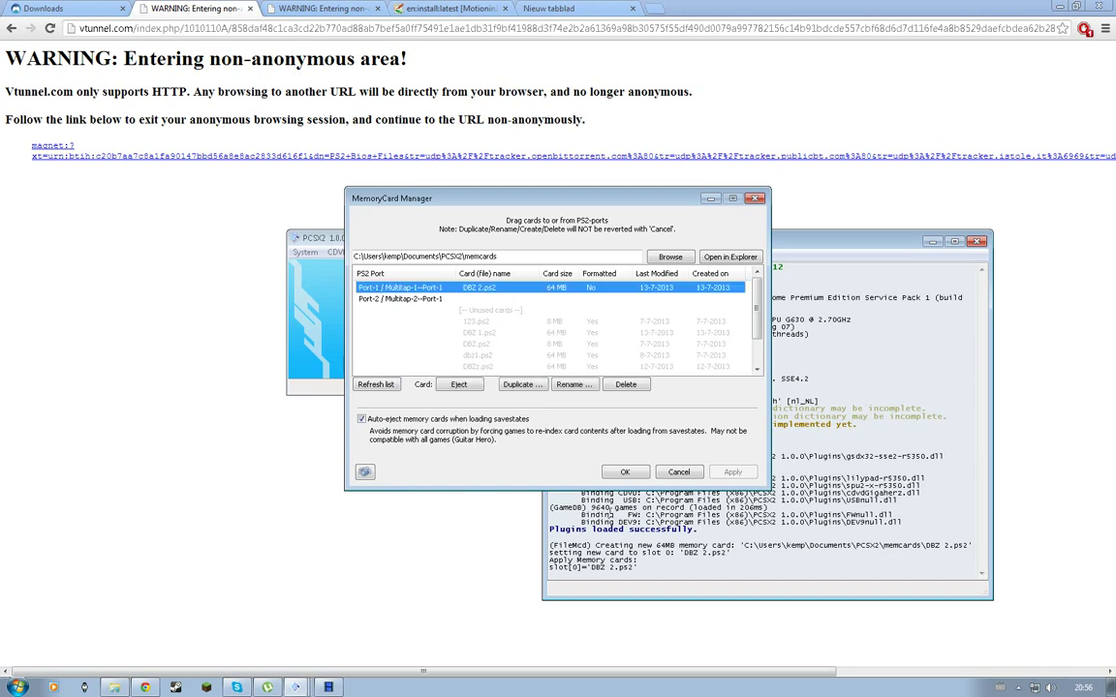
left_click(625, 473)
Step: Switch to Chrome and go back from the Dragon Ball Z Budokai Tenkaichi 3 magnet warning page to its torrent details page
left_click(29, 213)
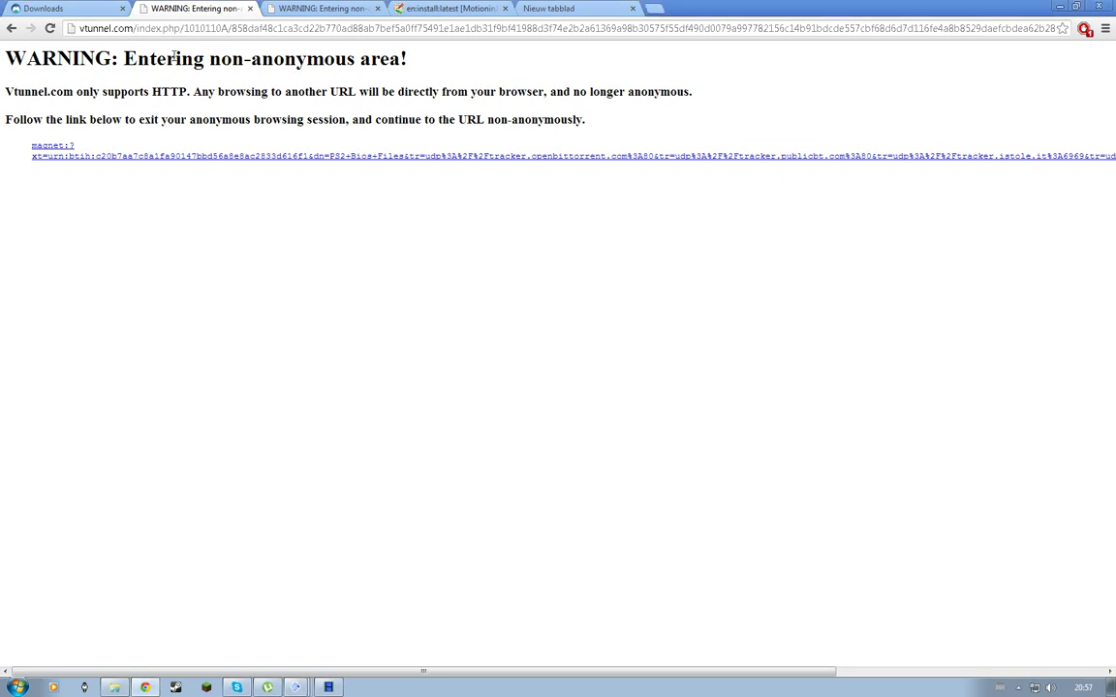
left_click(295, 687)
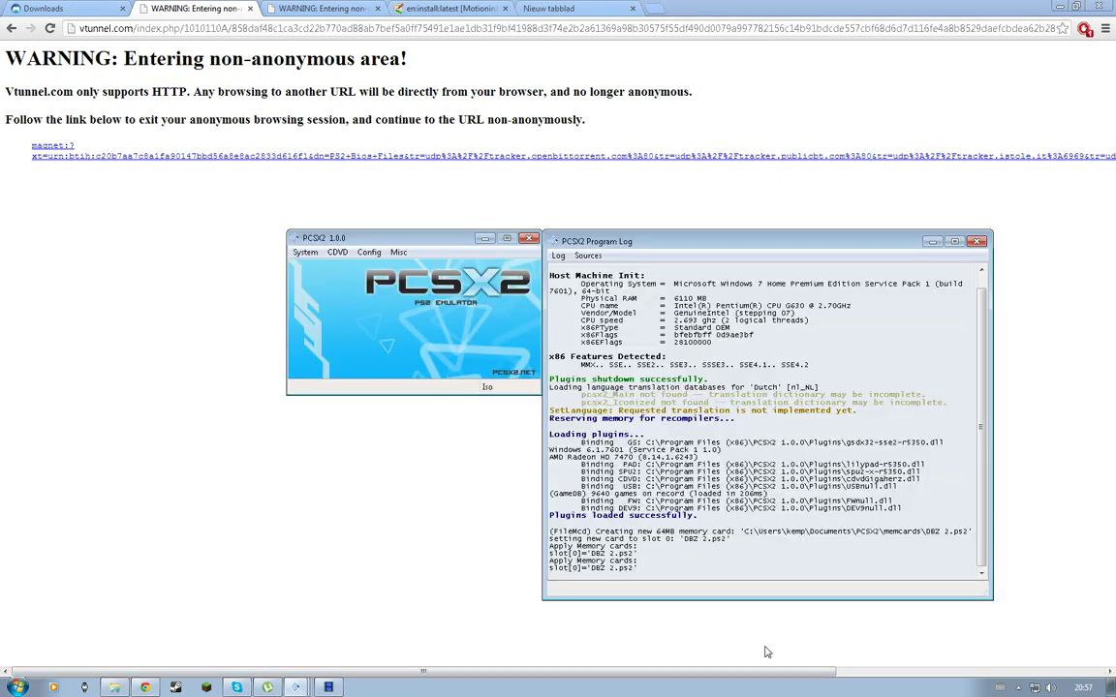
left_click(650, 573)
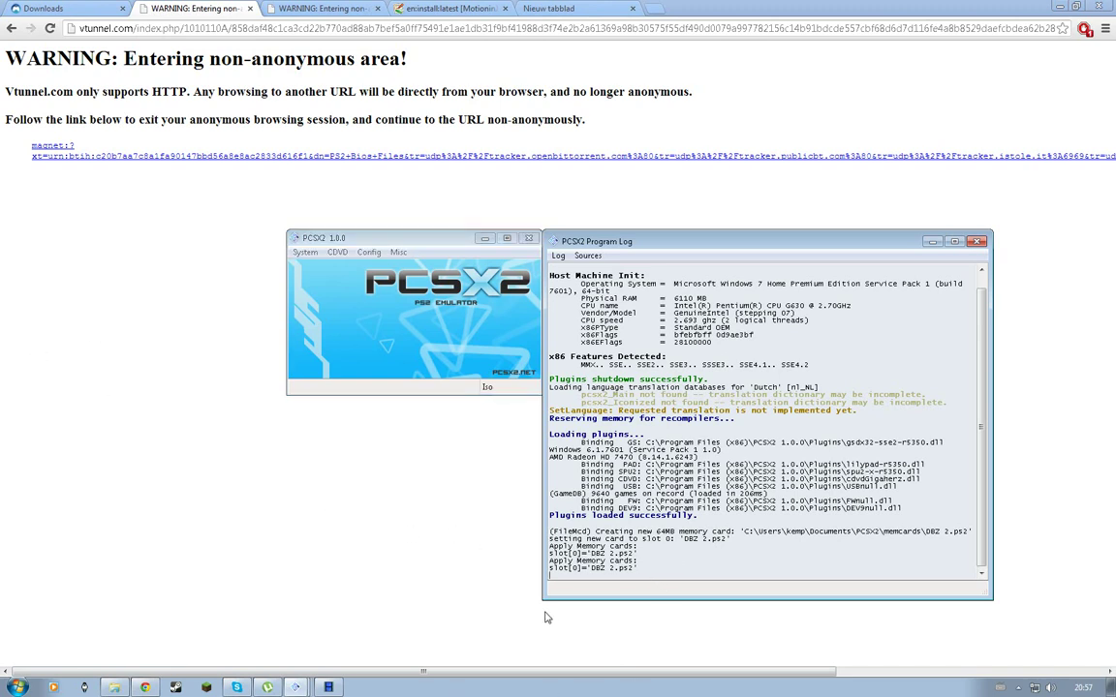
left_click(21, 192)
left_click(286, 7)
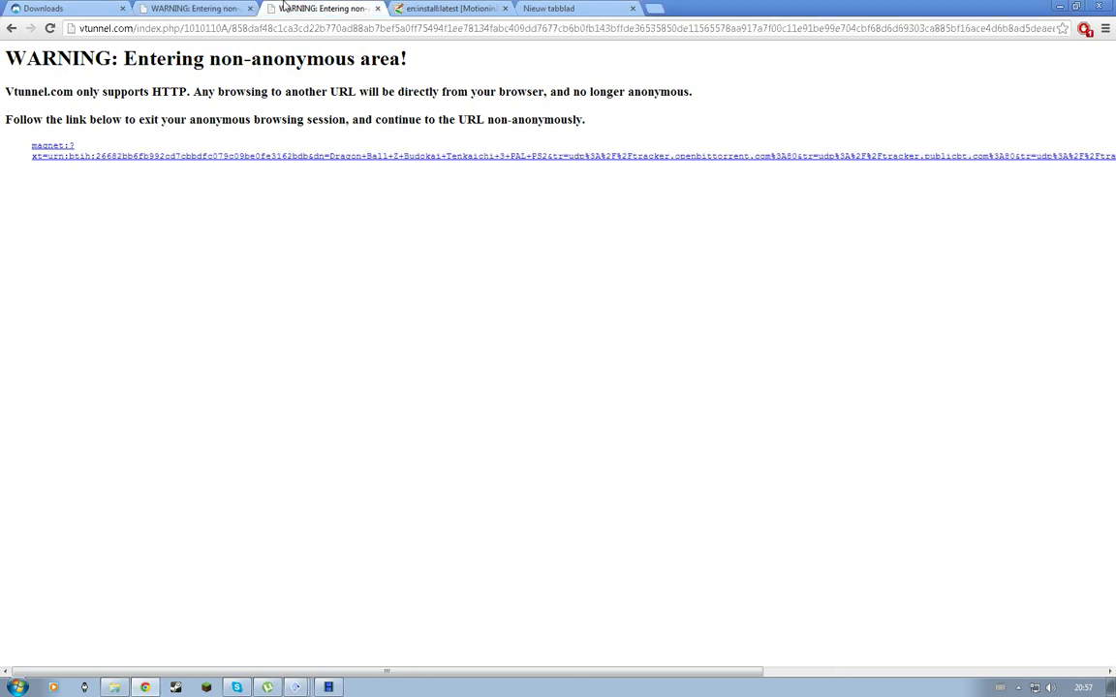
left_click(10, 28)
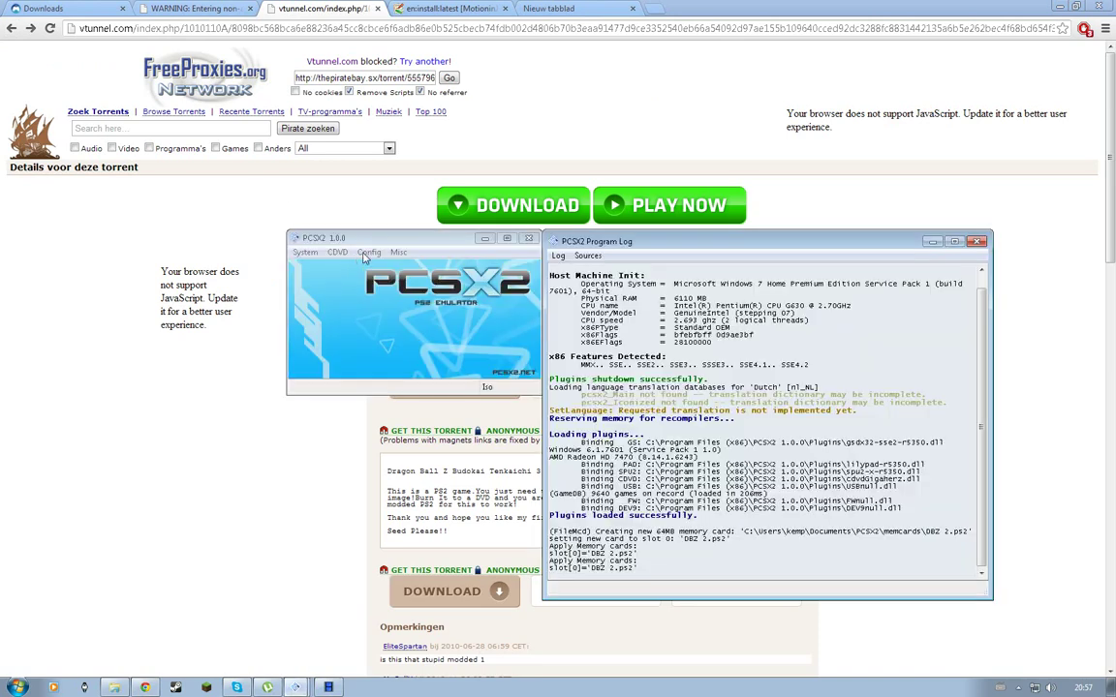
Step: Set the GS Window aspect ratio to Widescreen (16:9) in the emulation settings and accept the change
left_click(369, 252)
mouse_move(442, 321)
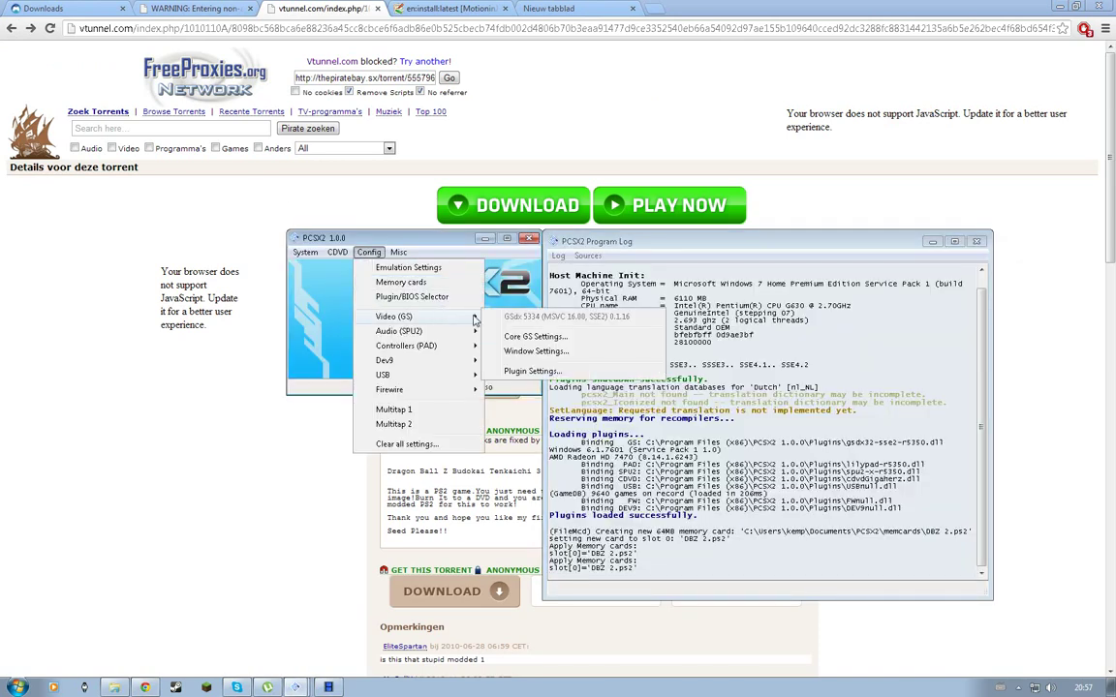
left_click(480, 334)
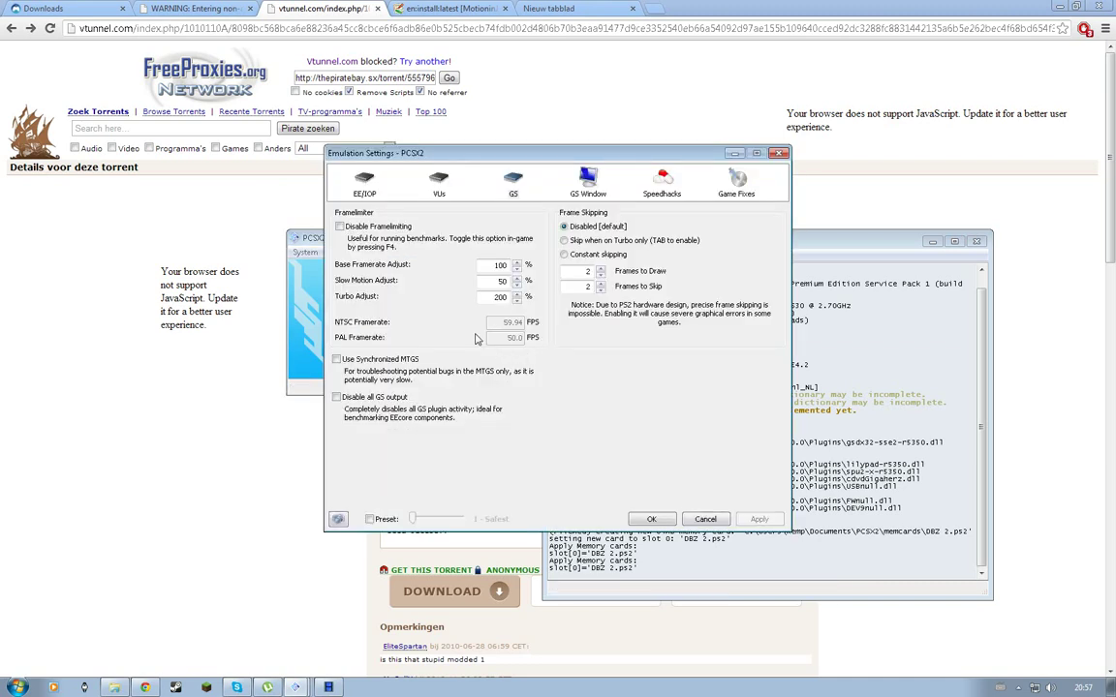
left_click(587, 187)
left_click(581, 215)
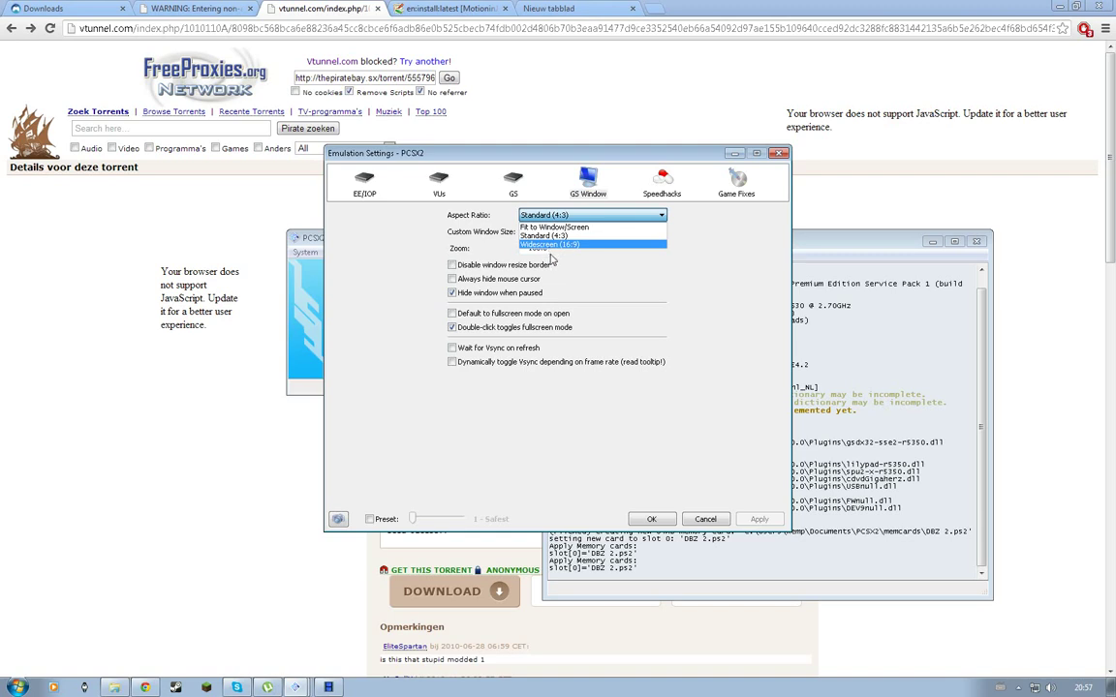
left_click(602, 245)
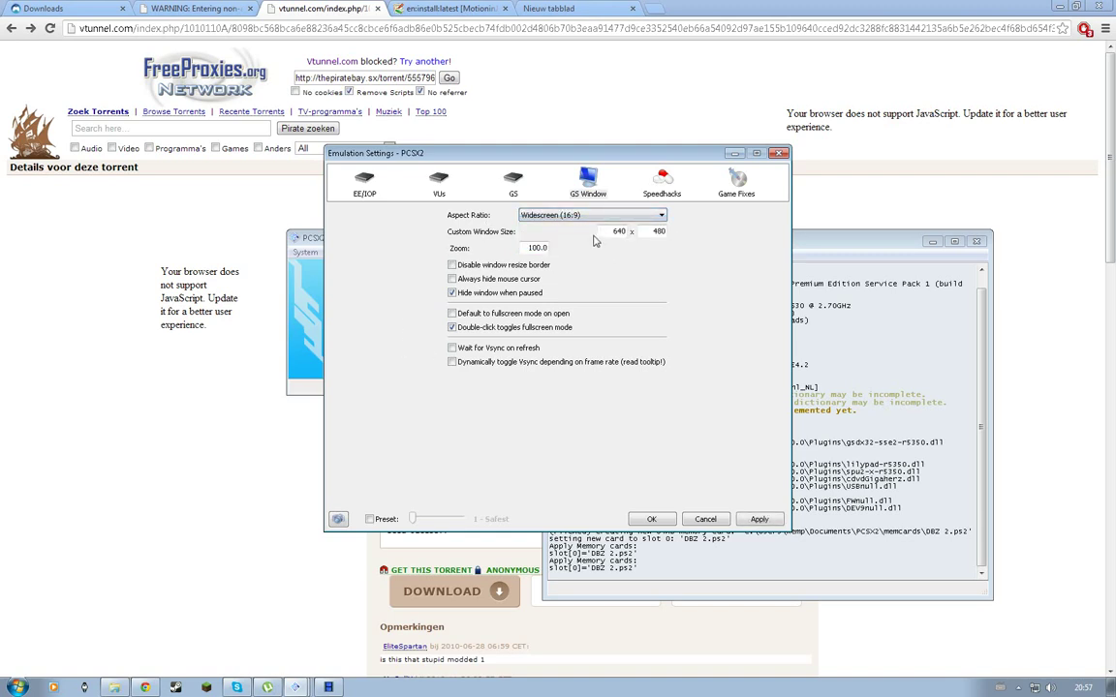
left_click(652, 520)
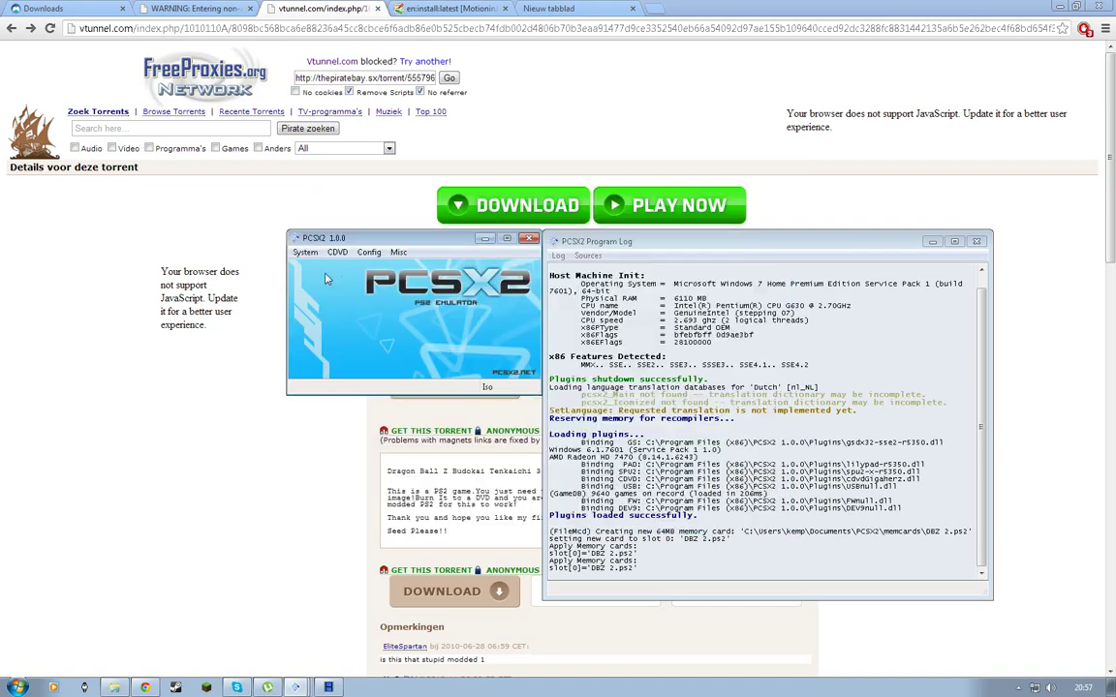
Step: Open the LilyPad controller plugin settings, show the Pad 1 bindings and move the settings window higher on the screen
left_click(369, 252)
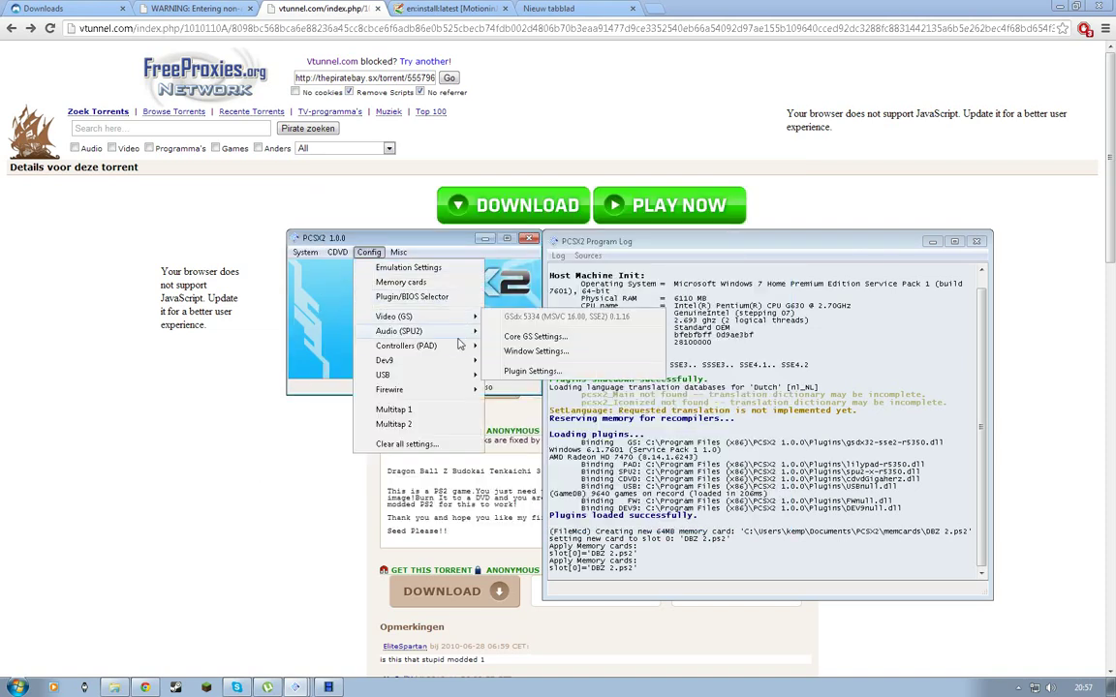
mouse_move(453, 347)
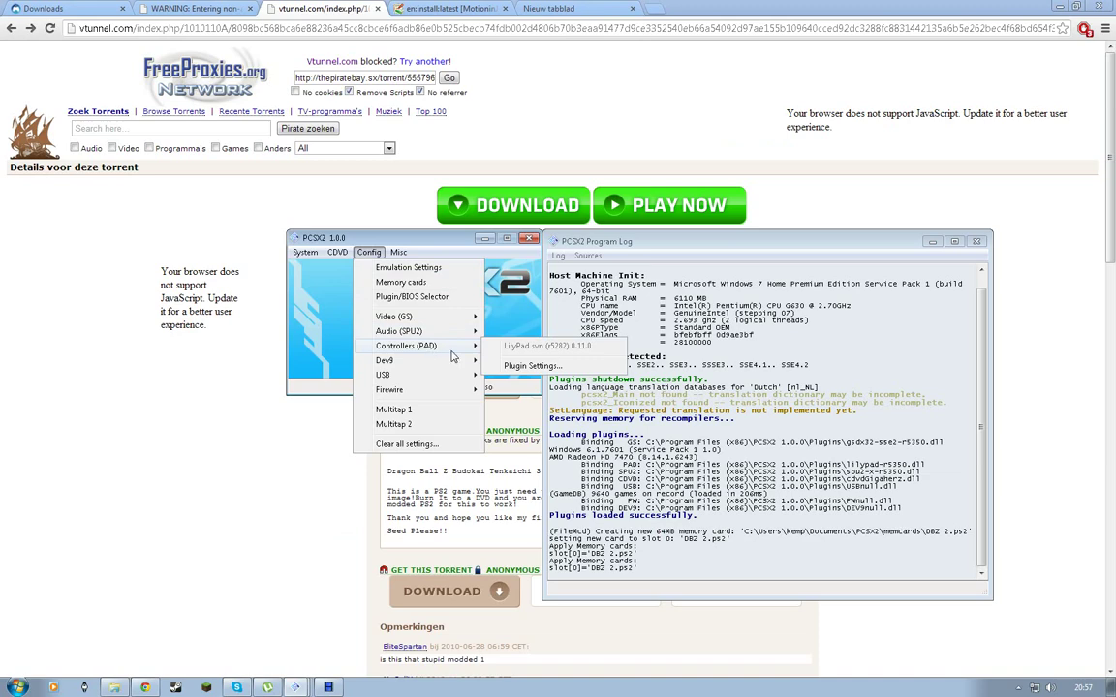
left_click(531, 372)
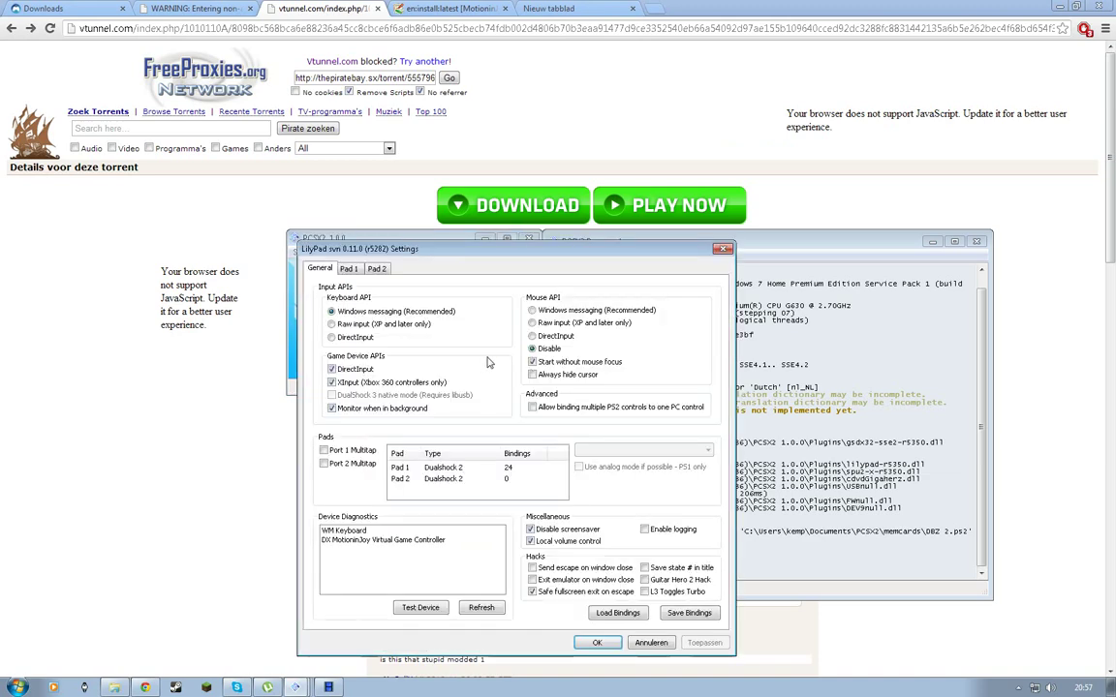
left_click(350, 271)
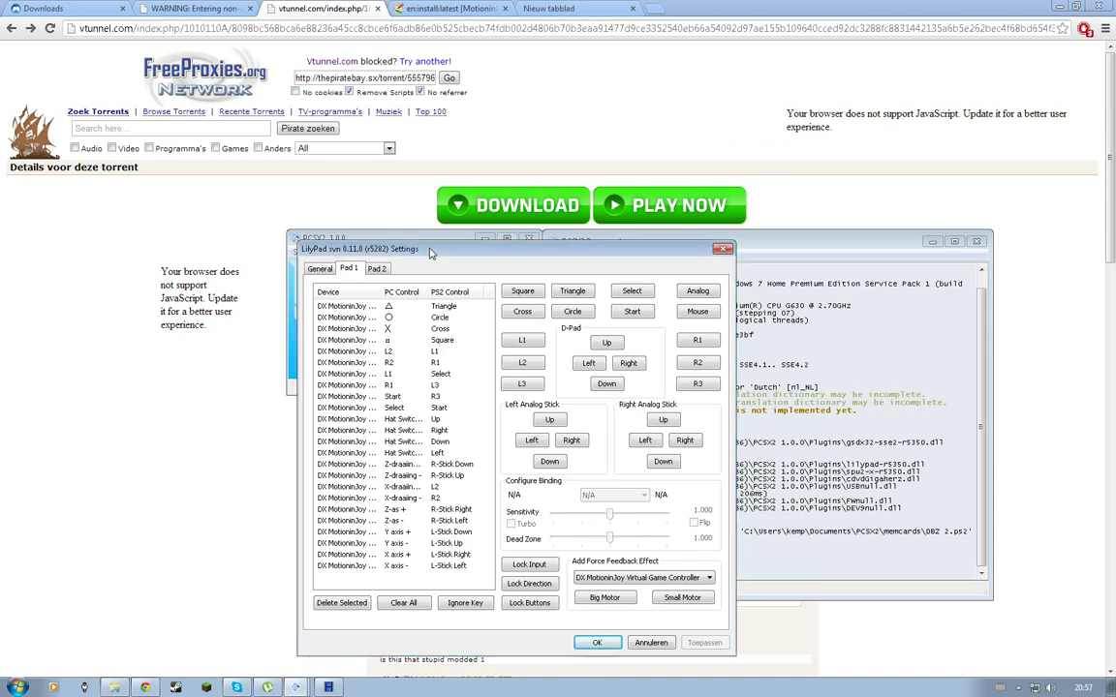
left_click_drag(431, 253, 417, 184)
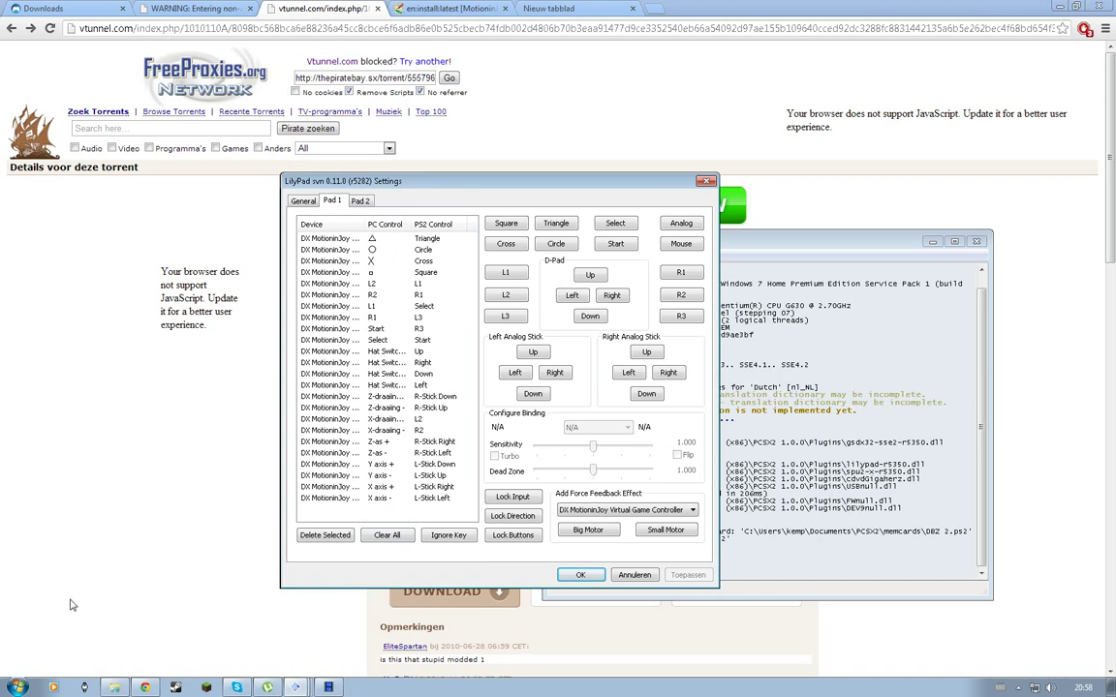
Step: Switch to Chrome, look through the MotioninJoy driver installation guide and open its linked Downloads page in a new tab
left_click(134, 545)
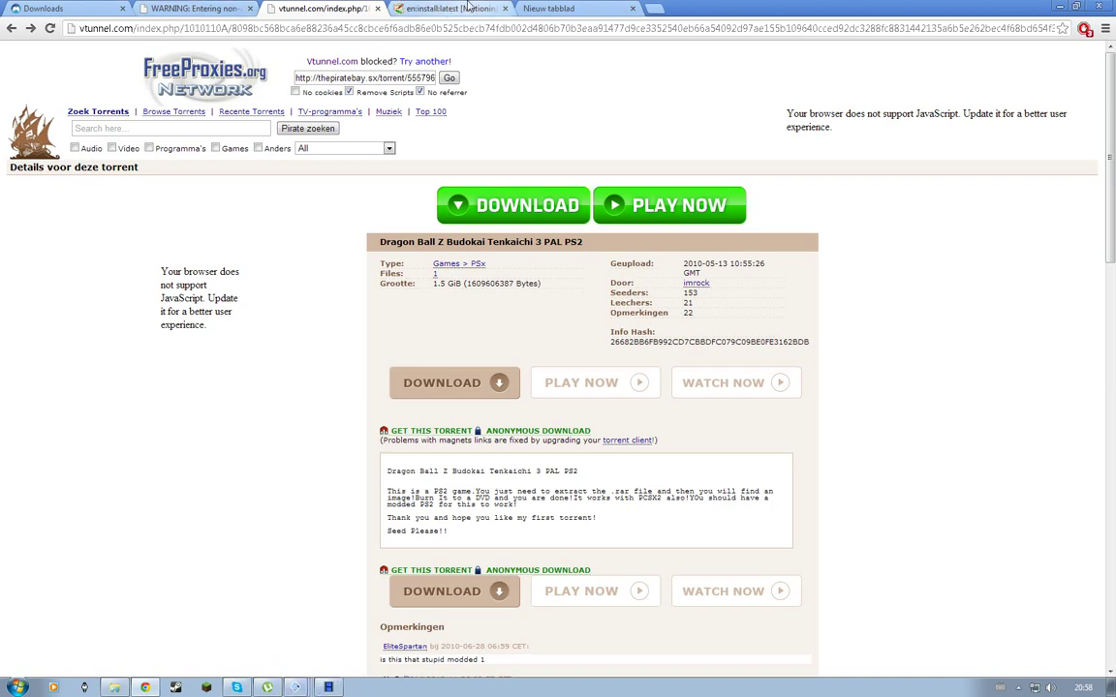
left_click(424, 8)
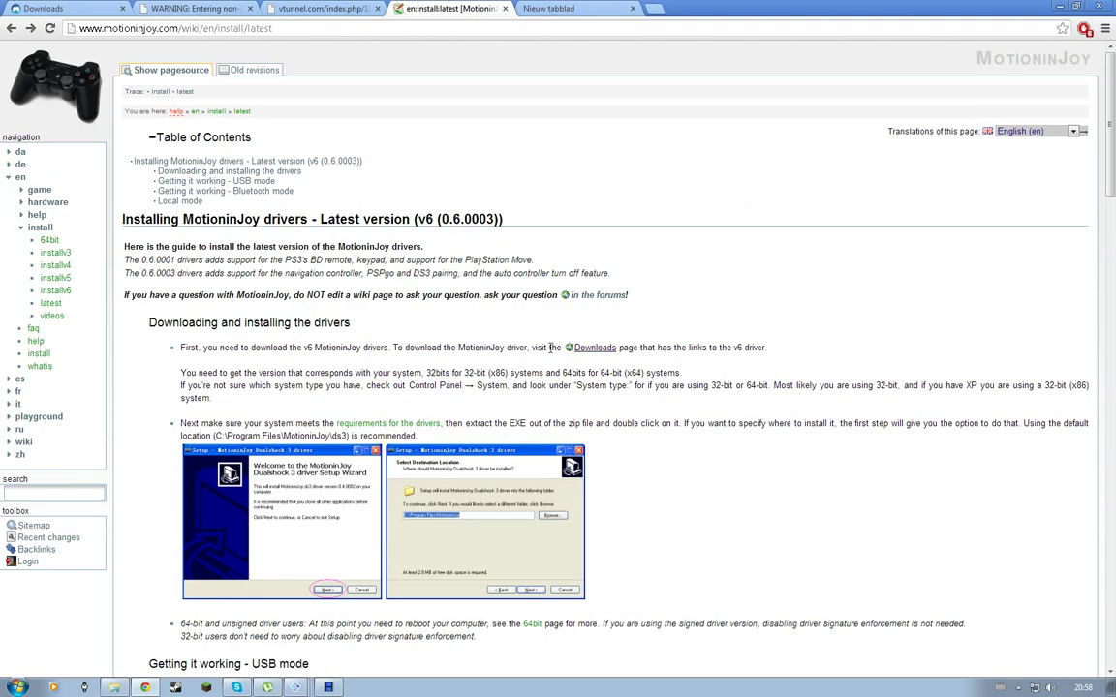
scroll(247, 428, "down", 1)
scroll(247, 428, "down", 12)
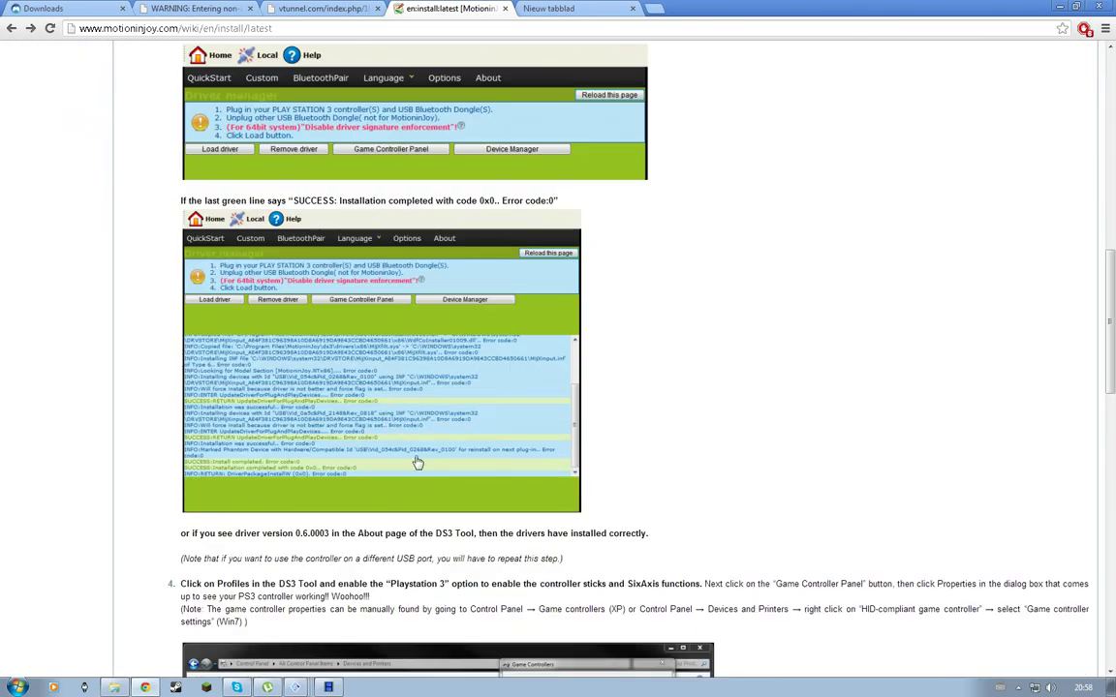
scroll(417, 457, "up", 1)
scroll(410, 416, "up", 6)
scroll(635, 288, "up", 5)
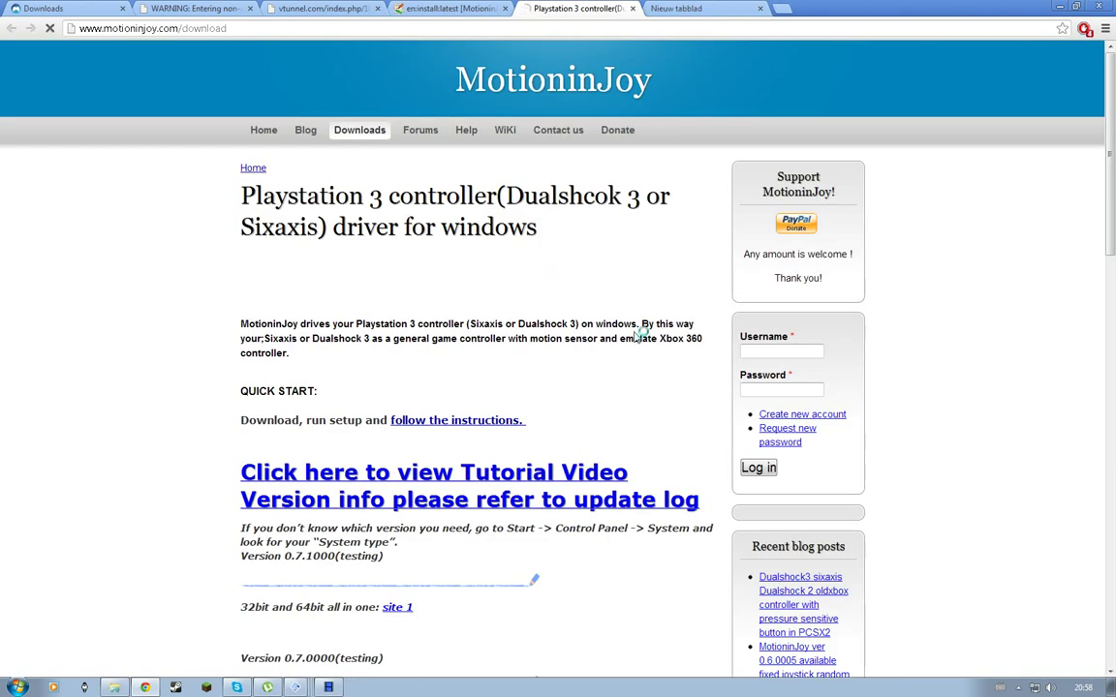
Step: Download the 32bit and 64bit all-in-one MotioninJoy driver, version 0.7.1000 (testing), from site 1
scroll(737, 262, "down", 2)
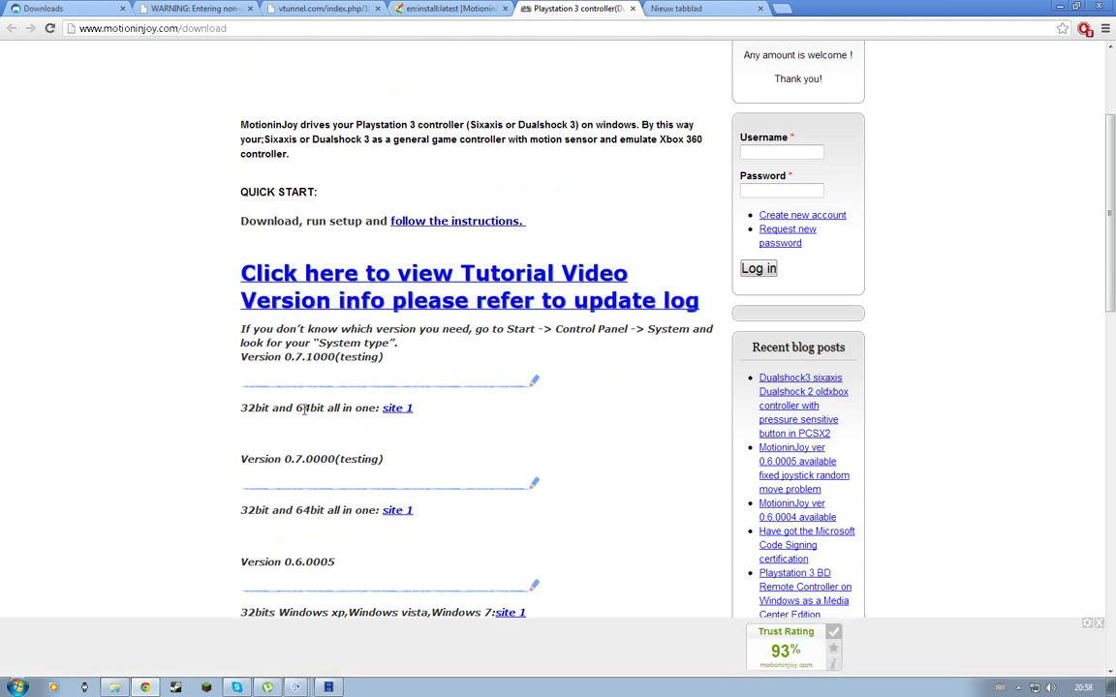
scroll(367, 448, "down", 1)
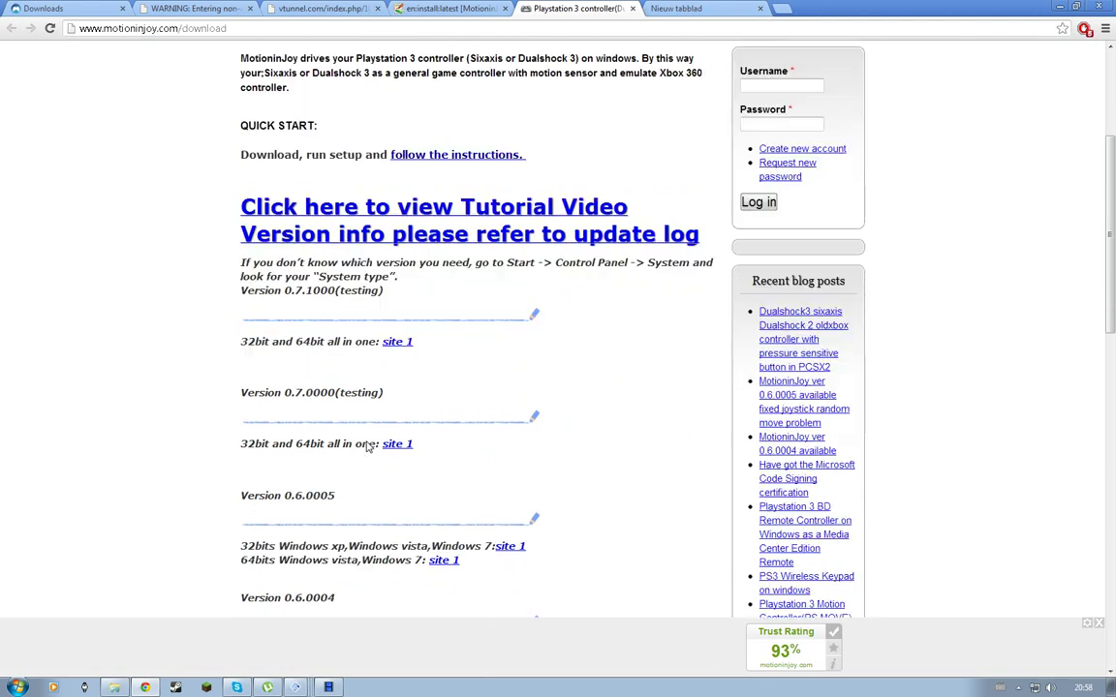
left_click(392, 344)
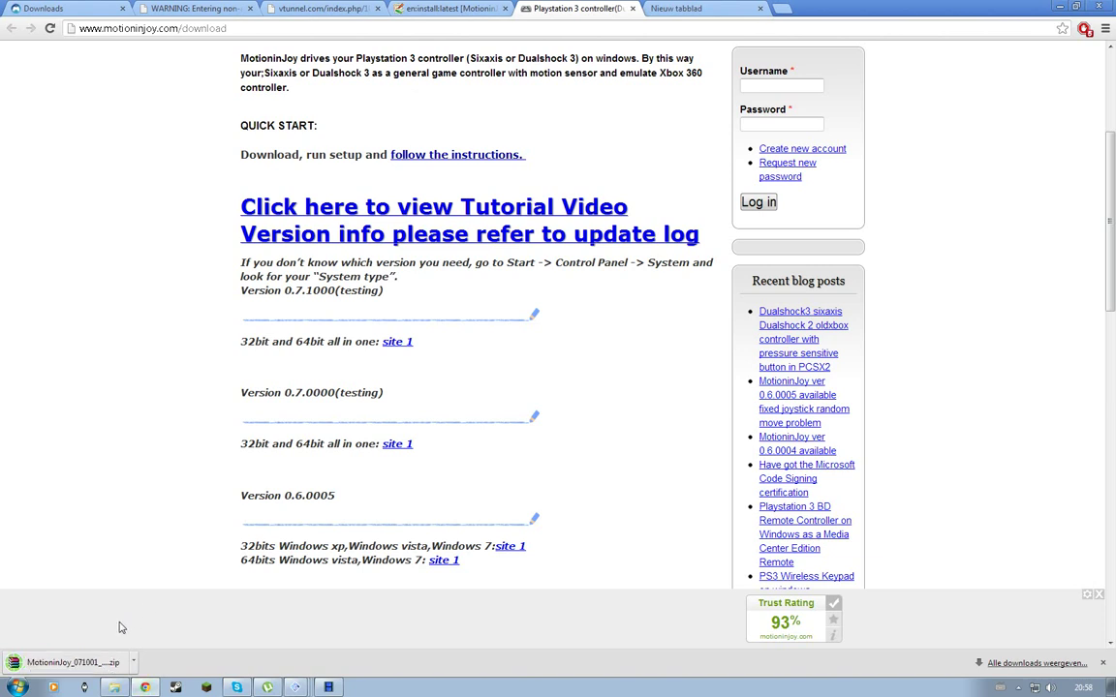
Step: Inspect the contents of the downloaded MotioninJoy_071001_signed.zip in WinRAR, then close the archive and review the download page
left_click(72, 662)
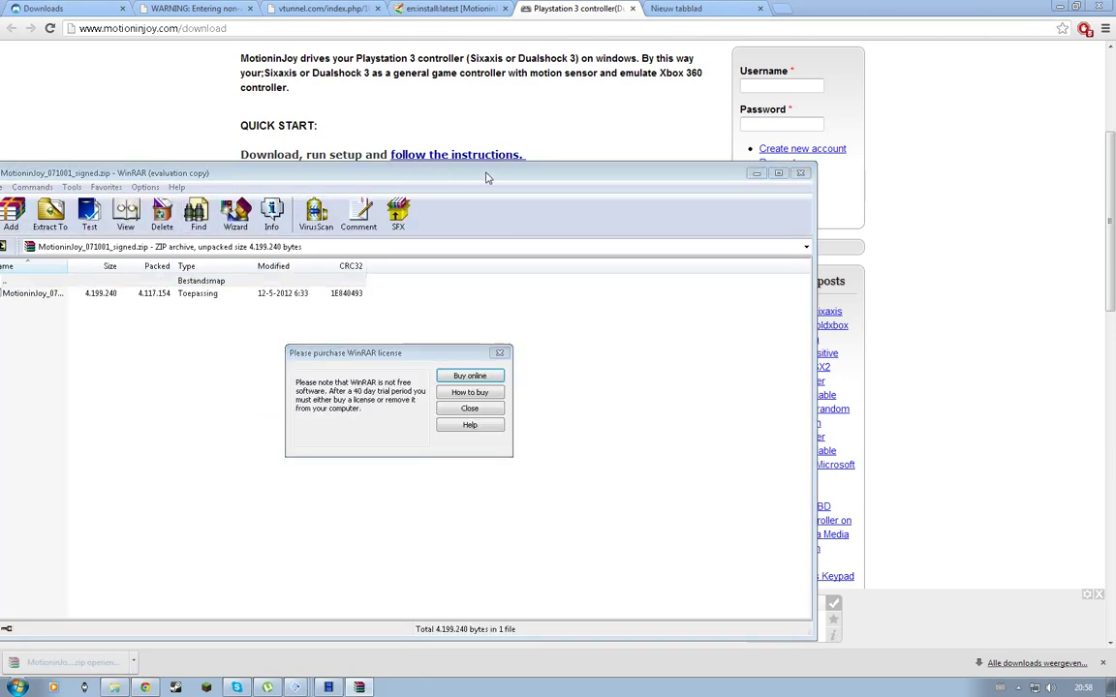
key("Escape")
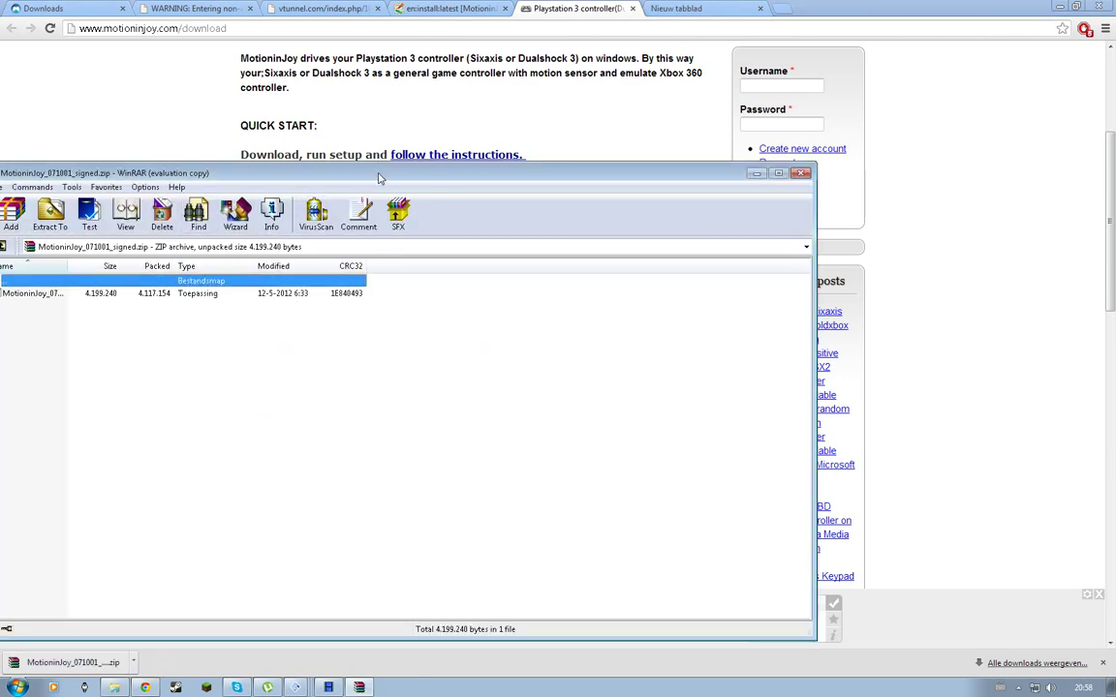
left_click_drag(378, 178, 605, 170)
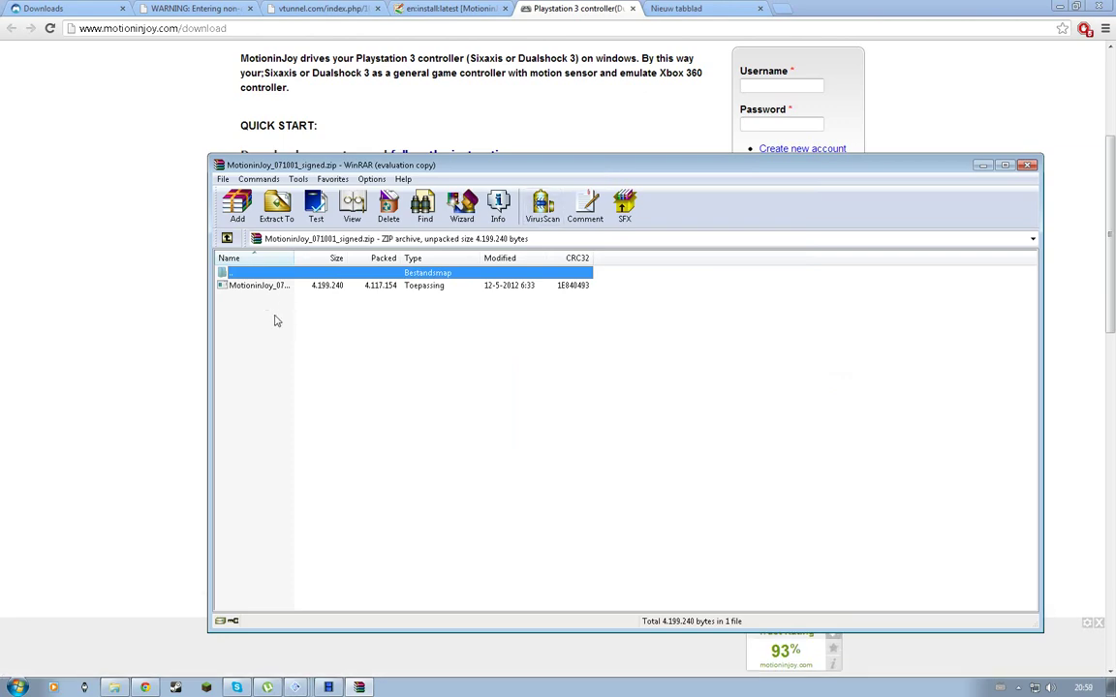
key("Escape")
scroll(317, 310, "up", 3)
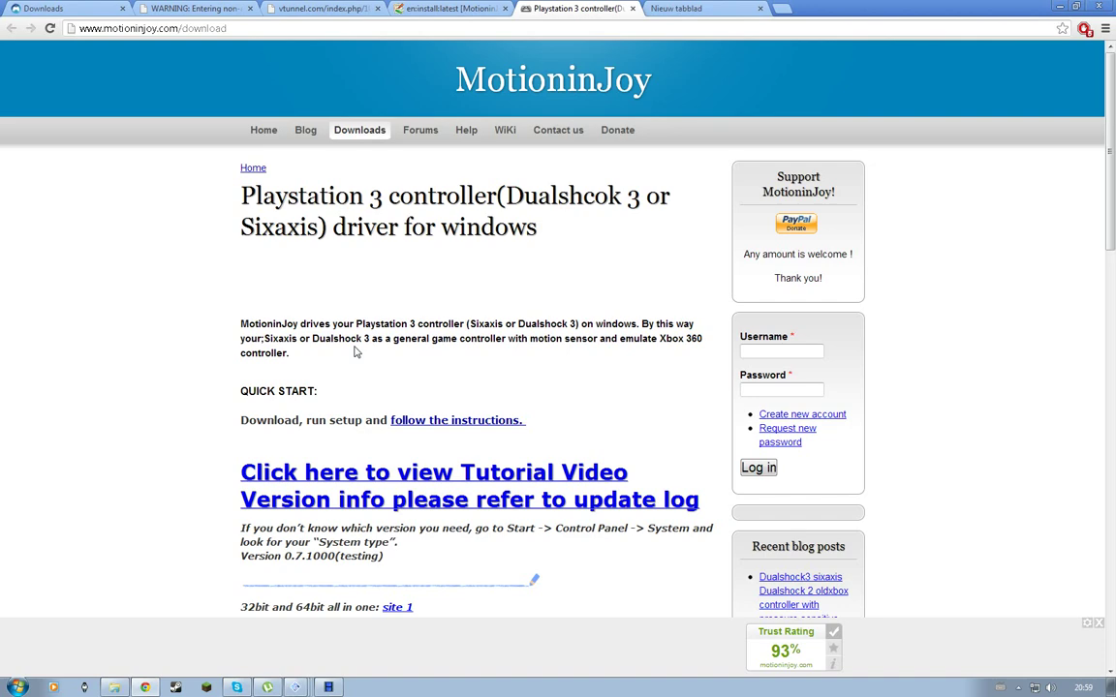
scroll(353, 355, "down", 2)
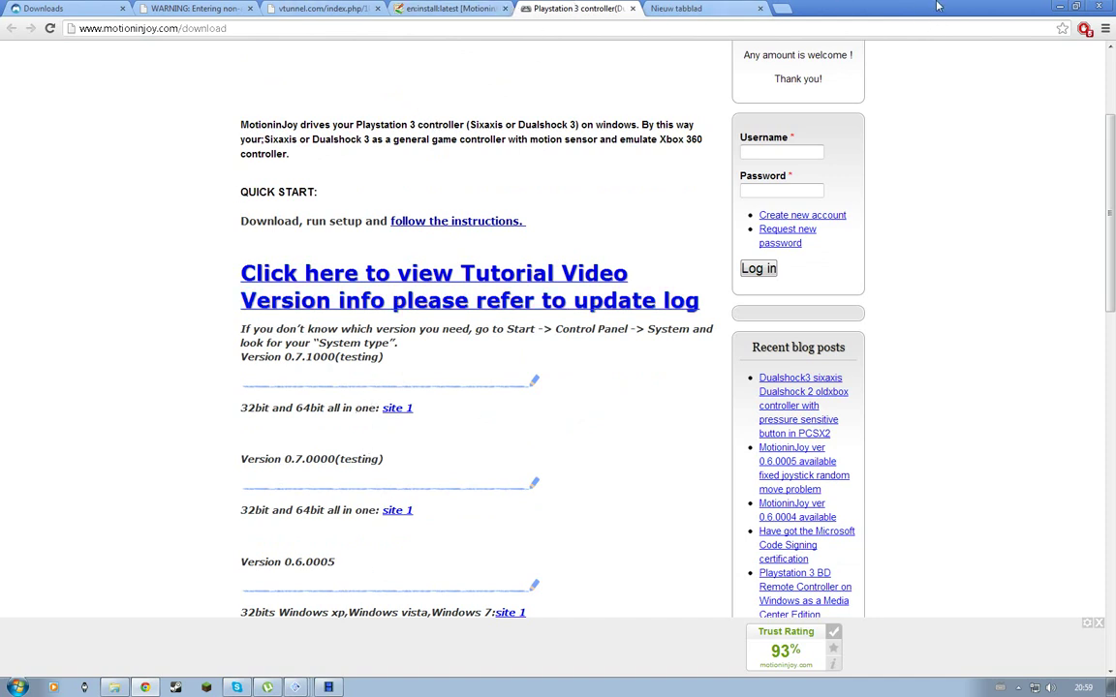
Step: Minimize Chrome and launch DS3 Tool from the Games folder
left_click(1061, 8)
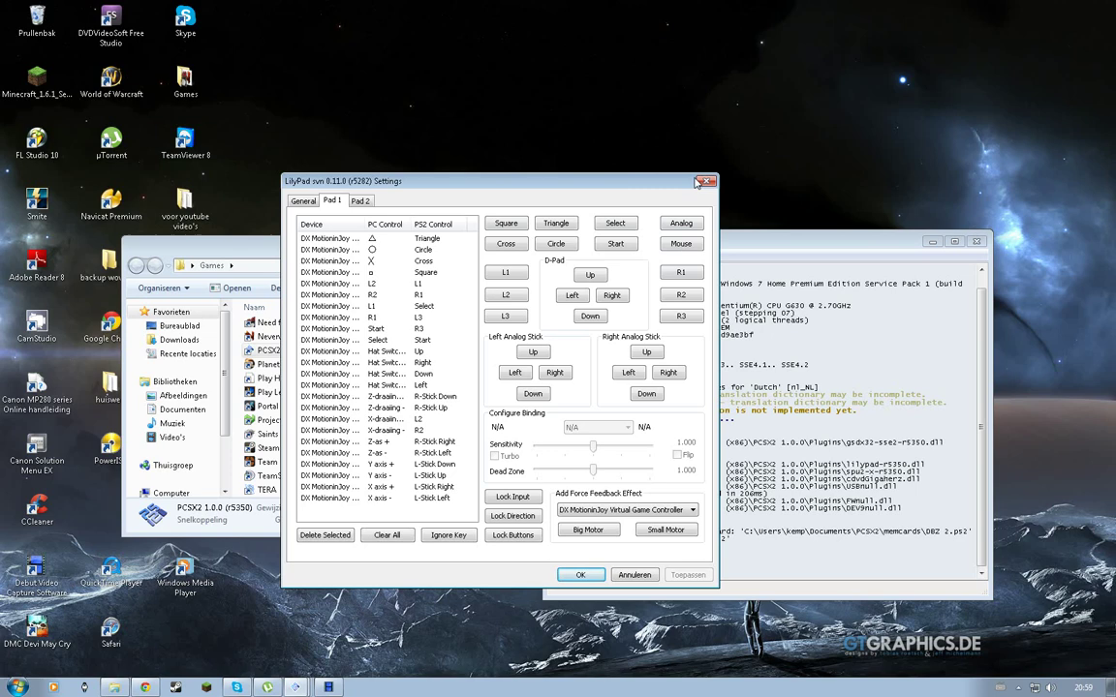
key("super+d")
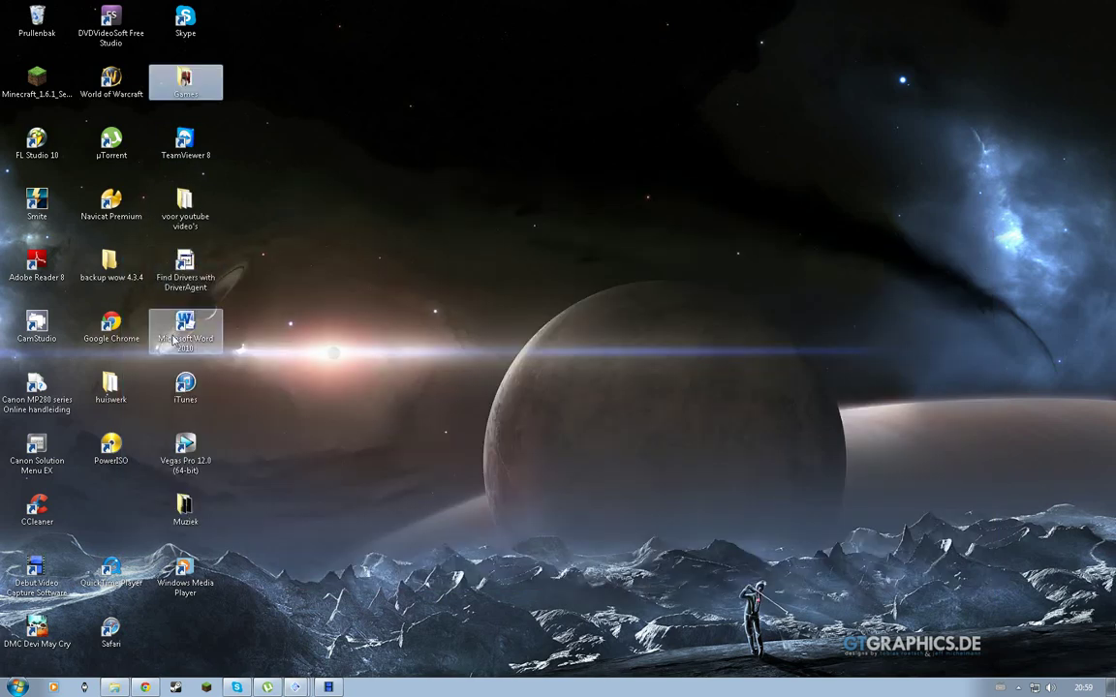
key("super+d")
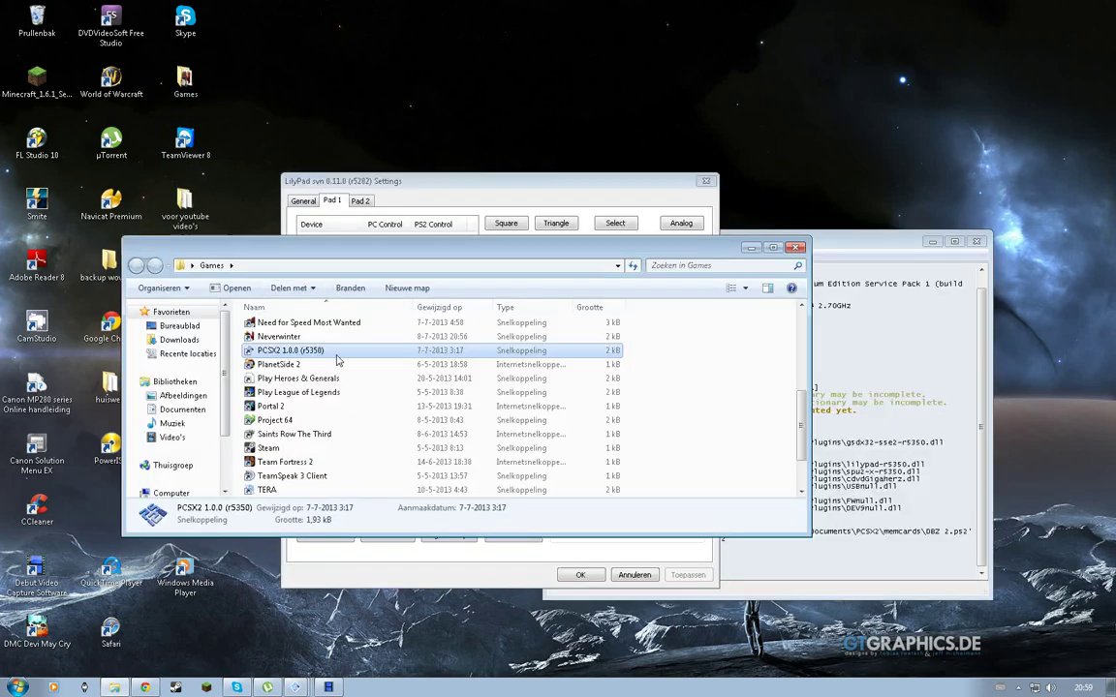
type("ds")
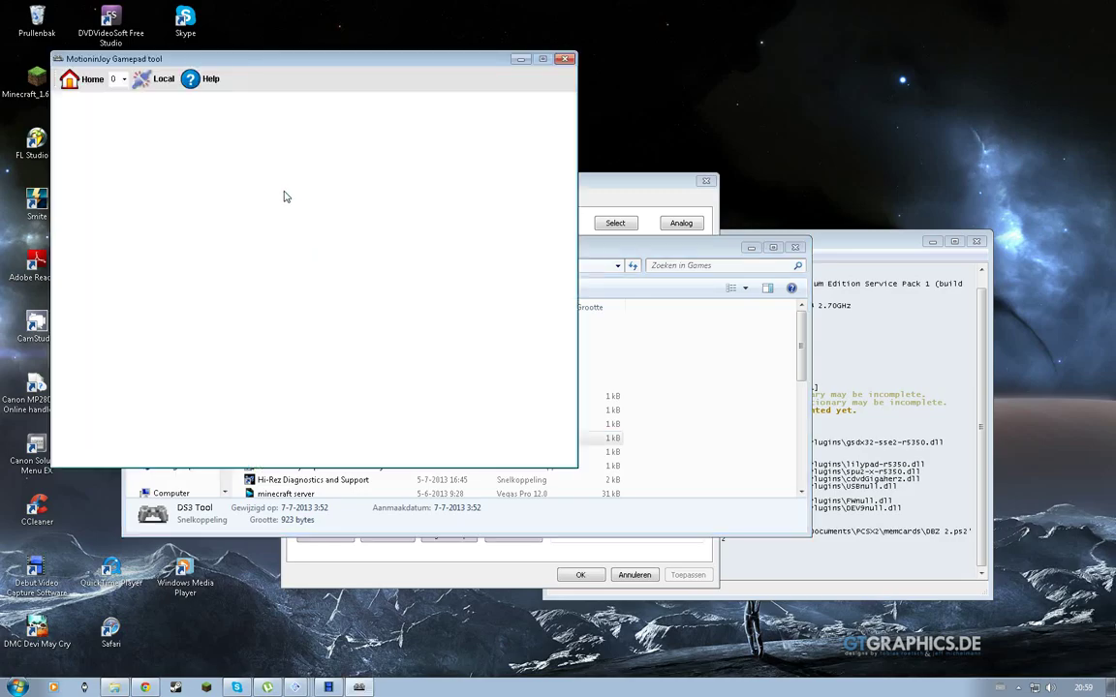
Step: Select the connected controller in the MotioninJoy driver manager and choose the Playstation 3 DX-Default profile mode, testing the vibration
left_click(62, 205)
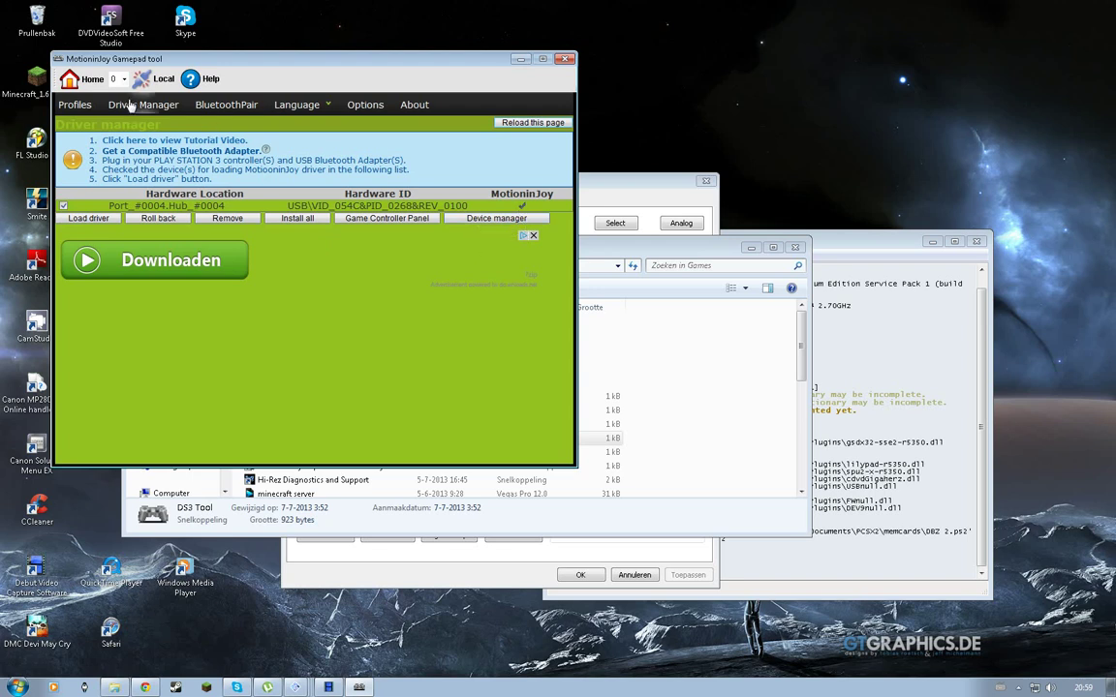
left_click(75, 104)
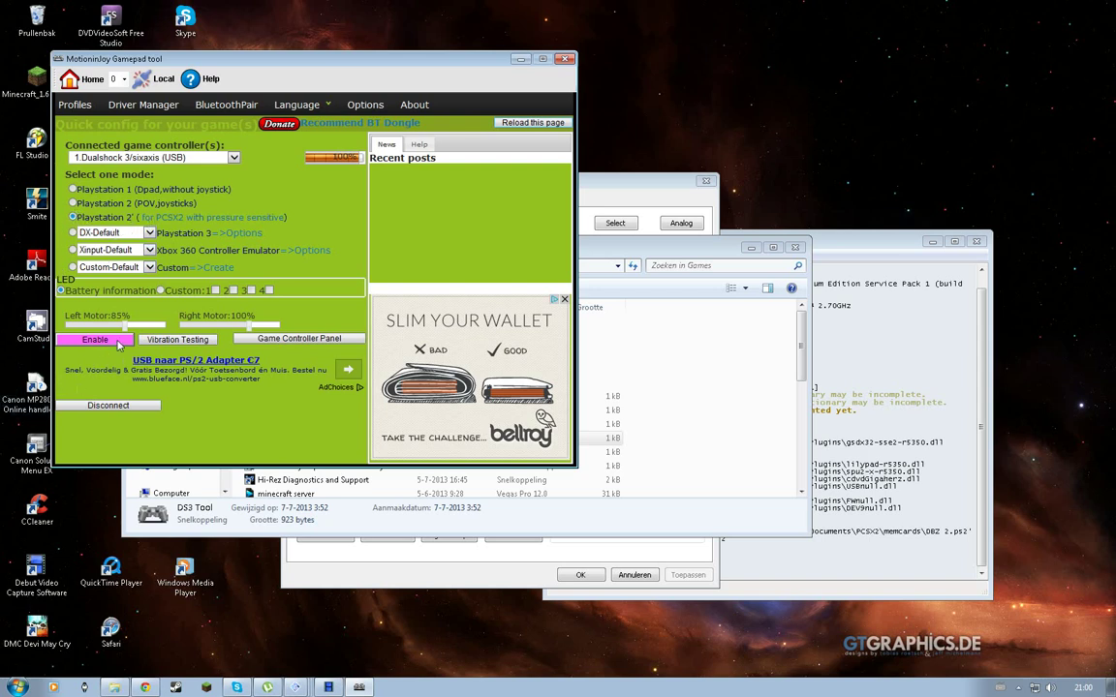
left_click(182, 345)
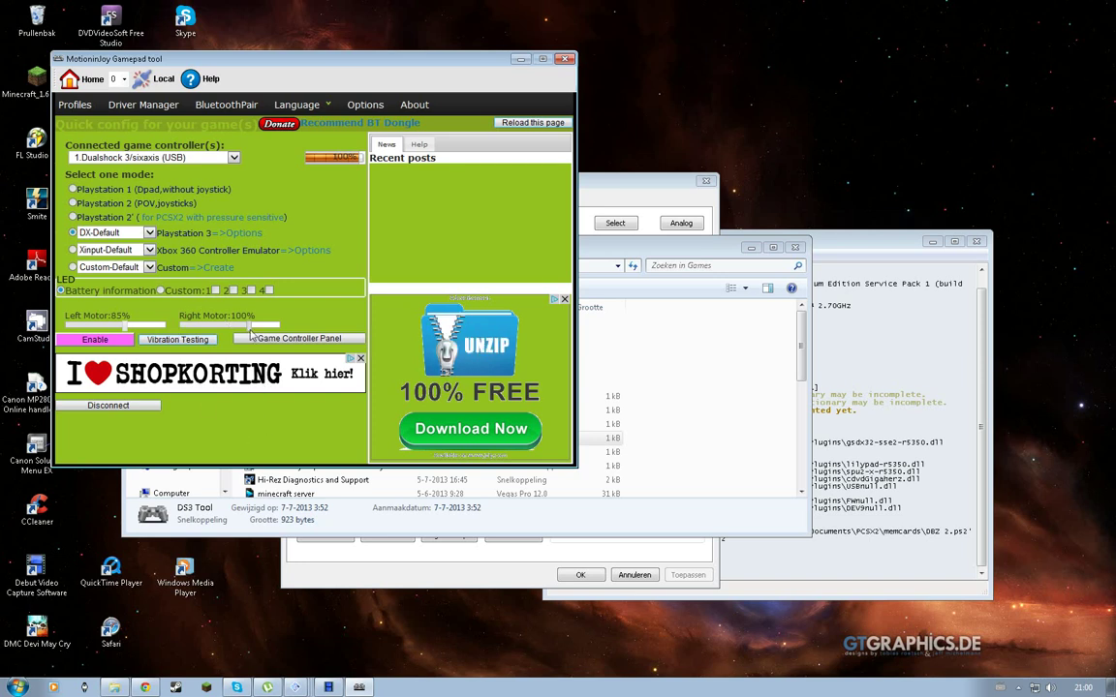
Step: Test the MotioninJoy Virtual Game Controller's axes and buttons in its Windows properties, then close the game controller dialogs
left_click(260, 339)
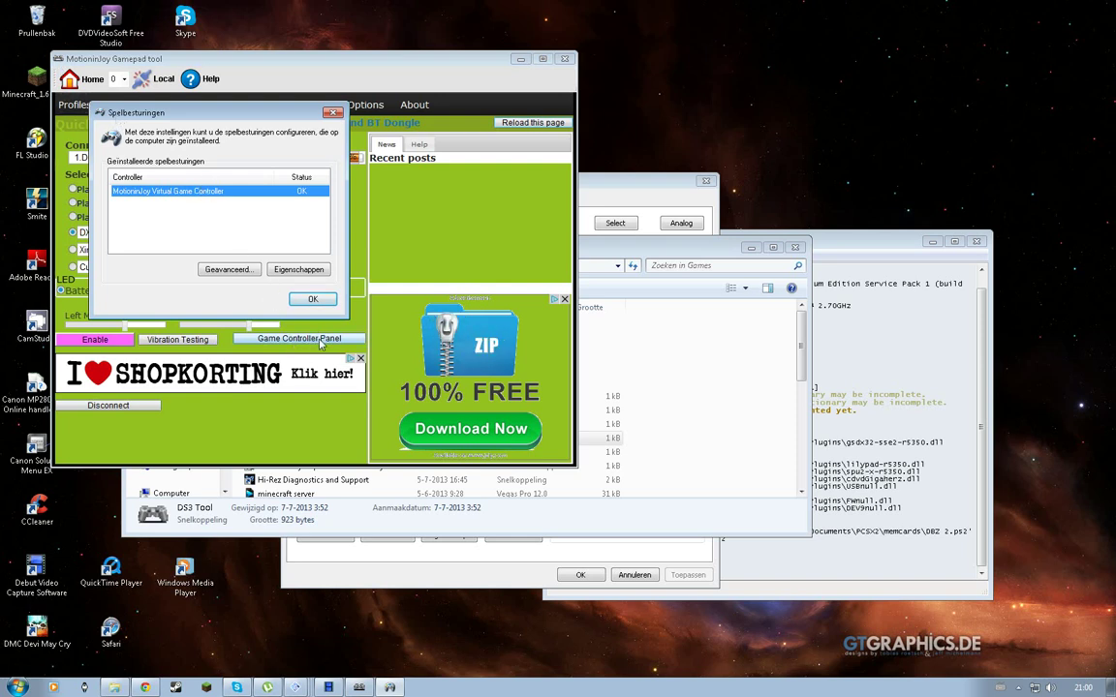
double_click(180, 190)
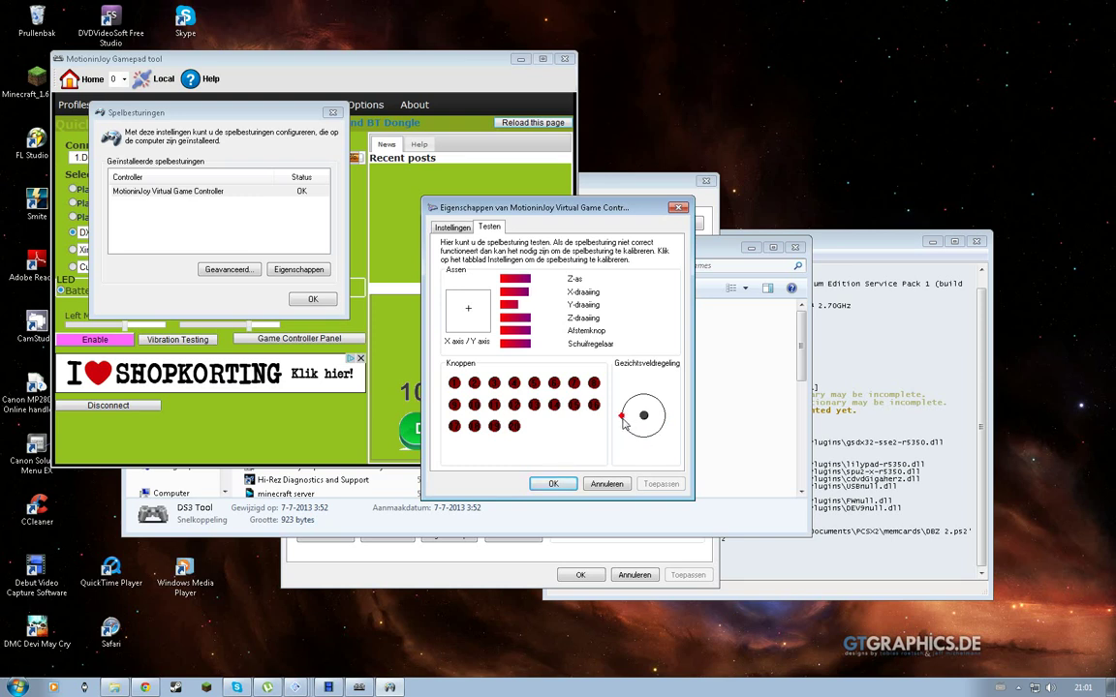
left_click(559, 484)
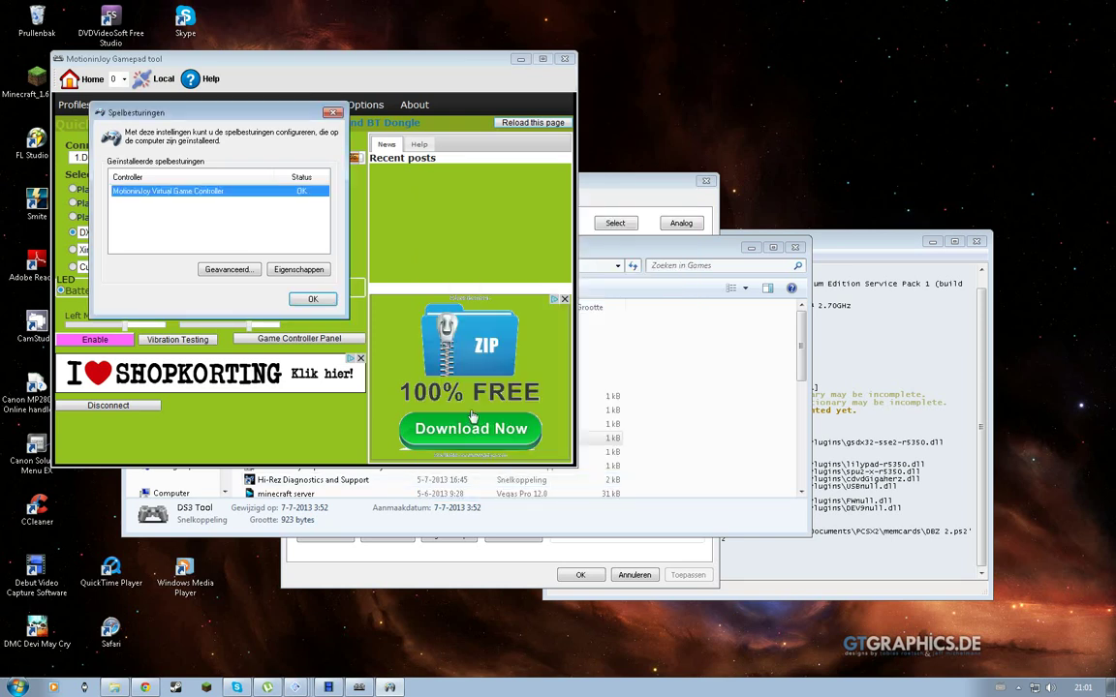
left_click(333, 115)
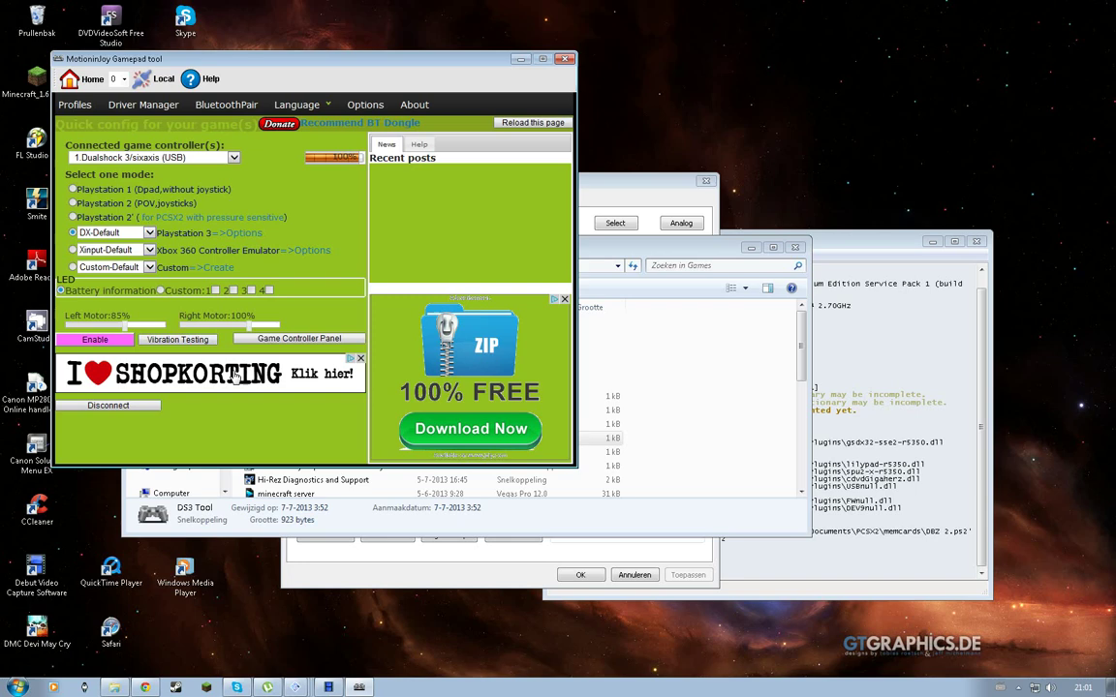
Step: Put the MotioninJoy tool away and return to the LilyPad Pad 1 settings
left_click(518, 58)
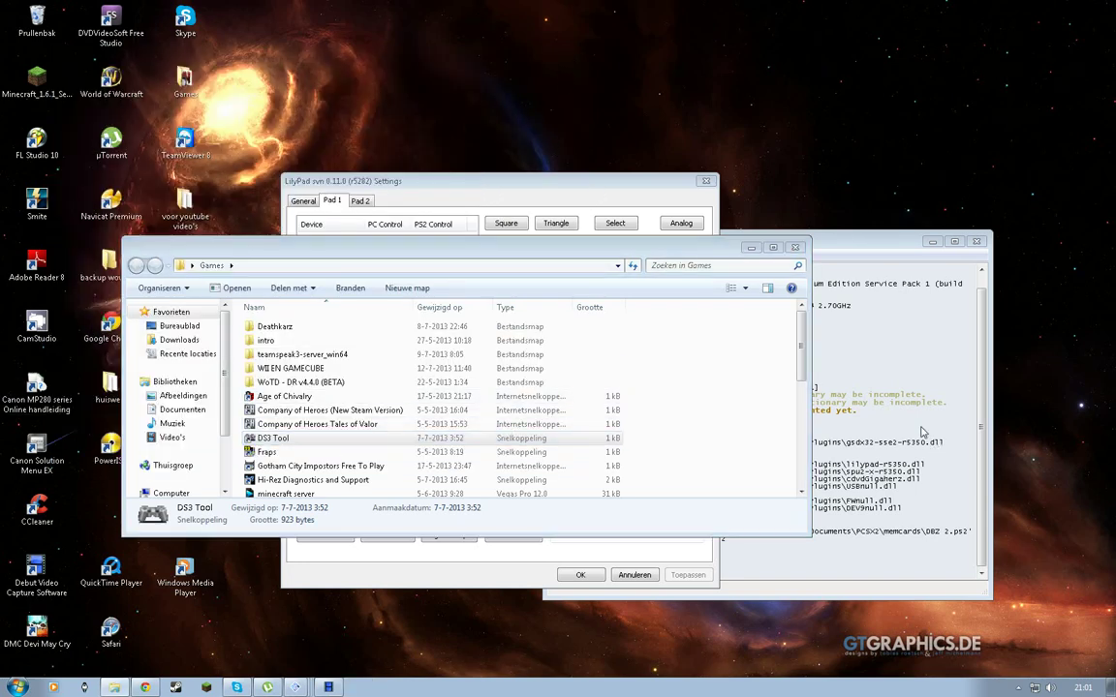
left_click(629, 198)
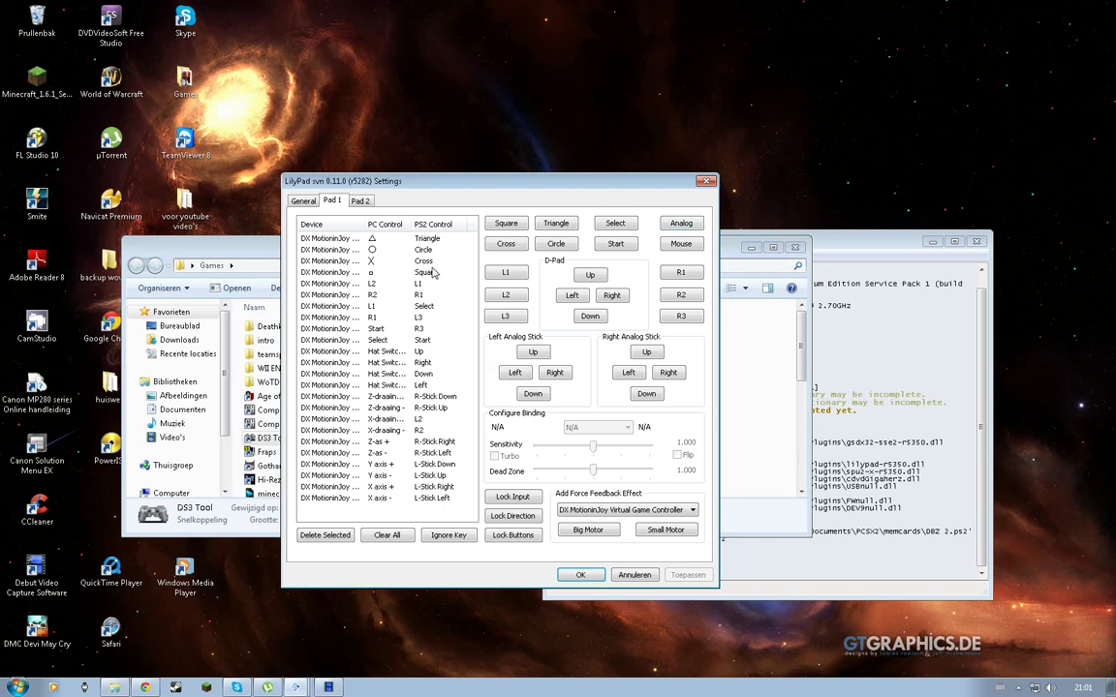
Step: Bind Pad 2's D-pad directions to the MotioninJoy controller's hat switch and delete these bindings again
left_click(360, 200)
left_click(574, 295)
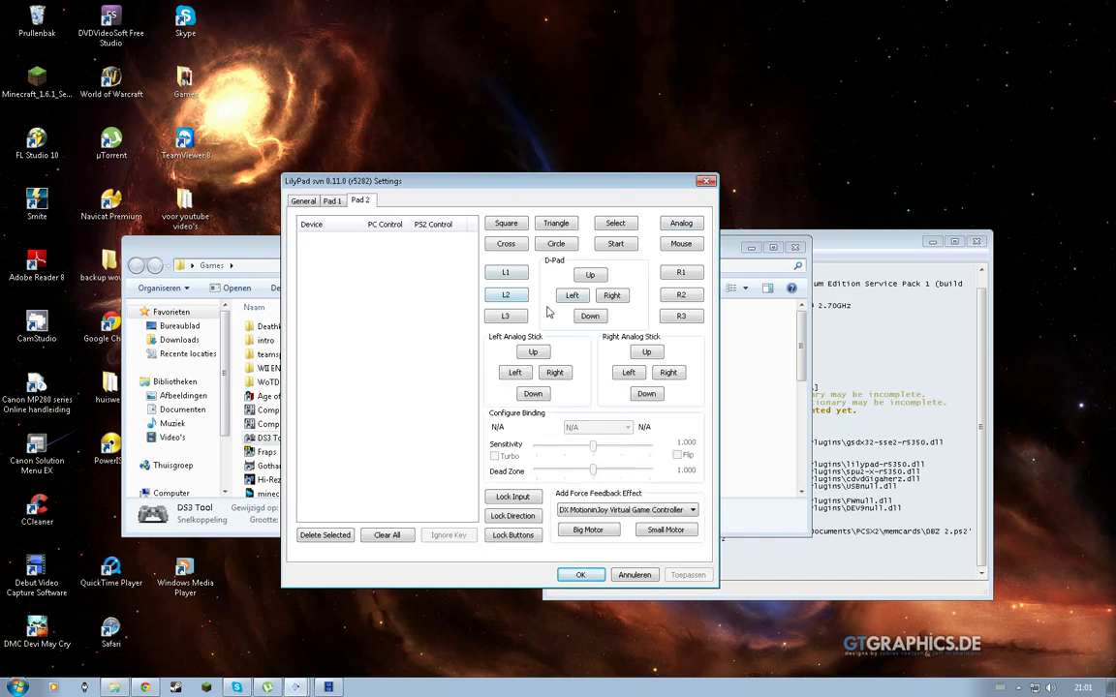
left_click(589, 317)
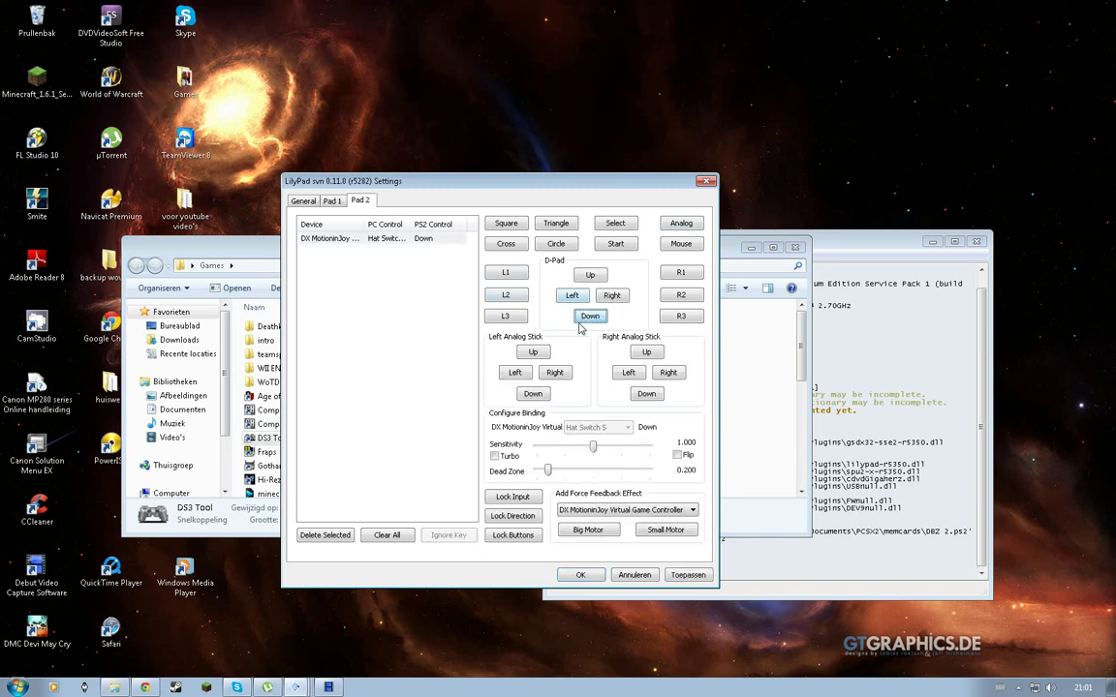
left_click(572, 296)
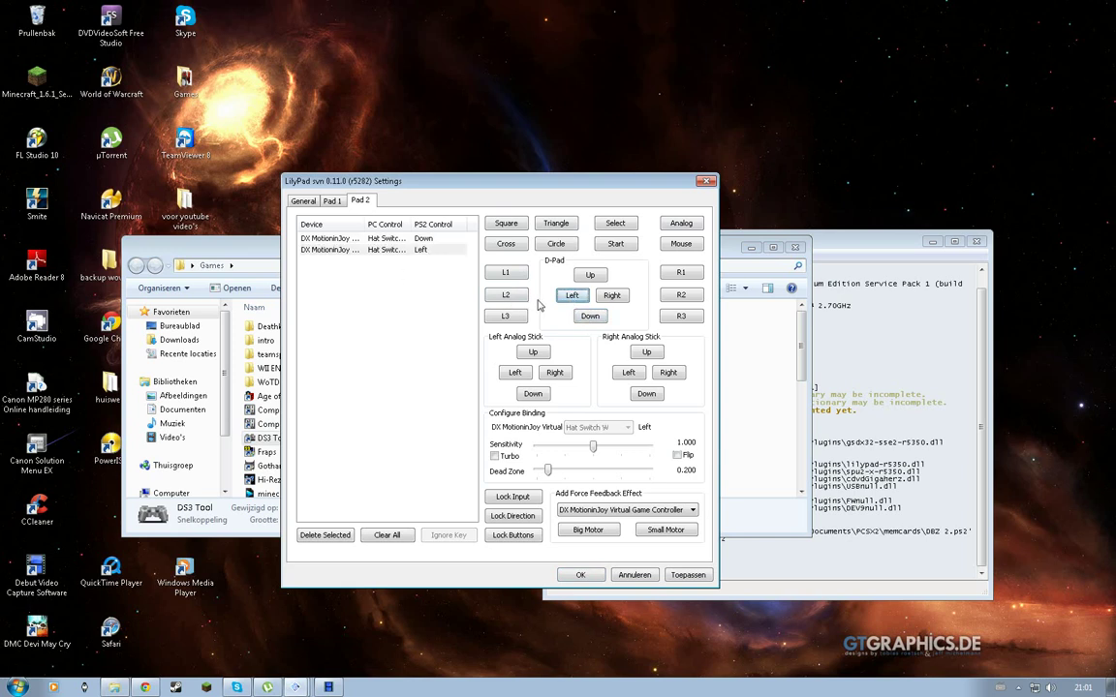
left_click(590, 275)
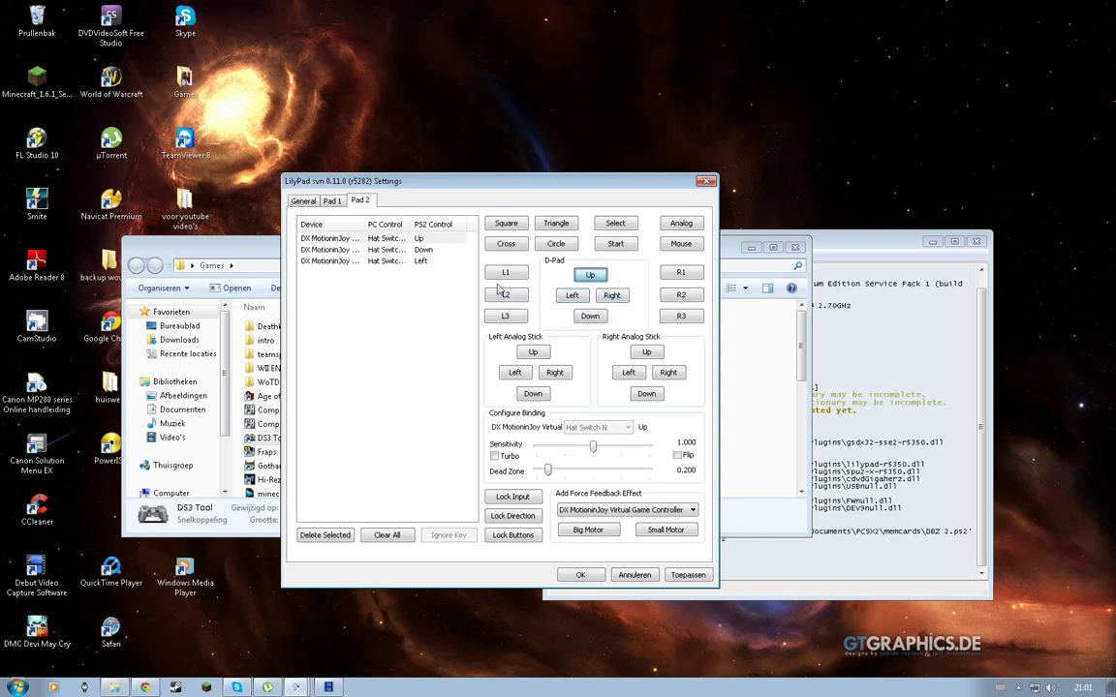
left_click(611, 295)
left_click_drag(365, 317, 330, 162)
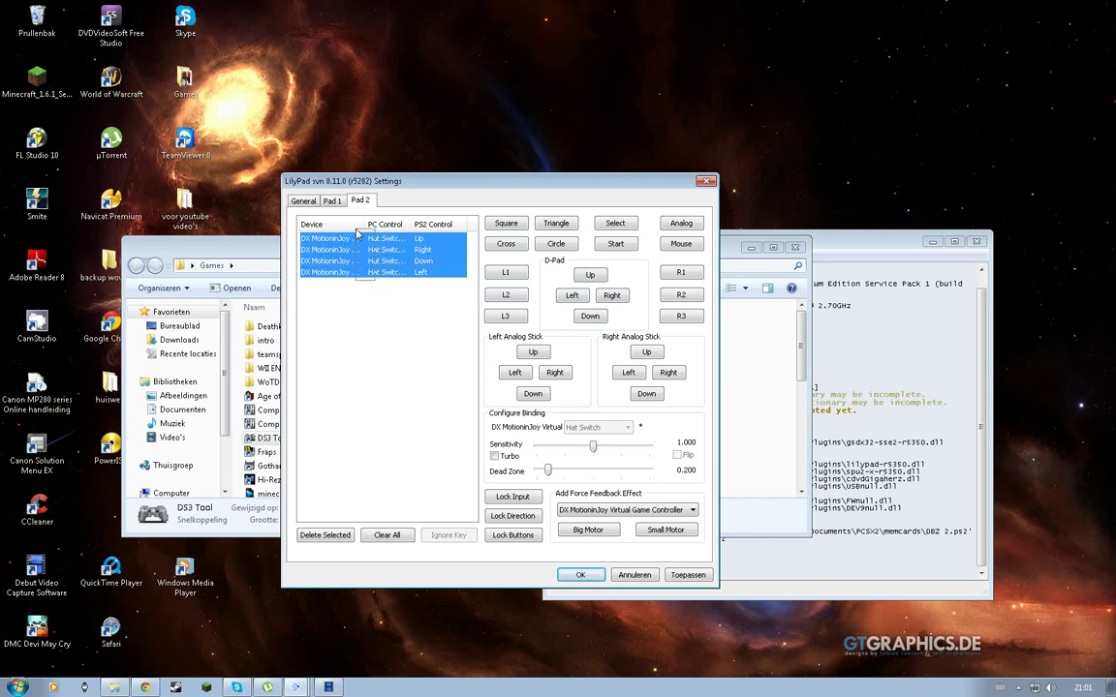
key("Delete")
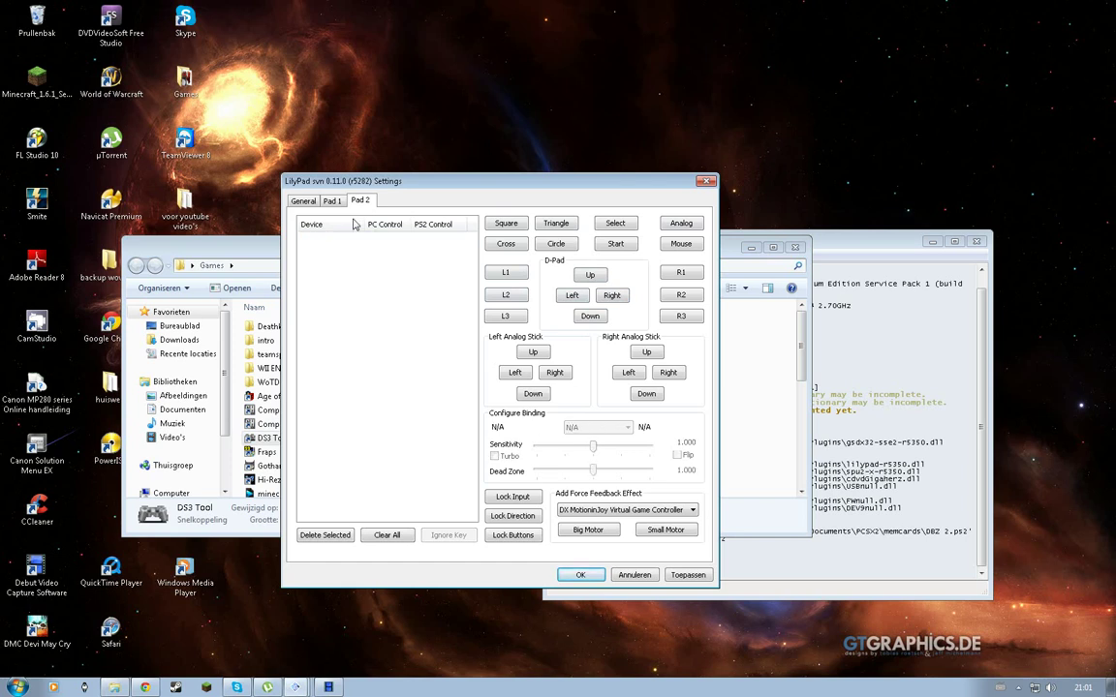
Step: Bind Pad 2's Cross, Circle, Triangle and Square to the keyboard's NUM 2, NUM 6, NUM 8 and NUM 4
left_click(549, 225)
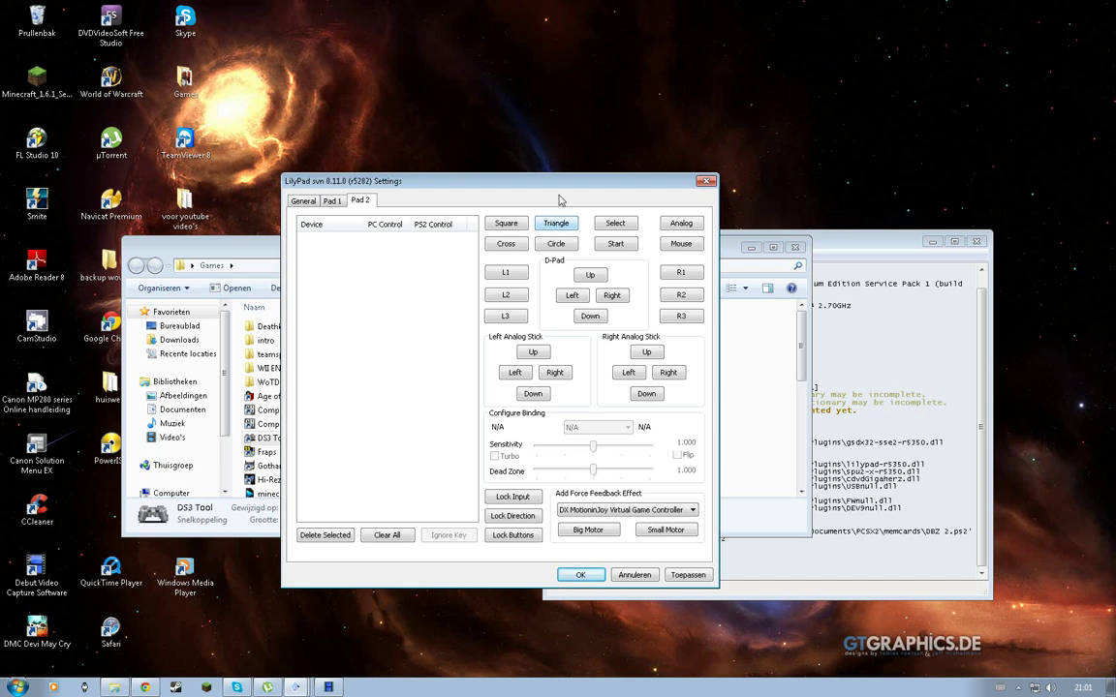
left_click(520, 247)
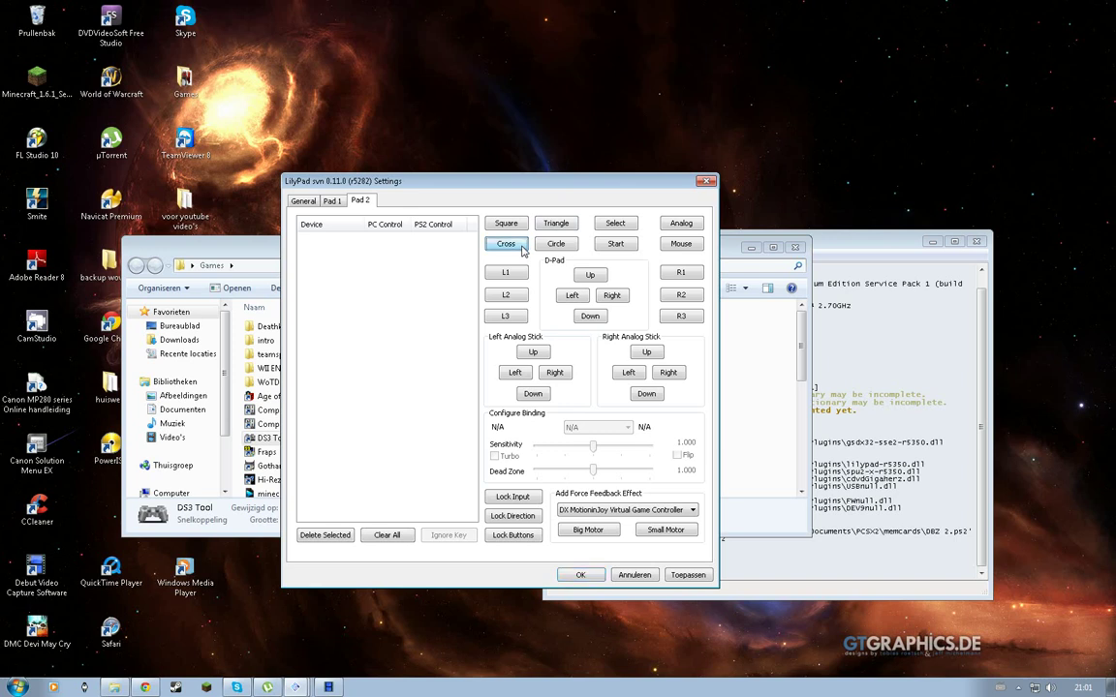
key("KP_2")
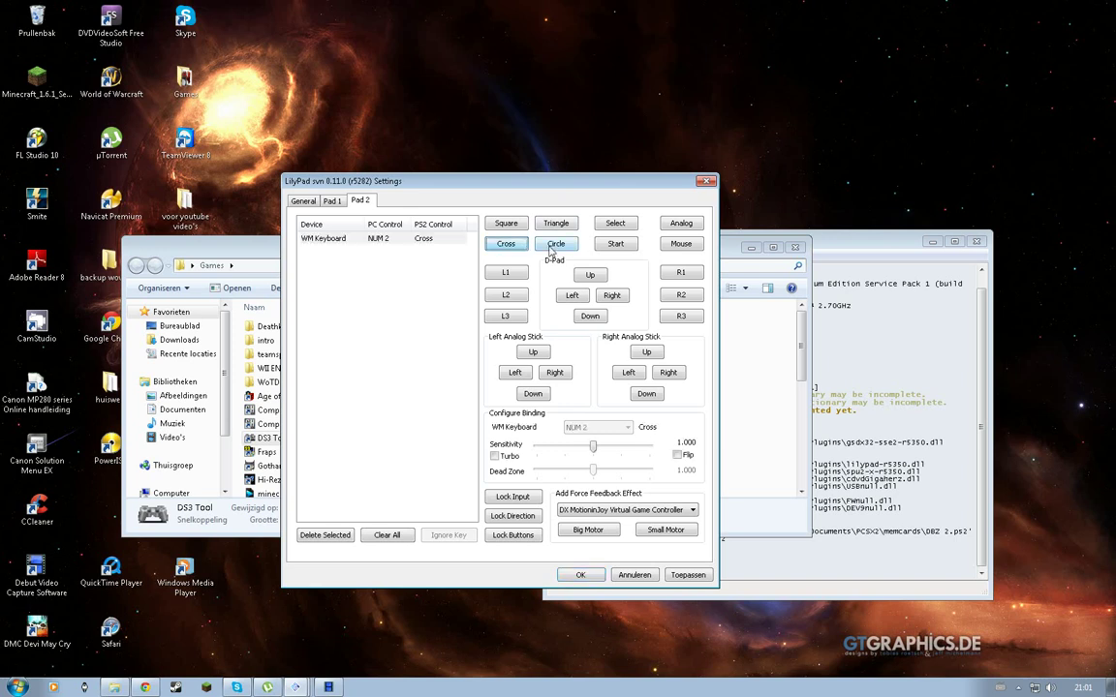
left_click(567, 247)
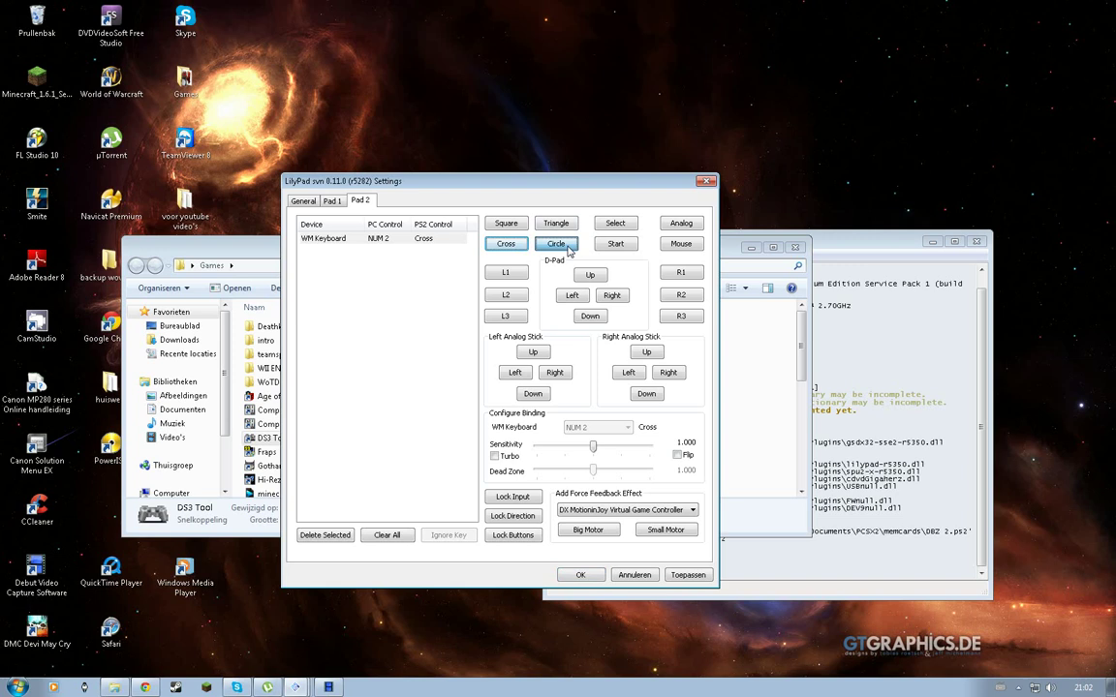
key("KP_6")
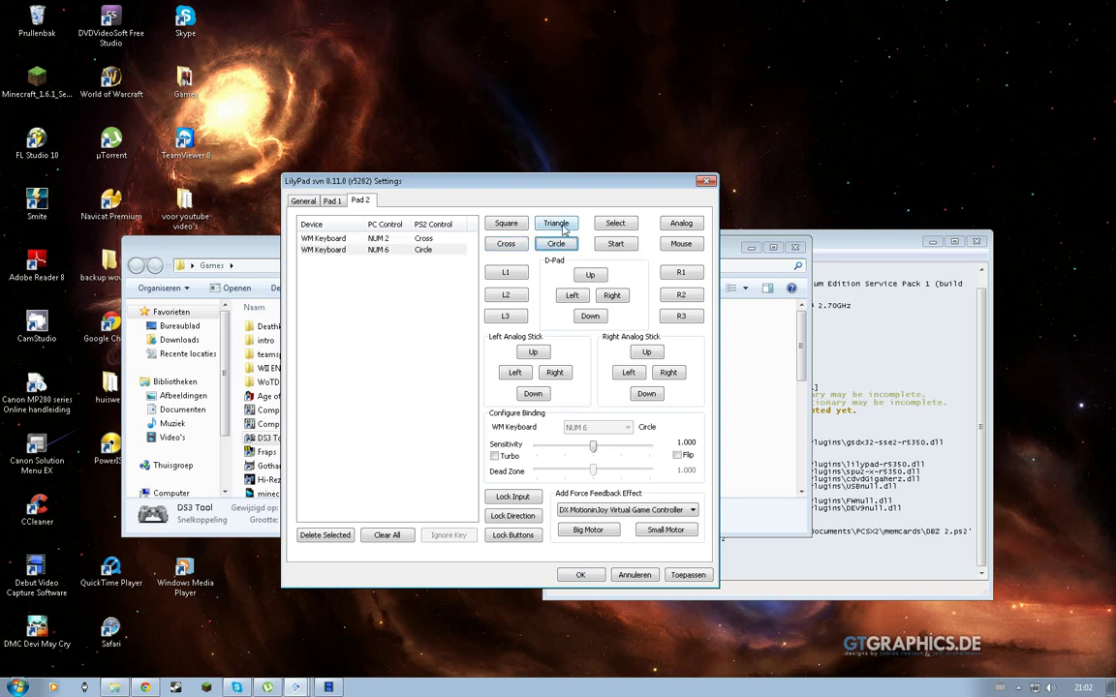
left_click(562, 226)
key("KP_8")
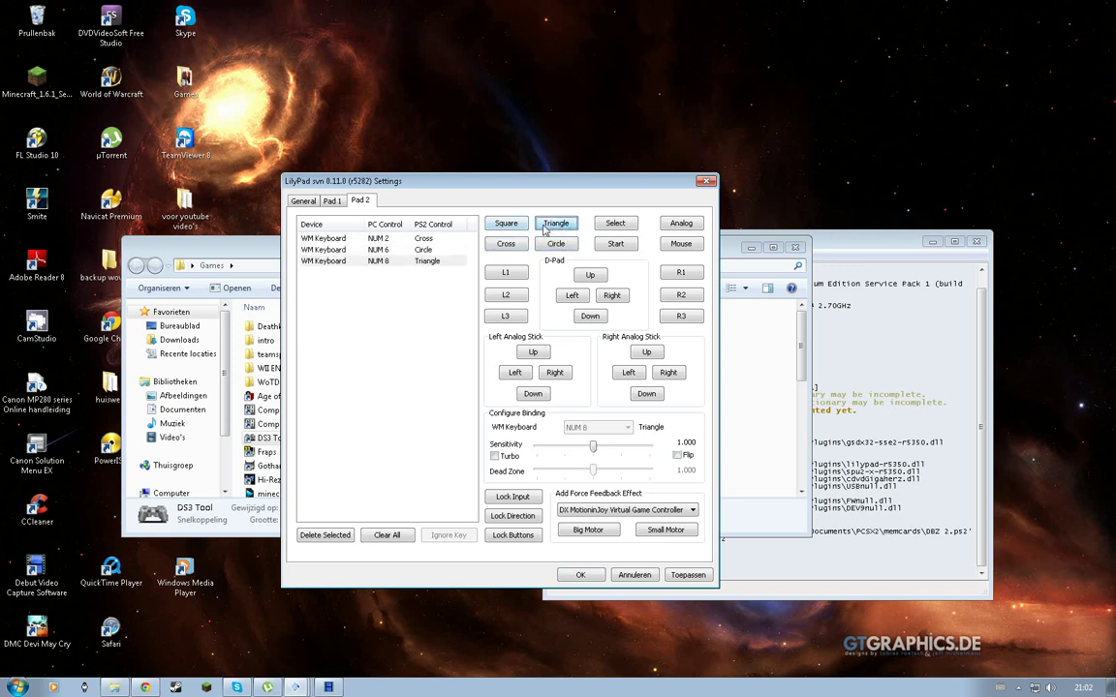
left_click(506, 223)
key("KP_4")
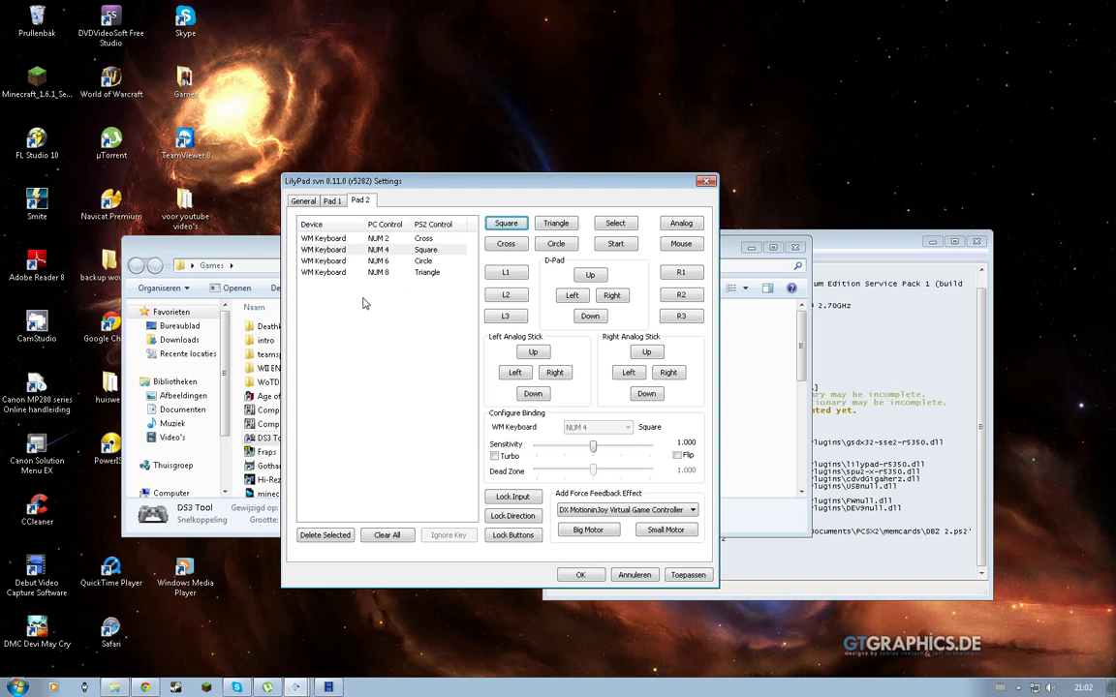
Step: Bind Pad 2's L1, L2 and R1 to keyboard keys 1, 2 and 3, and delete all Pad 2 bindings
left_click(523, 279)
key("1")
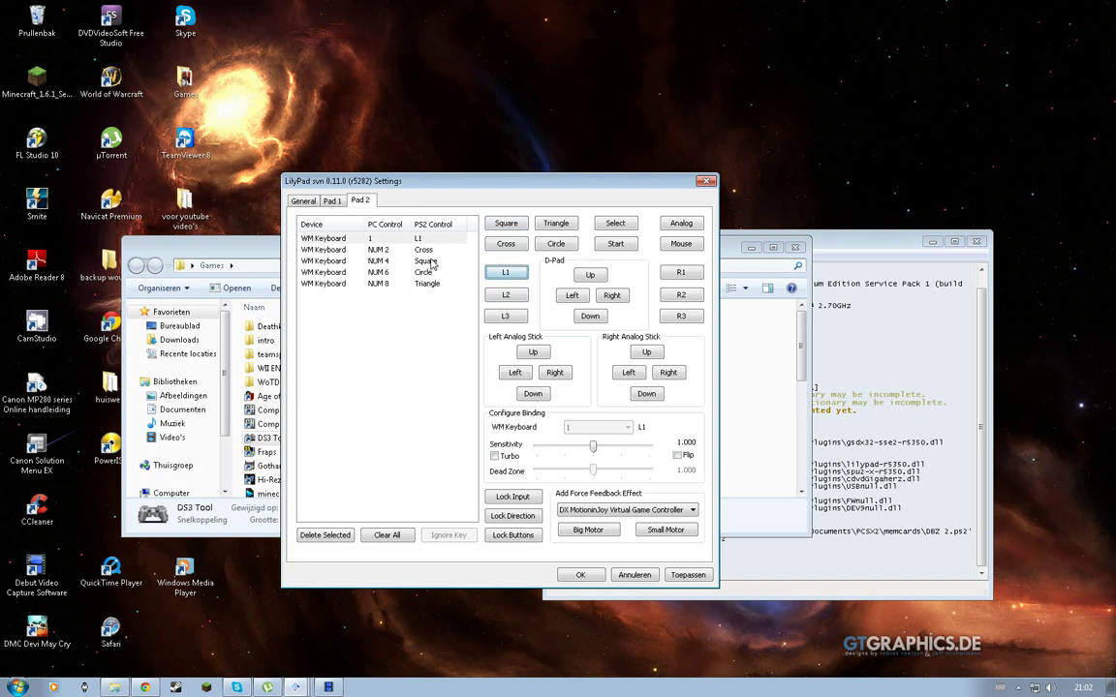
left_click(504, 294)
key("2")
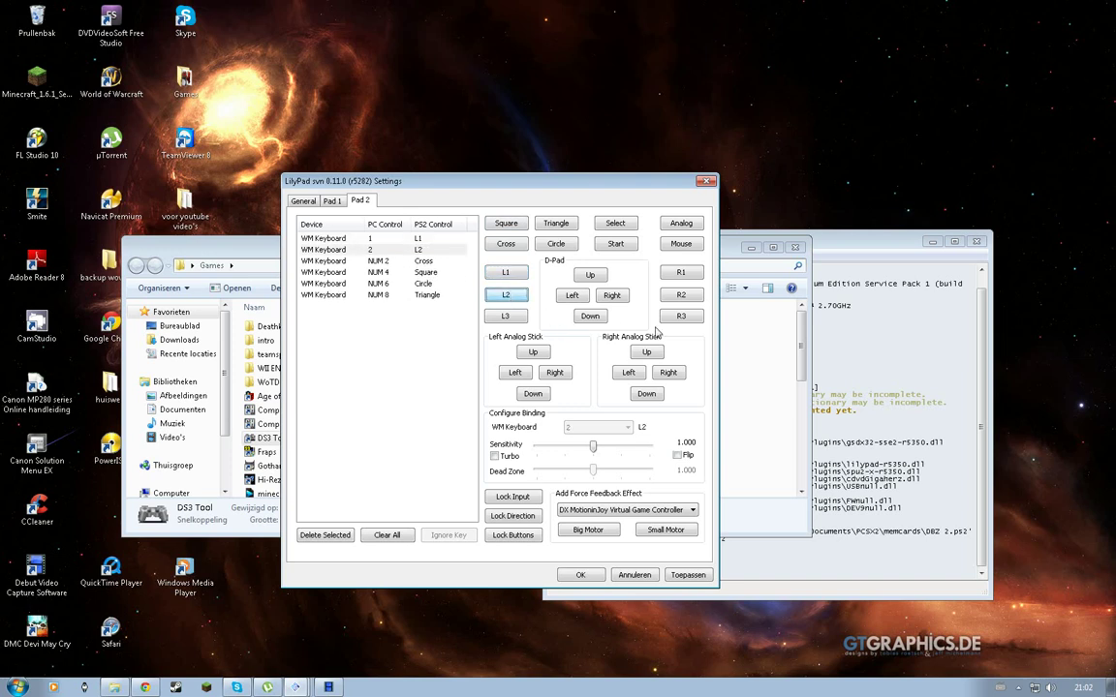
left_click(693, 275)
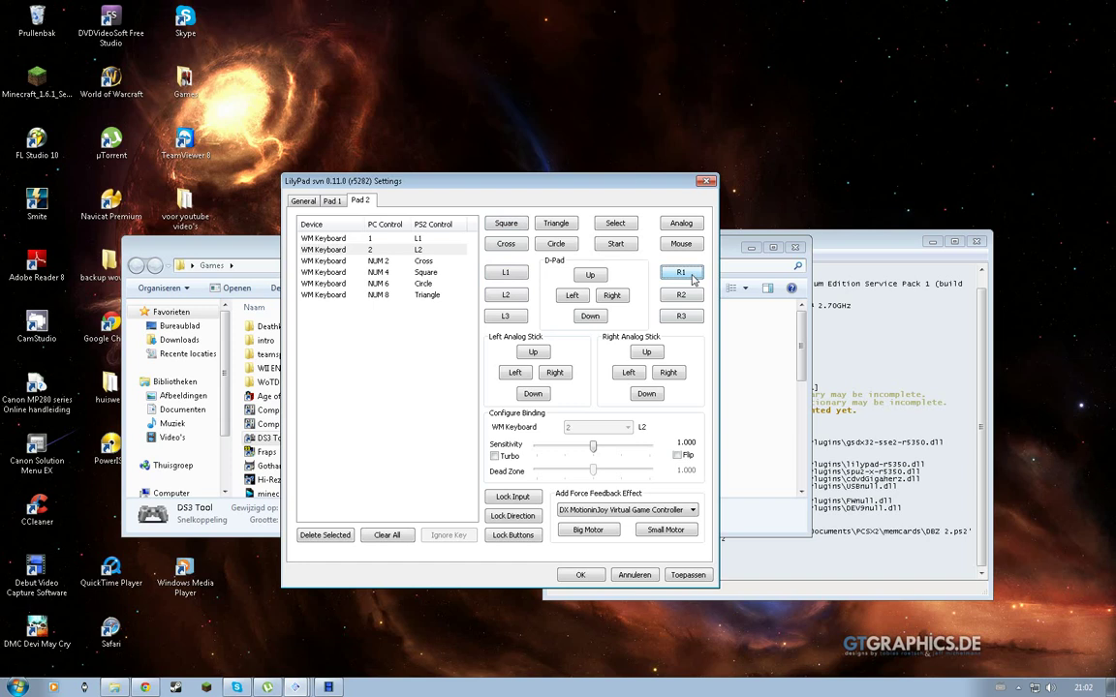
key("3")
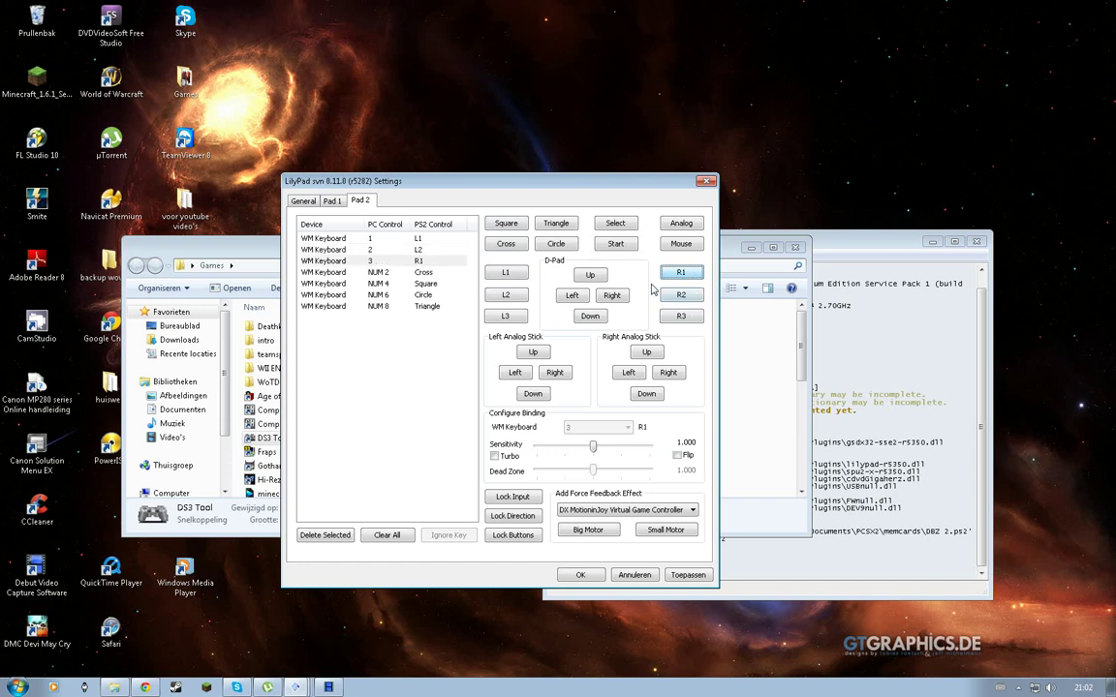
left_click_drag(398, 357, 398, 250)
key("Delete")
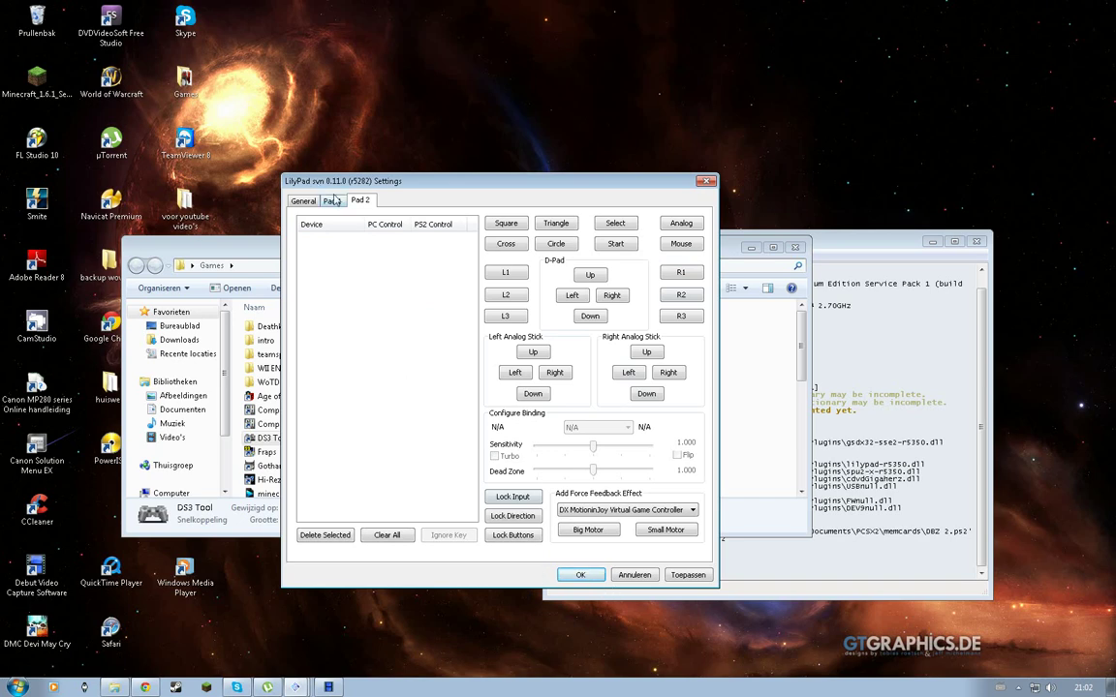
Step: Return to the Pad 1 bindings and accept the LilyPad settings
left_click(332, 200)
left_click_drag(412, 484, 391, 233)
left_click(581, 576)
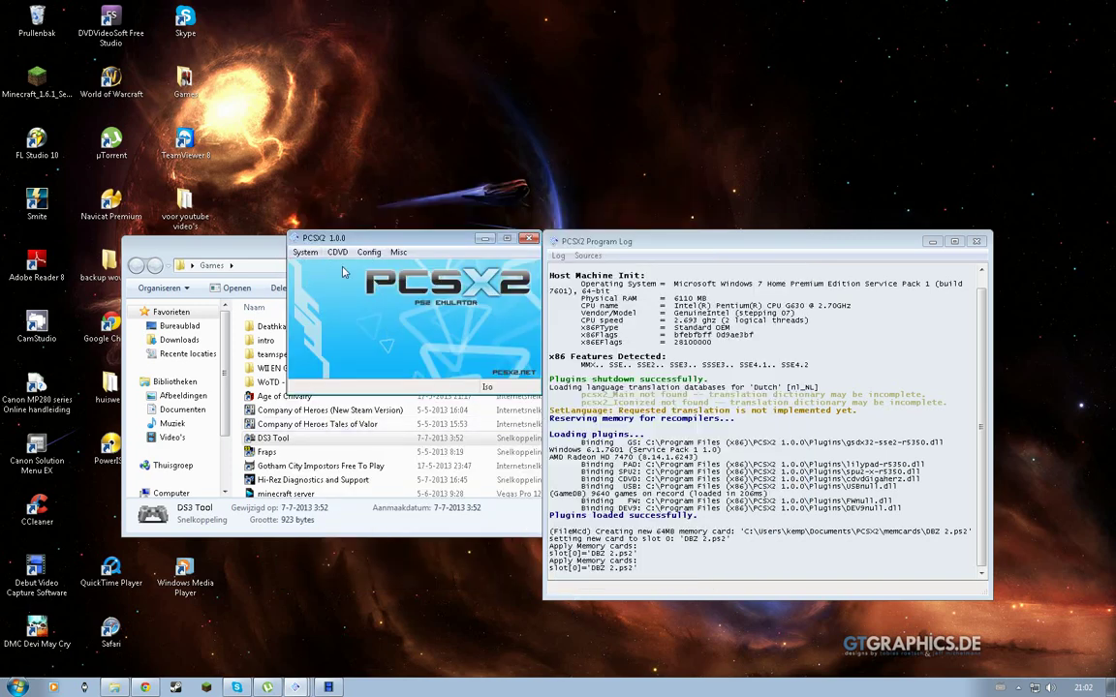
left_click(368, 252)
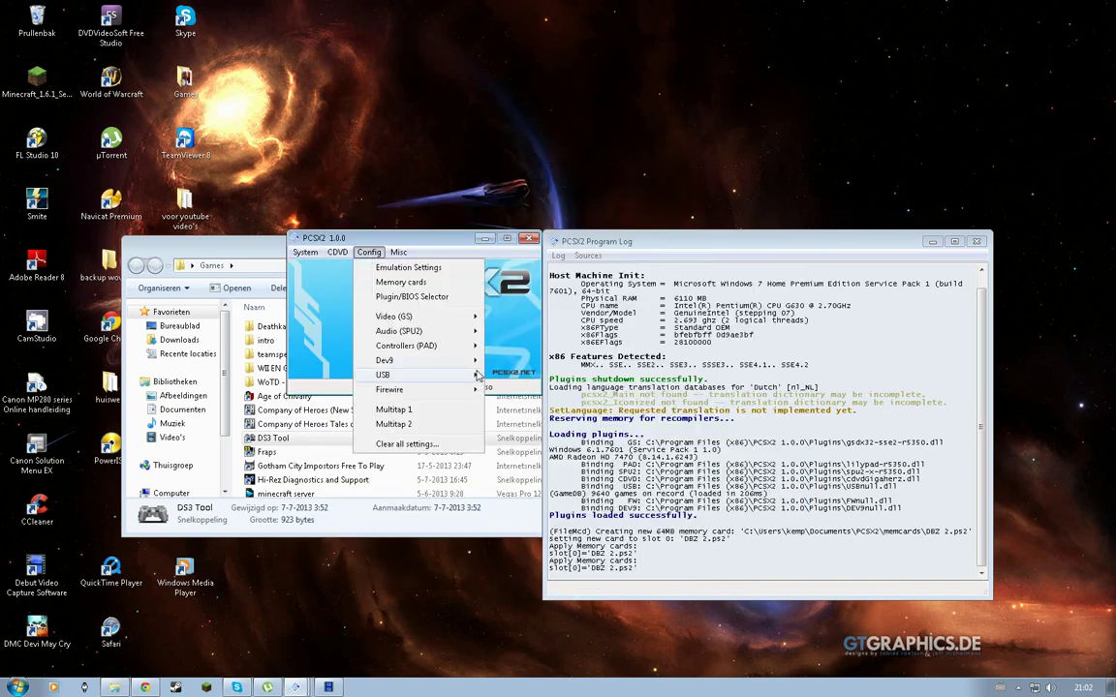
mouse_move(478, 341)
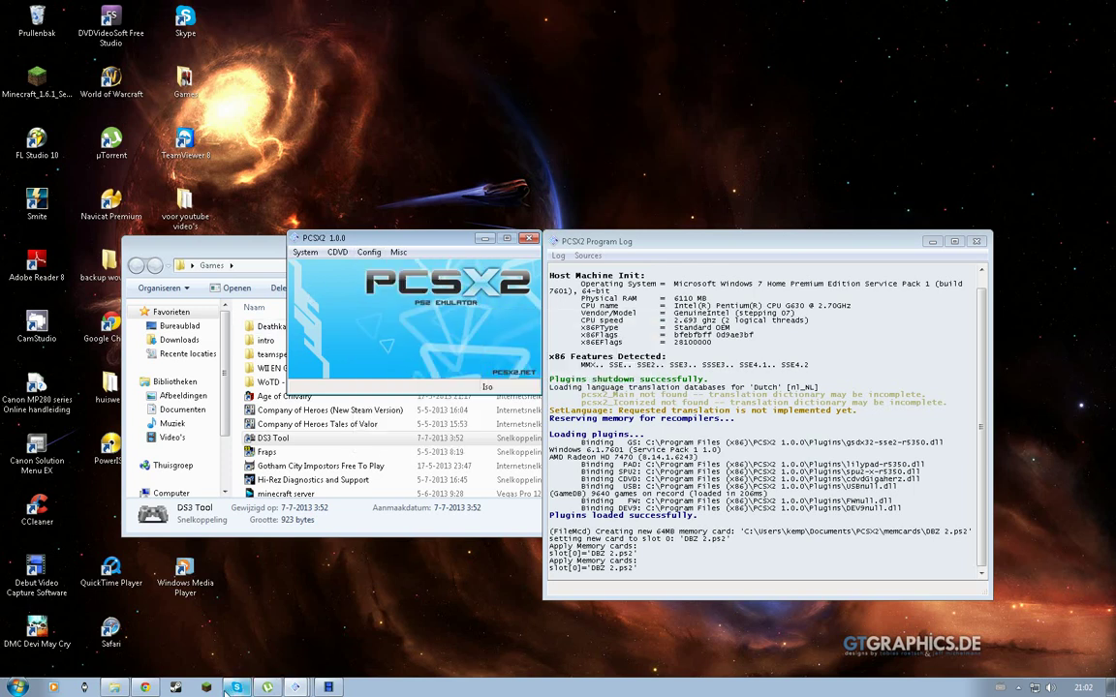
Step: Switch to Chrome and follow the torrent link on the Dragon Ball Z Budokai Tenkaichi 3 PAL PS2 page
left_click(147, 687)
left_click(320, 8)
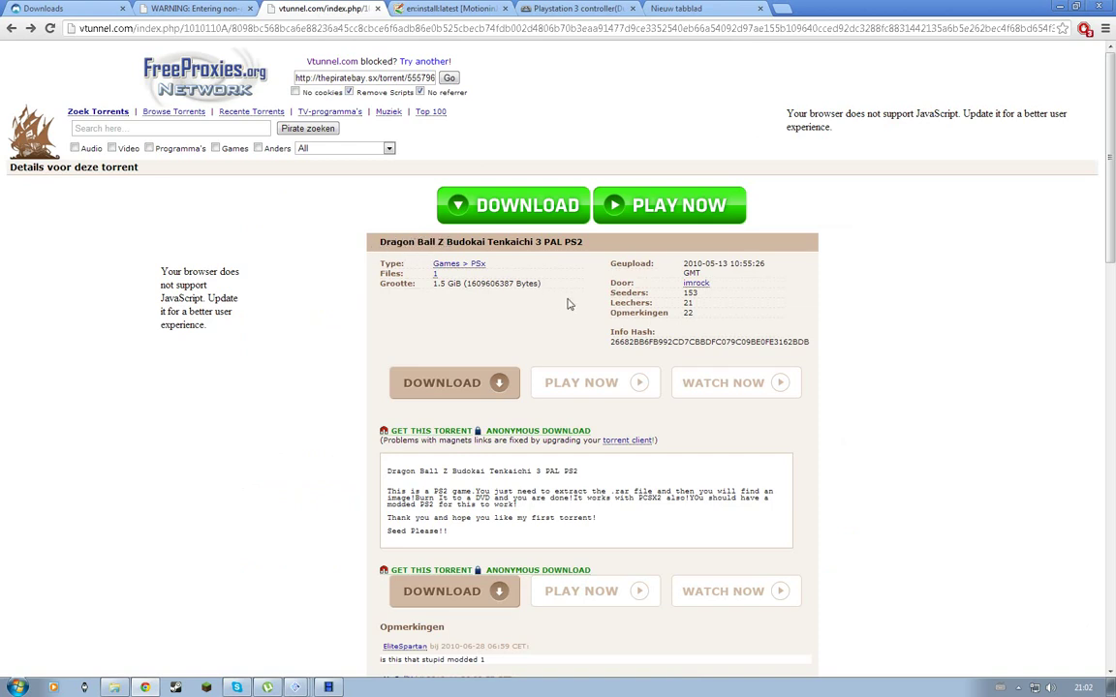
left_click(427, 432)
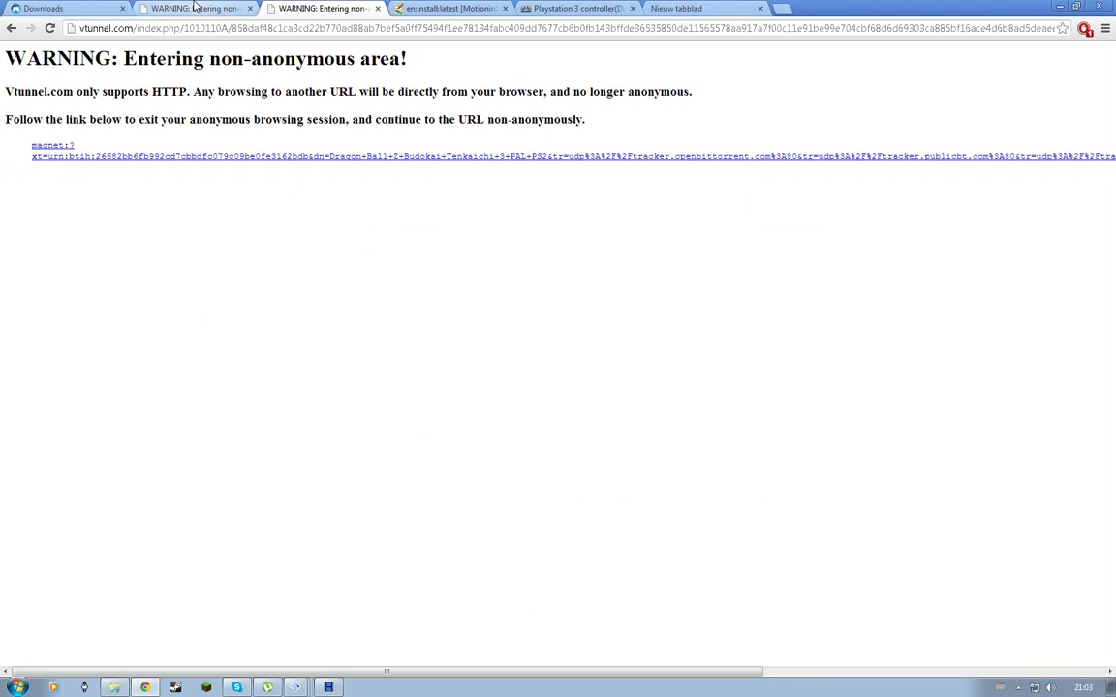
Step: Return the BIOS tab to the PS2 Bios Files page and open the Dragon Ball Z game's magnet link in µTorrent
left_click(165, 9)
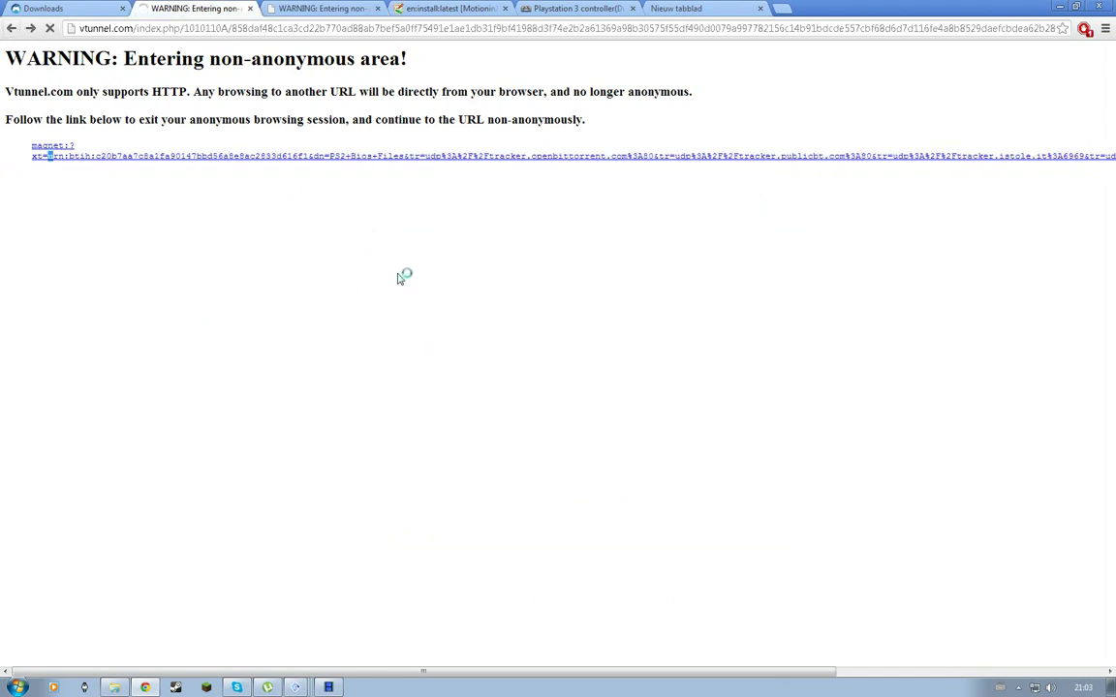
left_click(25, 27)
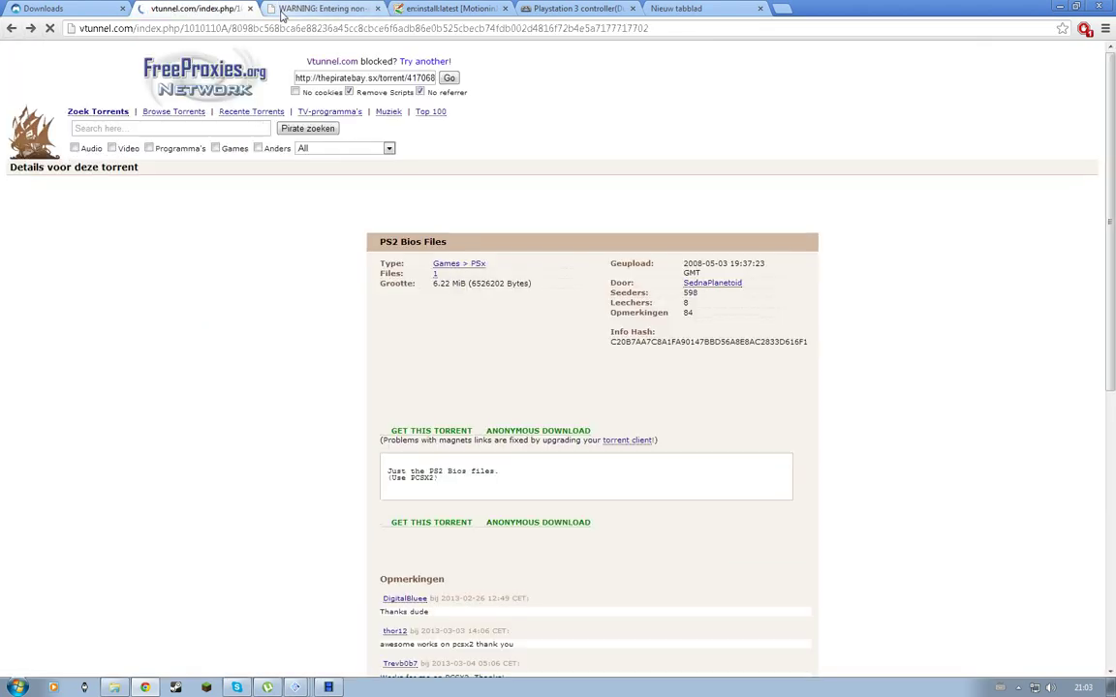
left_click(282, 11)
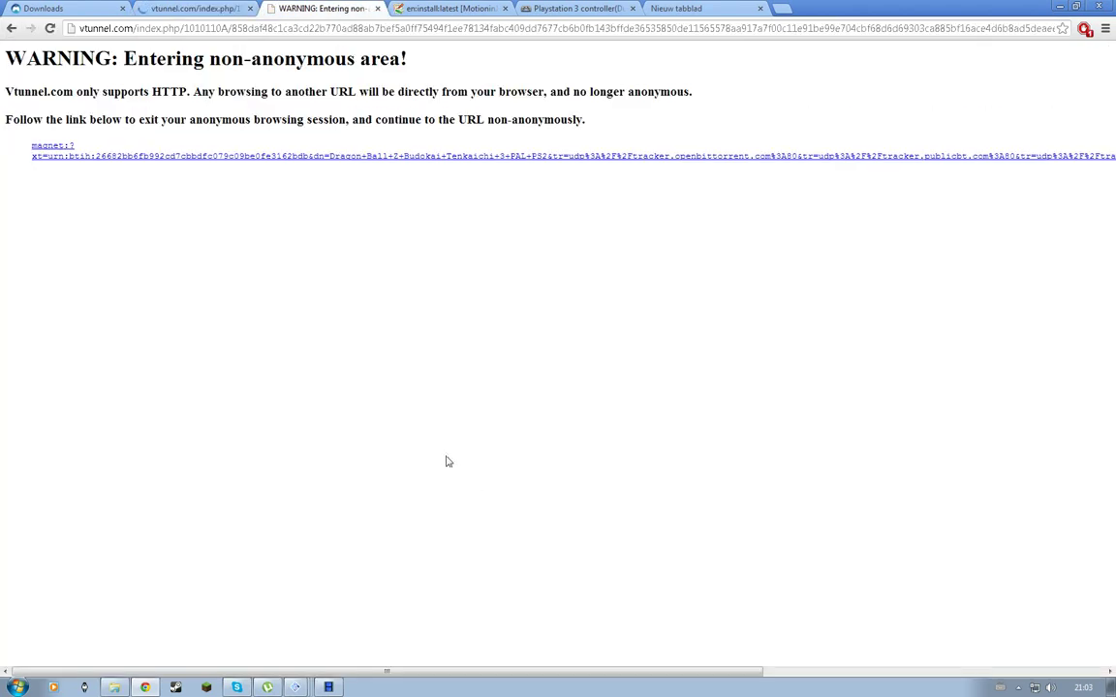
left_click(276, 158)
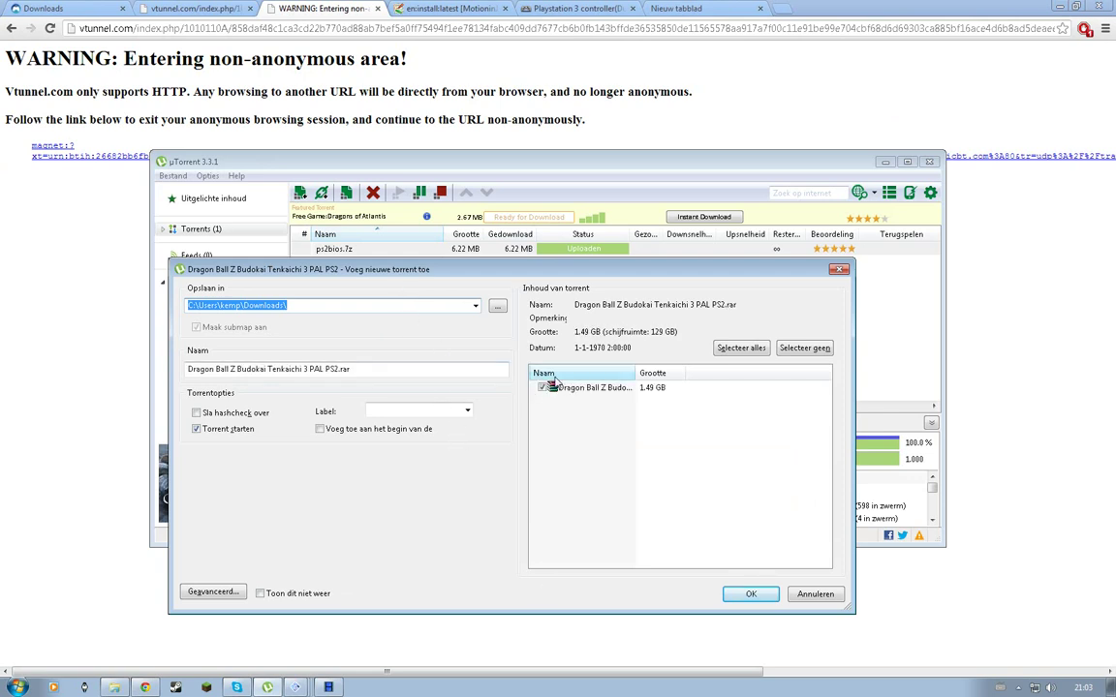
Step: Look over the Dragon Ball Z torrent's contents, cancel adding it and put the µTorrent window away
mouse_move(560, 397)
left_mouse_down()
mouse_move(619, 406)
mouse_move(573, 400)
left_mouse_up()
left_click_drag(610, 414, 591, 386)
left_click(691, 413)
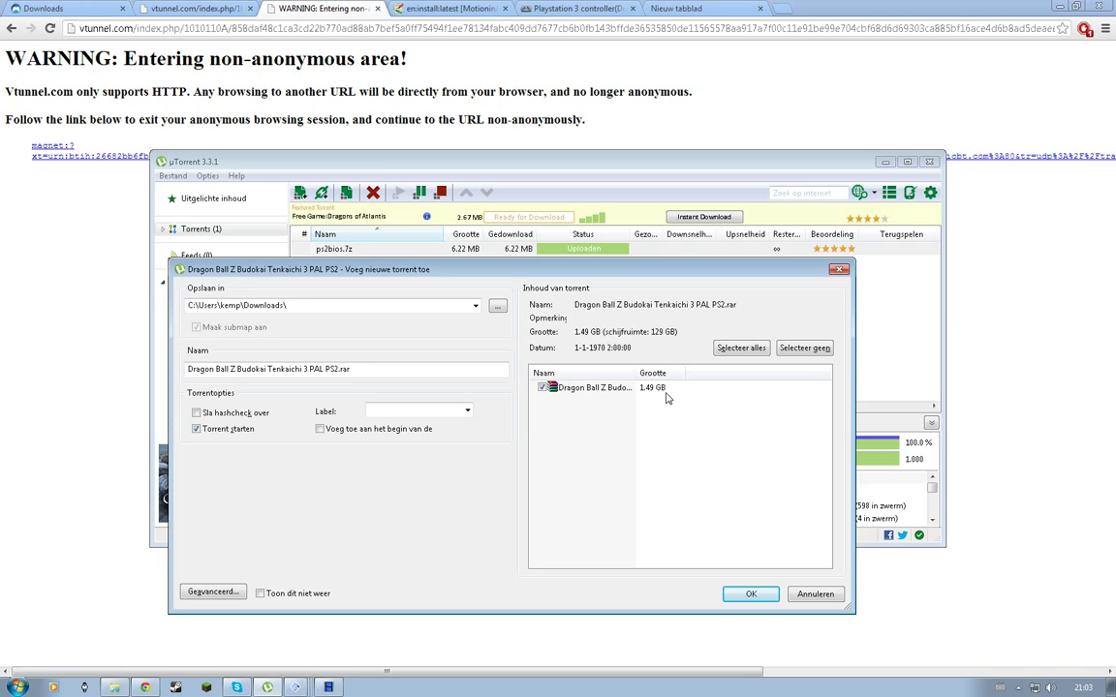
left_click(839, 269)
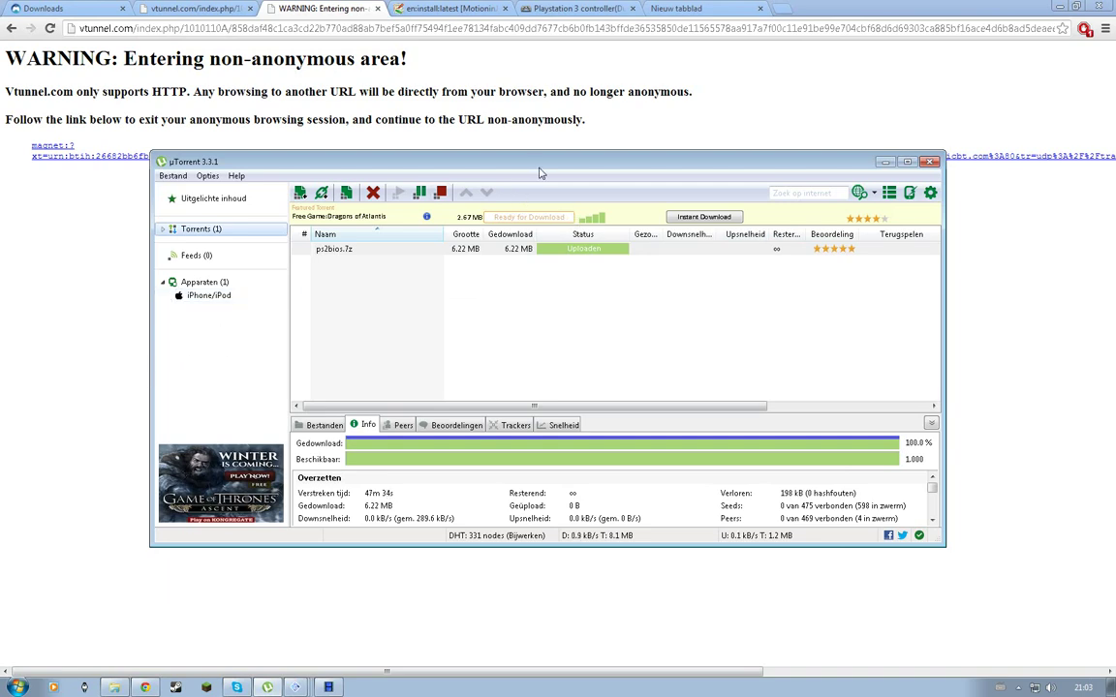
left_click_drag(540, 171, 688, 311)
left_click(200, 257)
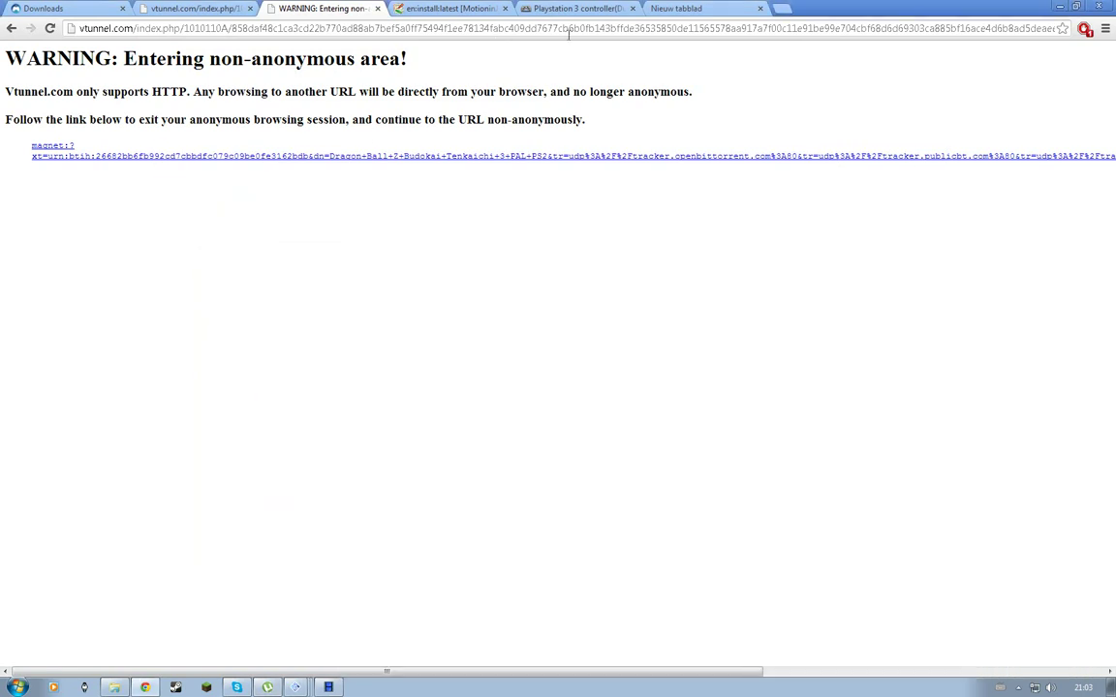
Step: Search google.nl for utorrent in the empty tab and open the µTorrent site's Free and Plus comparison
left_click(678, 9)
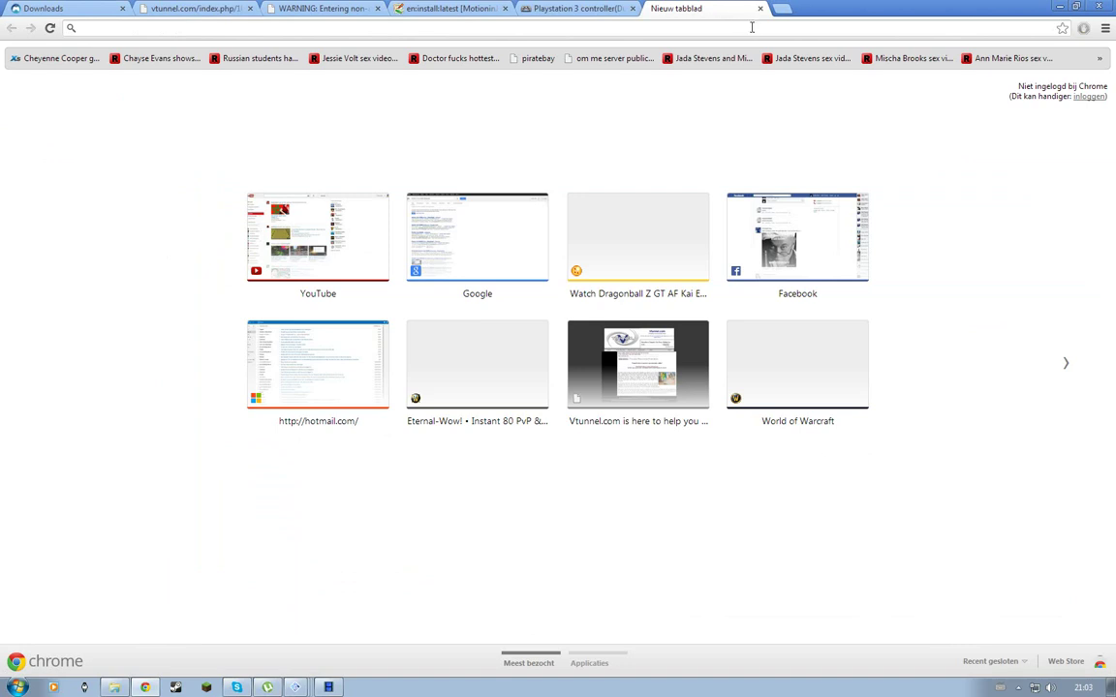
type("google.nl")
key("Return")
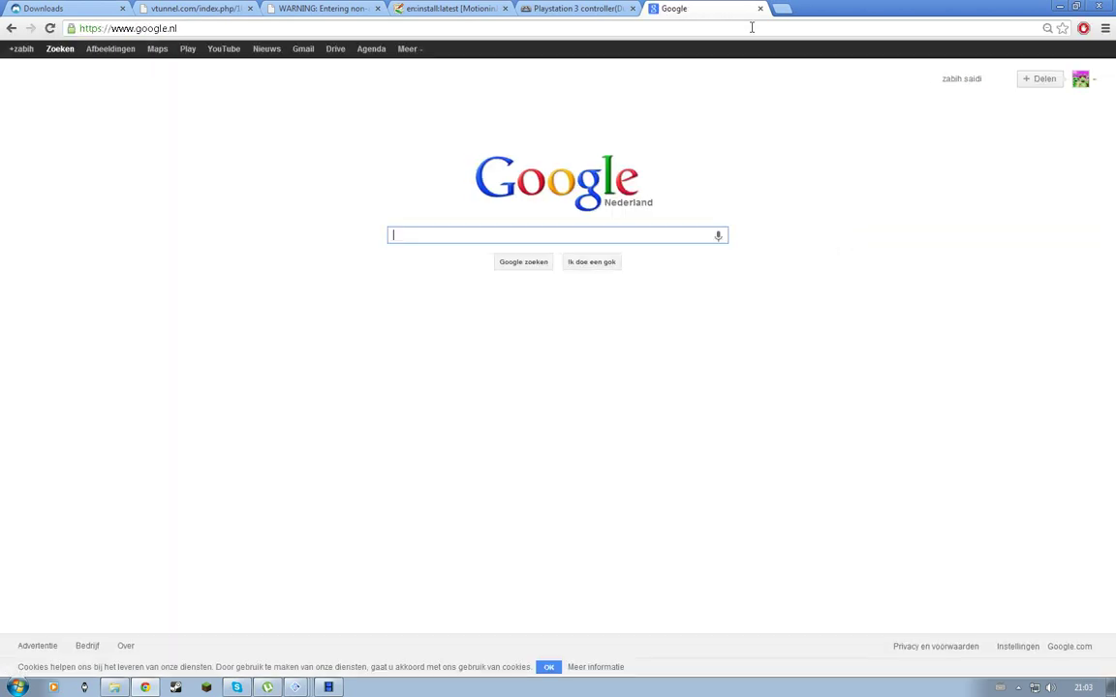
type("utorrent")
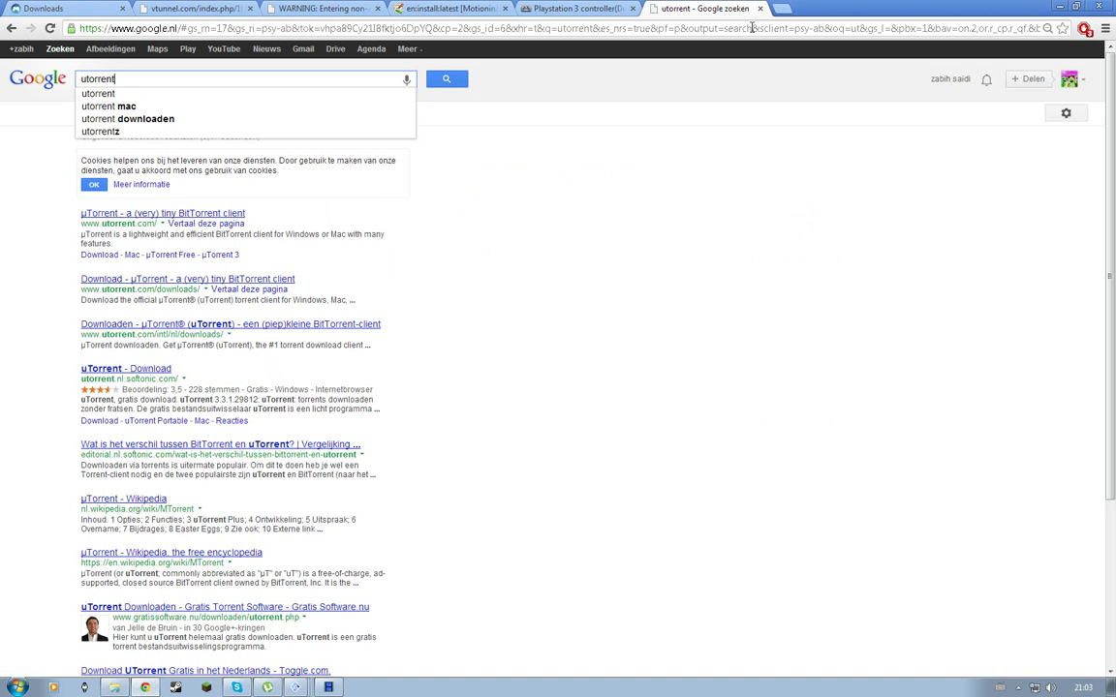
left_click(191, 213)
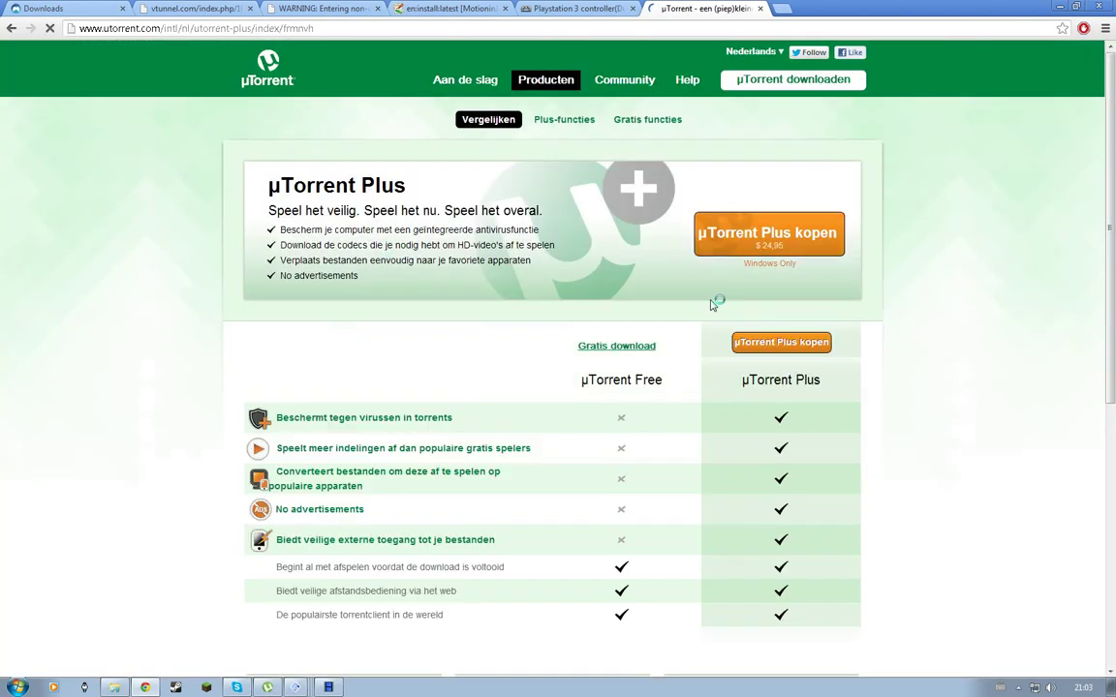
scroll(623, 392, "down", 2)
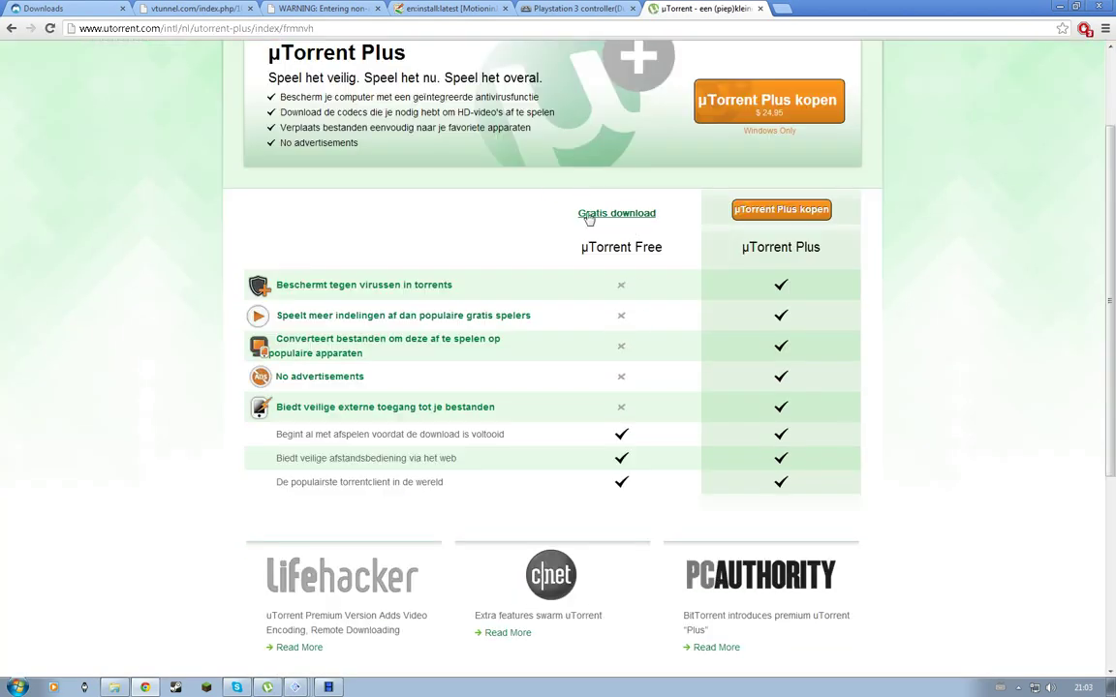
Step: Revisit the MotioninJoy download page and driver installation guide, and show the Windows desktop
scroll(546, 254, "up", 2)
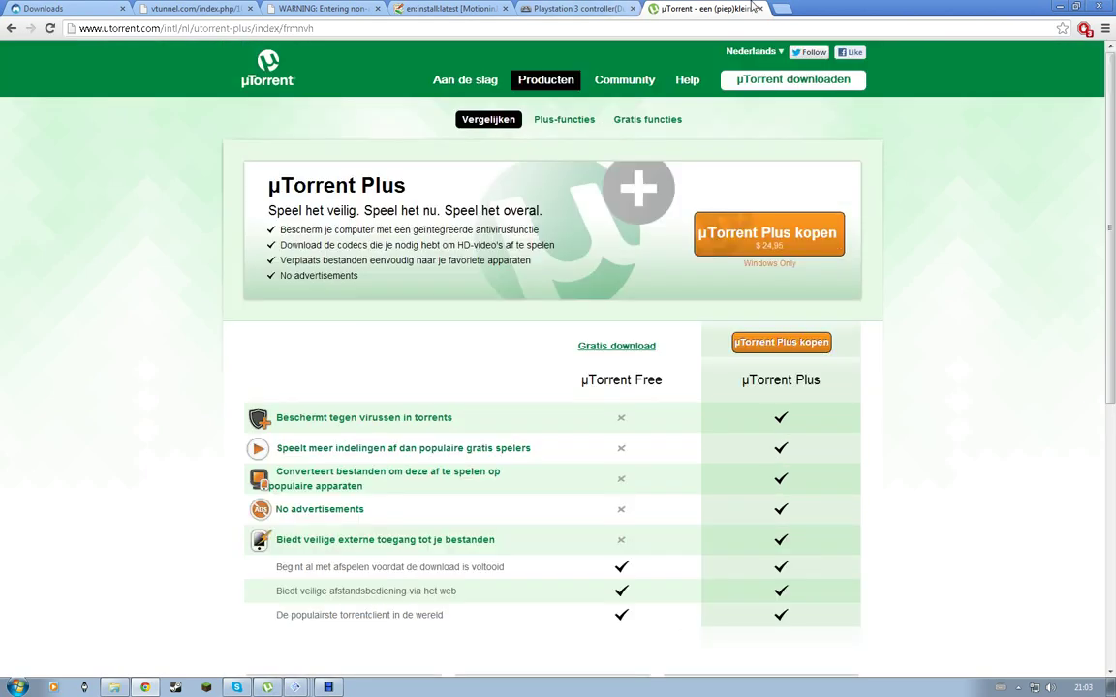
left_click(523, 9)
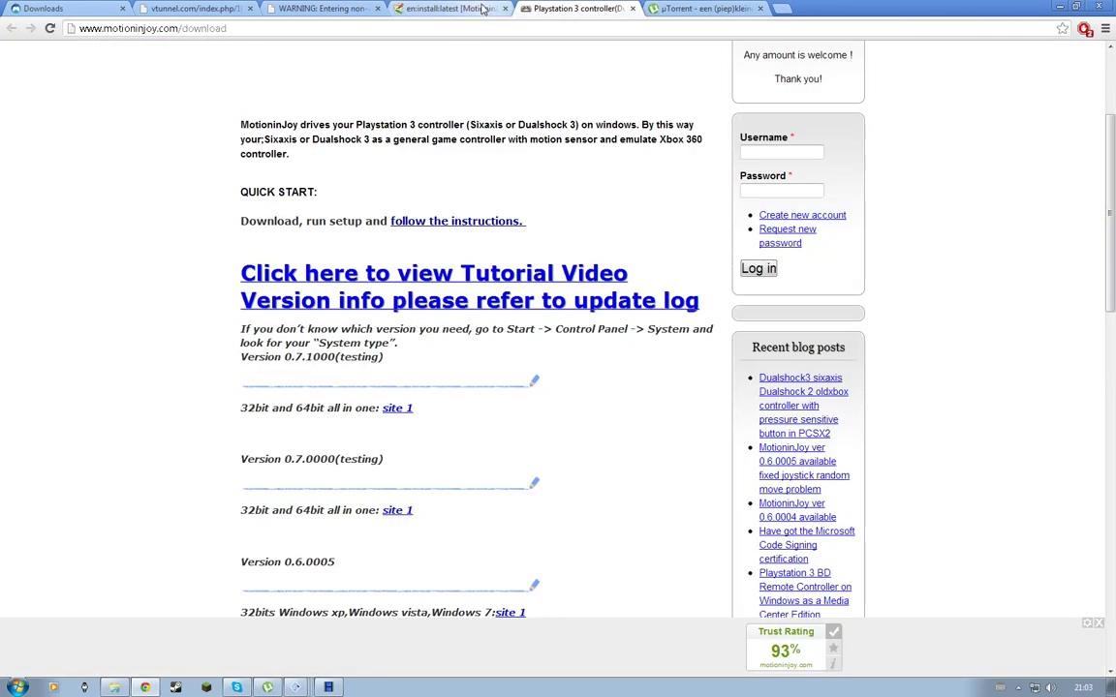
left_click(436, 9)
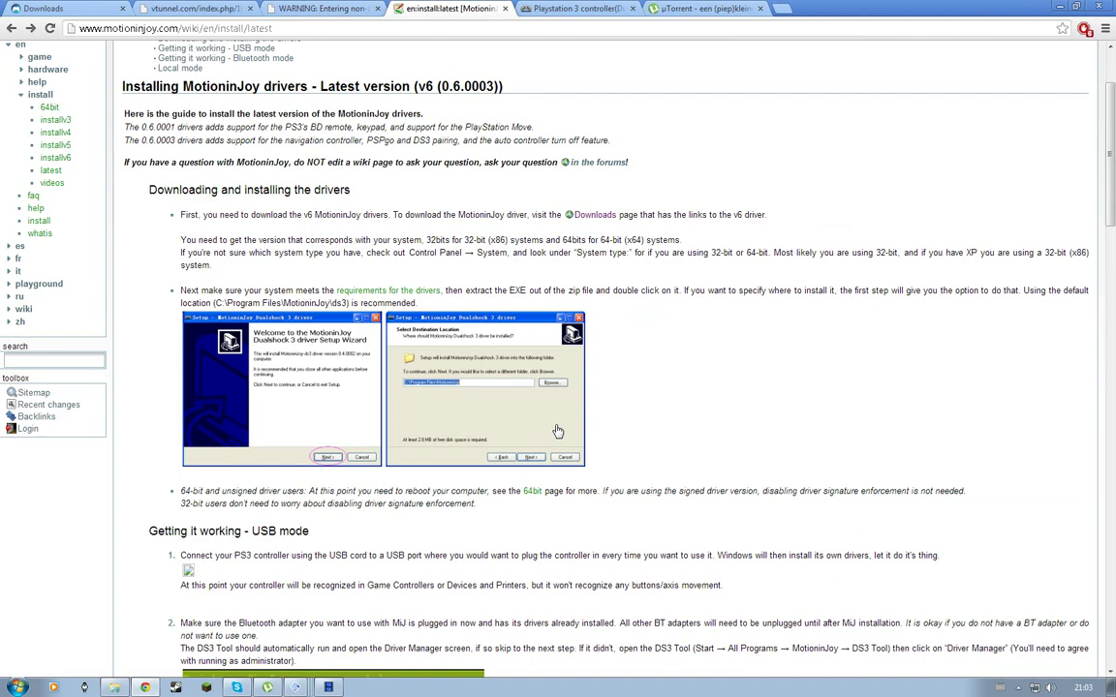
left_click(581, 9)
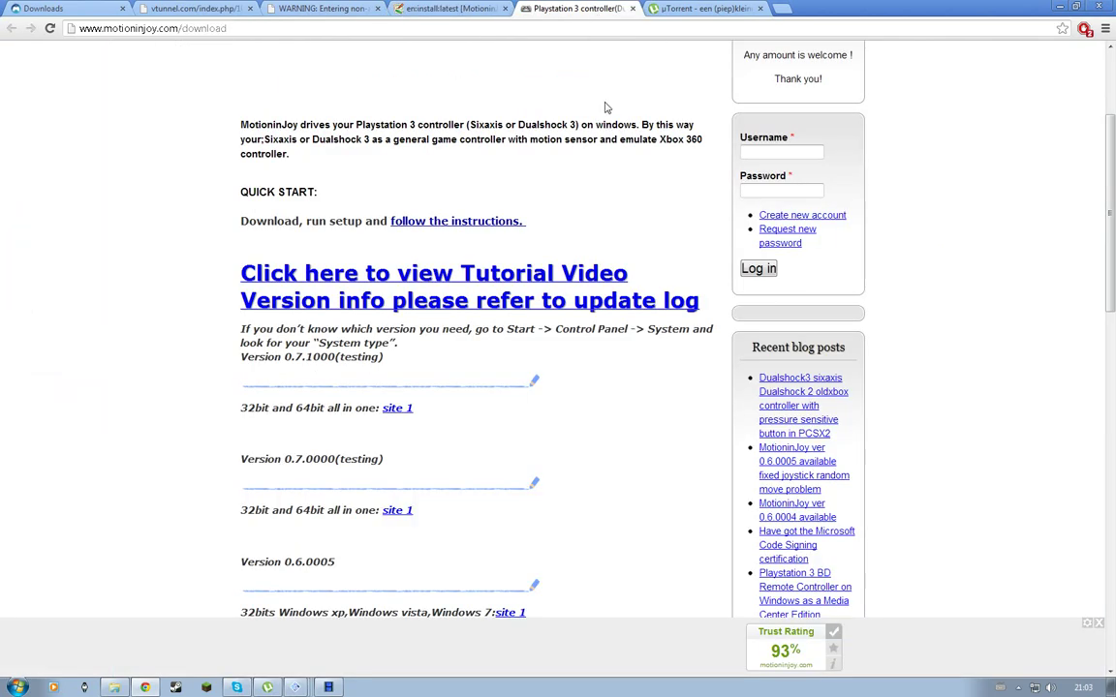
key("super+d")
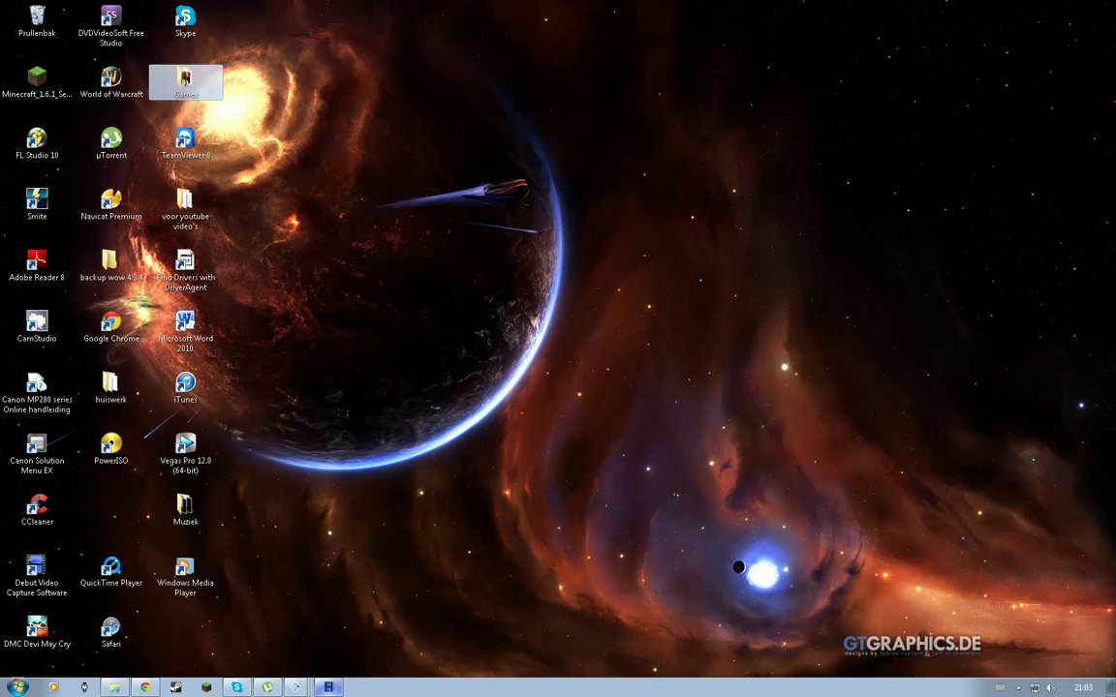
Step: Bring up PCSX2 and browse for a disc ISO, starting from the Bureaublad location
left_click(297, 683)
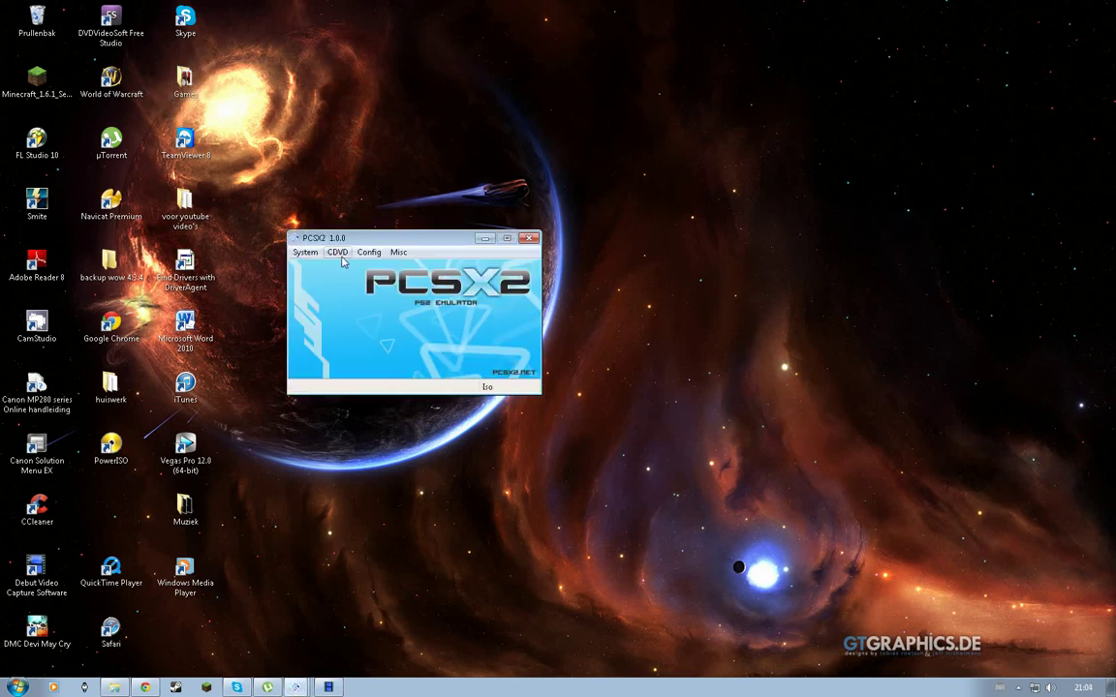
left_click(339, 253)
mouse_move(359, 254)
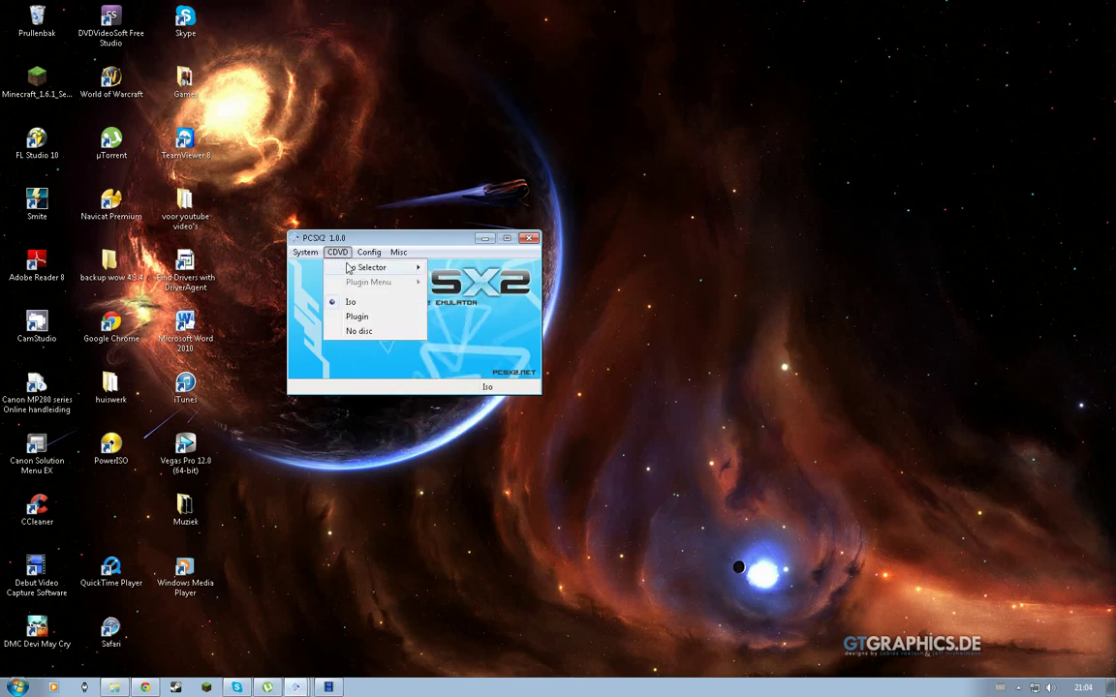
mouse_move(398, 267)
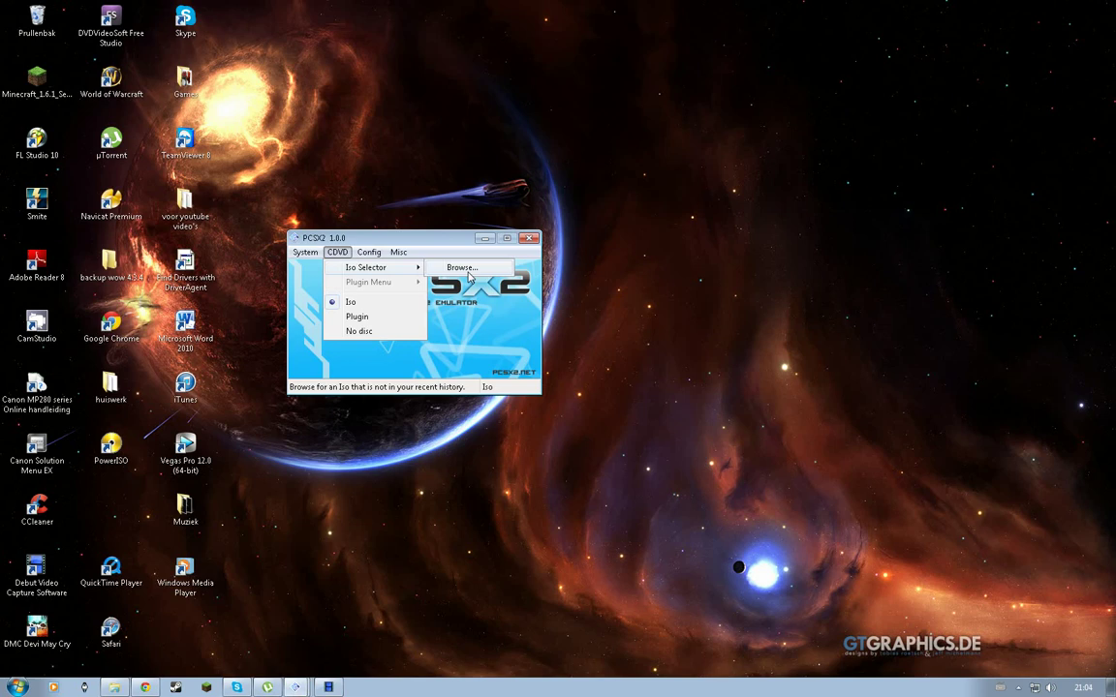
left_click(462, 268)
left_click(349, 351)
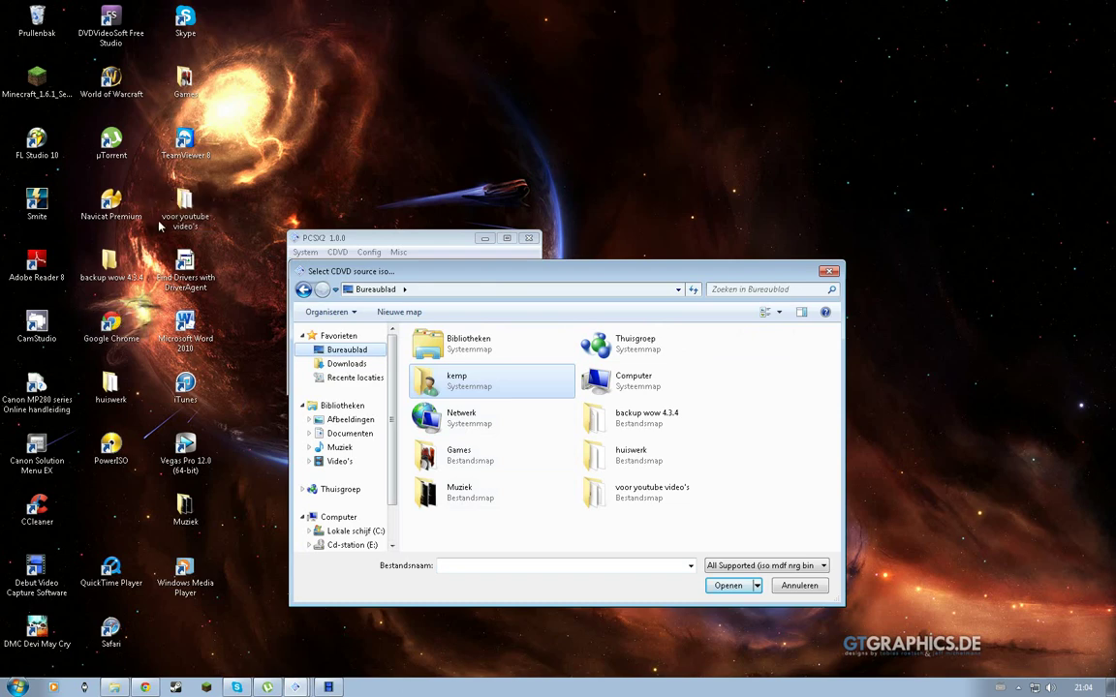
Step: Check the WII EN GAMECUBE folder inside the desktop's Games folder for the st-dbzbt3 image and close the folder window
double_click(174, 85)
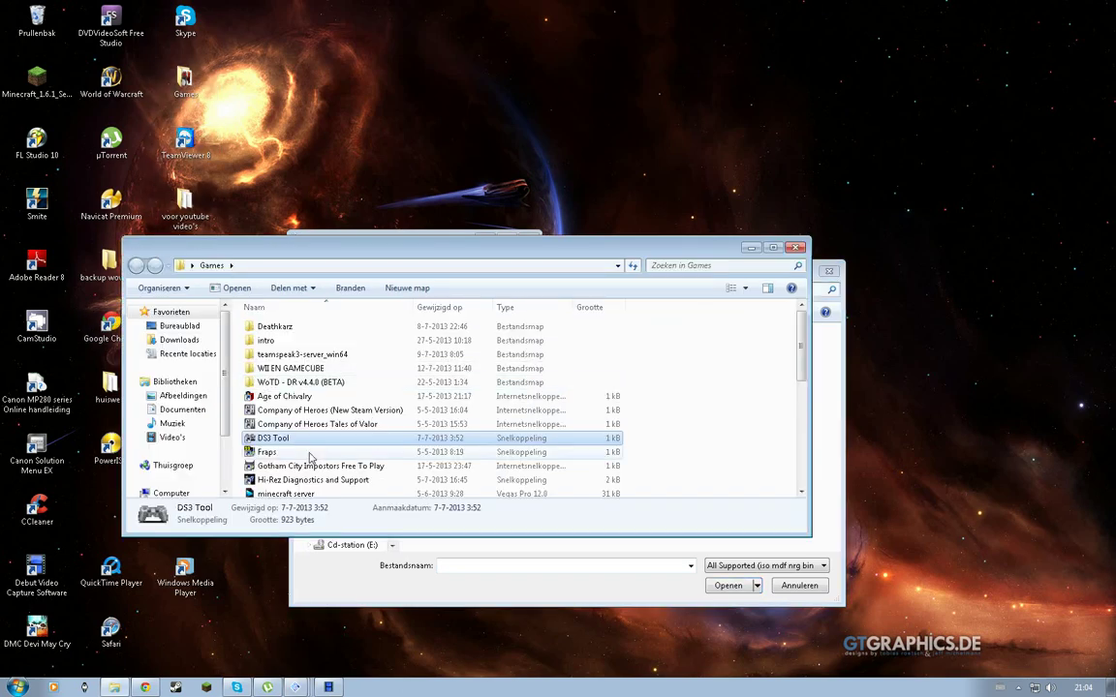
double_click(350, 373)
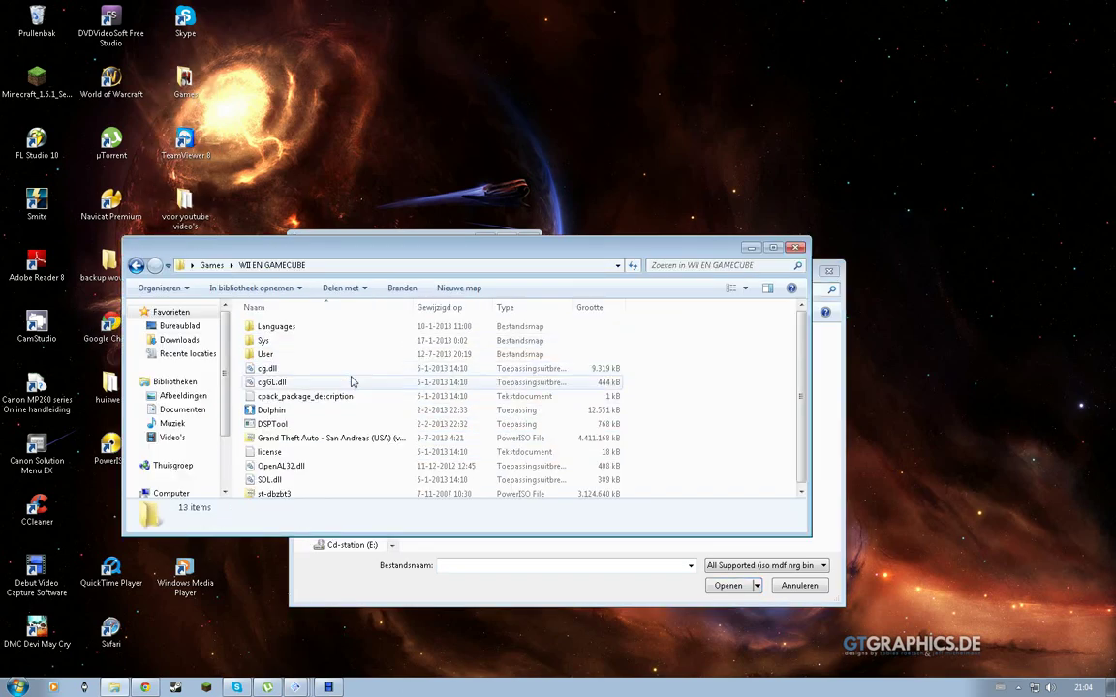
left_click(317, 491)
left_click(793, 248)
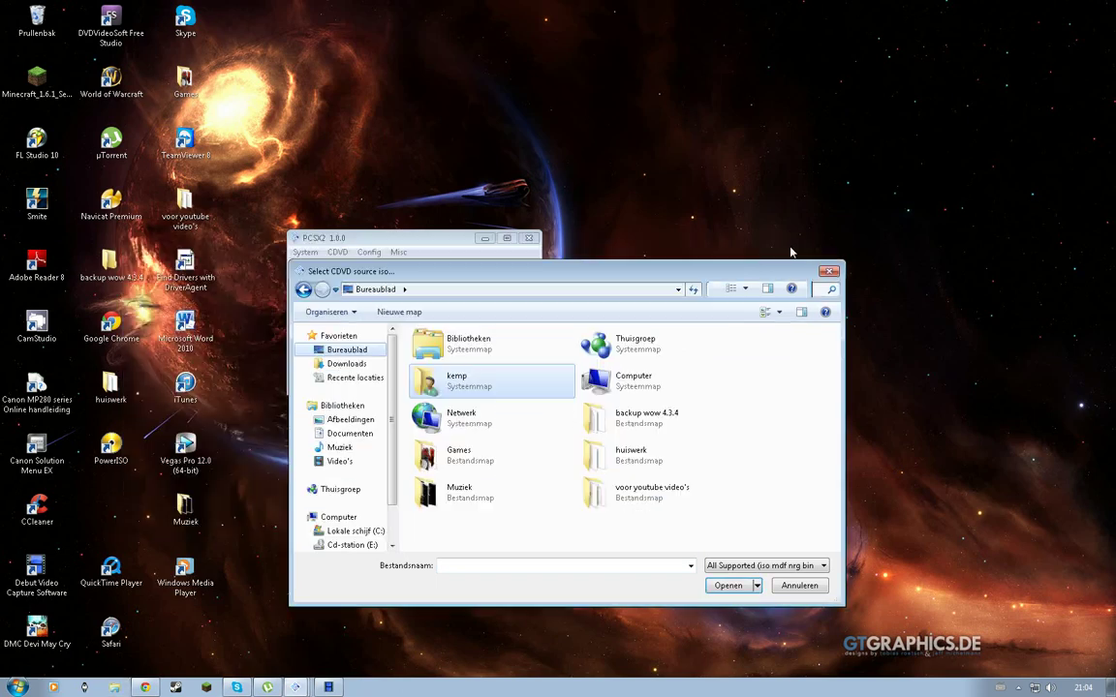
Step: Select st-dbzbt3 from Games > WII EN GAMECUBE as the CDVD source ISO
double_click(540, 458)
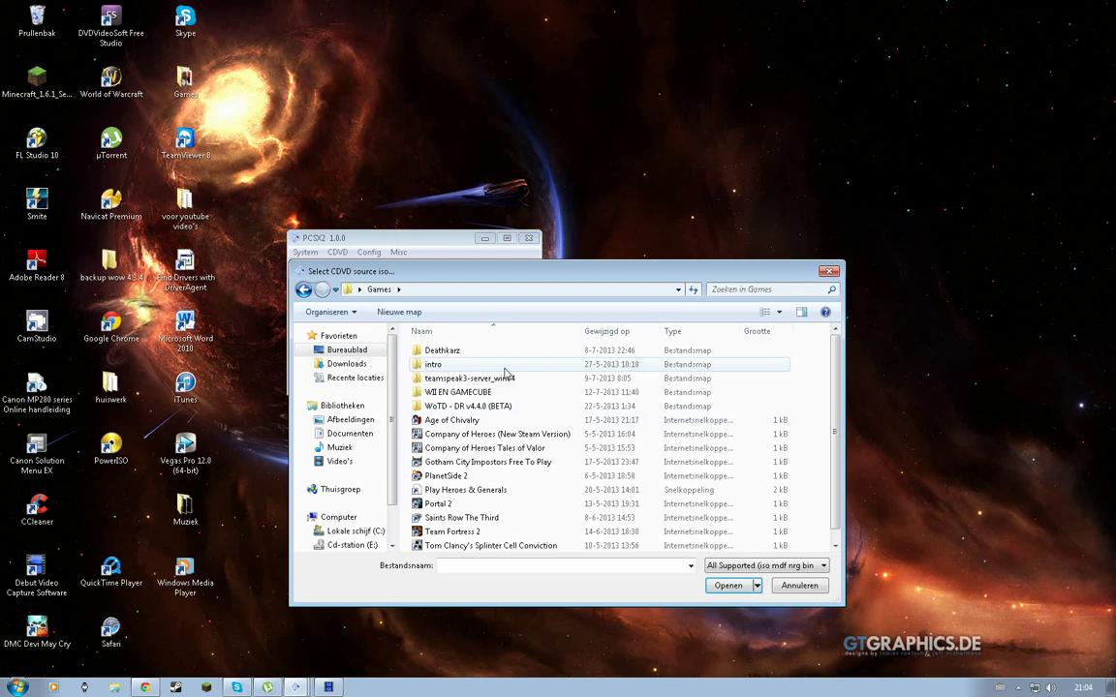
double_click(457, 366)
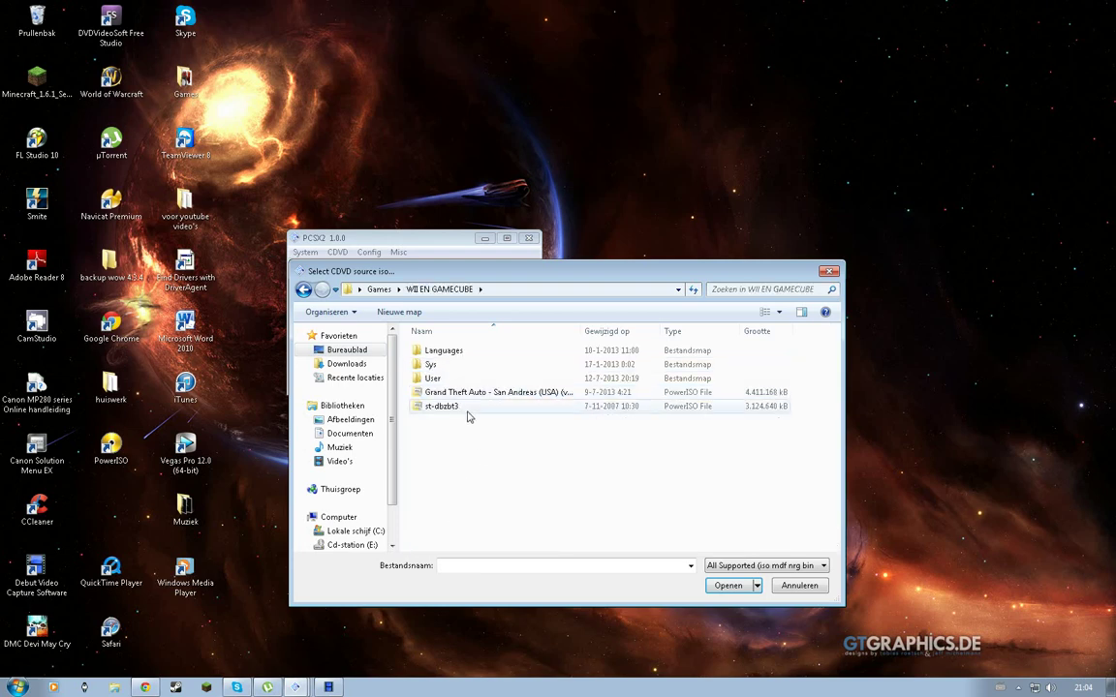
double_click(466, 409)
Step: Boot the selected disc image with the fast CDVD option and switch the game window to full screen
left_click(306, 253)
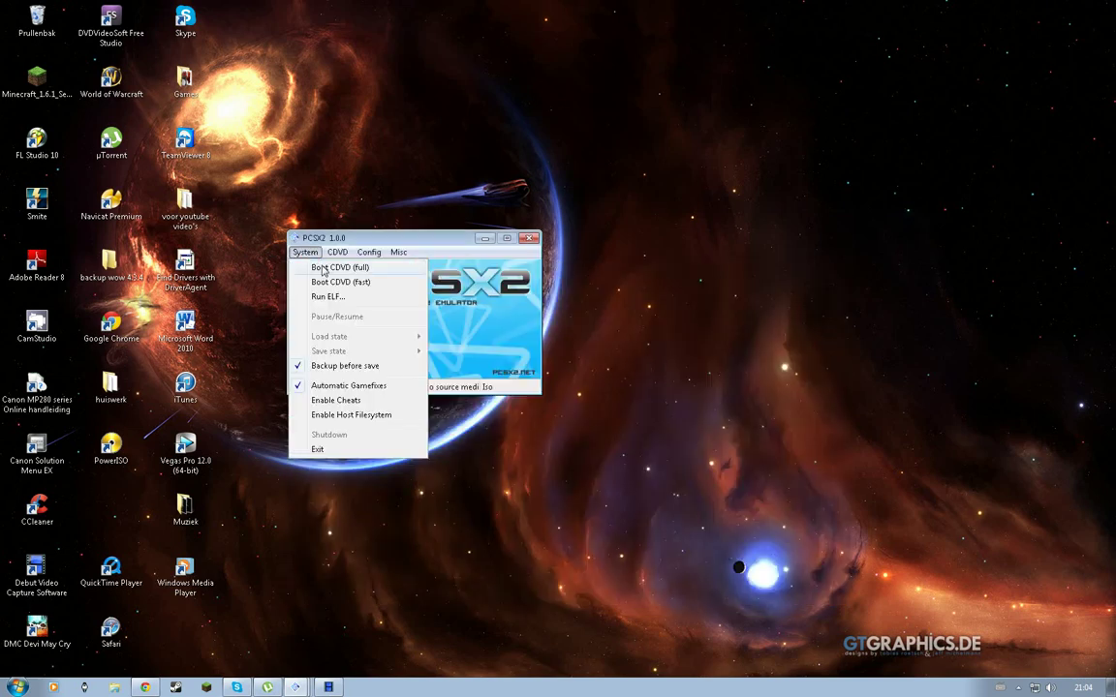
left_click(395, 284)
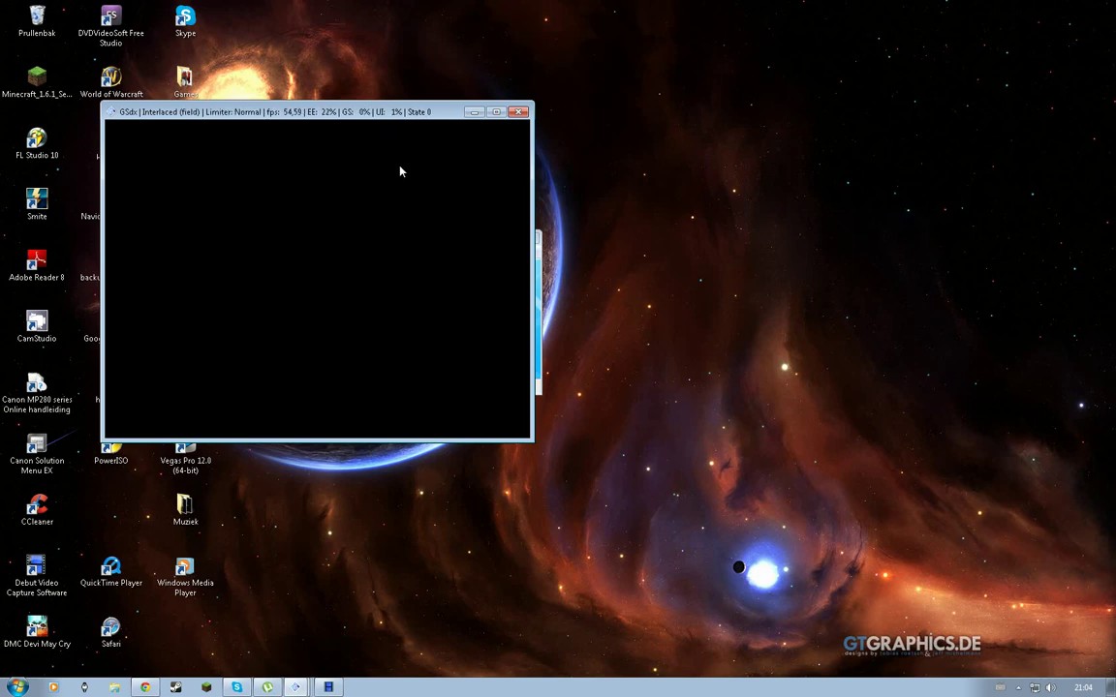
double_click(387, 205)
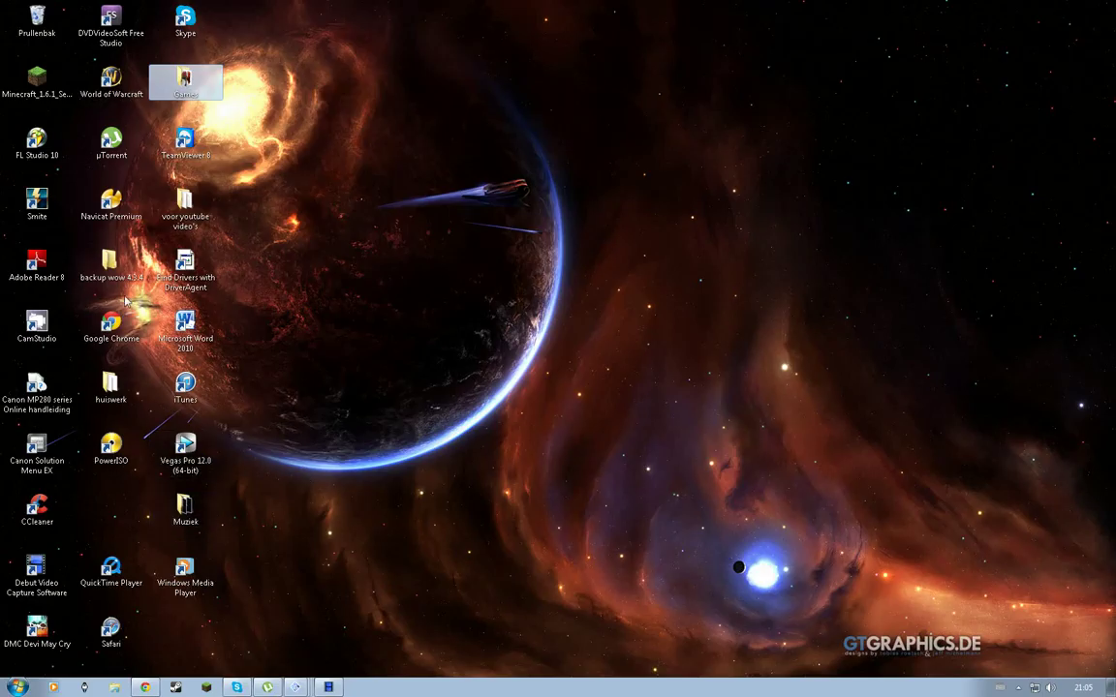
Step: Run DS3 Tool from the Games folder to enable the Dualshock 3 controller in Playstation 2' mode for PCSX2, and close it
double_click(185, 83)
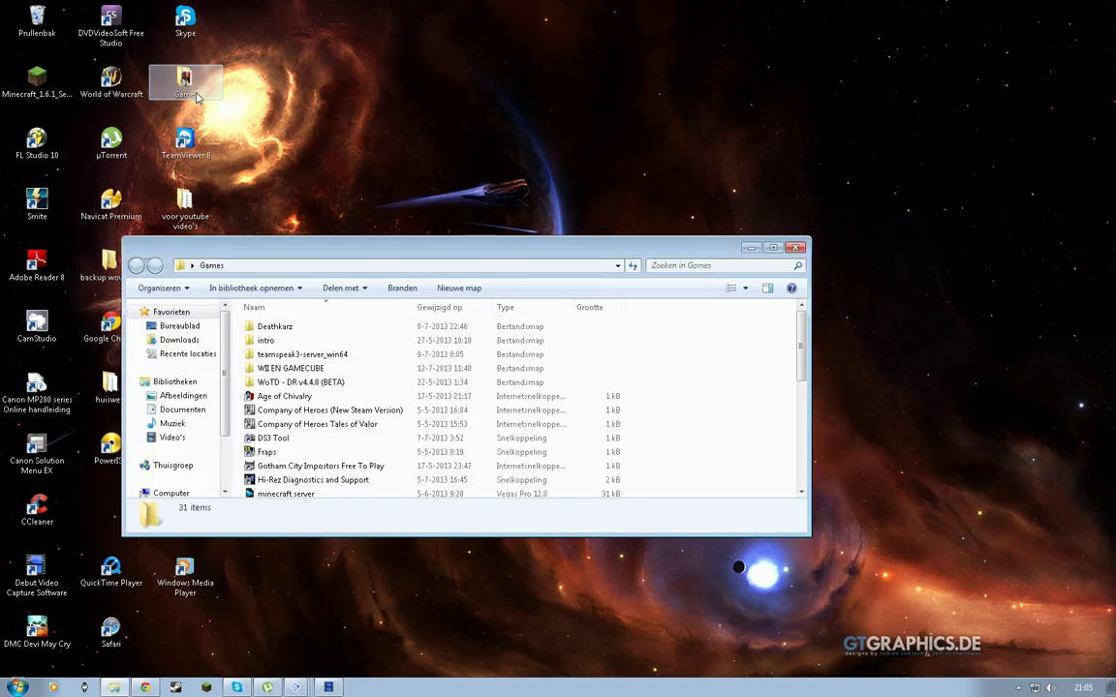
double_click(301, 441)
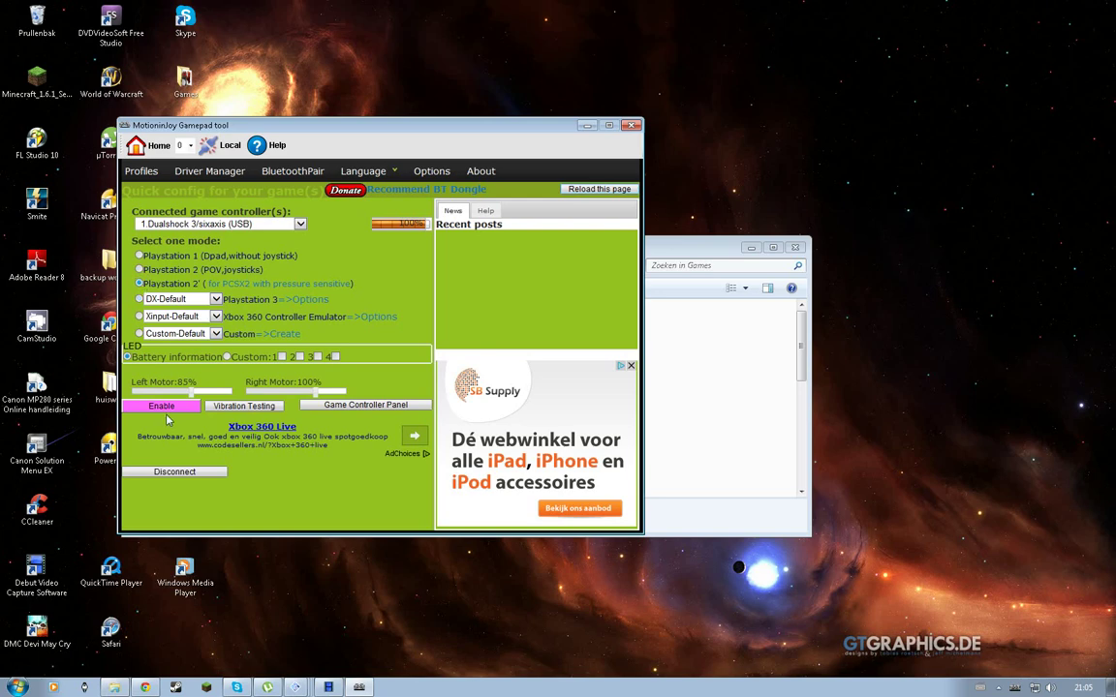
left_click(630, 126)
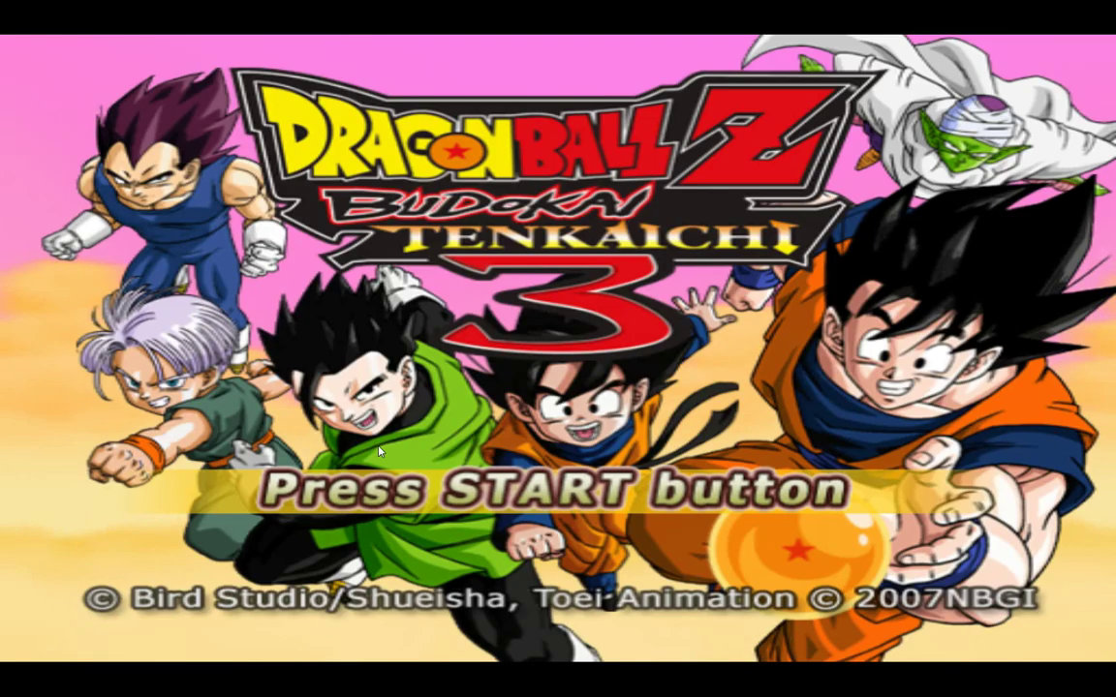
Step: Start a new game from the Dragon Ball Z Budokai Tenkaichi 3 title screen
key("Return")
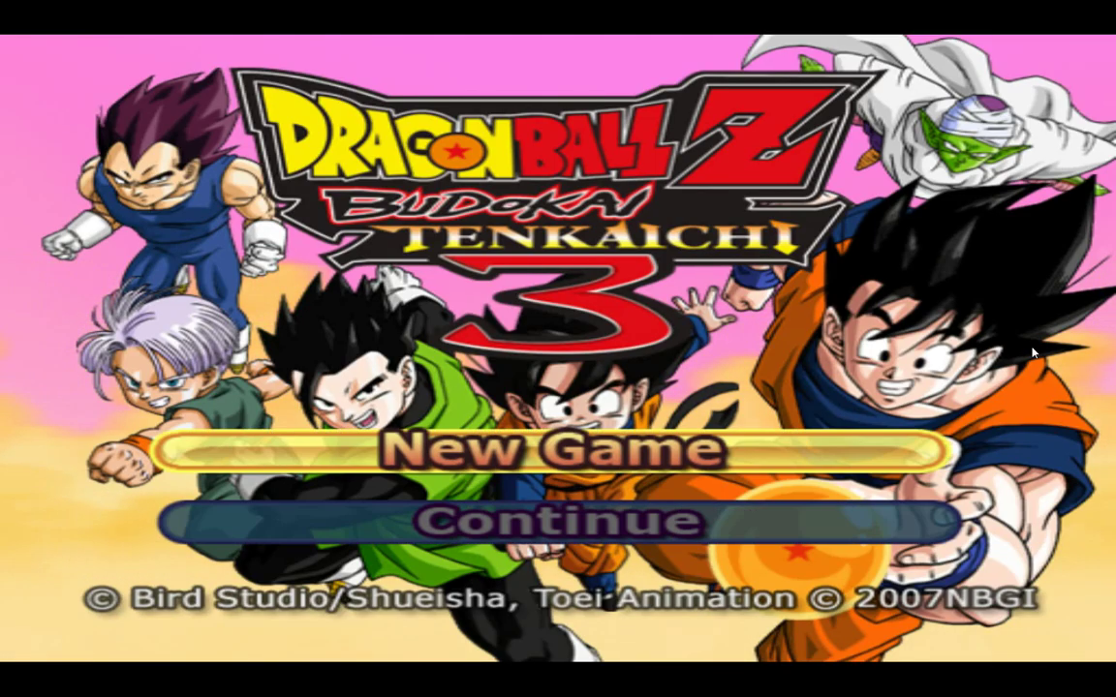
key("Return")
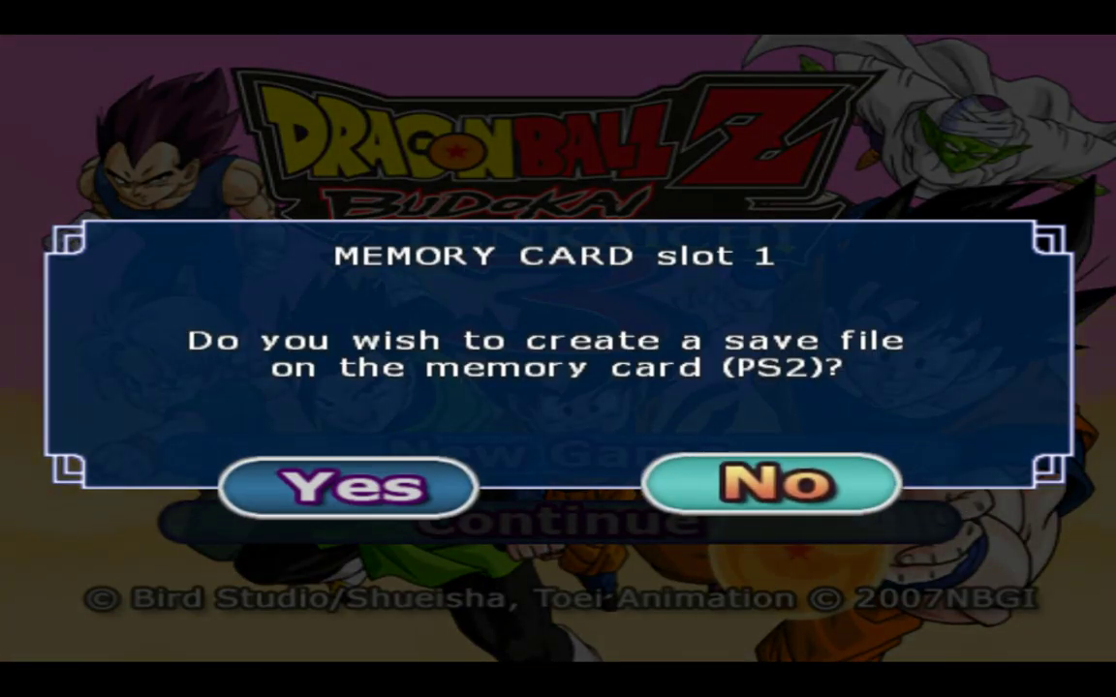
Step: In the PCSX2 controller settings for Pad 1, bind D-Pad Left, Down, Right and Up to the MotioninJoy controller's hat switch and save
key("alt+Tab")
key("alt+Tab")
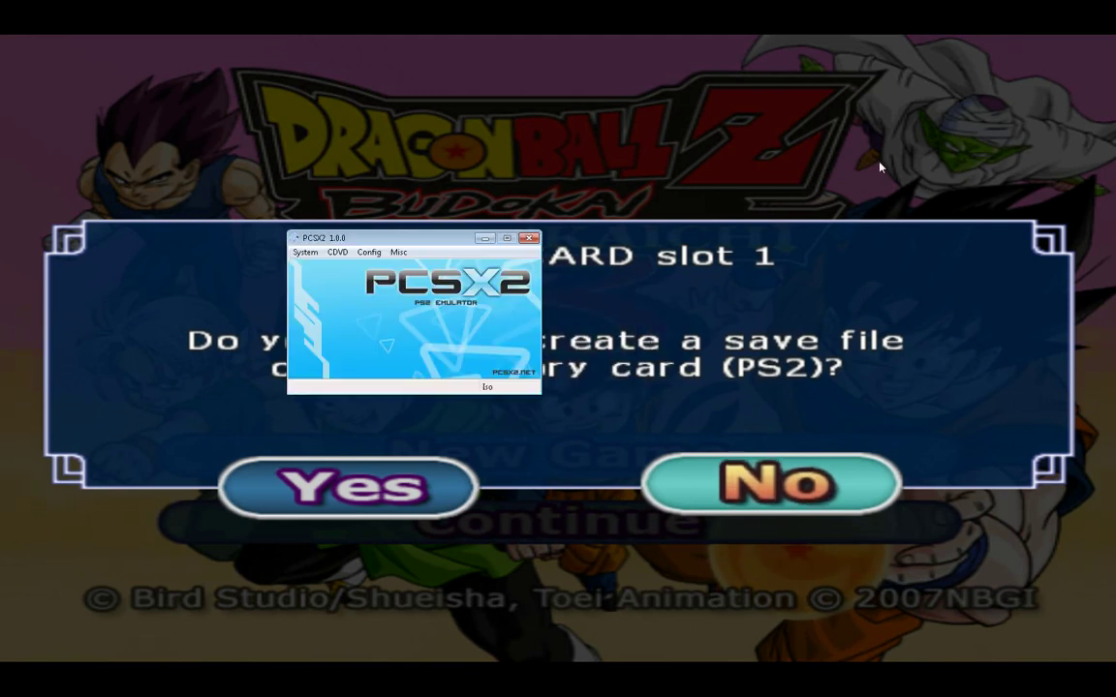
left_click(369, 252)
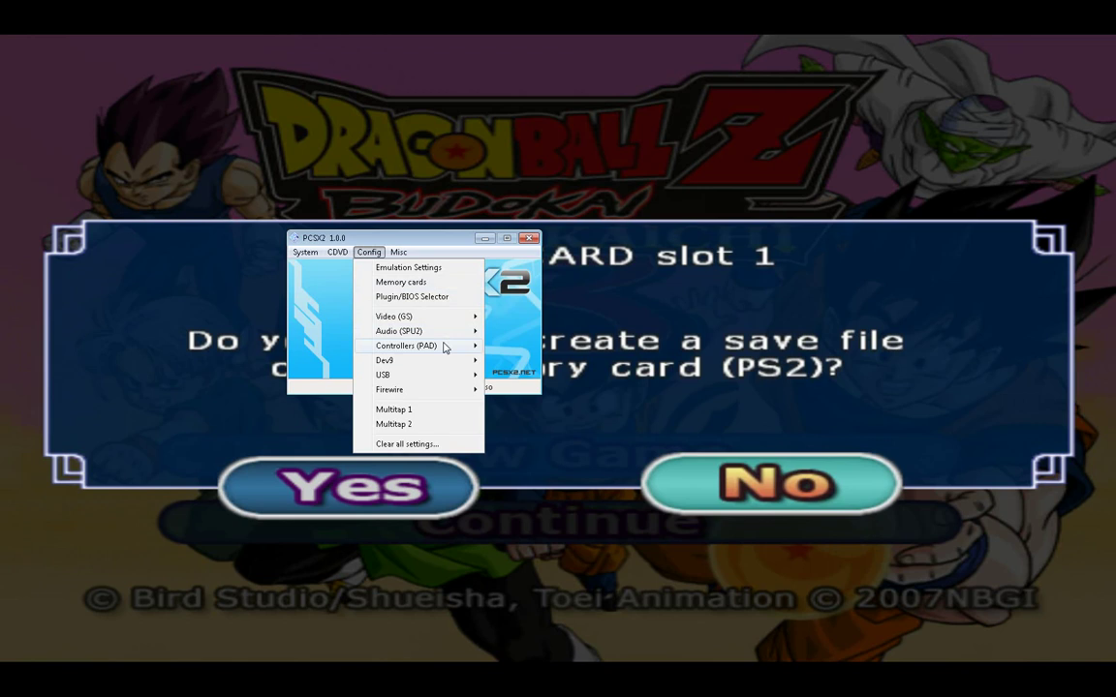
mouse_move(444, 348)
left_click(513, 349)
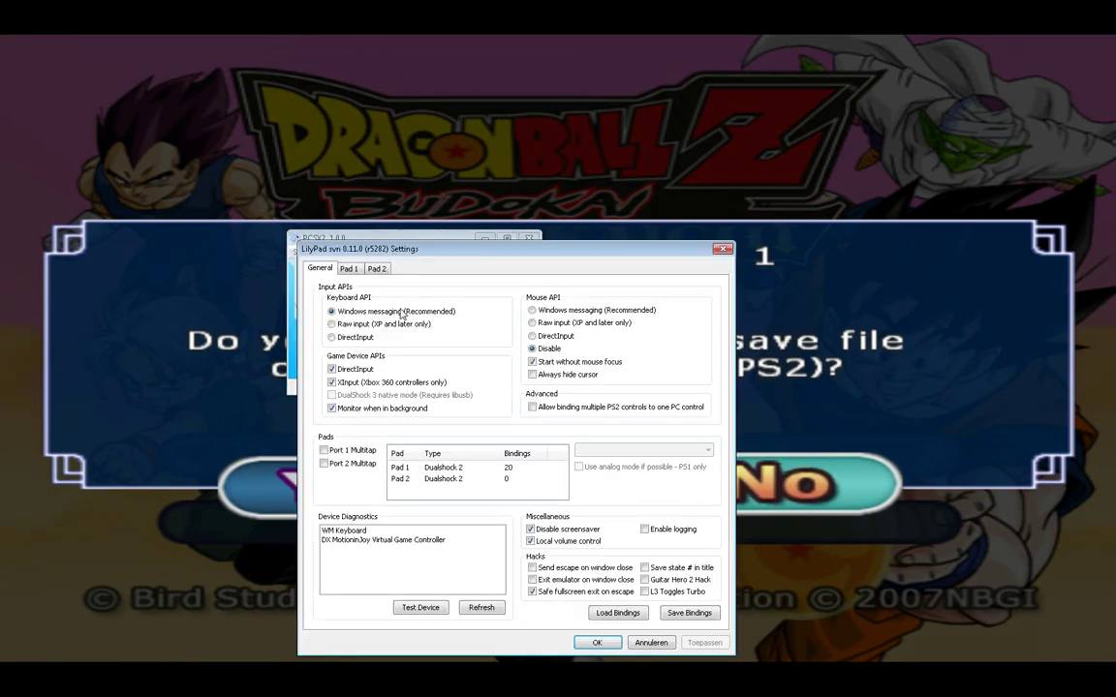
left_click(355, 272)
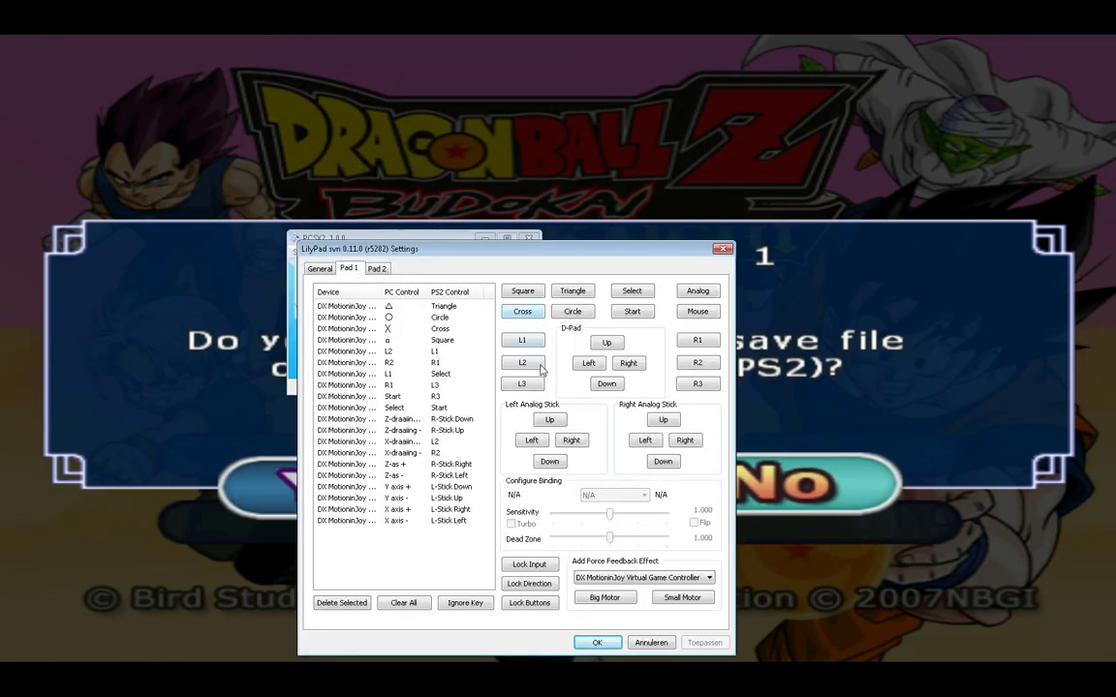
left_click(609, 386)
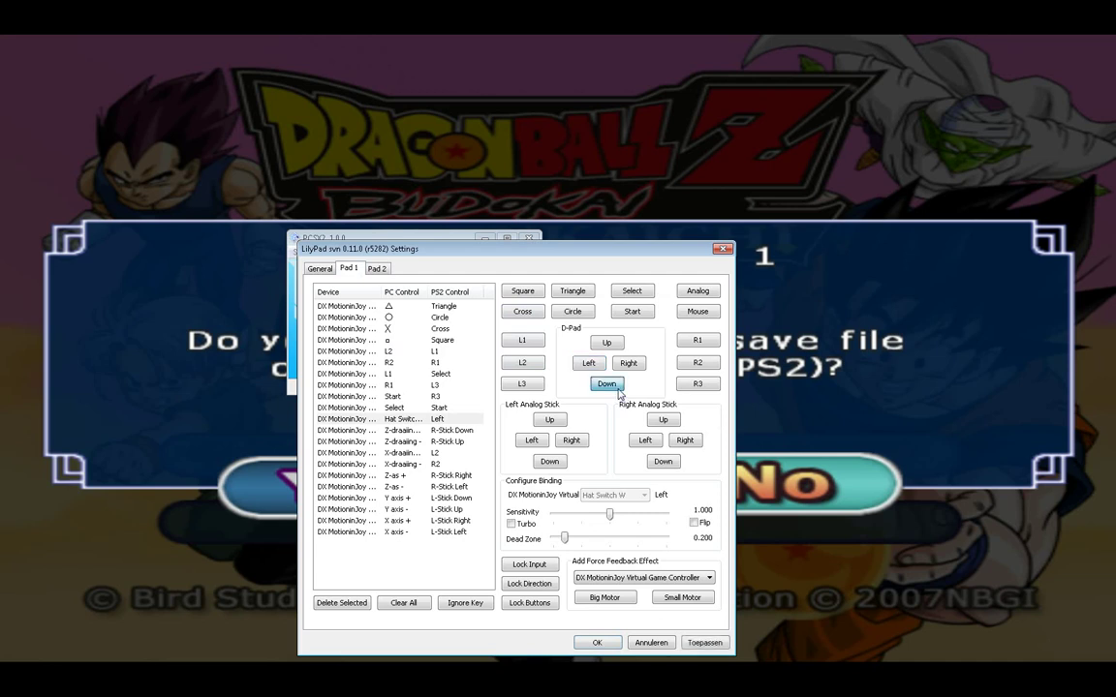
left_click(628, 364)
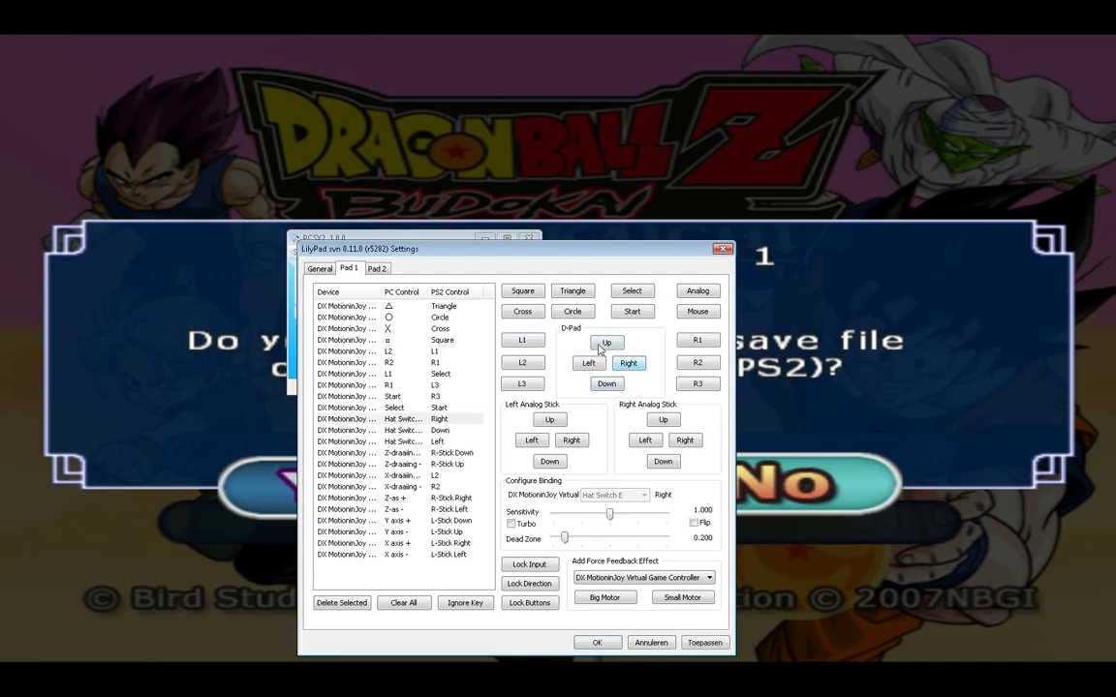
left_click(598, 347)
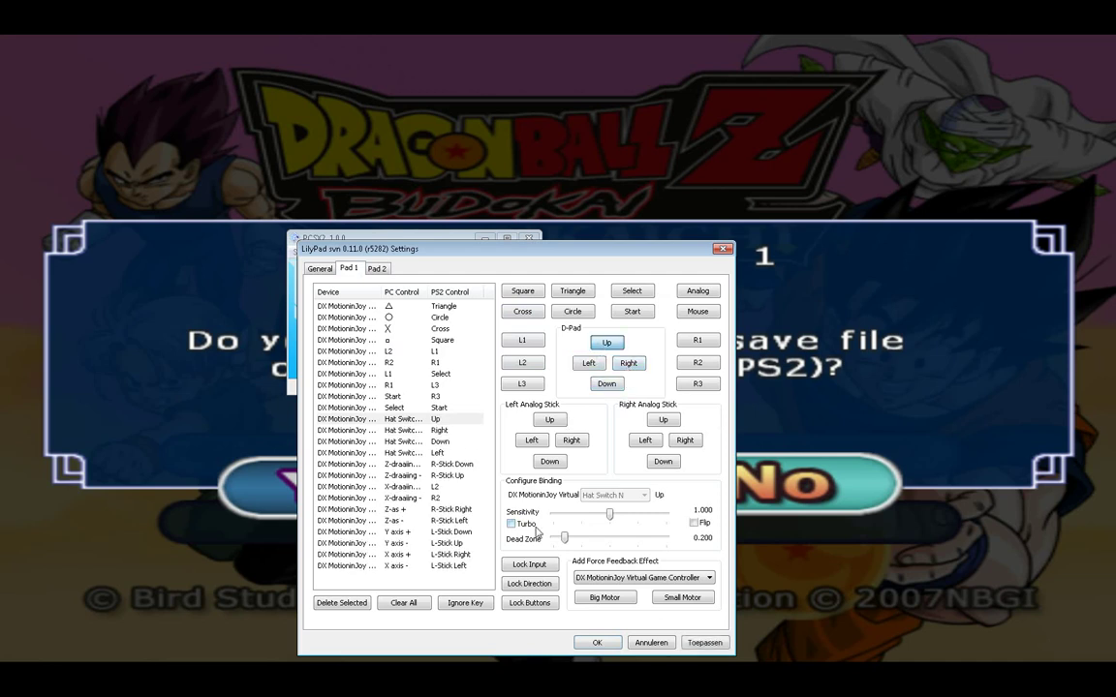
left_click(592, 643)
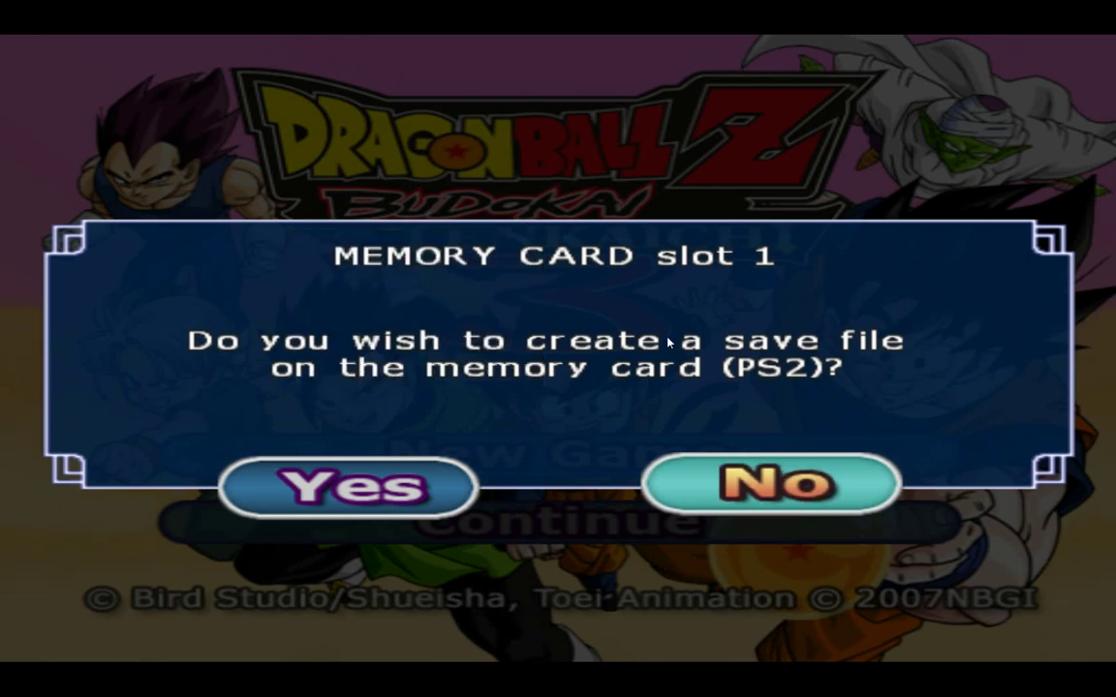
Step: Agree to create a save file and format the memory card in slot 1, and enter the new game's Main Menu
key("Left")
key("Return")
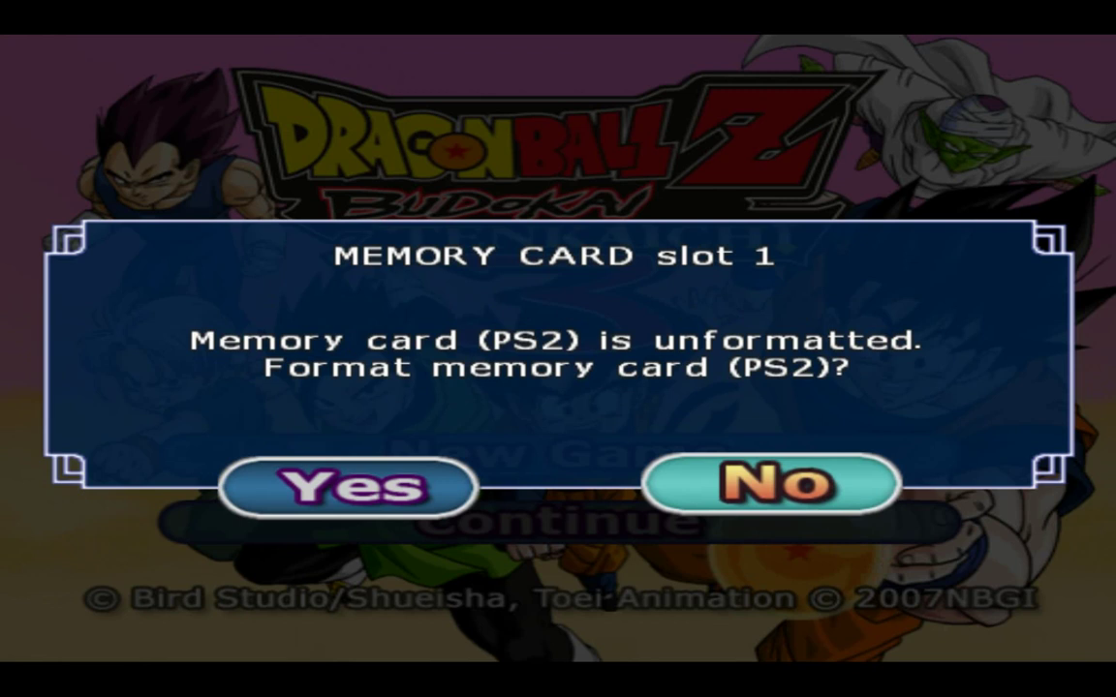
key("Left")
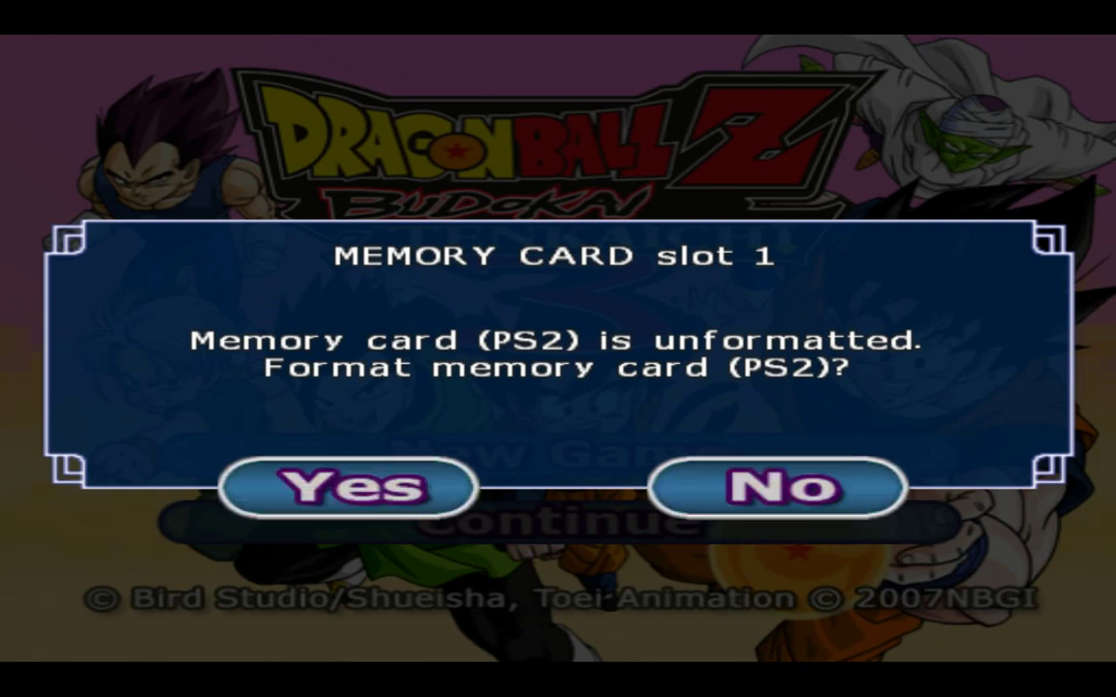
key("Return")
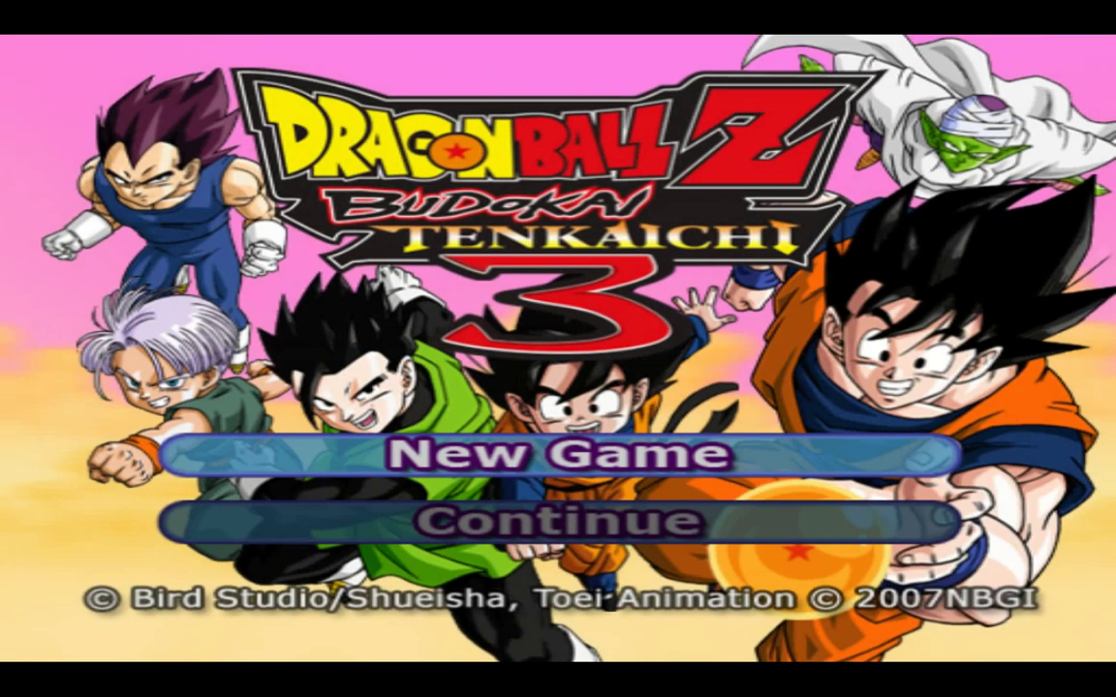
key("Return")
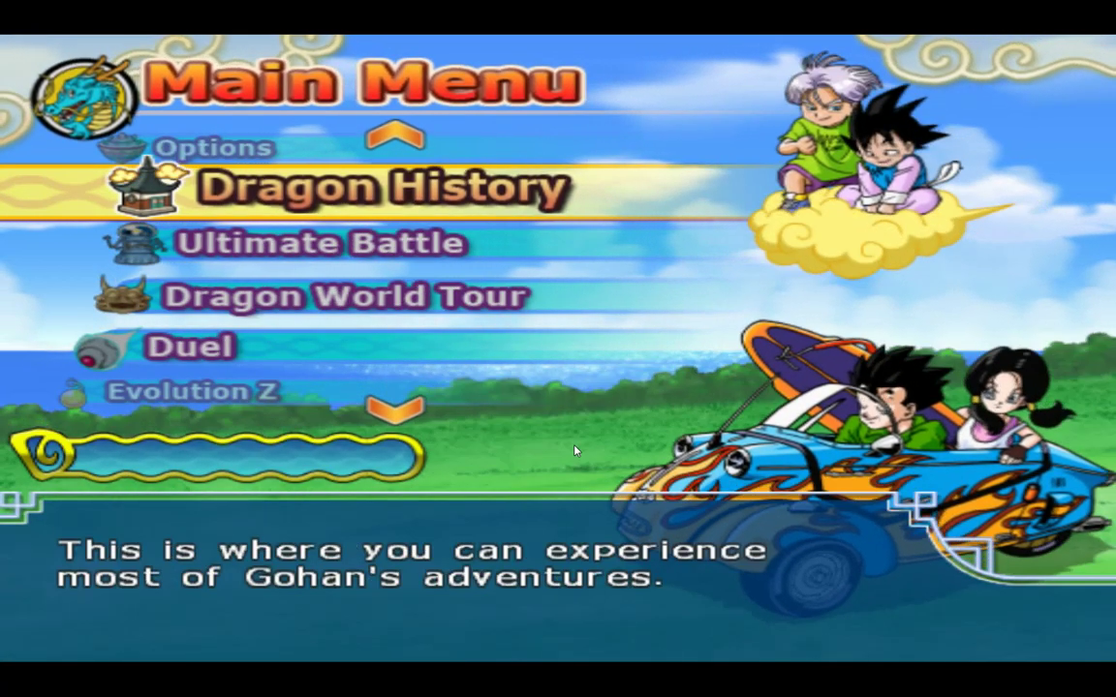
Step: Switch to Chrome, open google.nl in a new tab and search for "gt kogu code"
key("super")
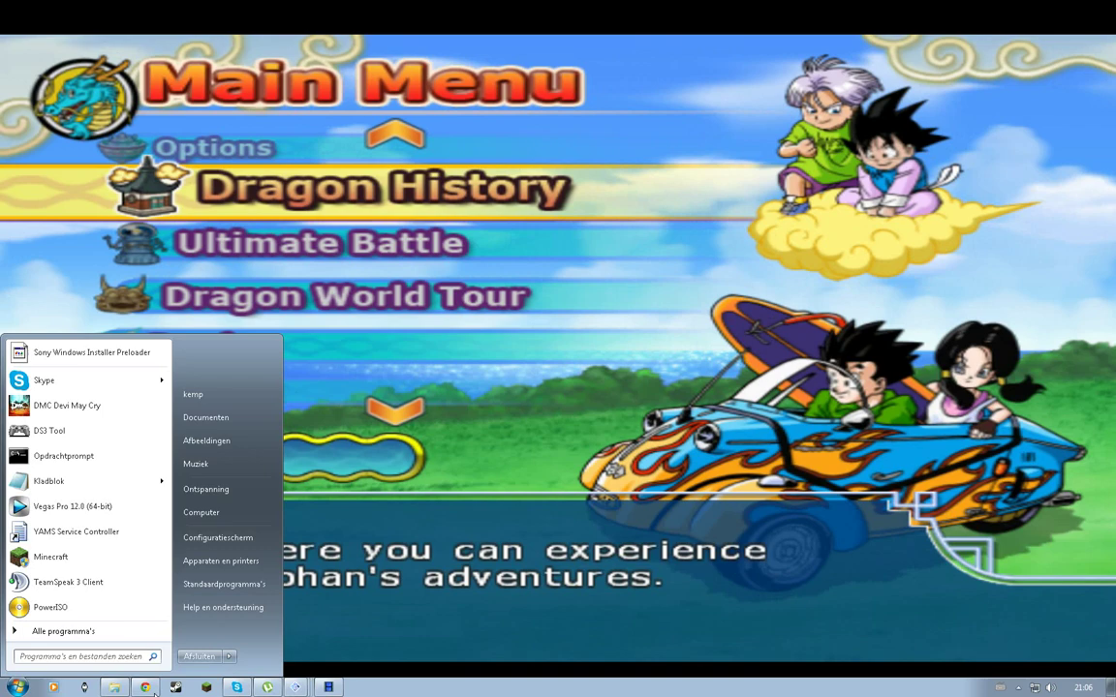
left_click(145, 688)
left_click(686, 8)
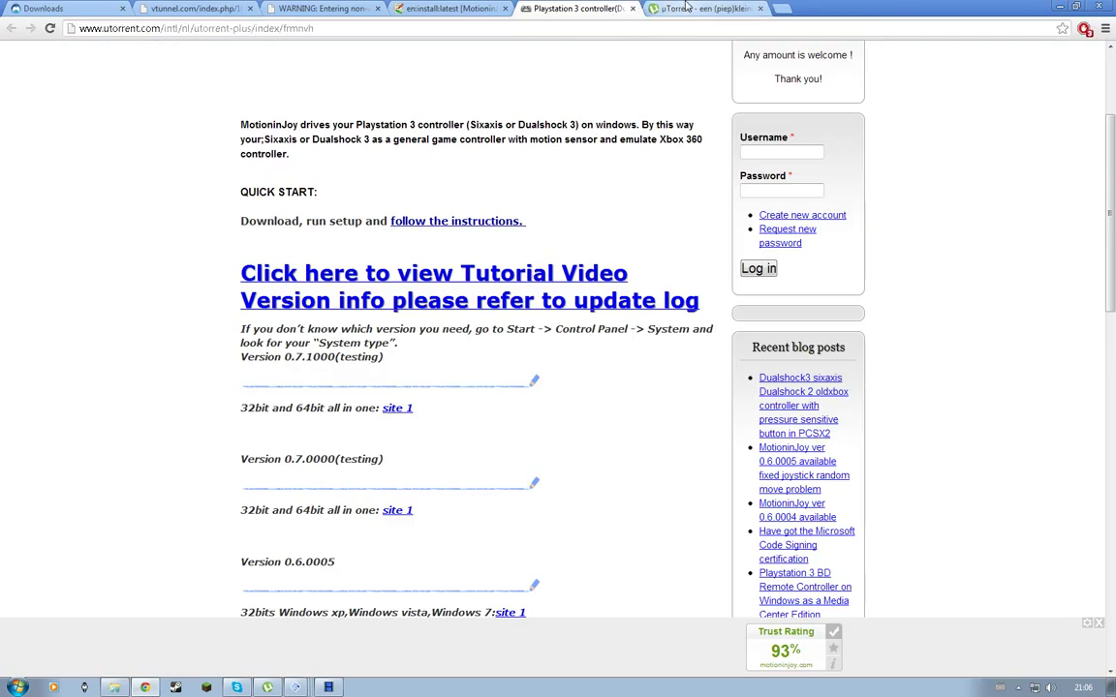
left_click(789, 9)
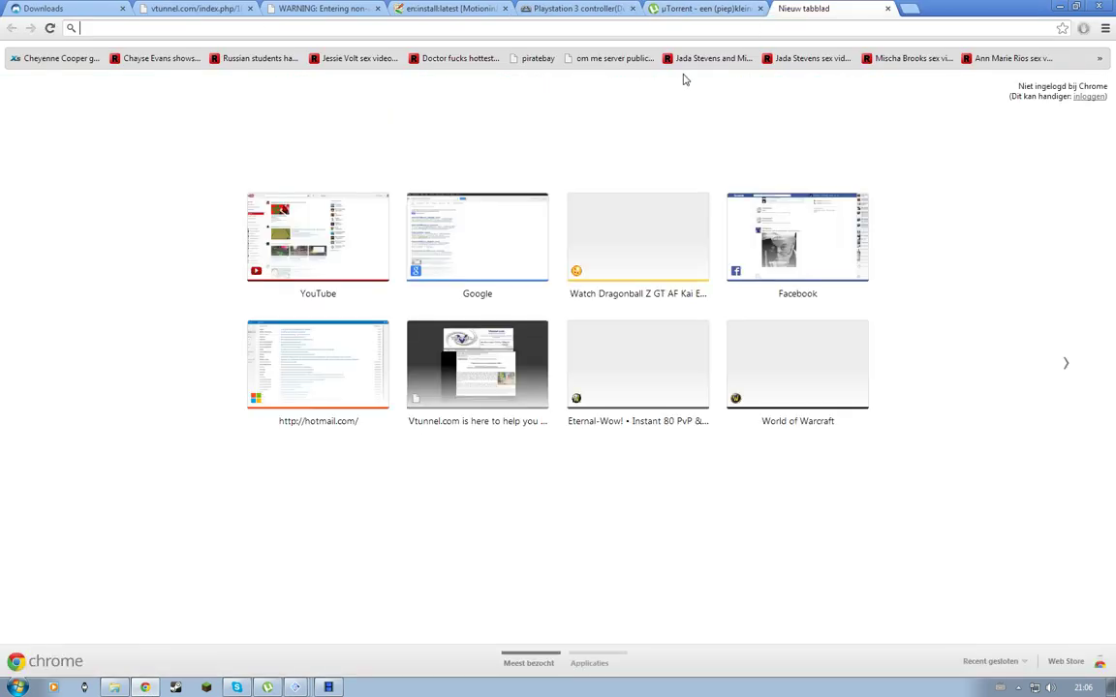
type("google.nl")
key("Return")
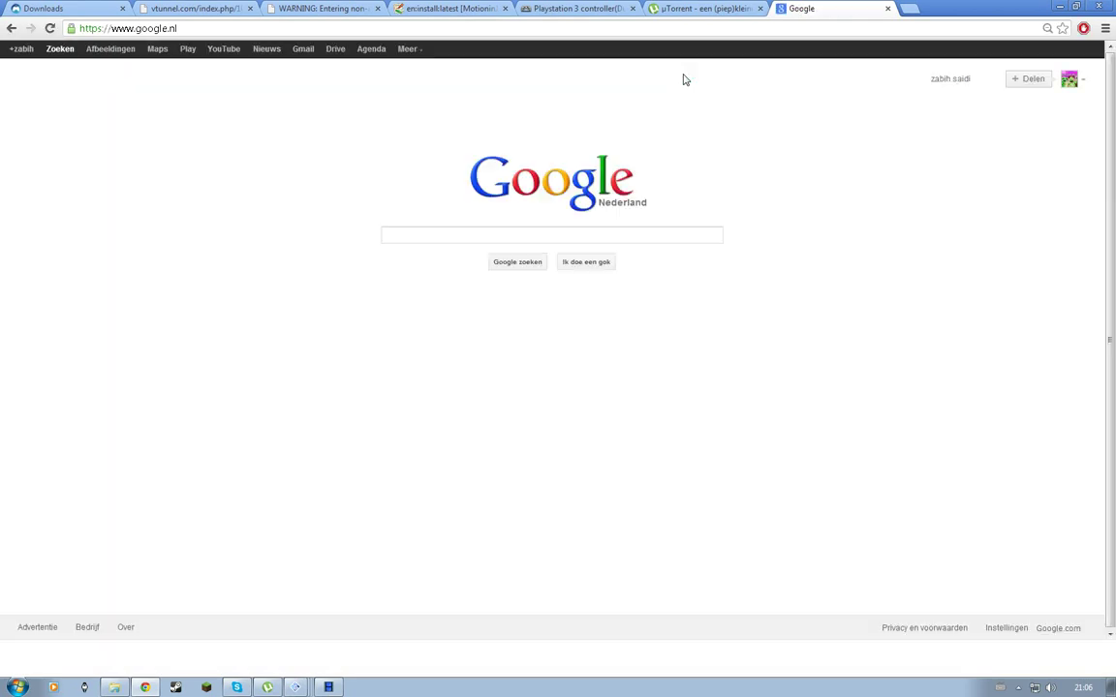
type("gt kogu")
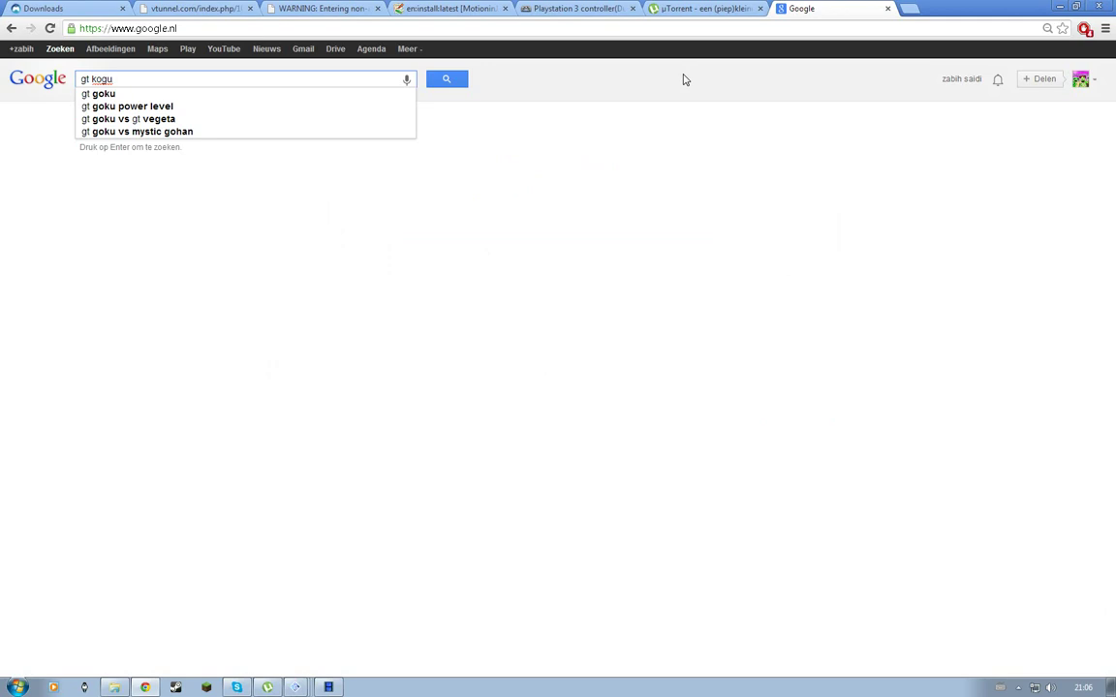
type(" code")
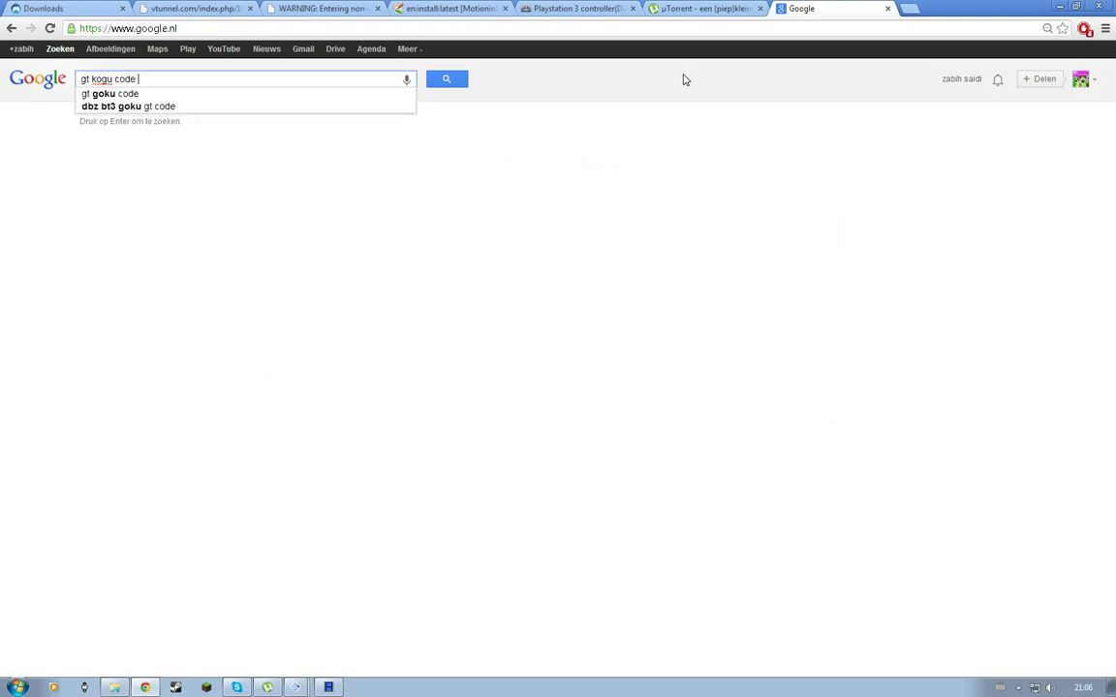
key("Return")
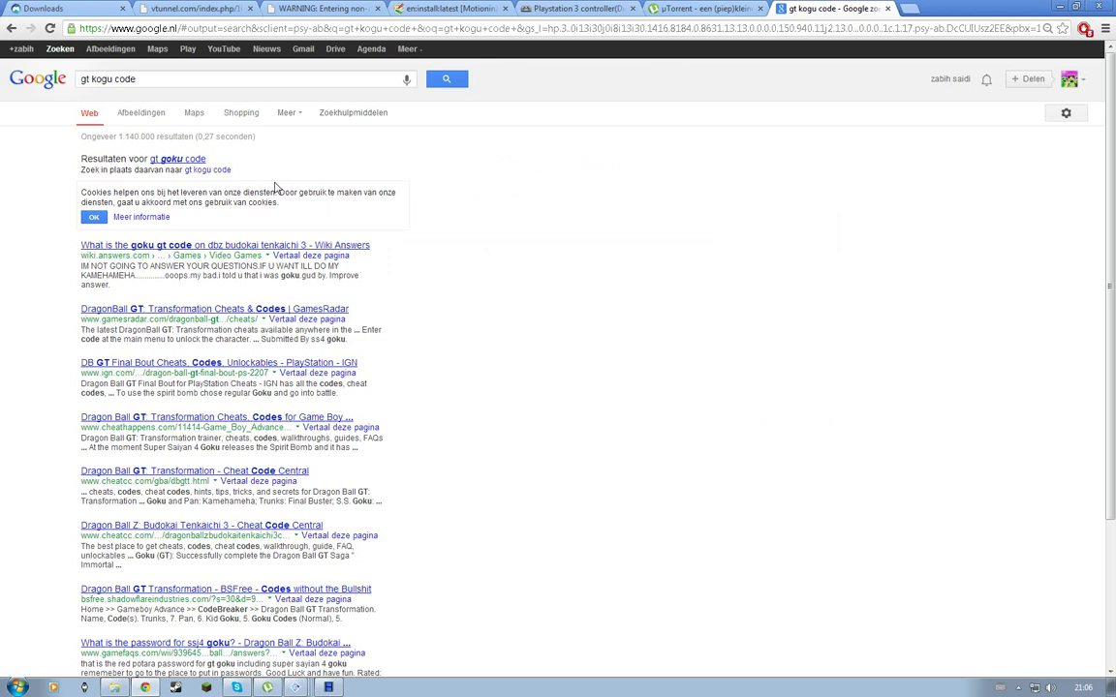
Step: Open the Wiki Answers result about the Goku GT code on dbz budokai tenkaichi 3 and read its answer
left_click(180, 80)
type("te")
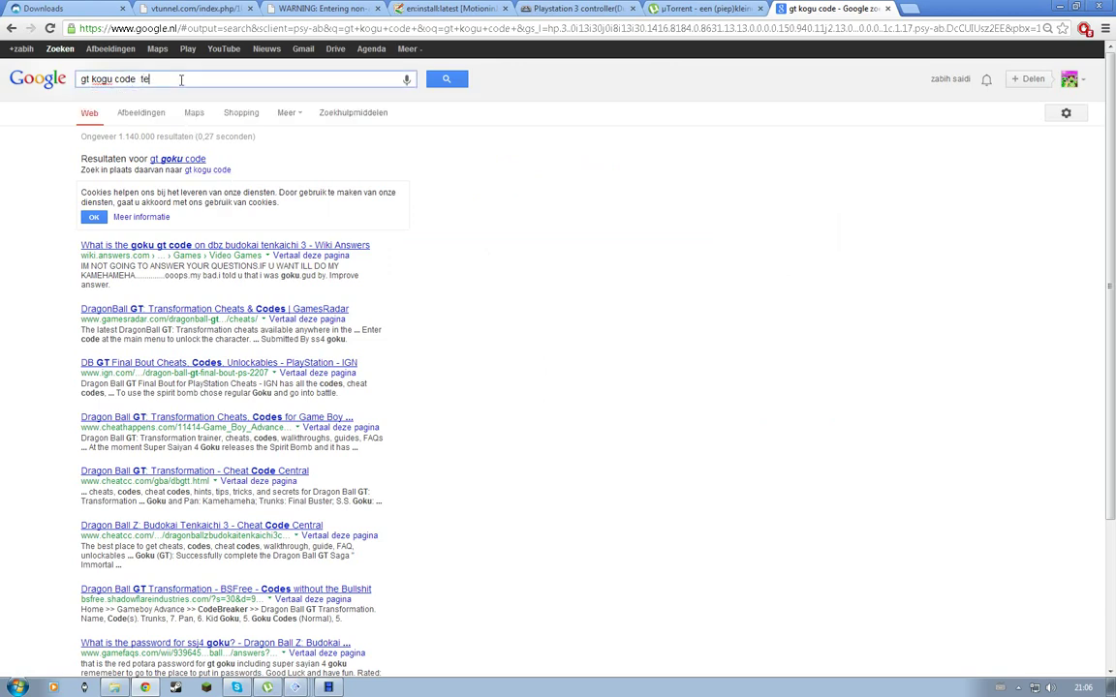
left_click(228, 247)
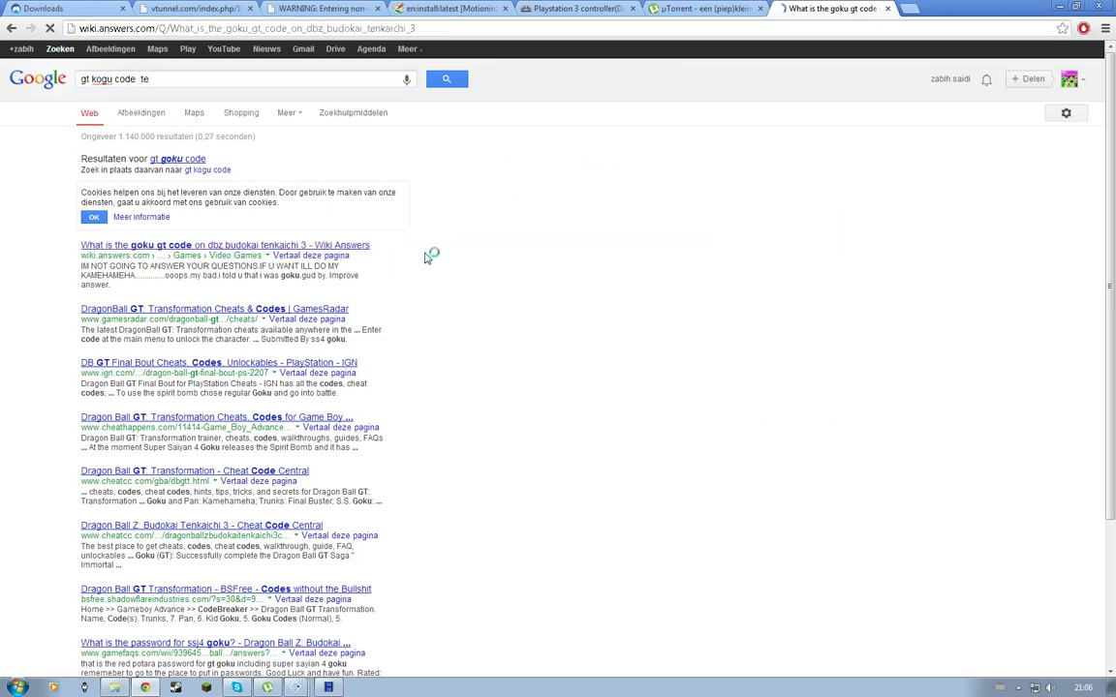
scroll(423, 269, "down", 4)
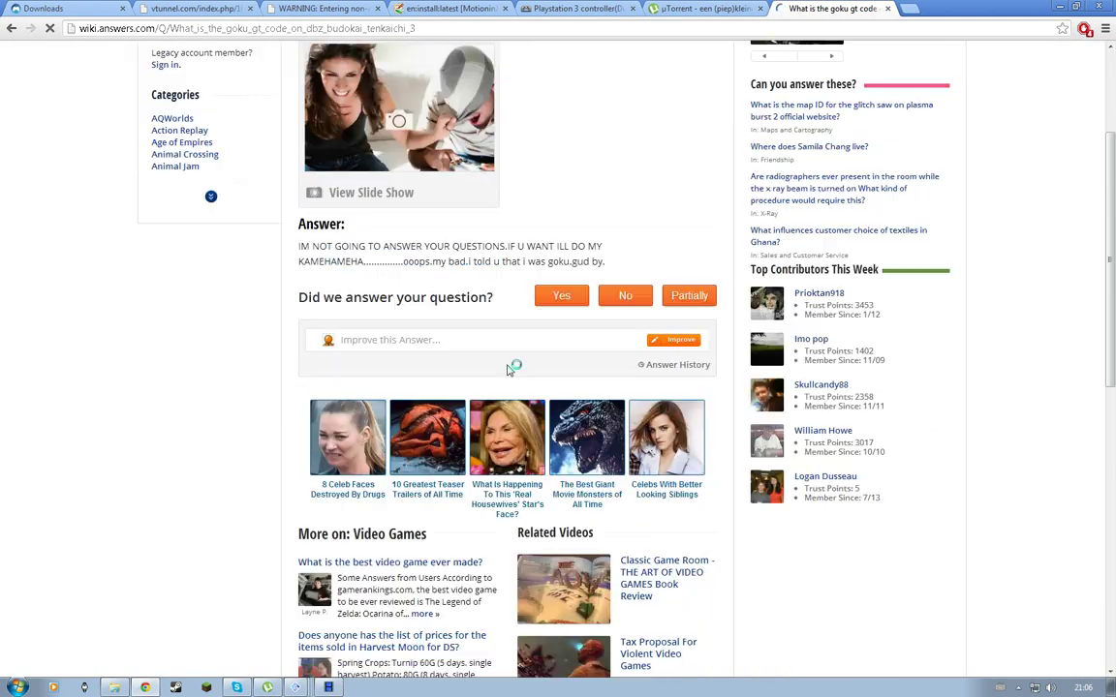
scroll(152, 221, "up", 2)
scroll(152, 222, "up", 2)
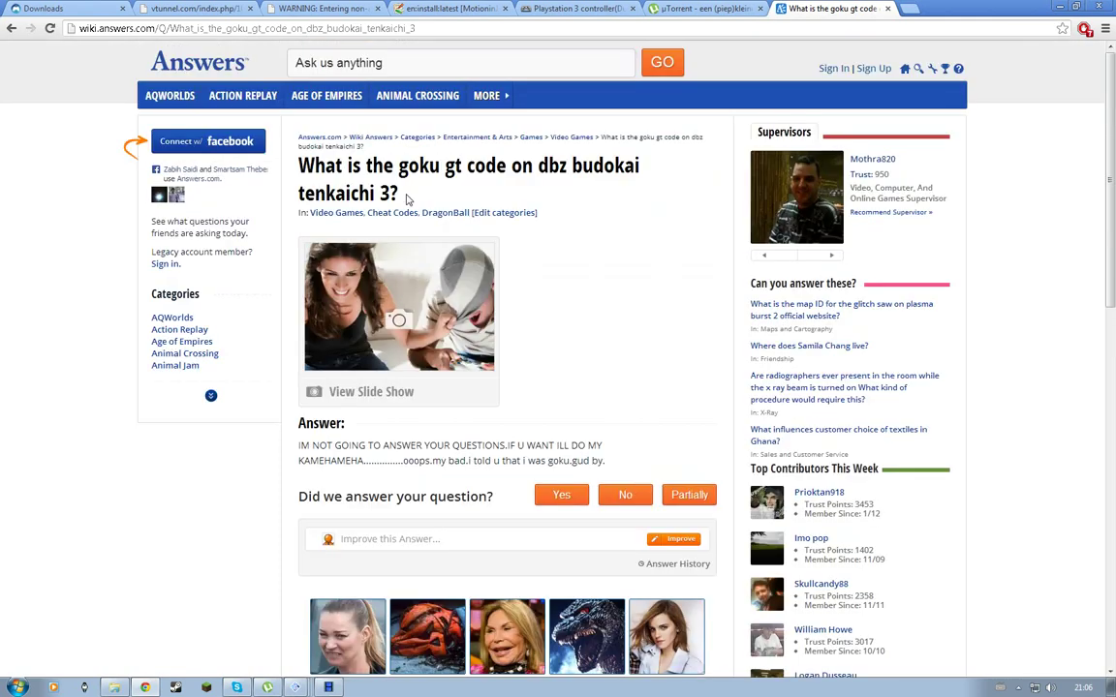
scroll(472, 392, "down", 1)
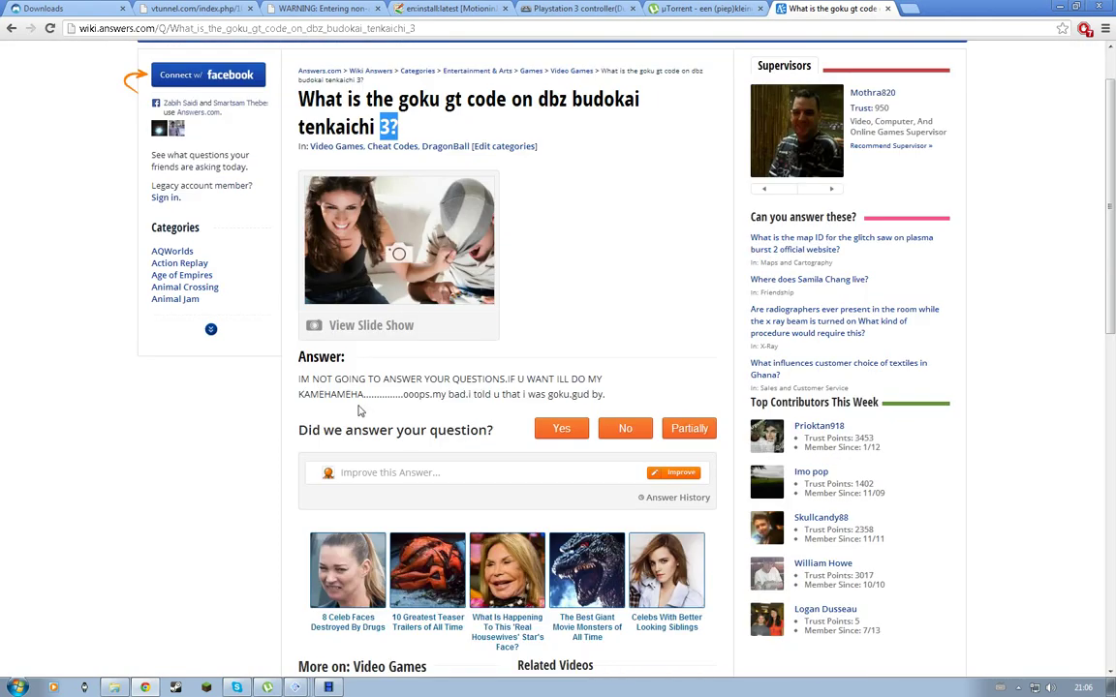
scroll(370, 403, "up", 1)
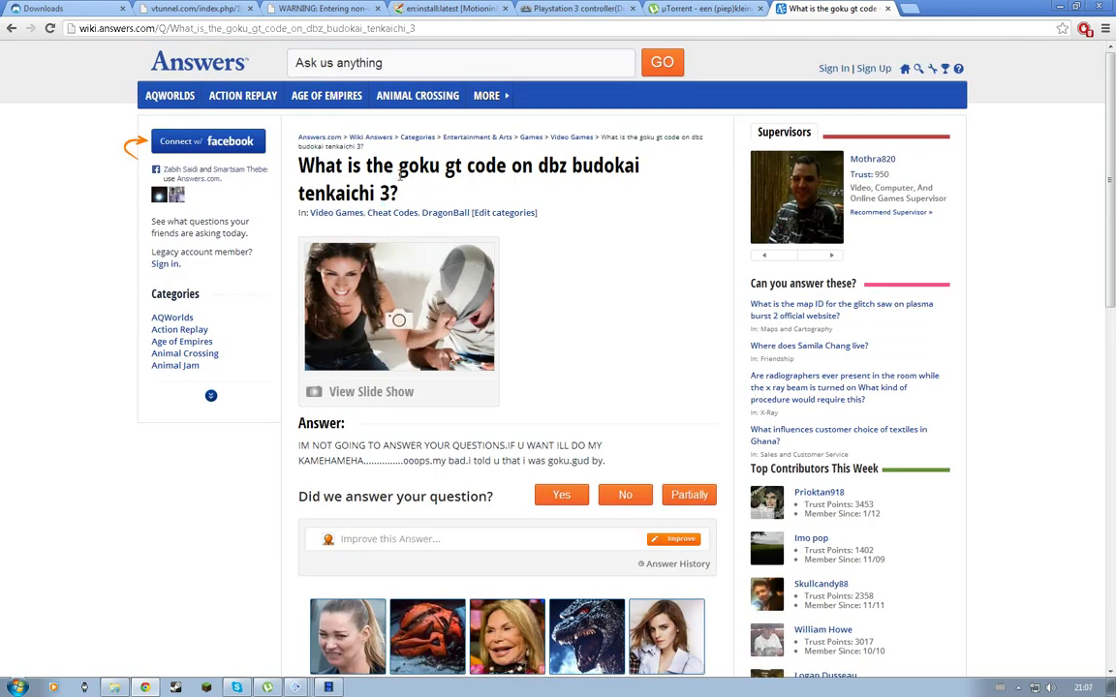
Step: Search google.nl for "goku gt code on dbz budokai tenkaichi 3?" and open the Cheat Code Central page
left_click_drag(399, 177, 411, 166)
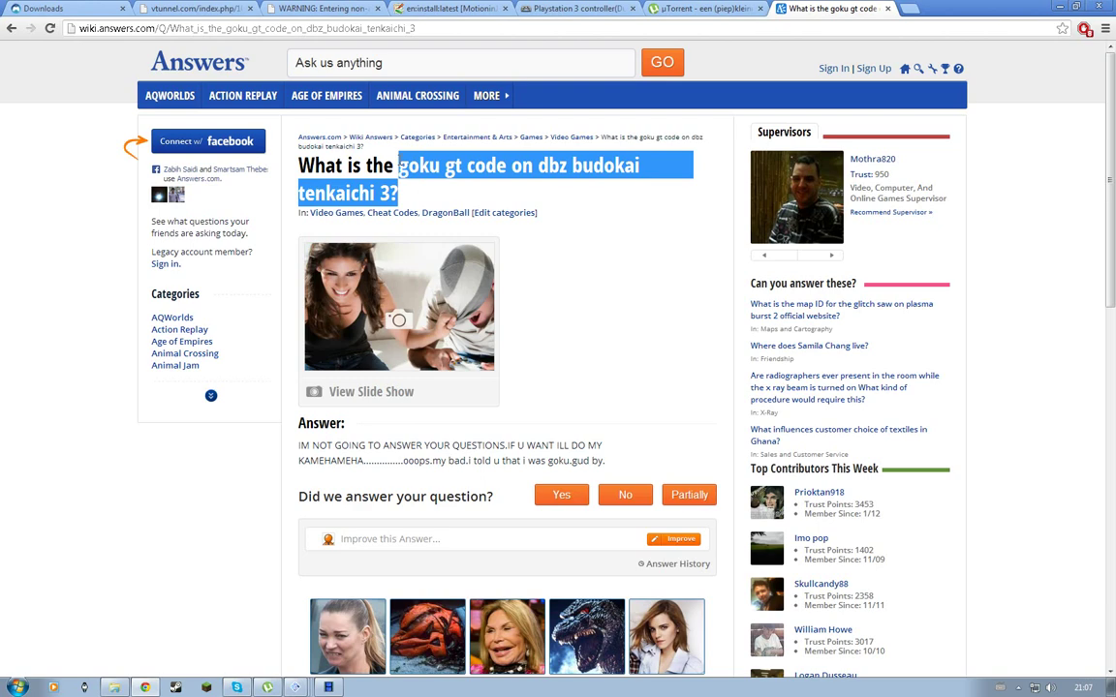
key("ctrl+l")
type("google.nl")
key("Return")
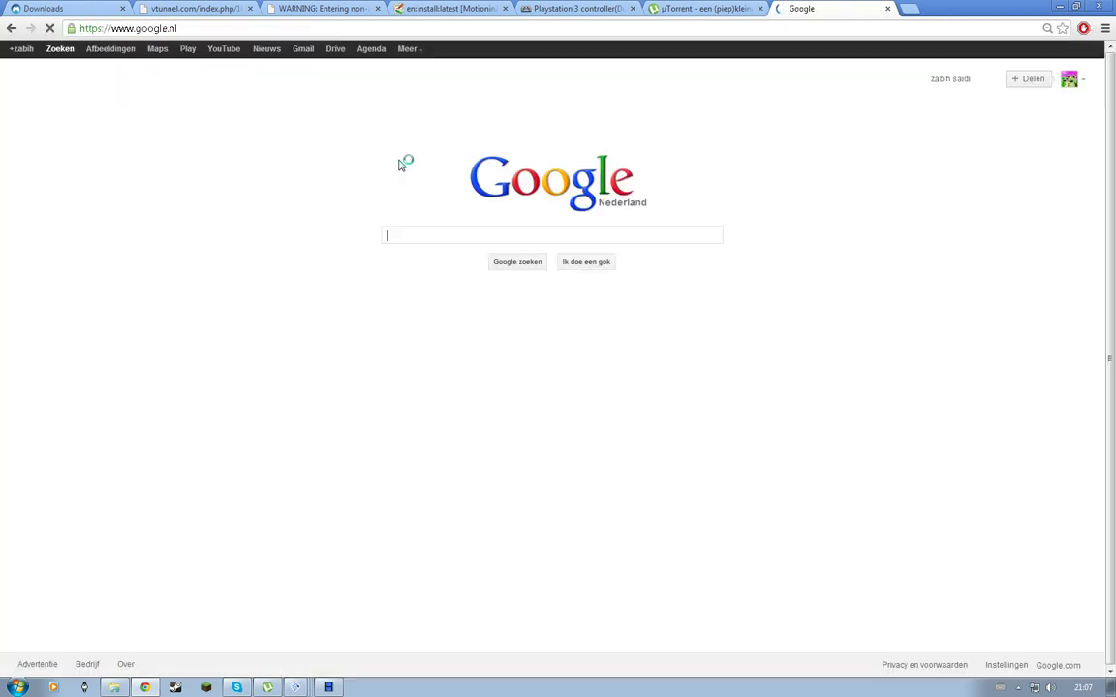
type("goku gt code on dbz budokai tenkaichi 3?")
key("Return")
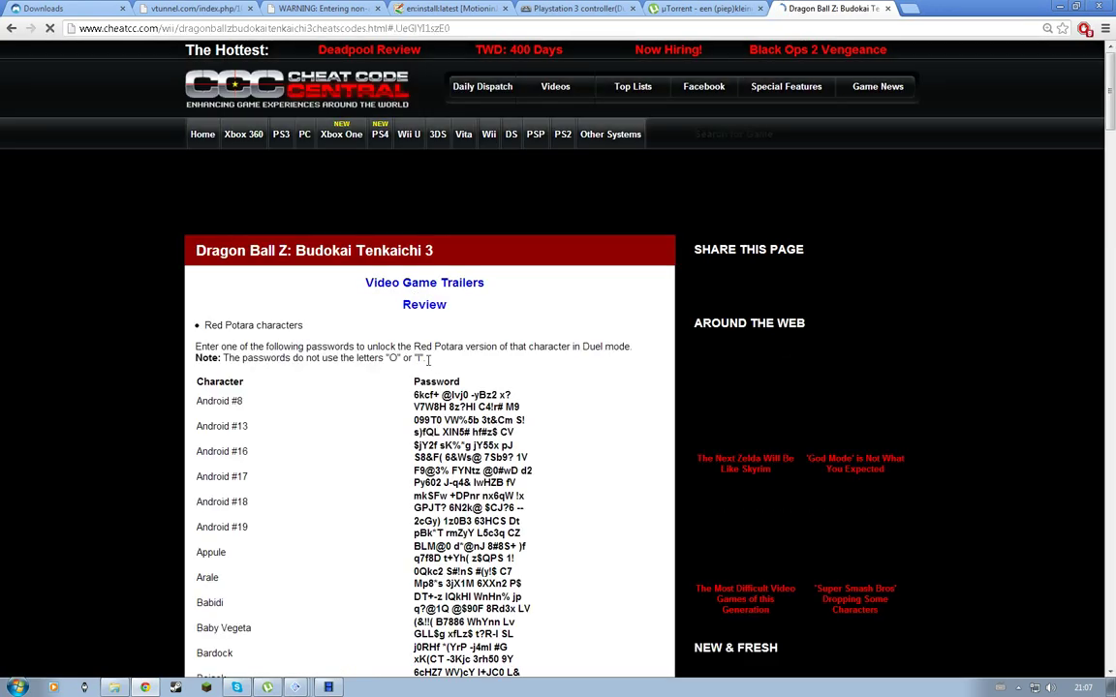
Step: Find "gt goku" in the cheat page's list of Red Potara character passwords
scroll(413, 337, "down", 2)
key("ctrl+f")
type("gt")
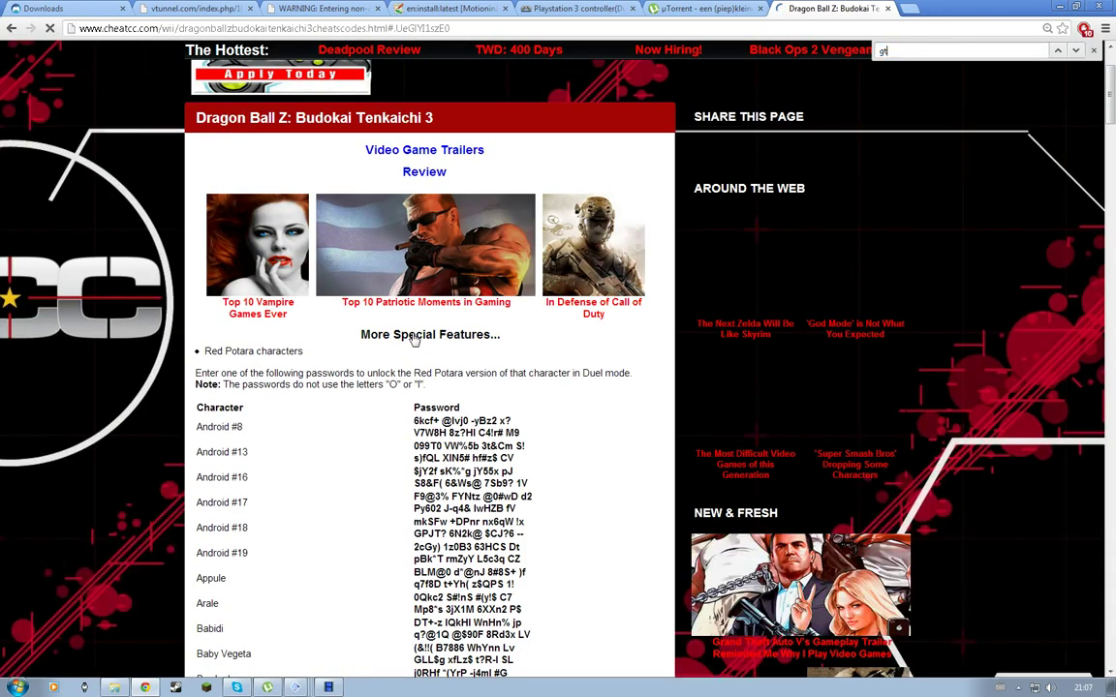
type(" goku")
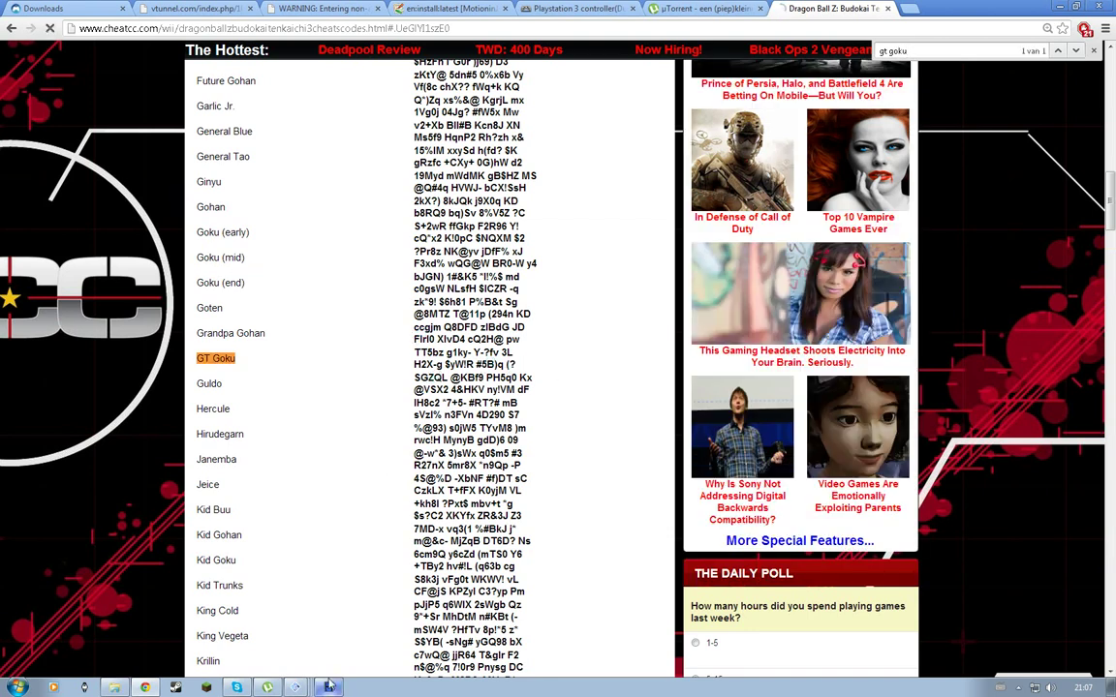
Step: Switch back to PCSX2, open the game's Password Input Screen, and place the windowed game beside the GT Goku entry on the cheat page
left_click(295, 687)
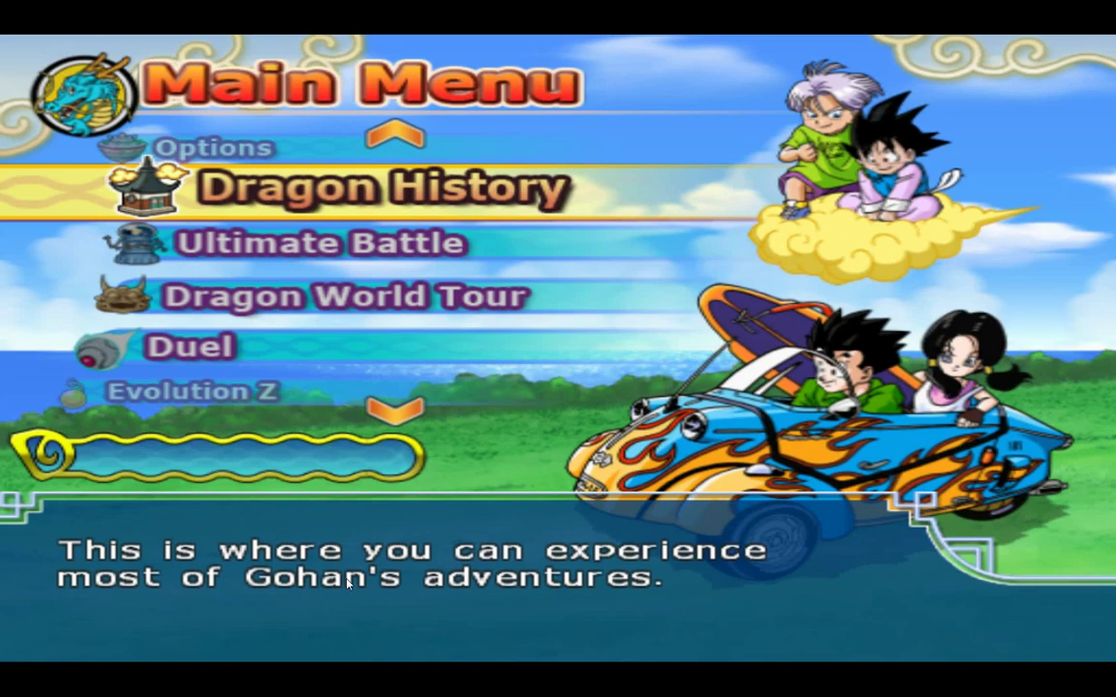
key("Down")
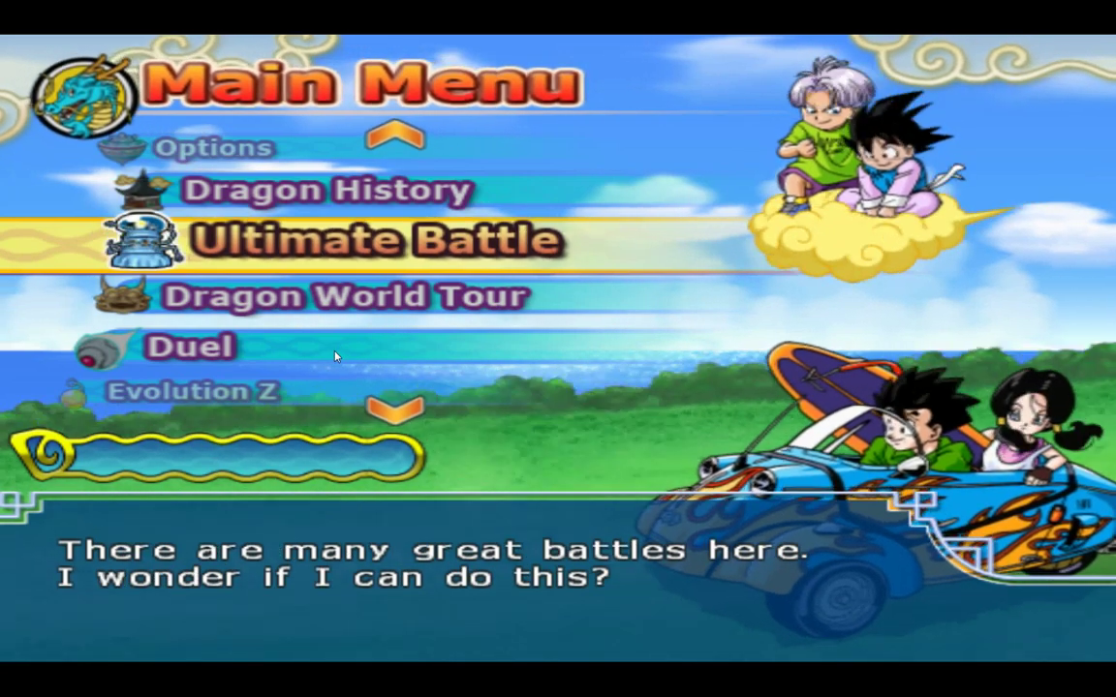
key("Down")
key("Down")
key("Down")
key("Down")
key("Down")
key("Down")
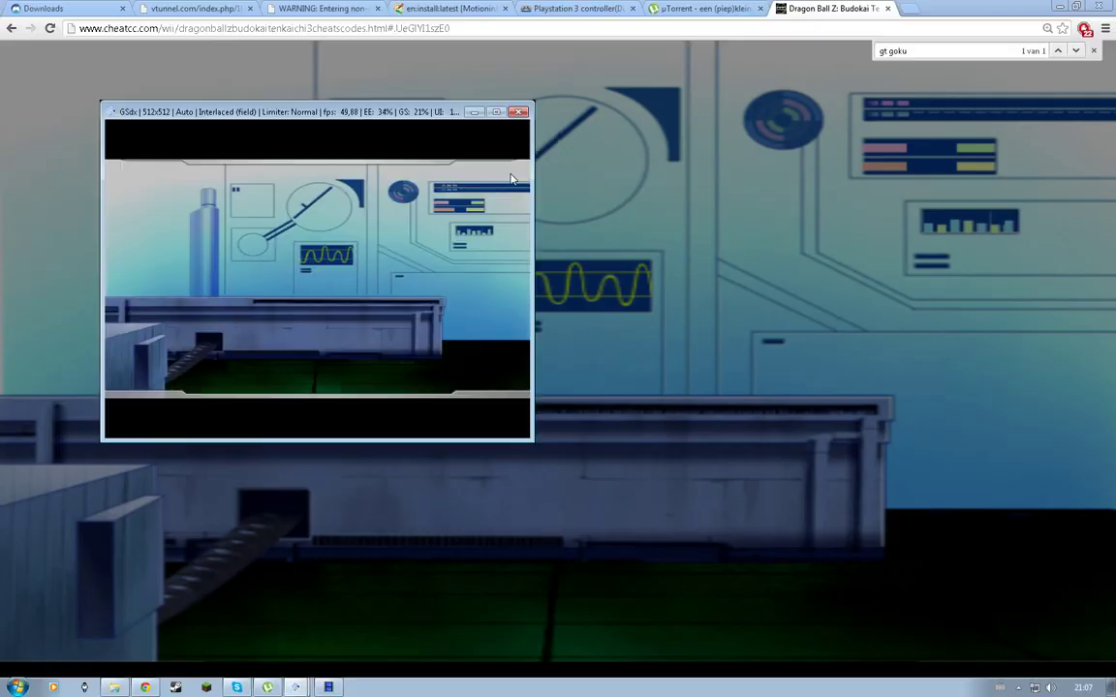
left_click_drag(390, 116, 896, 180)
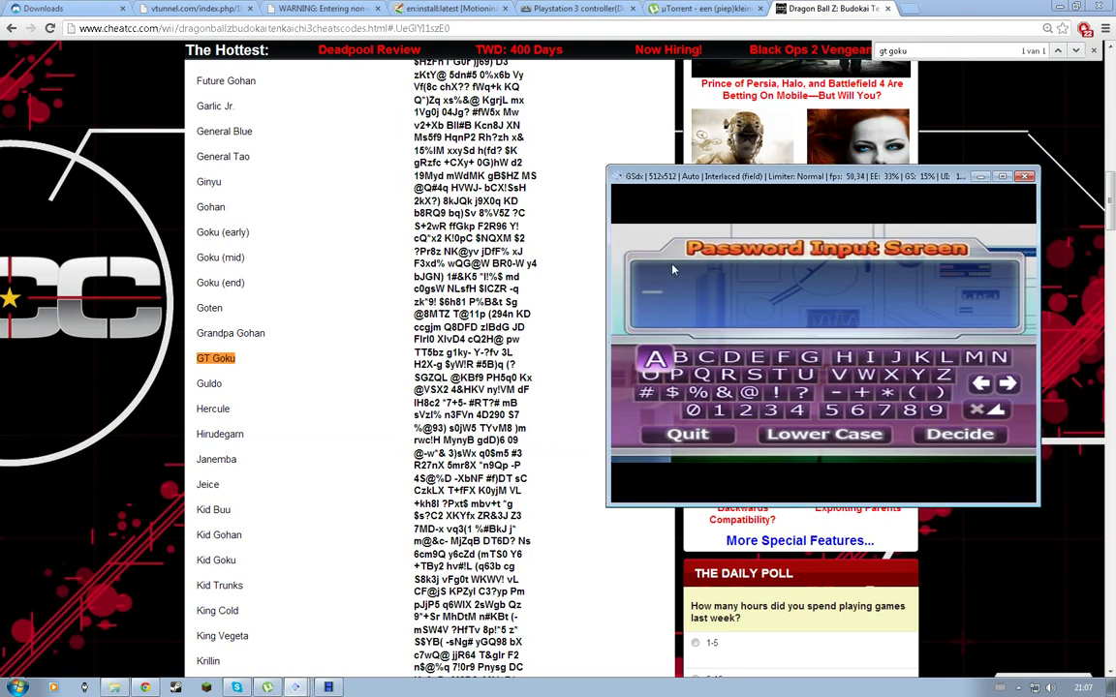
Step: Enter the first three characters of the GT Goku password on the Password Input Screen
key("Down")
key("Right")
key("Right")
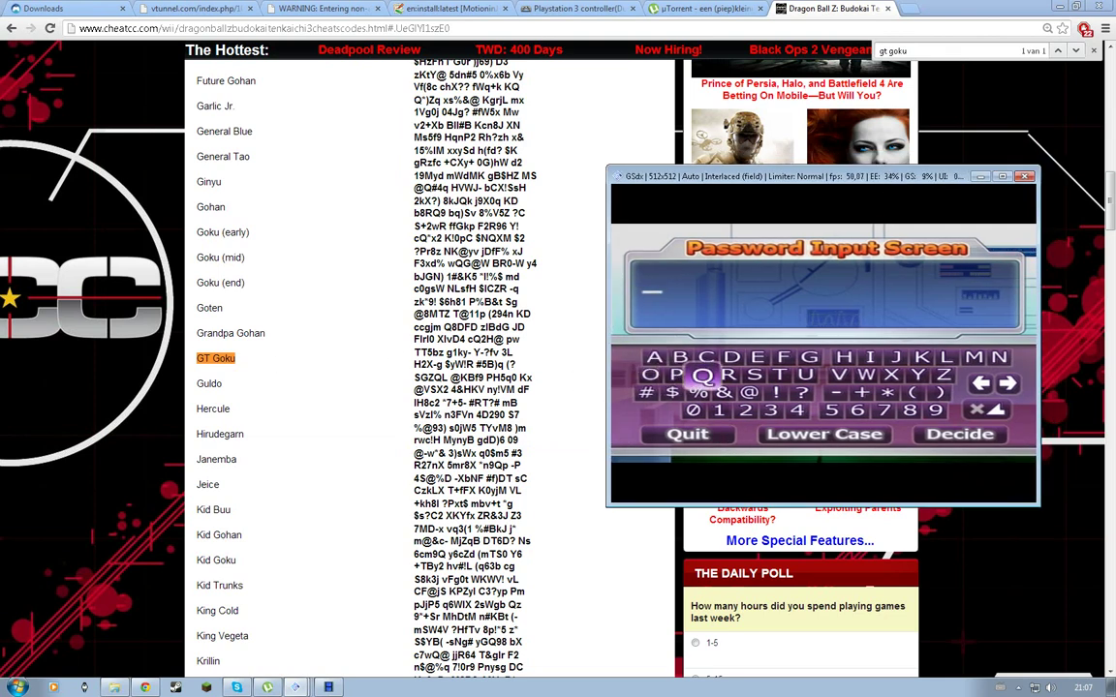
key("Right")
key("Right")
key("Right")
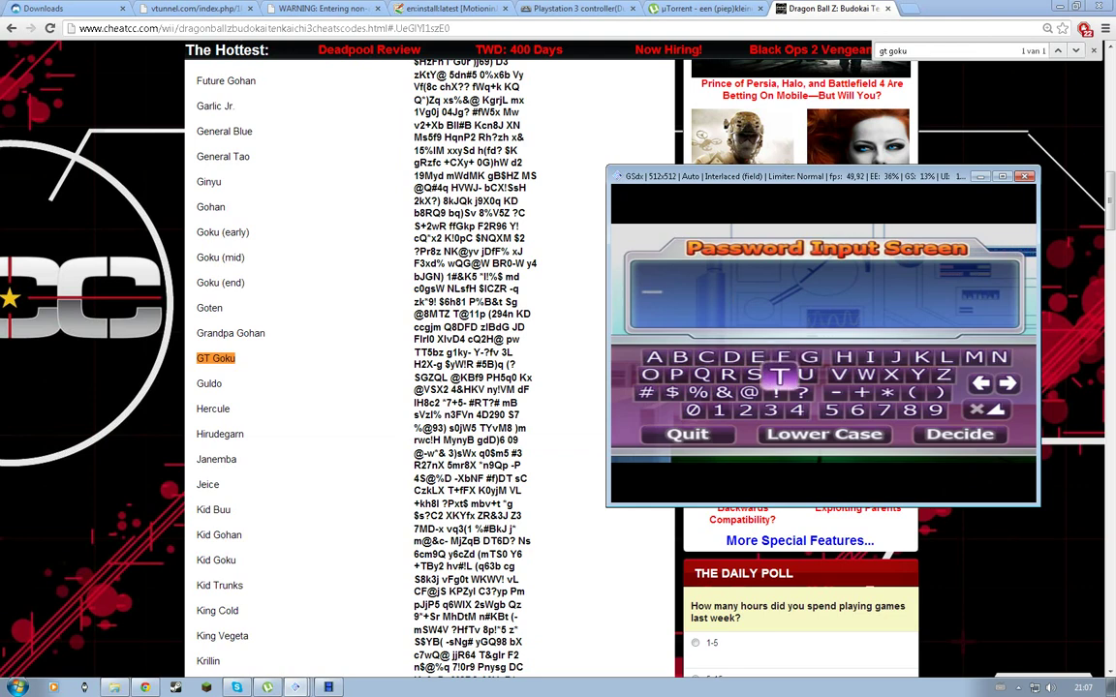
key("Up")
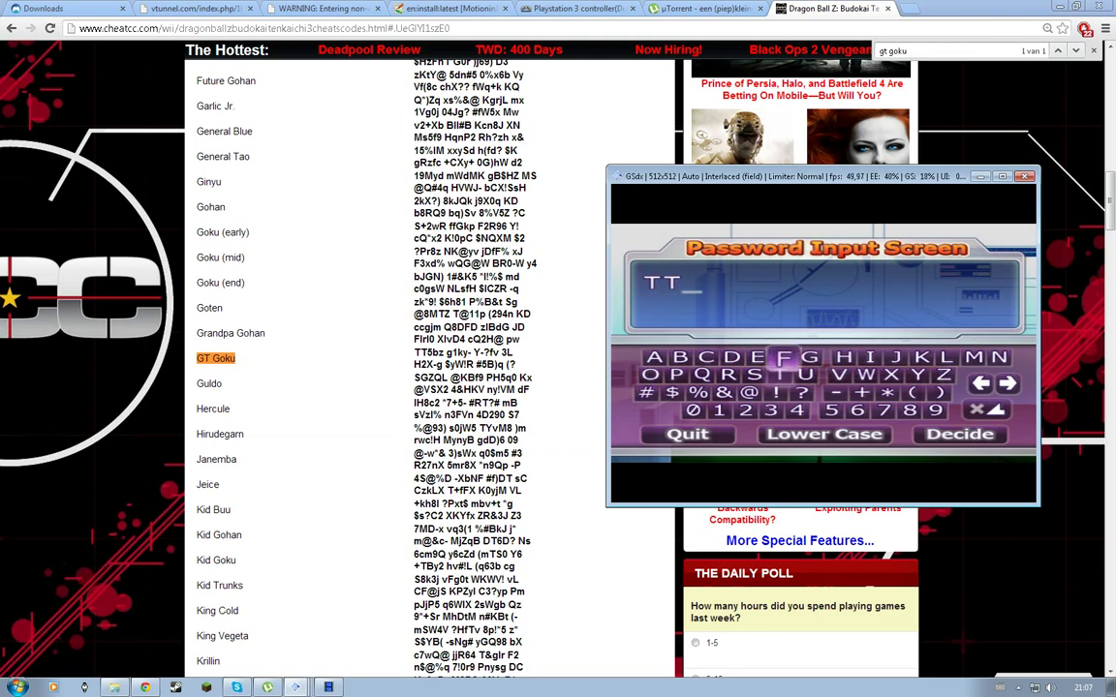
key("Down")
key("Down")
key("Down")
key("Right")
key("Return")
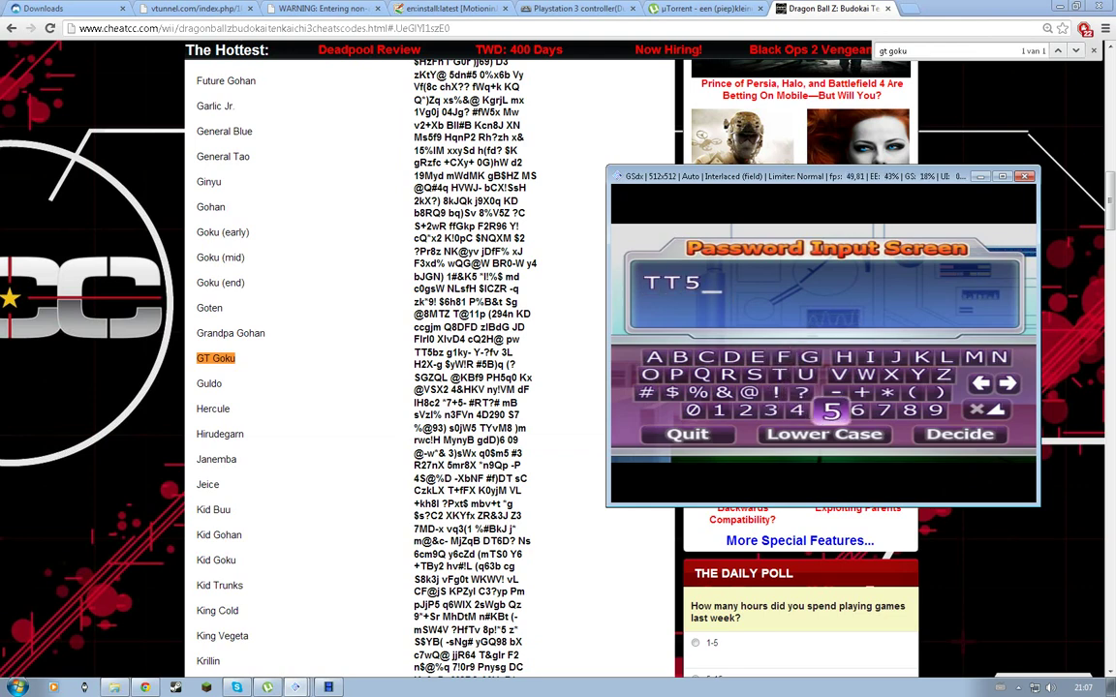
Step: Switch the on-screen keyboard to lower case and enter the fourth character of the GT Goku password
key("Left")
key("Up")
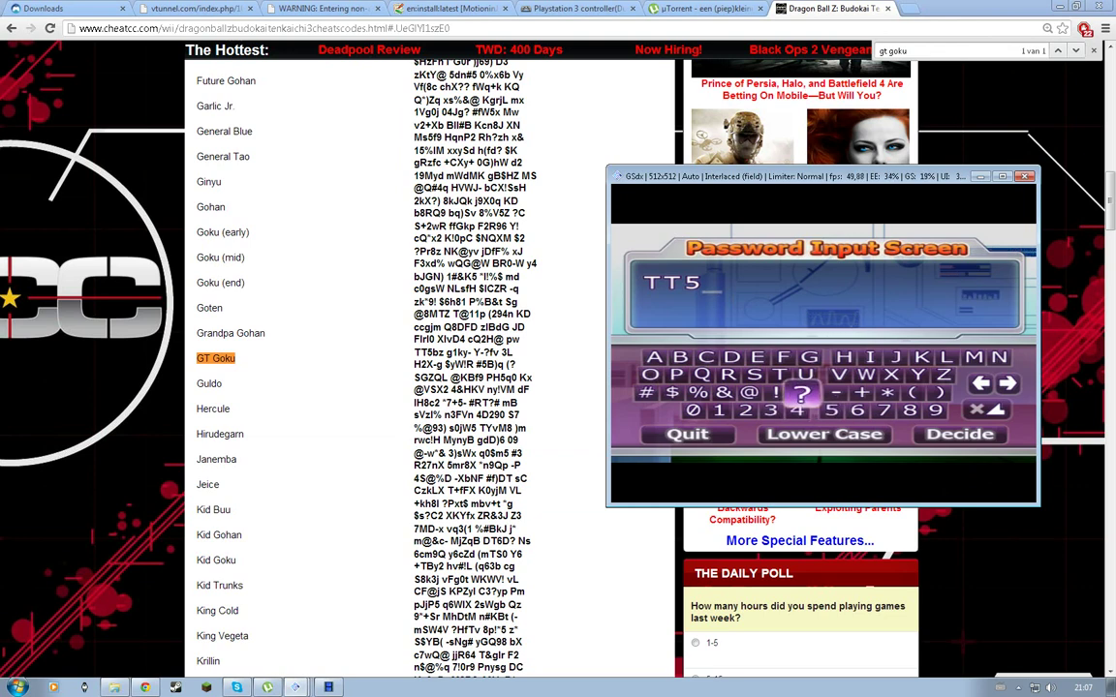
key("Up")
key("Down")
key("Down")
key("Down")
key("Return")
key("Up")
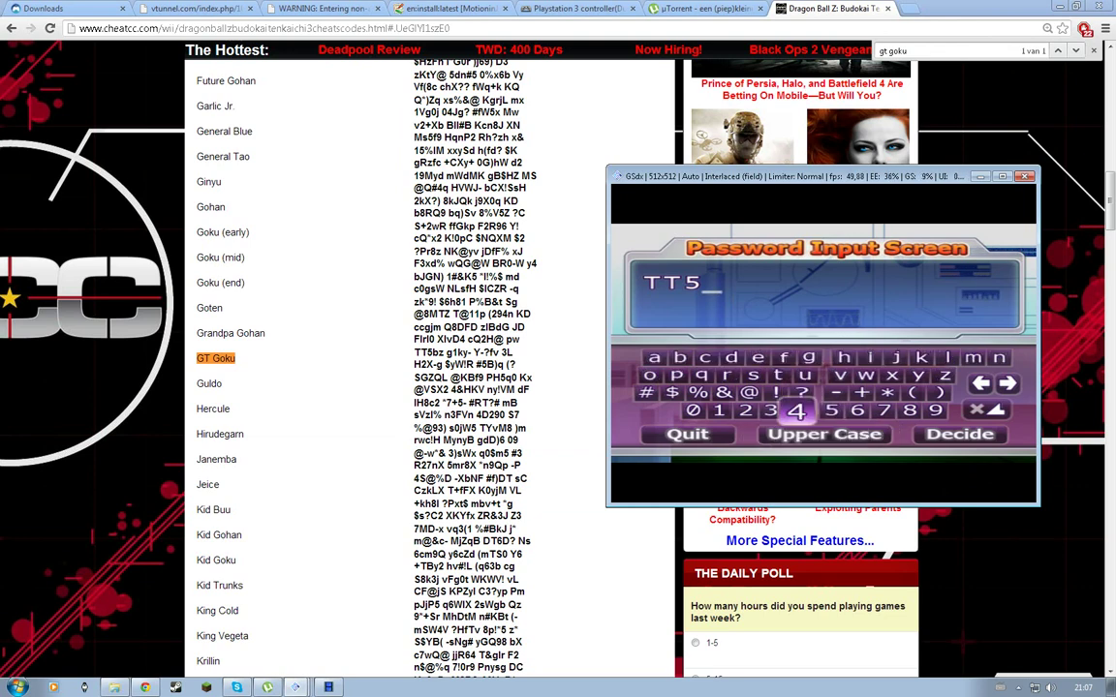
key("Up")
key("Up")
key("Up")
key("Left")
key("Left")
key("Left")
key("Left")
key("Left")
key("Return")
Step: Enter the fifth character of the GT Goku password, completing its first group
key("Right")
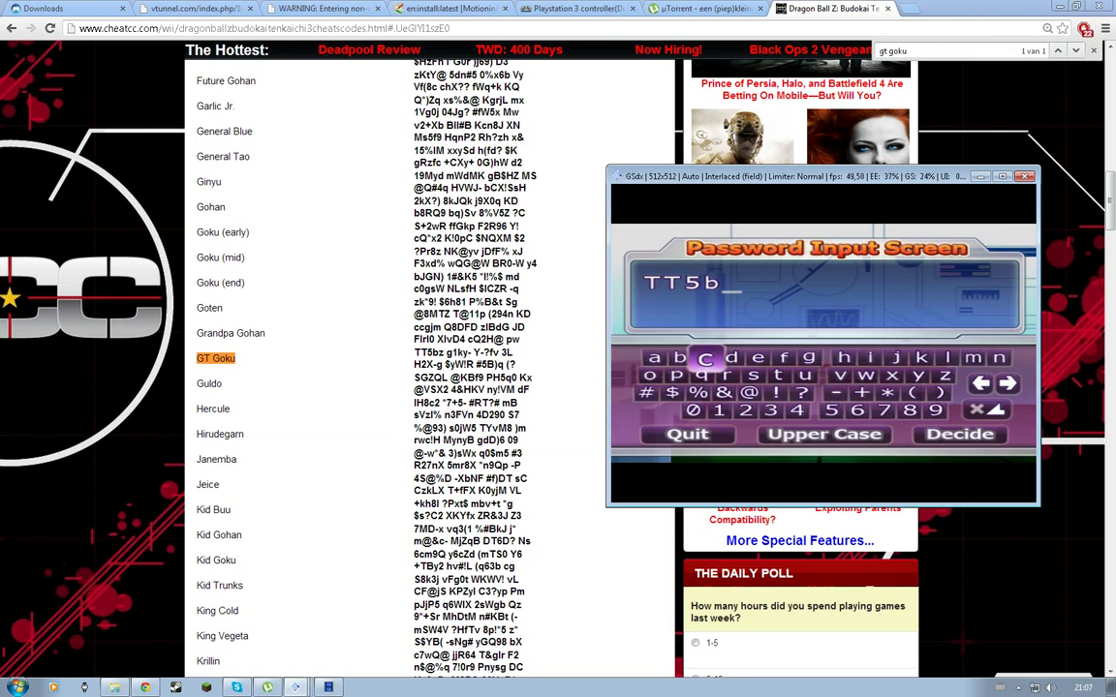
key("Down")
key("Right")
key("Right")
key("Right")
key("Right")
key("Right")
key("Right")
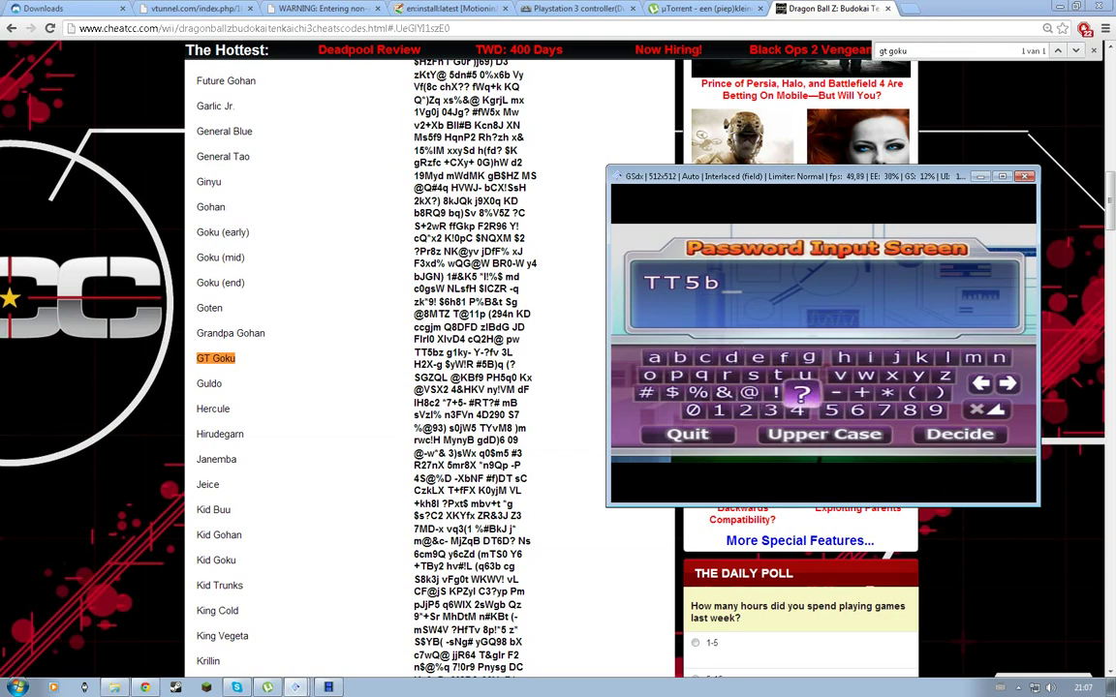
key("Right")
key("Right")
key("Right")
key("Right")
key("Return")
Step: Enter the first lower-case letter of the second group in the GT Goku password
key("Down")
key("Down")
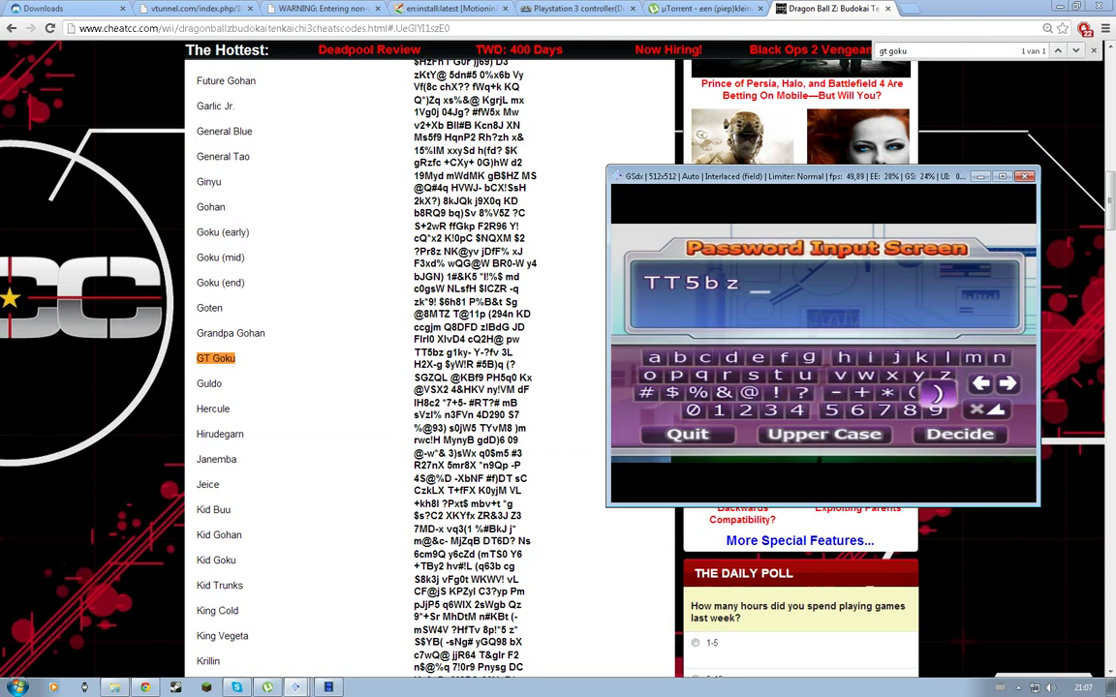
key("Down")
key("Left")
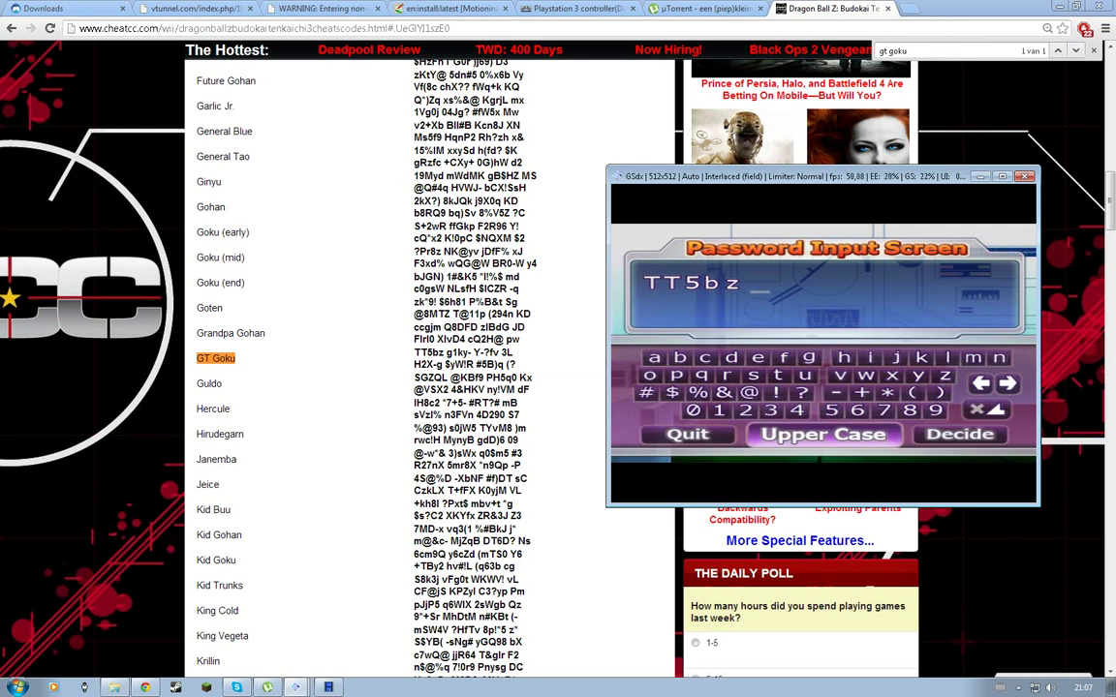
key("Up")
key("Up")
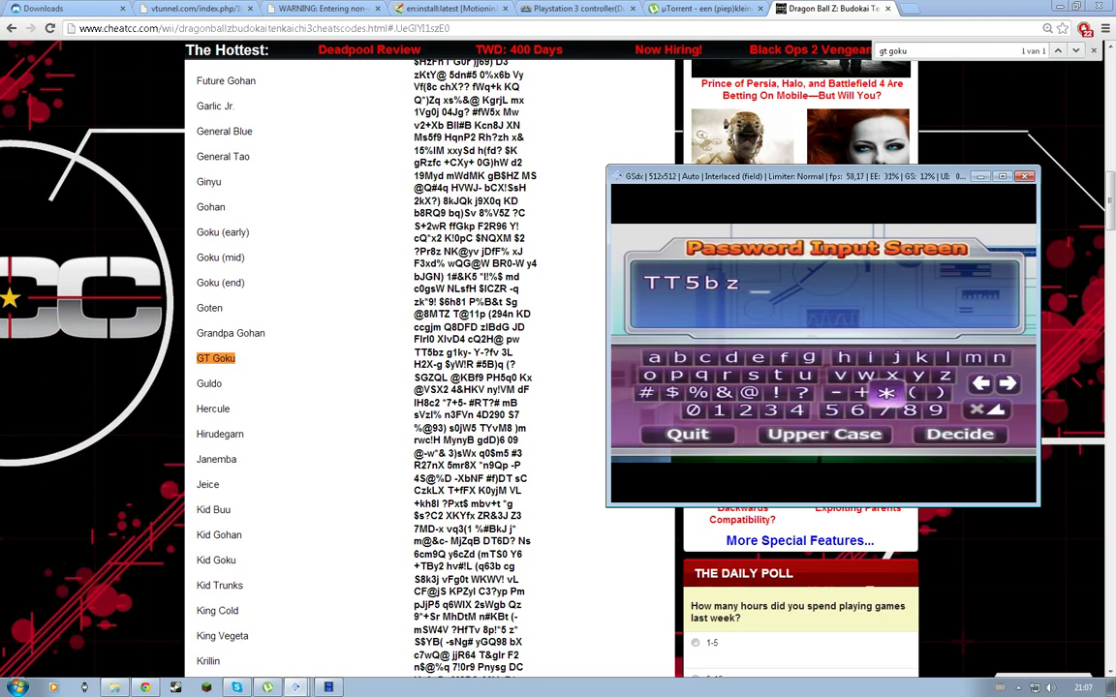
key("Left")
key("Left")
key("Left")
key("Left")
key("Up")
key("Up")
key("Right")
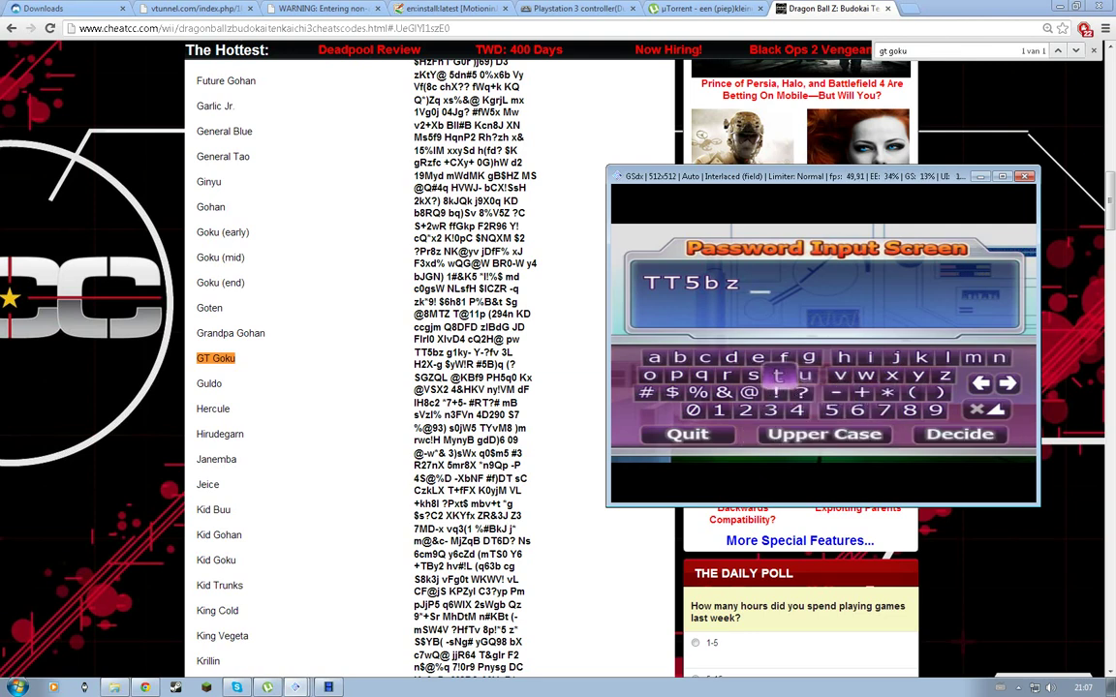
key("Return")
Step: Enter the second character of the second group in the GT Goku password
key("Left")
key("Left")
key("Down")
key("Down")
key("Down")
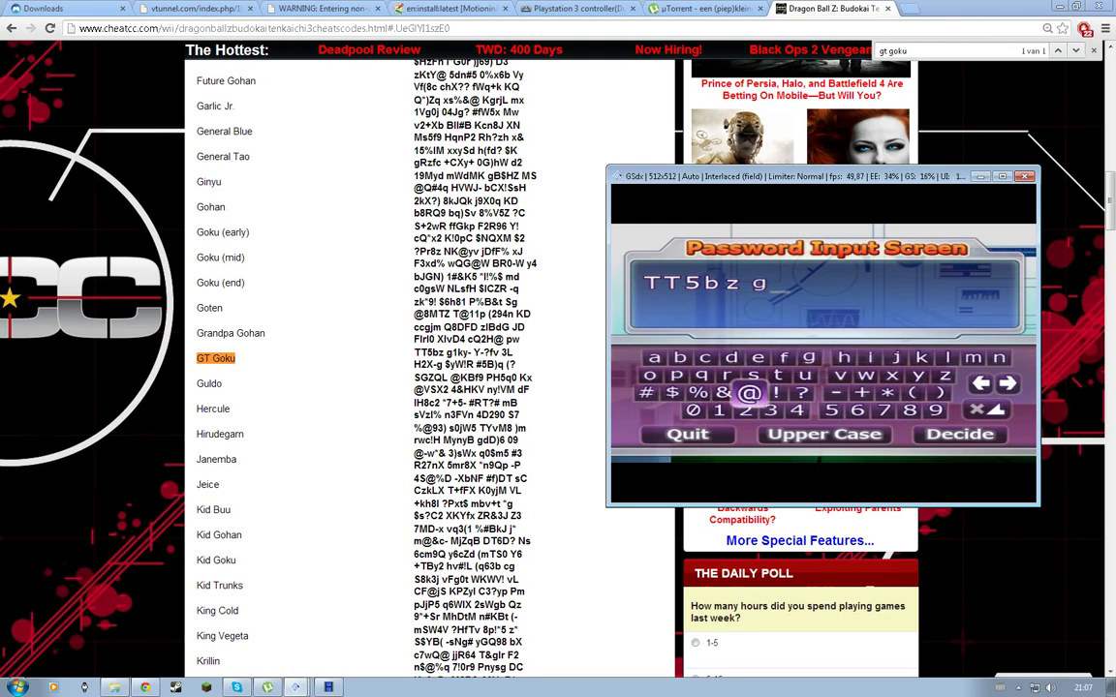
key("Left")
key("Return")
Step: Enter the third character of the second group in the GT Goku password
key("Right")
key("Right")
key("Up")
key("Up")
key("Up")
key("Right")
key("Right")
key("Right")
key("Right")
key("Right")
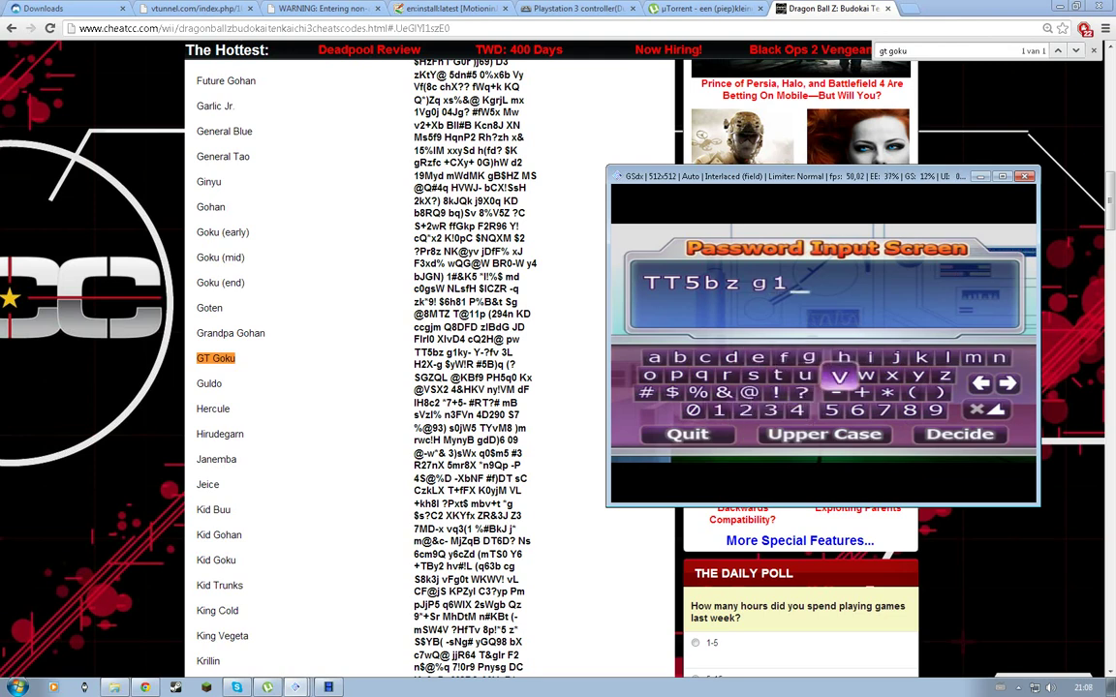
key("Return")
Step: Enter the fourth character of the second group in the GT Goku password
key("Left")
key("Left")
key("Left")
key("Down")
key("Right")
key("Right")
key("Right")
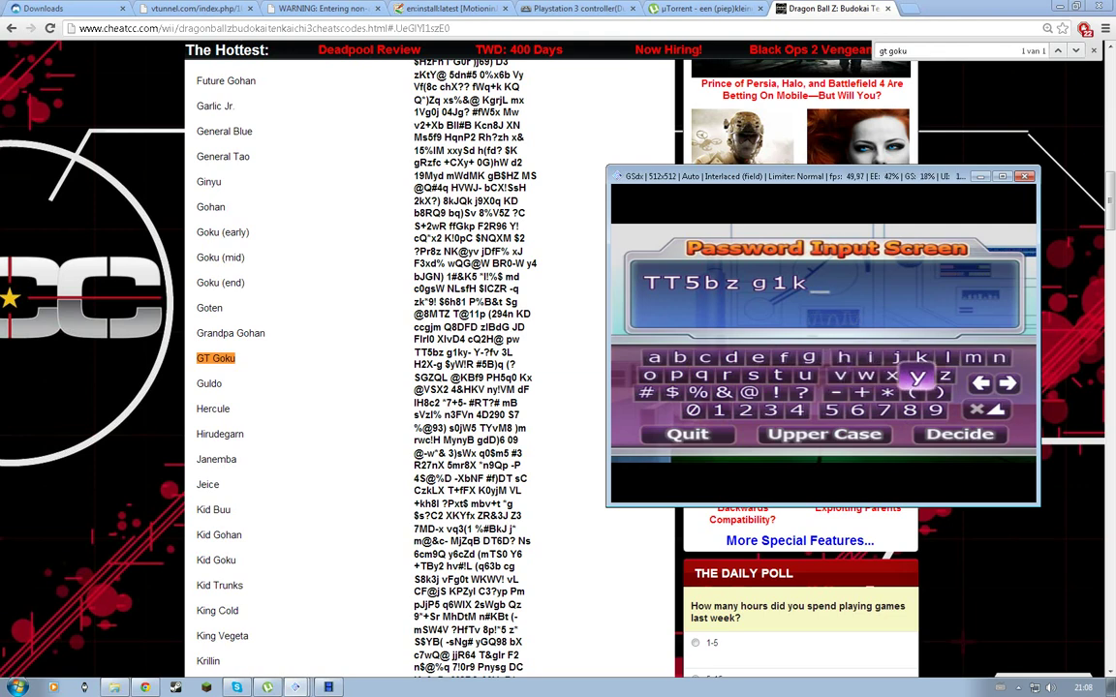
key("Return")
Step: Enter the fifth character of the second group in the GT Goku password, completing that group
key("Left")
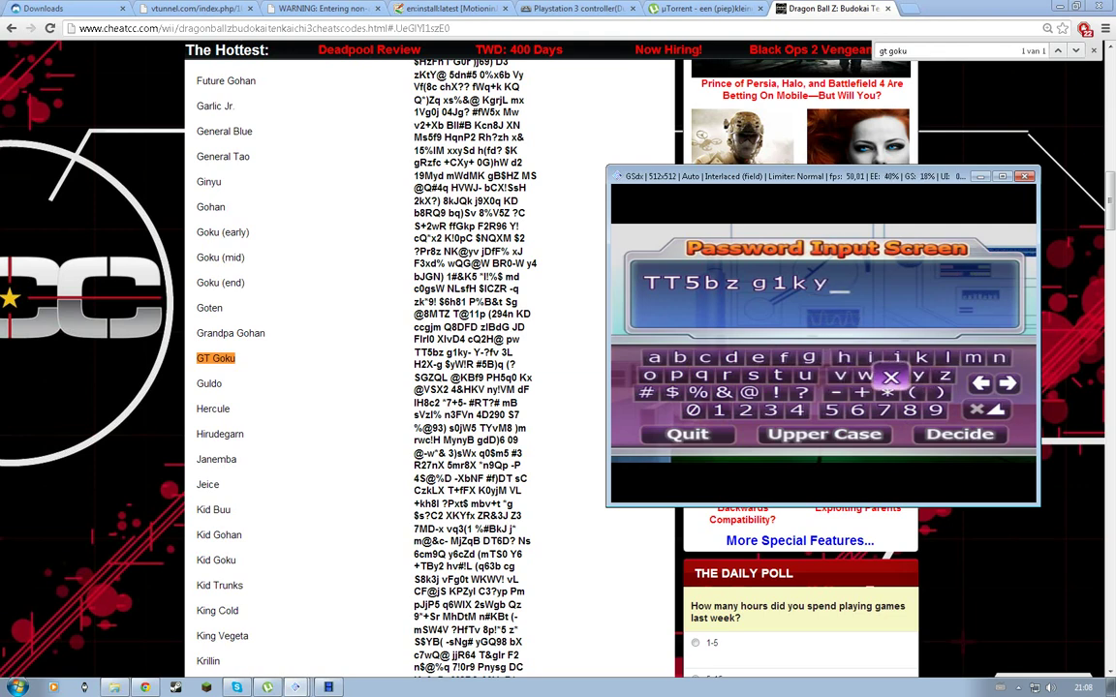
key("Left")
key("Left")
key("Down")
key("Return")
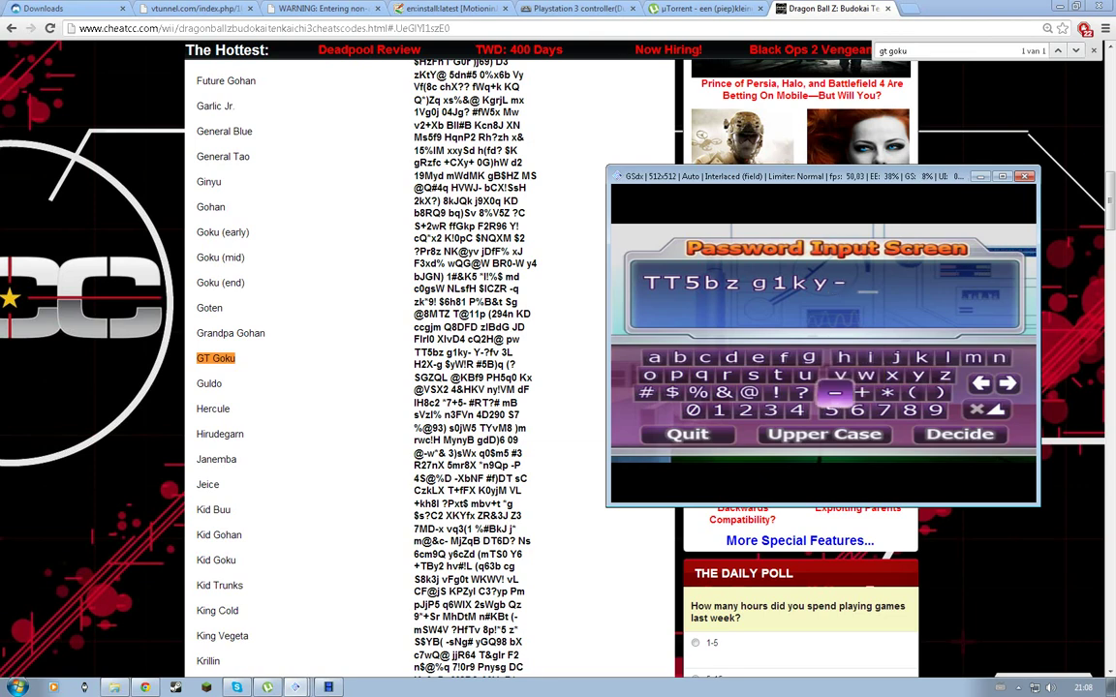
Step: Switch the on-screen keyboard to upper case and enter the first character of the GT Goku password's third group
key("Down")
key("Down")
key("Return")
key("Up")
key("Up")
key("Up")
key("Up")
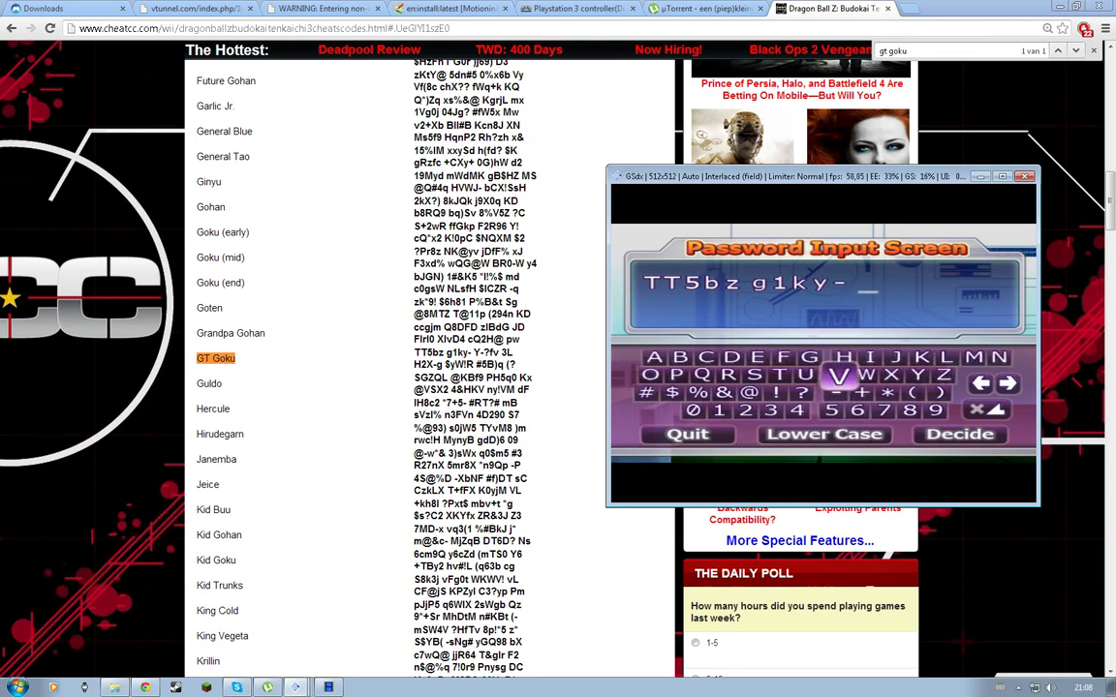
key("Right")
key("Right")
key("Right")
key("Down")
key("Return")
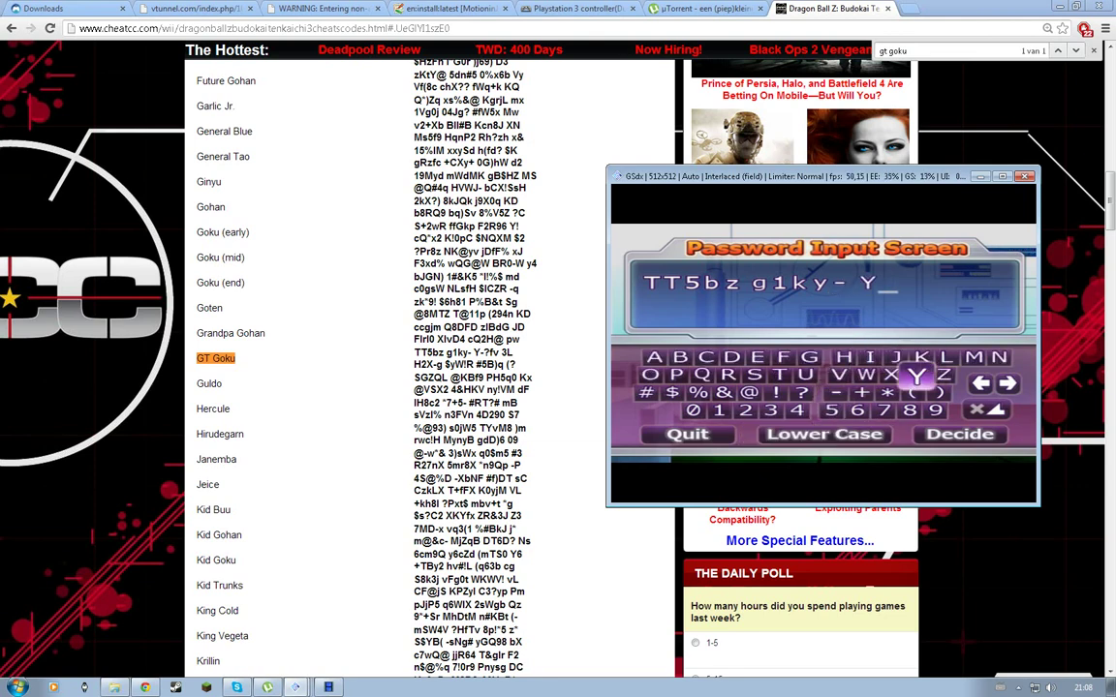
Step: Enter the second and third characters of the third group in the GT Goku password
key("Left")
key("Left")
key("Left")
key("Down")
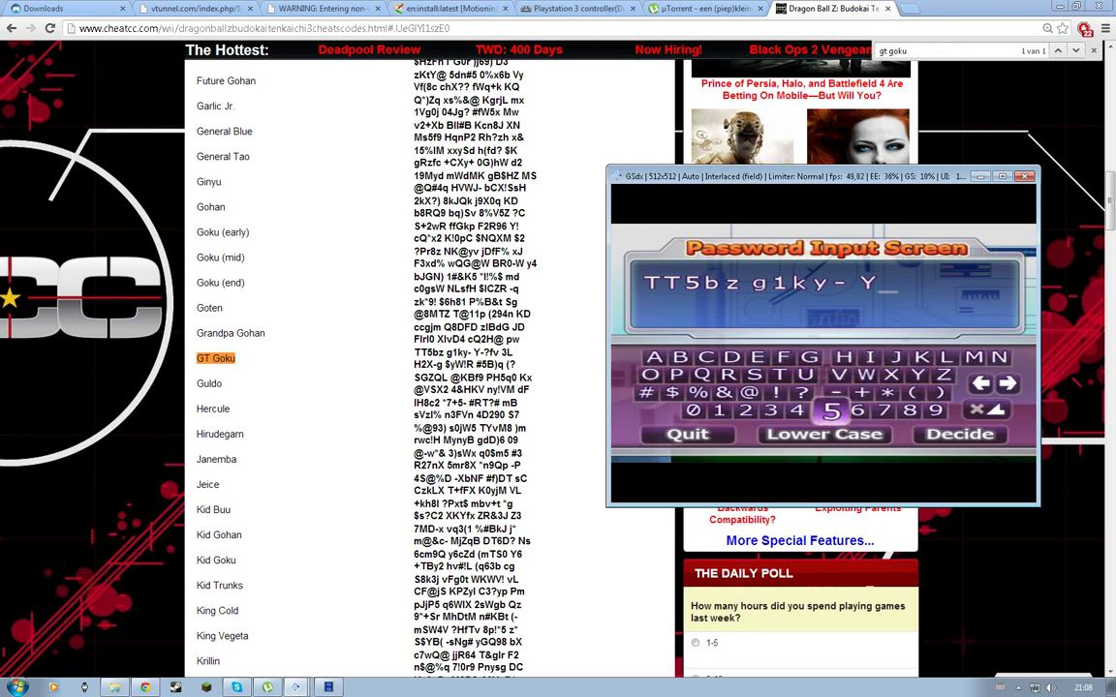
key("Return")
key("Left")
key("Return")
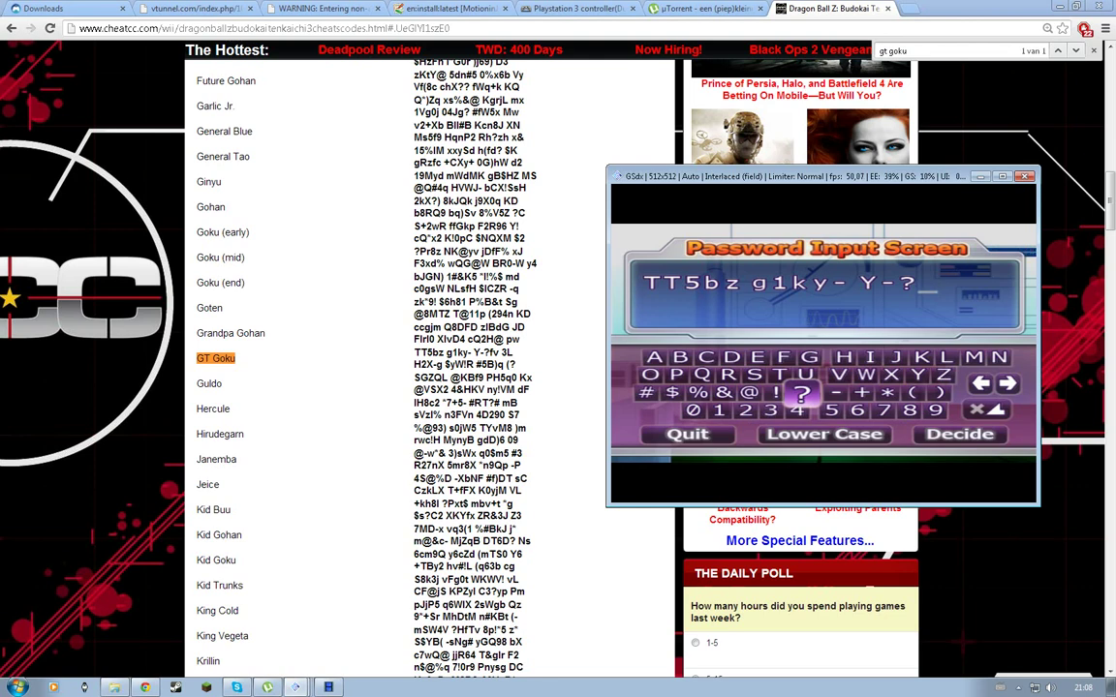
Step: Switch the on-screen keyboard to lower case and enter the fourth character of the GT Goku password's third group
key("Down")
key("Down")
key("Return")
key("Up")
key("Up")
key("Up")
key("Left")
key("Up")
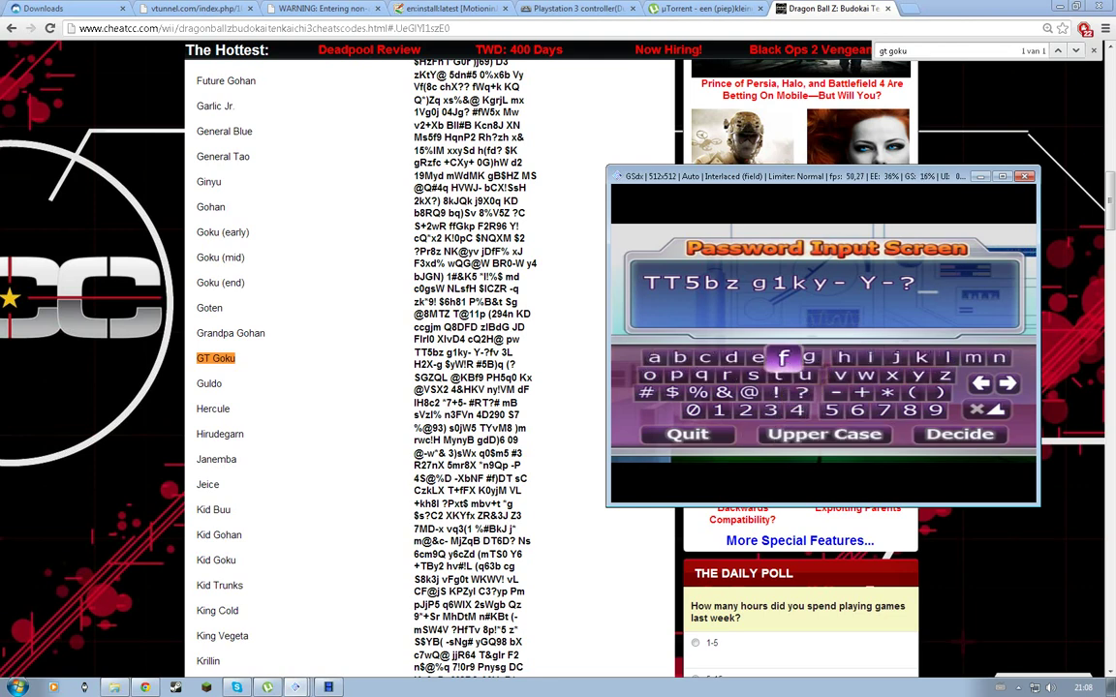
key("Return")
Step: Enter the fifth character of the third group in the GT Goku password, completing that group
key("Right")
key("Right")
key("Right")
key("Right")
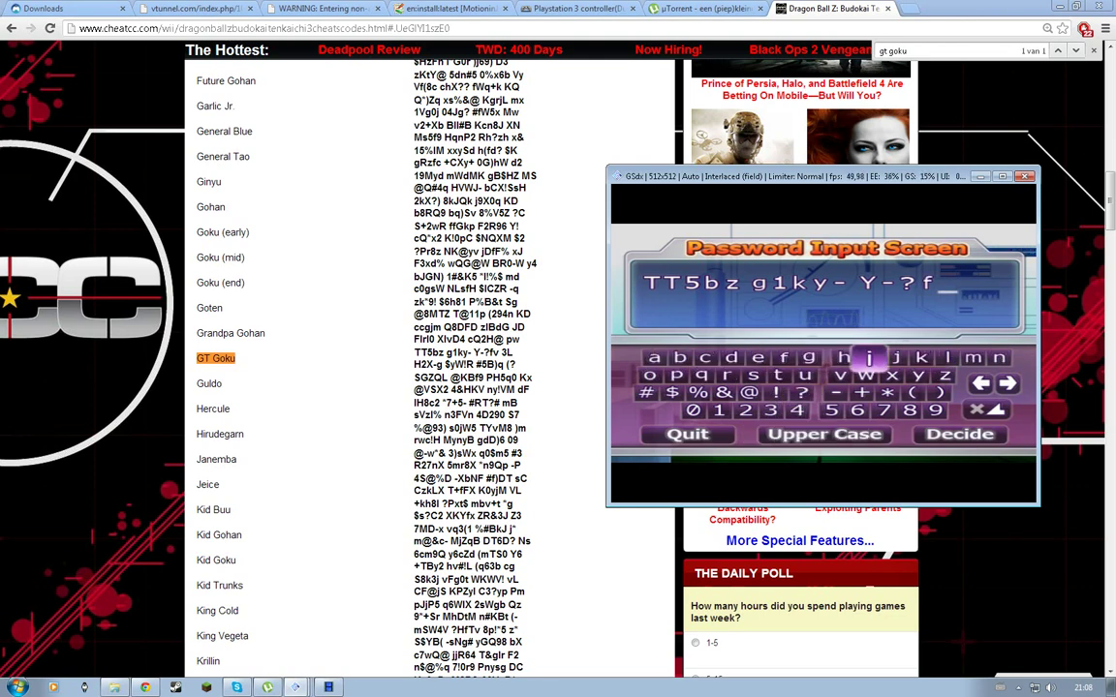
key("Down")
key("Left")
Step: Enter the first character of the fourth group in the GT Goku password
key("Left")
key("Down")
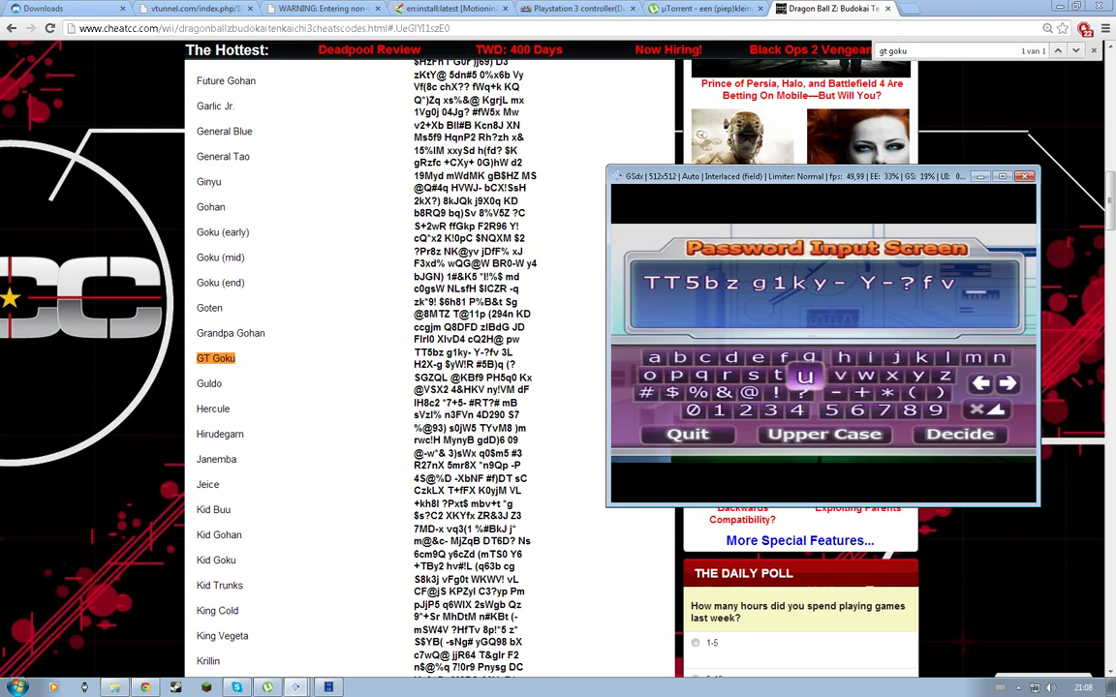
key("Down")
key("Return")
Step: Switch the on-screen keyboard to upper case and enter the last character of the GT Goku password's first line
key("Down")
key("Return")
key("Up")
key("Up")
key("Up")
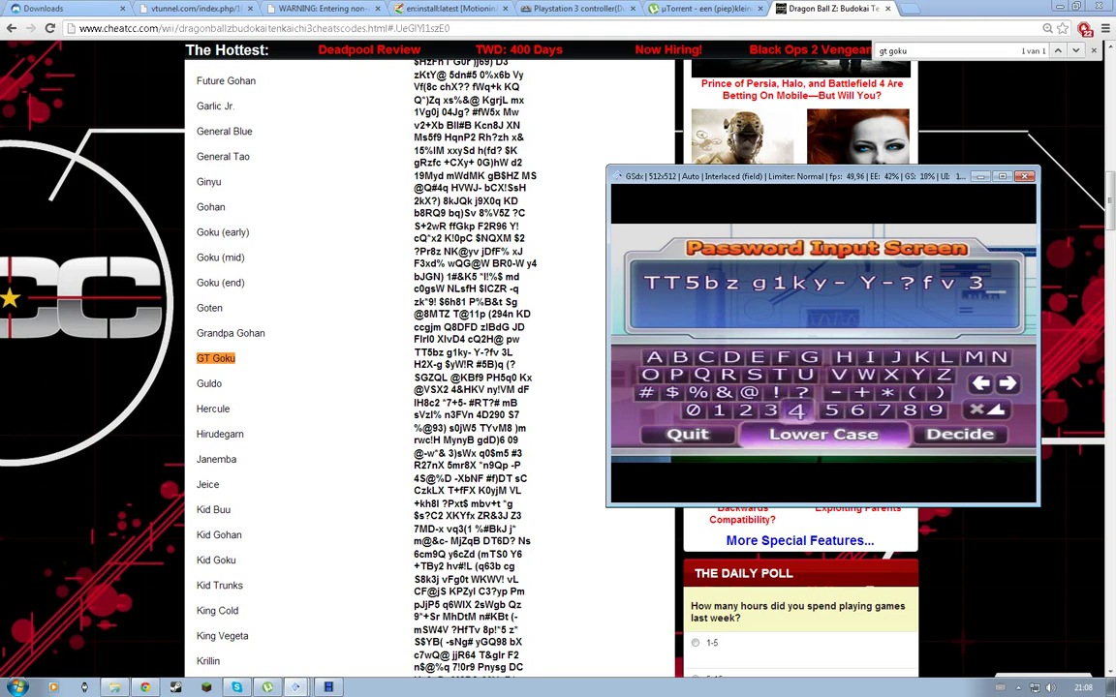
key("Up")
key("Right")
key("Right")
key("Right")
key("Right")
key("Right")
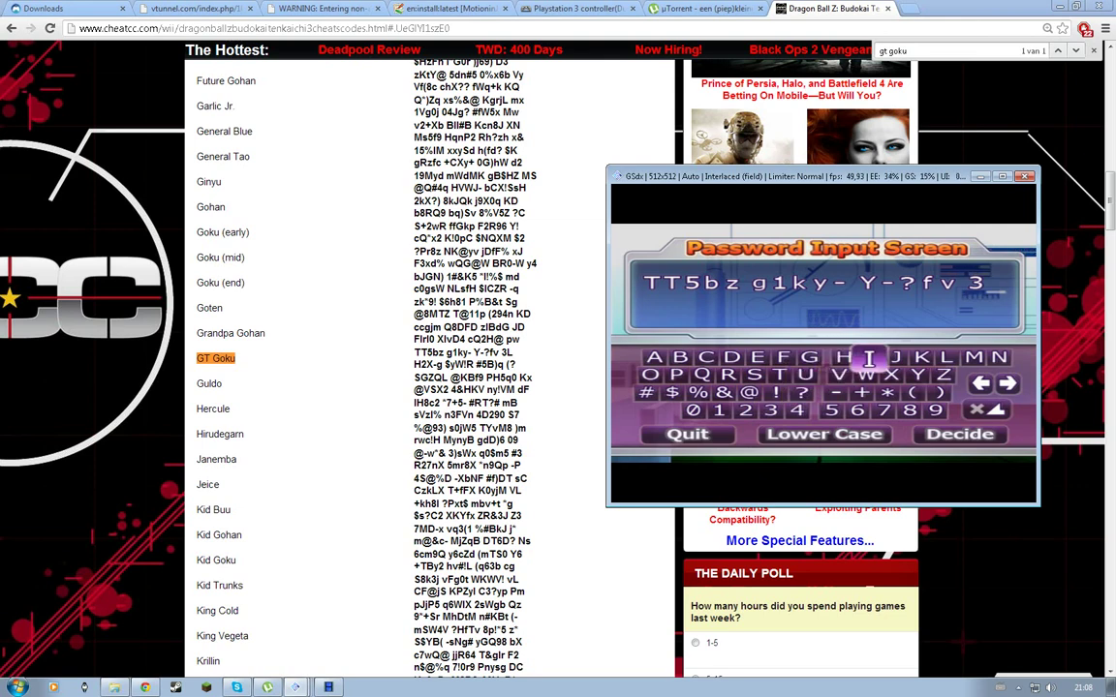
key("Return")
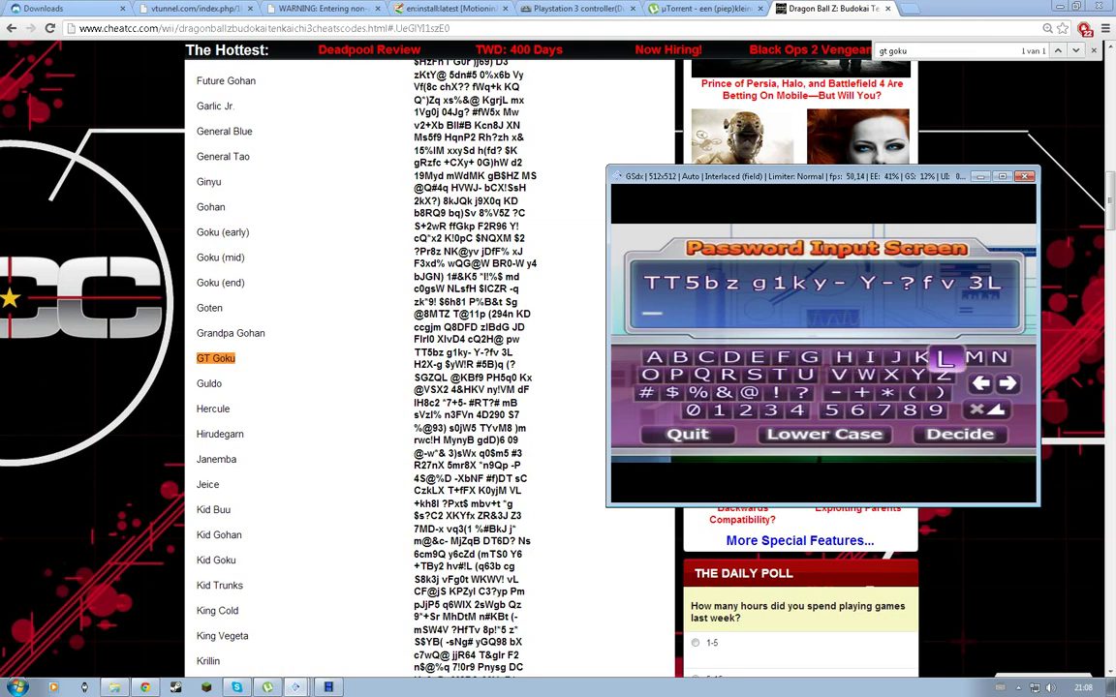
Step: Enter the first character of the GT Goku password's second line
key("Left")
key("Left")
key("Left")
key("Left")
key("Left")
key("Left")
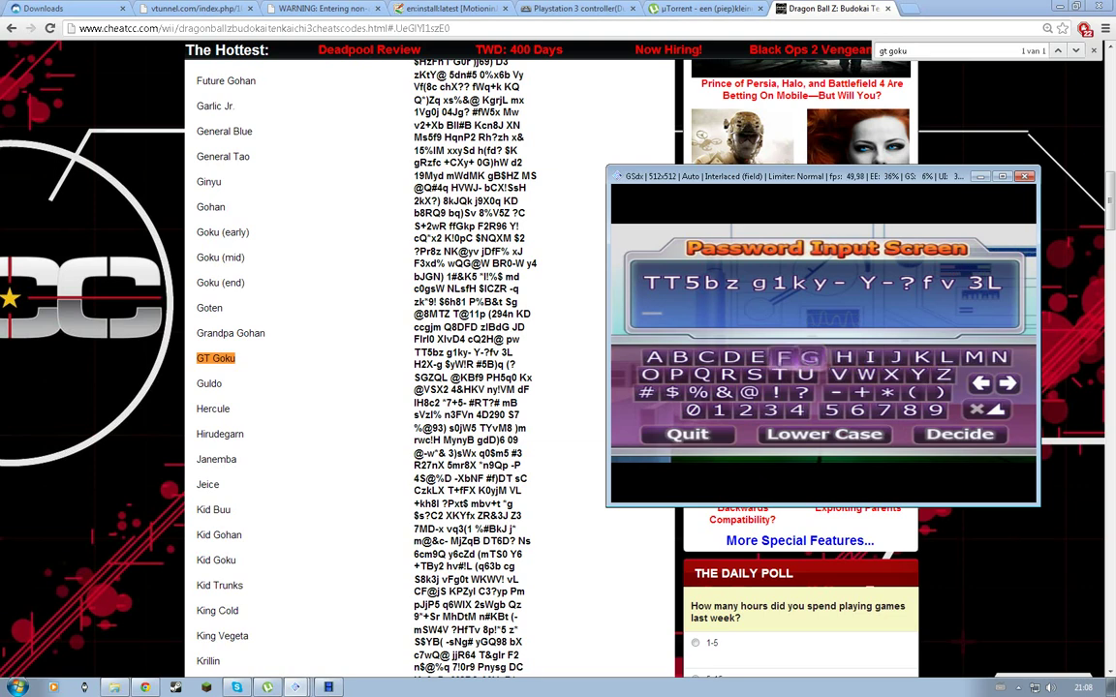
key("Right")
key("Right")
key("Return")
Step: Enter the second character of the GT Goku password's second line
key("Left")
key("Left")
key("Left")
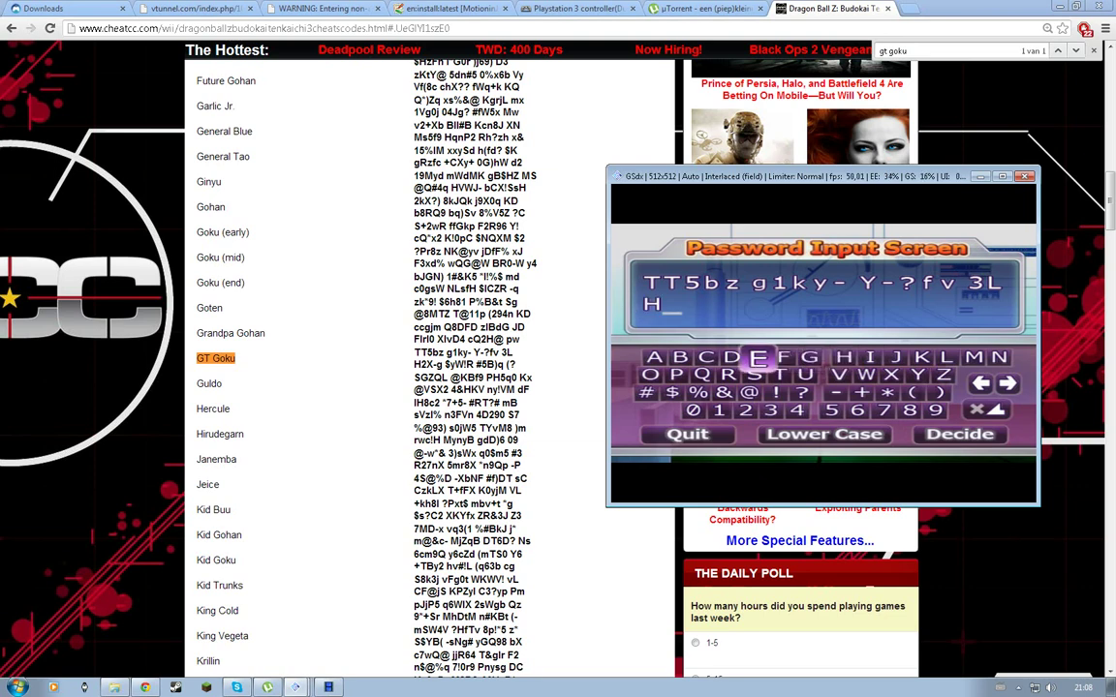
key("Down")
key("Down")
key("Down")
key("Return")
Step: Enter the third character of the GT Goku password's second line
key("Up")
key("Up")
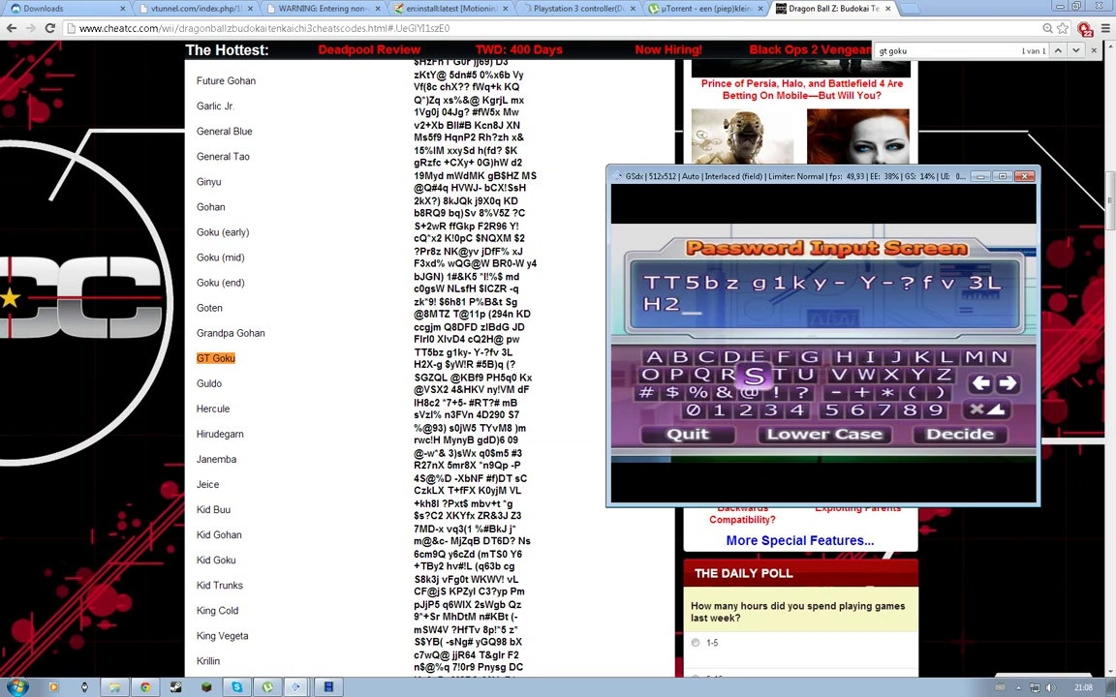
key("Right")
key("Right")
key("Right")
key("Right")
key("Right")
key("Return")
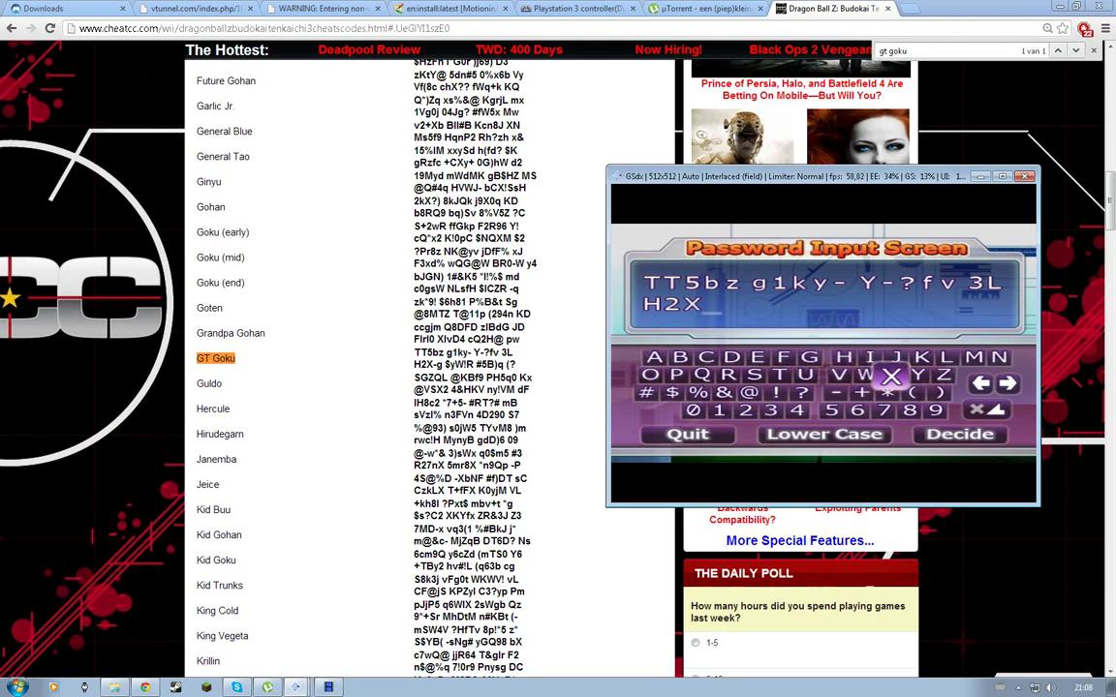
Step: Enter the fourth character of the GT Goku password's second line
key("Left")
key("Left")
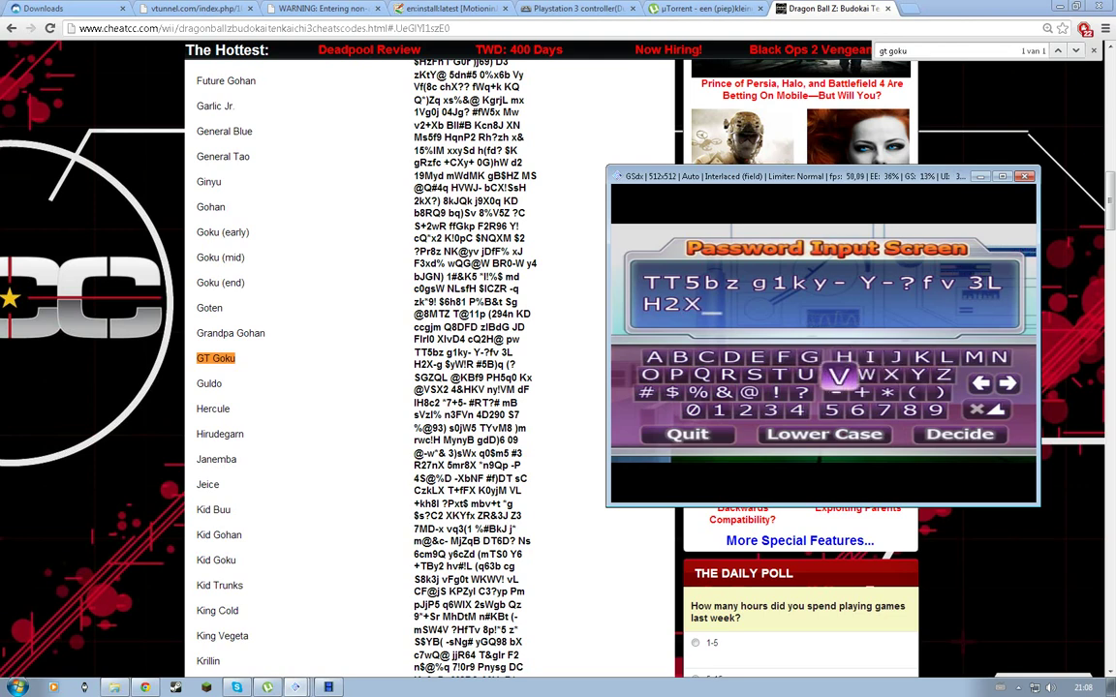
key("Down")
key("Return")
Step: Switch the on-screen keyboard to lower case and enter the fifth character of the GT Goku password's second line
key("Down")
key("Down")
key("Return")
key("Up")
key("Up")
key("Up")
key("Up")
key("Left")
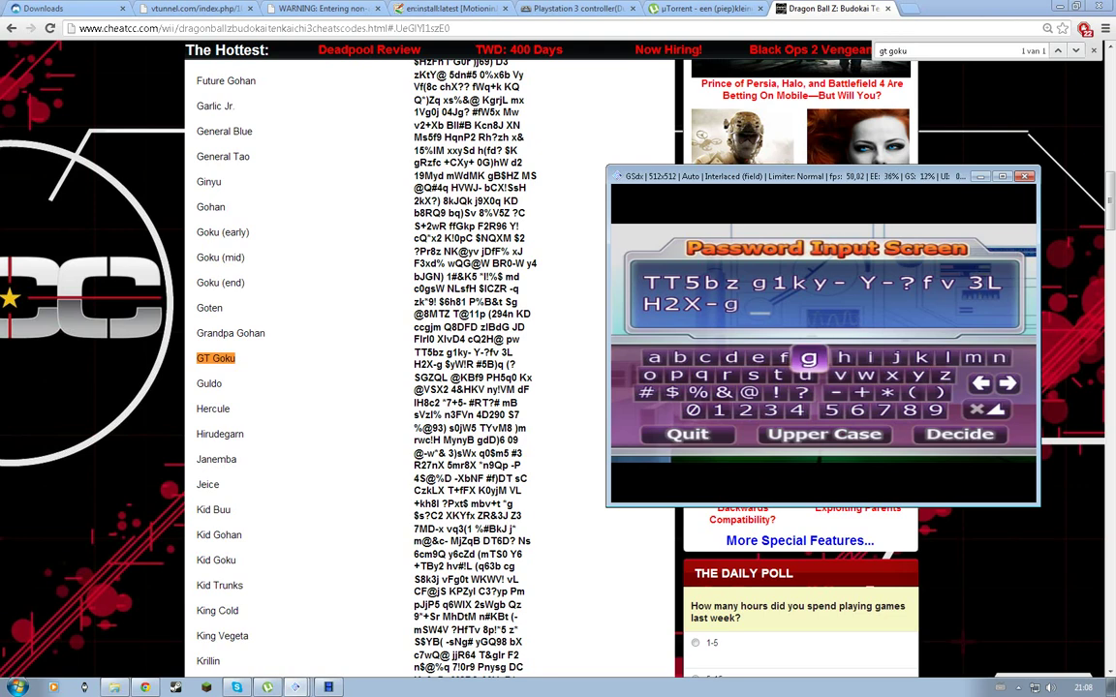
Step: Enter the first character of the second group on the GT Goku password's second line
key("Down")
key("Left")
key("Left")
key("Down")
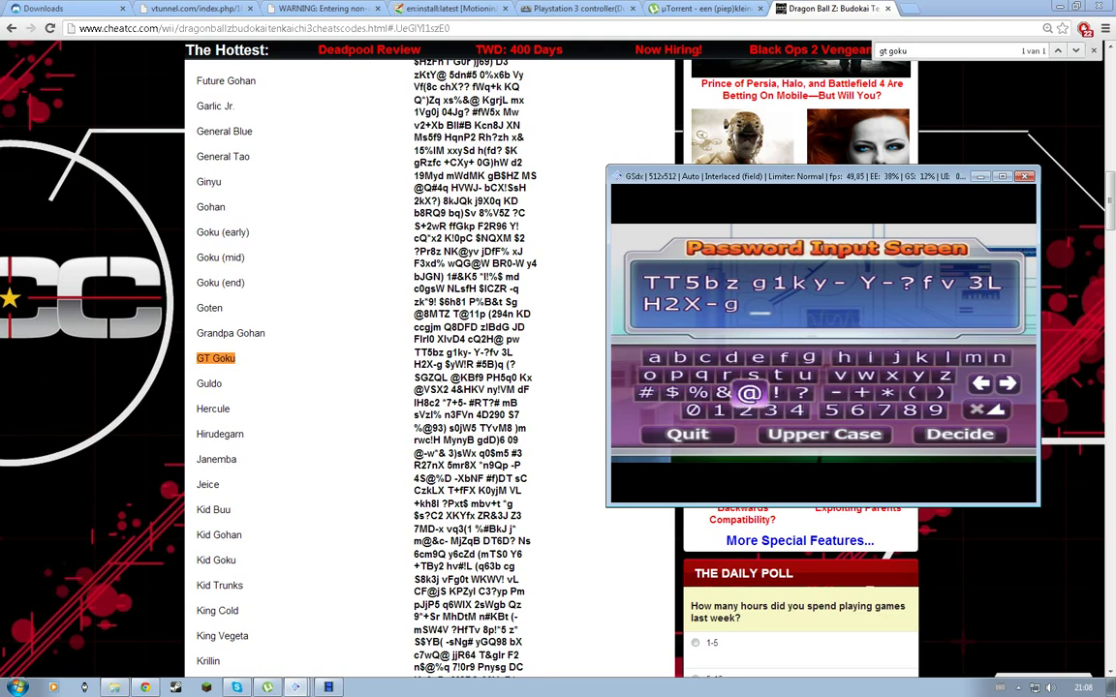
key("Left")
key("Left")
key("Left")
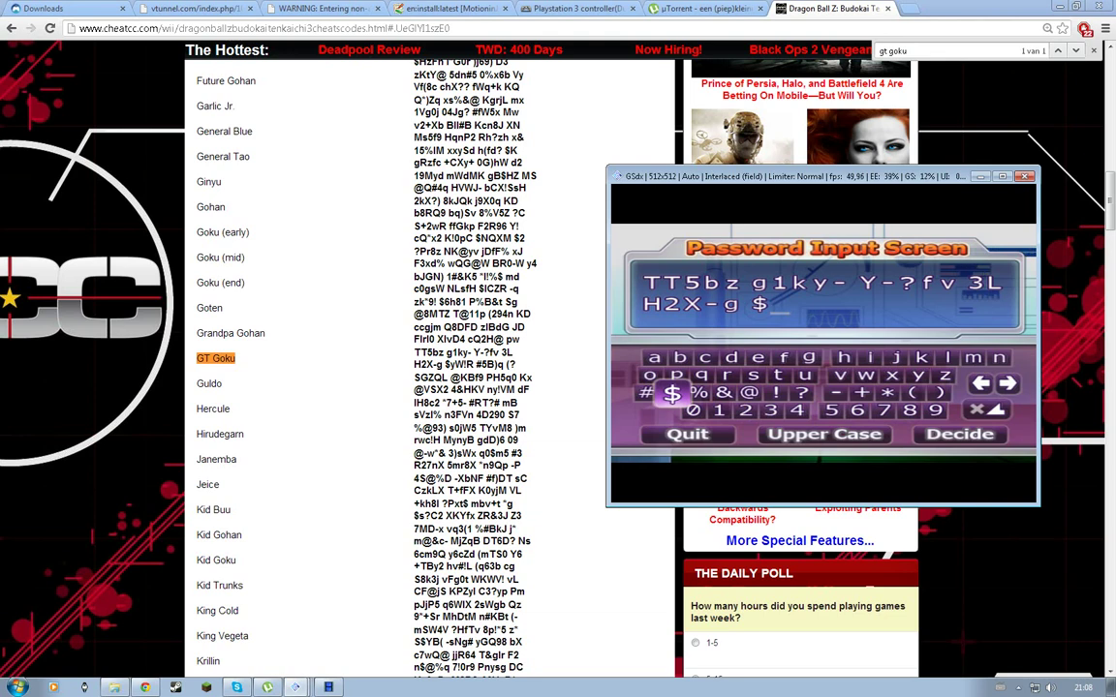
Step: Enter the second character of the second group on the GT Goku password's second line
key("Up")
key("Right")
key("Right")
key("Right")
key("Right")
key("Right")
key("Right")
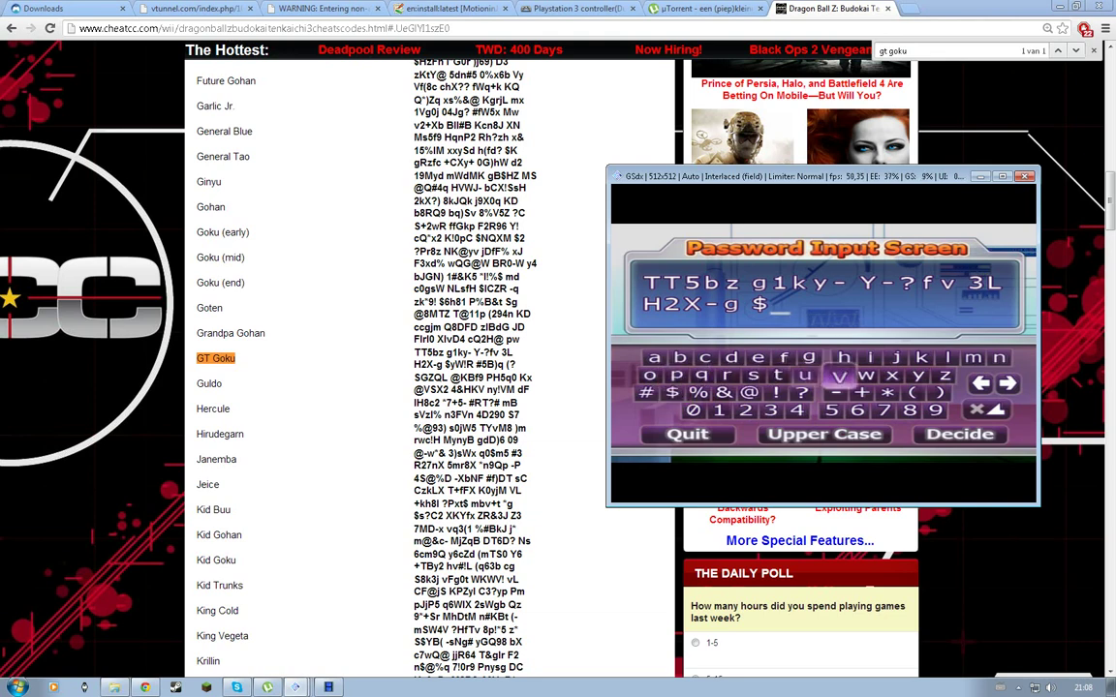
key("Right")
key("Right")
key("Right")
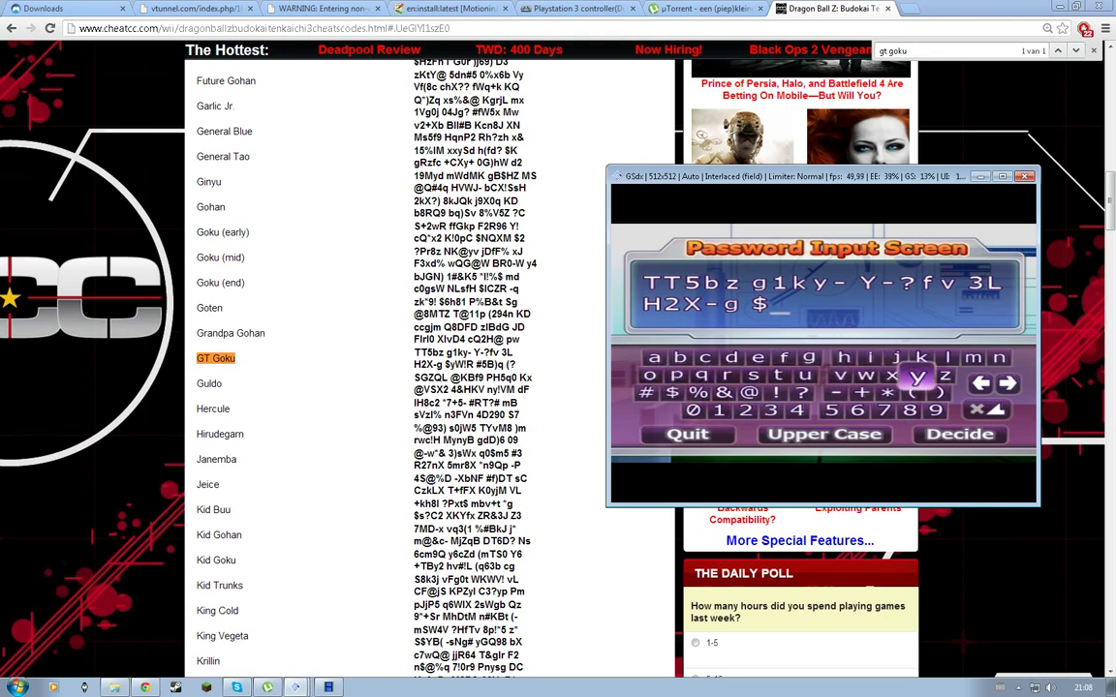
Step: Switch the on-screen keyboard to upper case for the next character of the GT Goku password
key("Left")
key("Left")
key("Left")
key("Down")
key("Down")
key("Down")
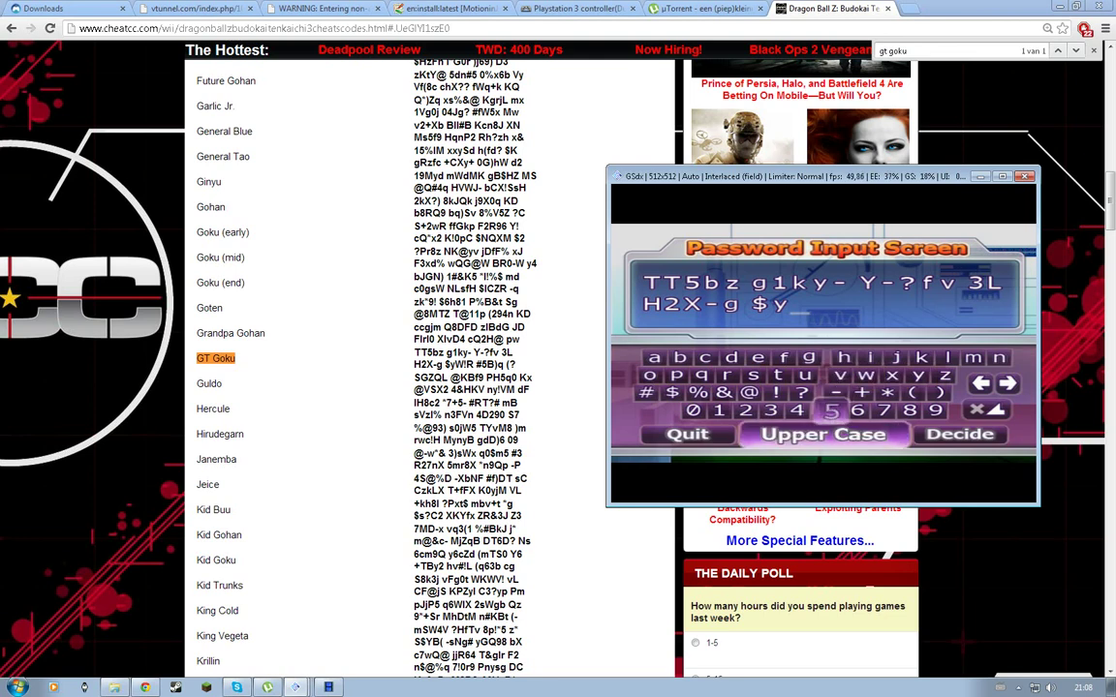
key("x")
Step: Enter the third character of the second group on the GT Goku password's second line
key("Up")
key("Up")
key("Up")
key("Up")
key("Right")
key("Right")
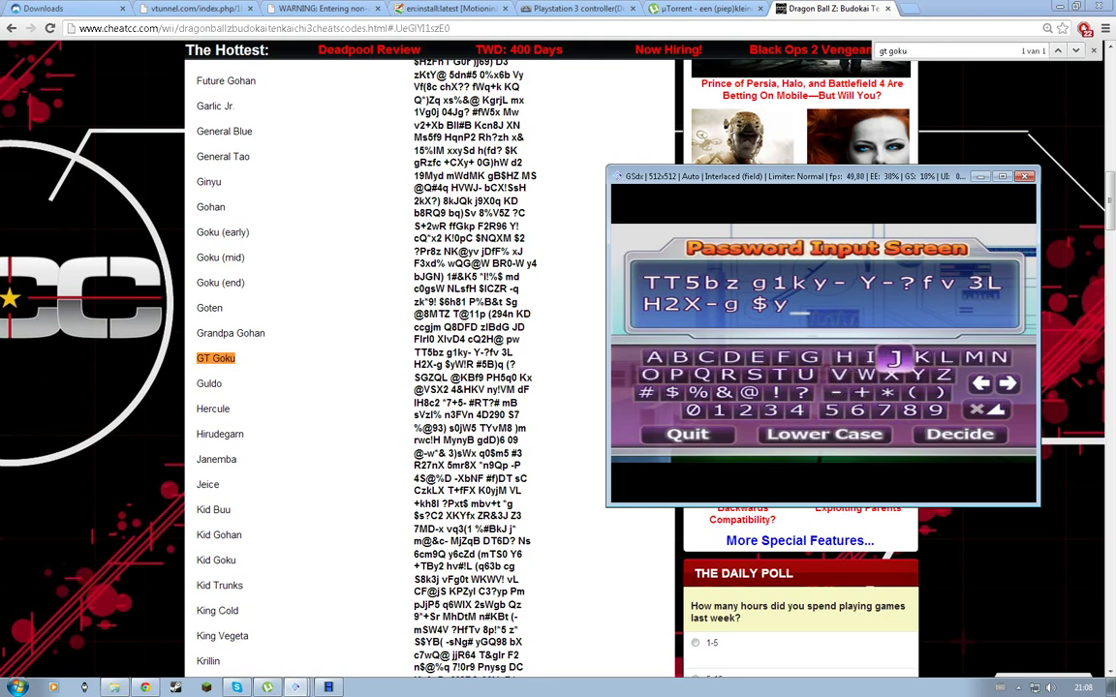
key("Down")
key("Left")
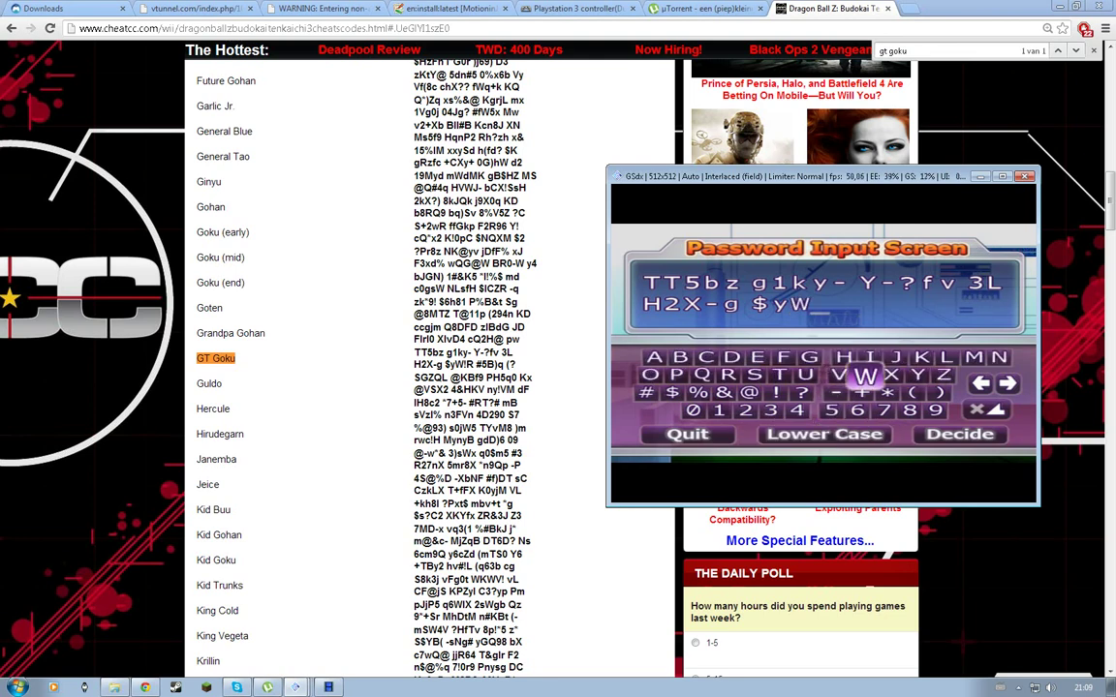
Step: Enter the fourth character of the second group on the GT Goku password's second line
key("Left")
key("Left")
key("Left")
key("Left")
key("Down")
key("Right")
key("x")
key("Up")
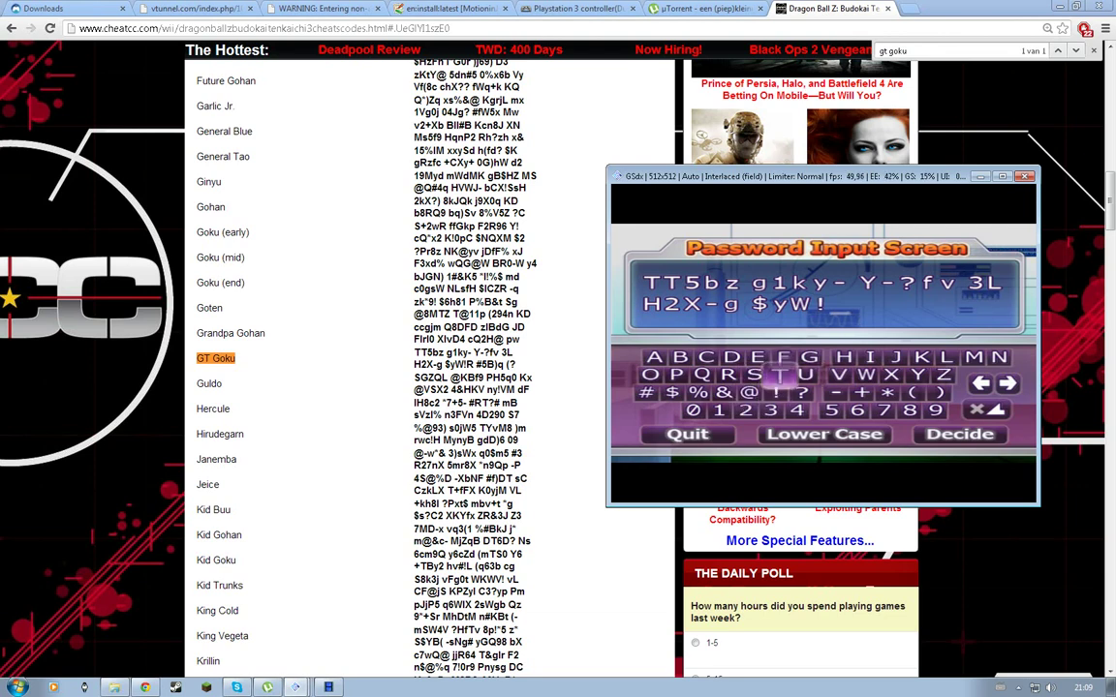
Step: Enter the fifth character of the second group on the GT Goku password's second line
key("Up")
key("Right")
key("Right")
key("Left")
key("Left")
key("Left")
key("Left")
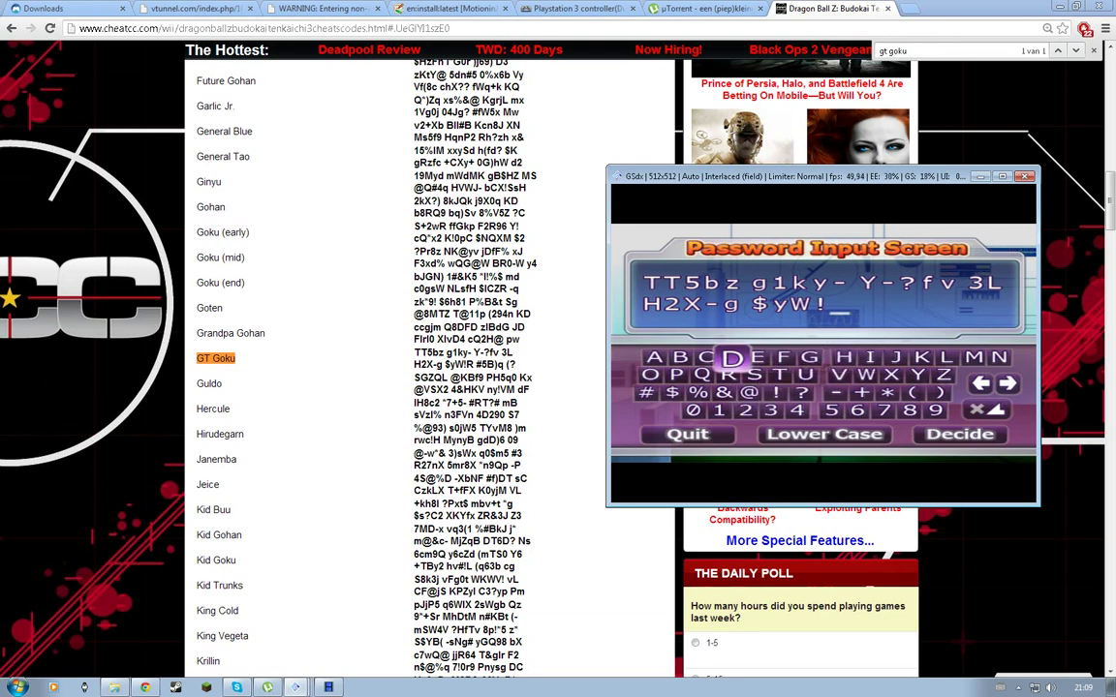
key("Down")
key("Left")
key("Left")
key("Left")
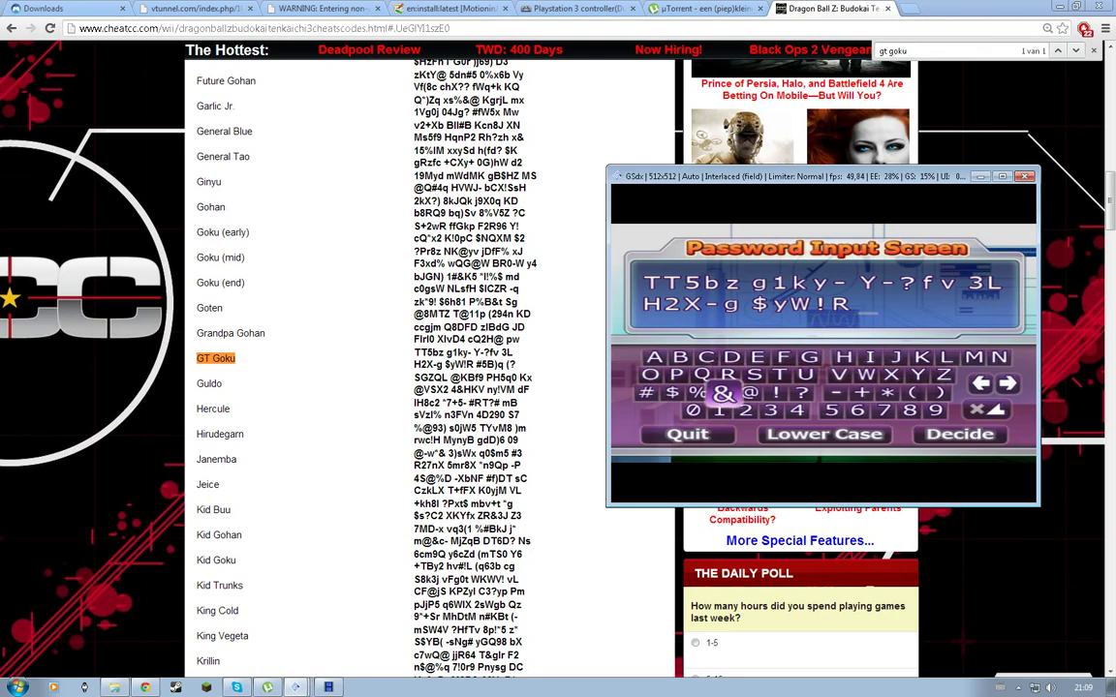
Step: Enter the first two characters of the third group on the GT Goku password's second line
key("Down")
key("Right")
key("Right")
key("Right")
key("Right")
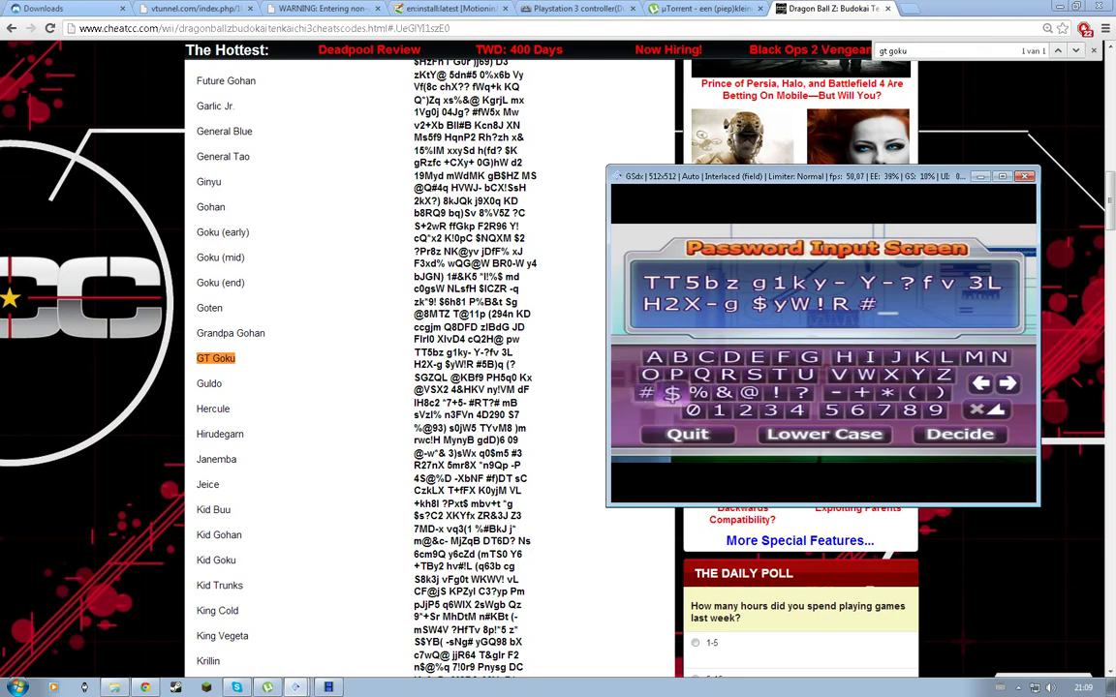
key("Down")
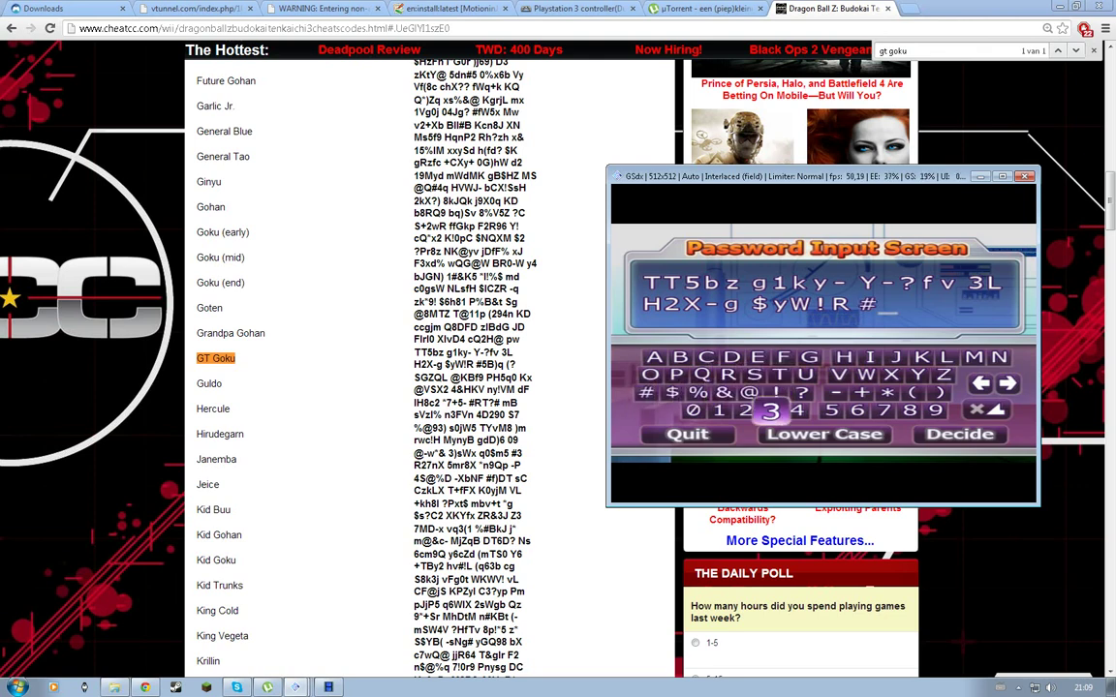
key("Right")
key("Right")
key("x")
key("Left")
key("Down")
key("x")
key("Up")
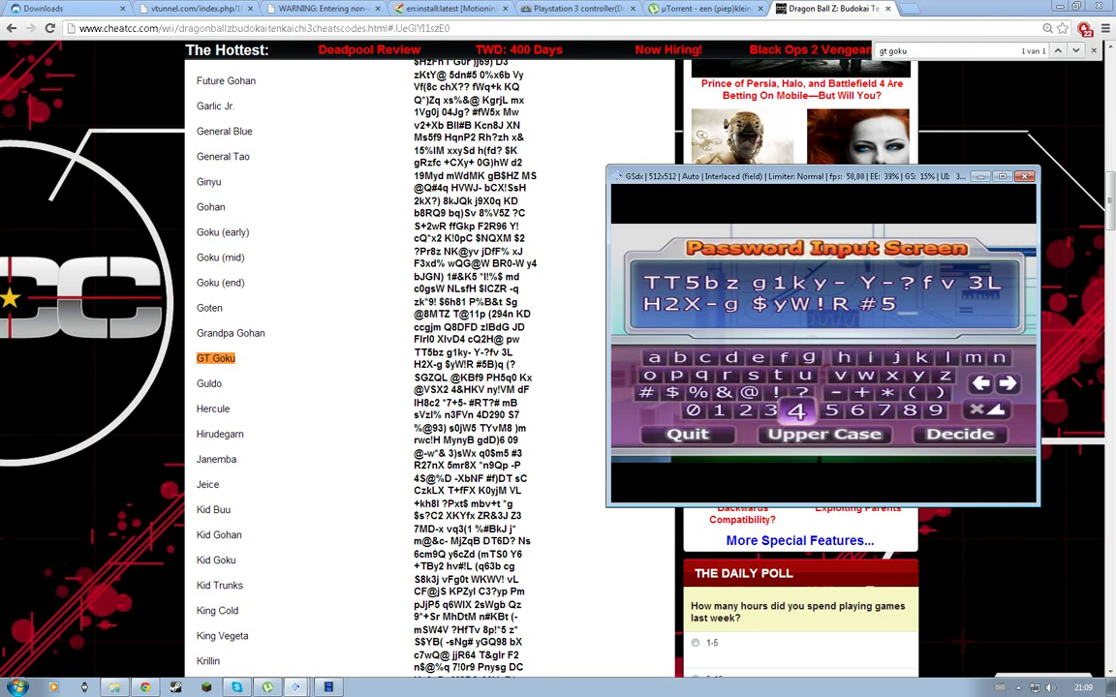
key("Up")
key("Down")
key("Down")
key("x")
Step: Enter the third character of the third group on the GT Goku password's second line
key("Up")
key("Up")
key("Up")
key("Up")
key("Left")
key("Left")
key("Left")
key("Left")
key("Left")
key("Left")
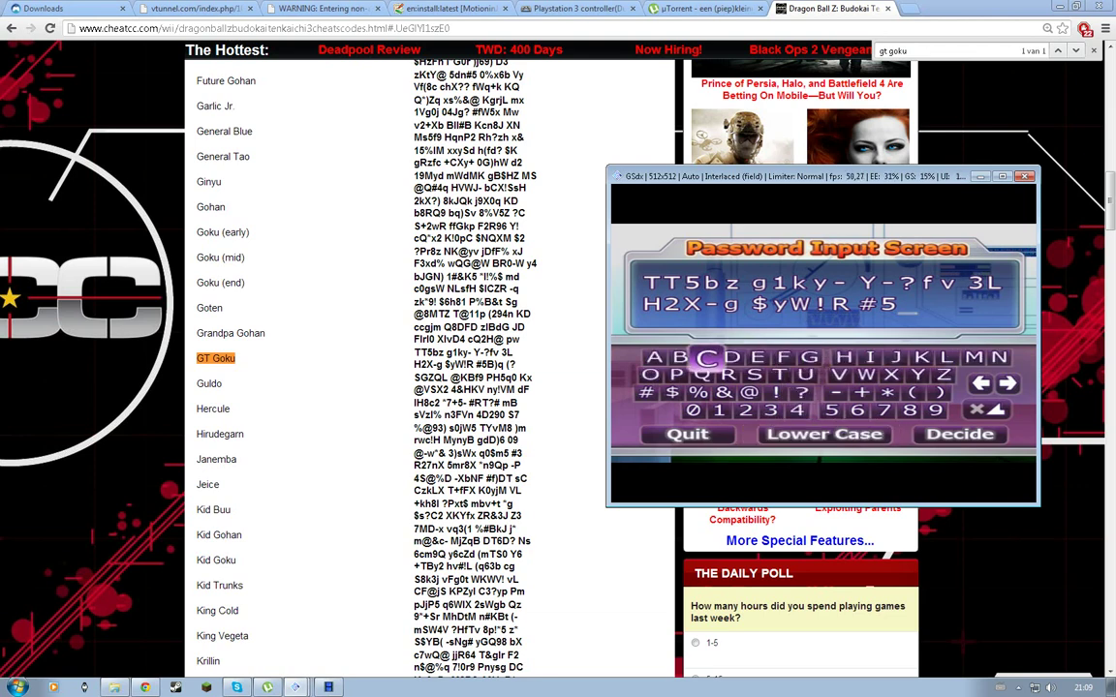
key("Right")
key("Return")
Step: Enter the fourth character of the third group on the GT Goku password's second line
key("Right")
key("Right")
key("Right")
key("Right")
key("Right")
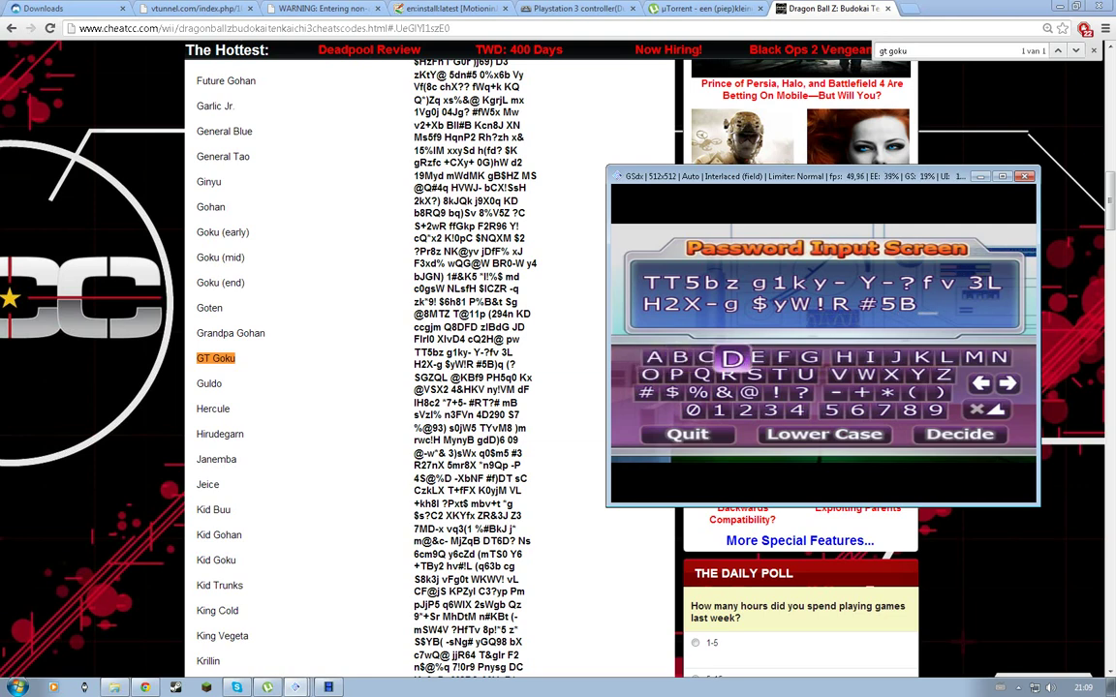
key("Down")
key("Right")
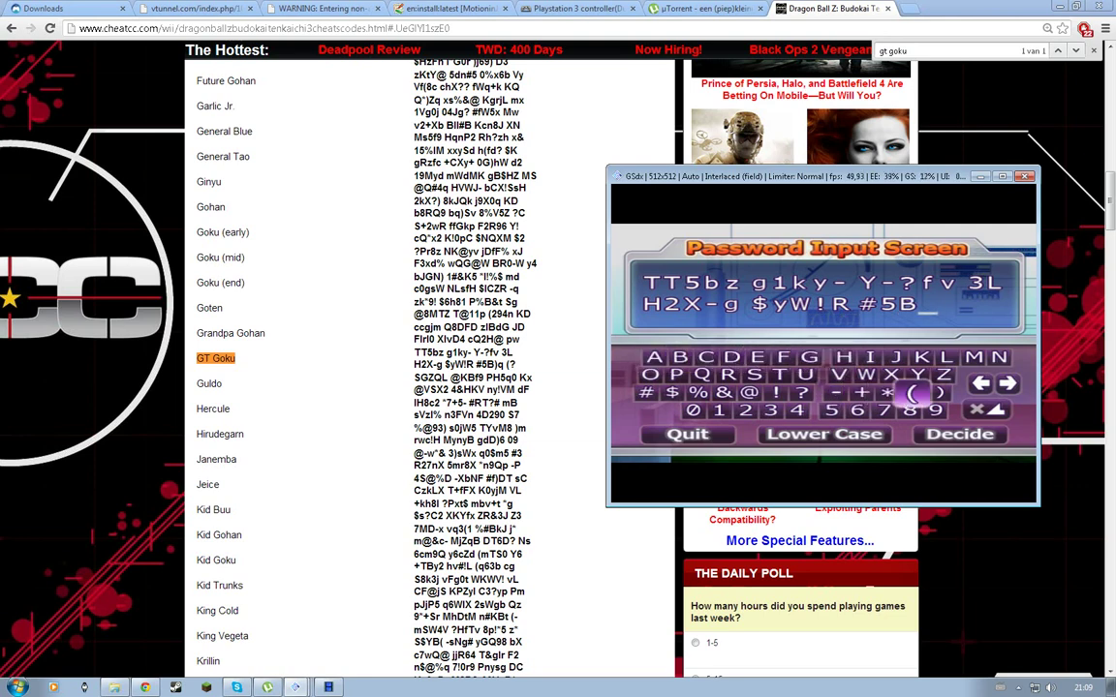
Step: Switch the on-screen keyboard to lower case and enter the fifth character of the third group of the GT Goku password's second line
key("Down")
key("Left")
key("Left")
key("Down")
key("Return")
key("Left")
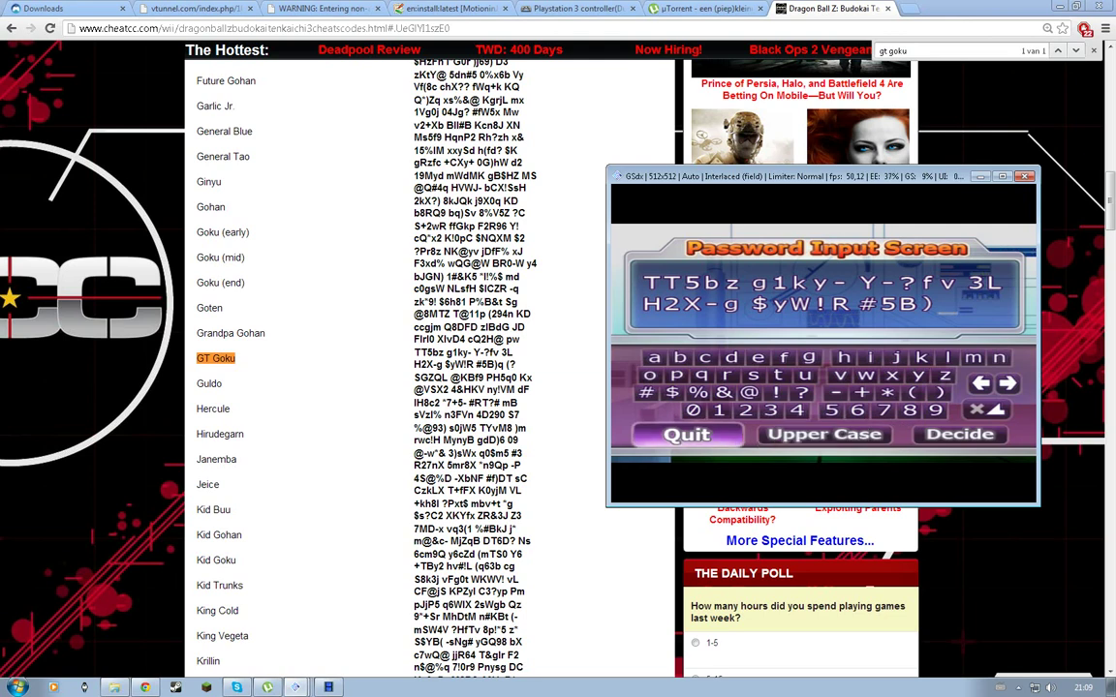
key("Up")
key("Up")
key("Up")
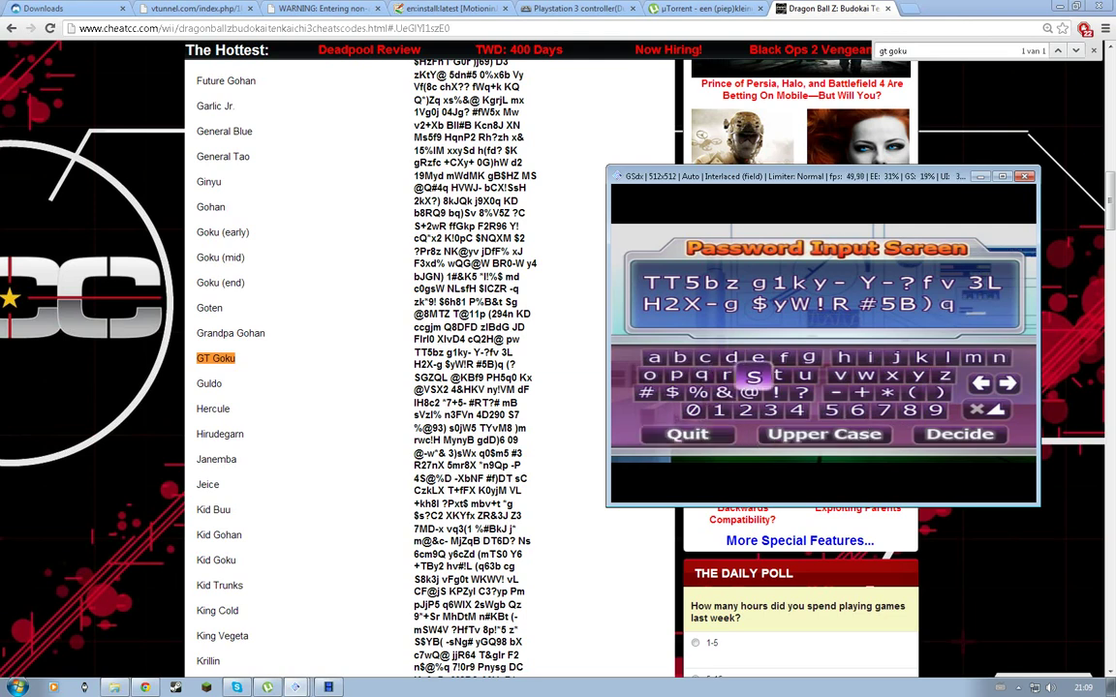
Step: Enter the last two characters of the GT Goku password's second line and submit the password
key("Right")
key("Right")
key("Down")
key("Right")
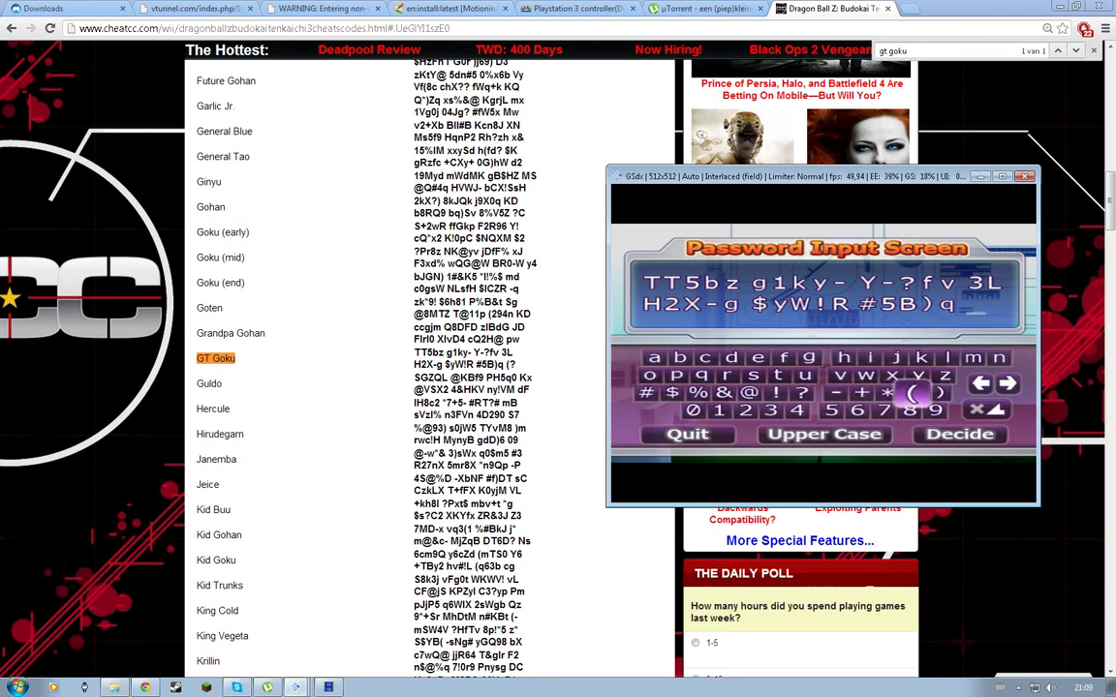
key("Left")
key("Left")
key("Return")
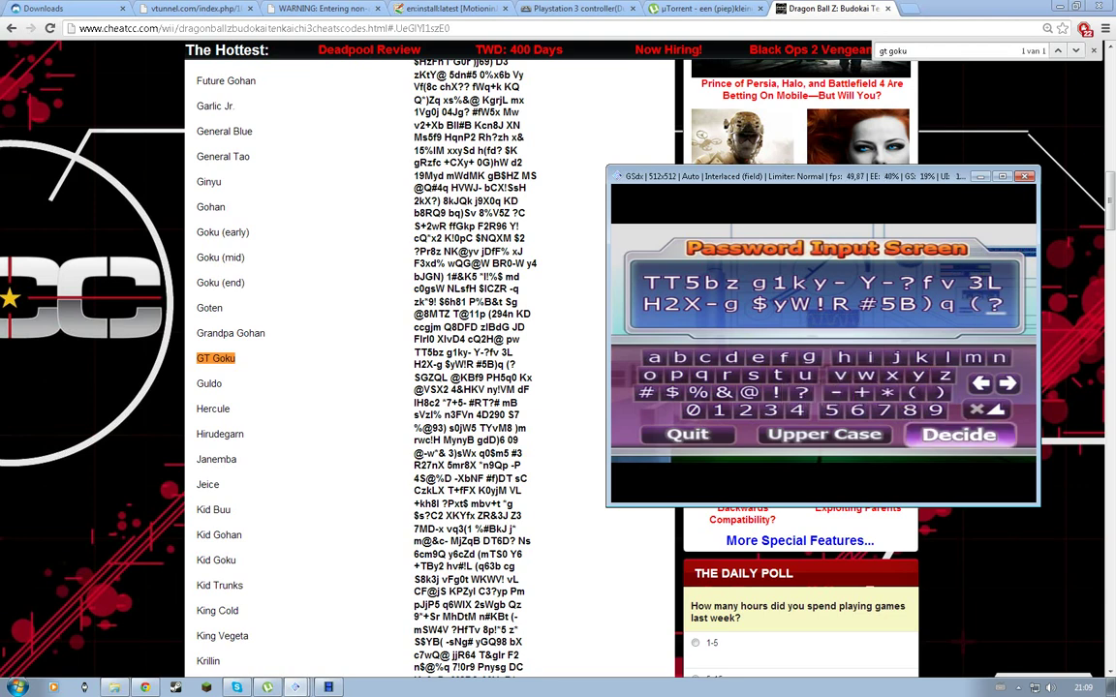
key("Return")
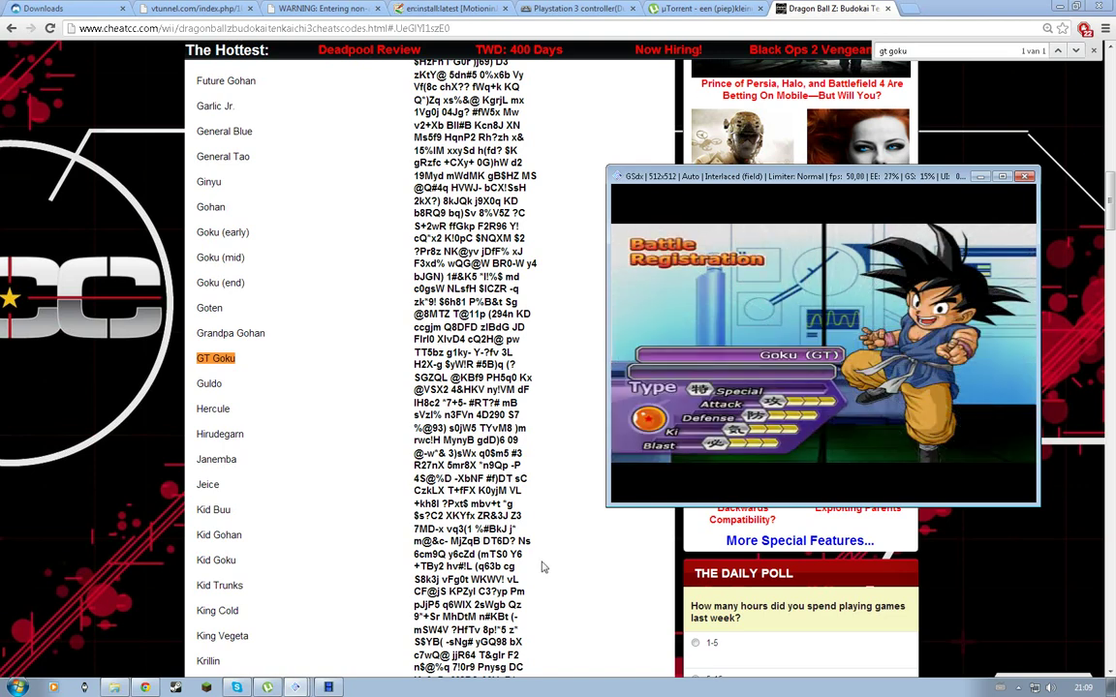
Step: Switch the game window to full screen and complete the battle registration of Goku (GT)
double_click(802, 178)
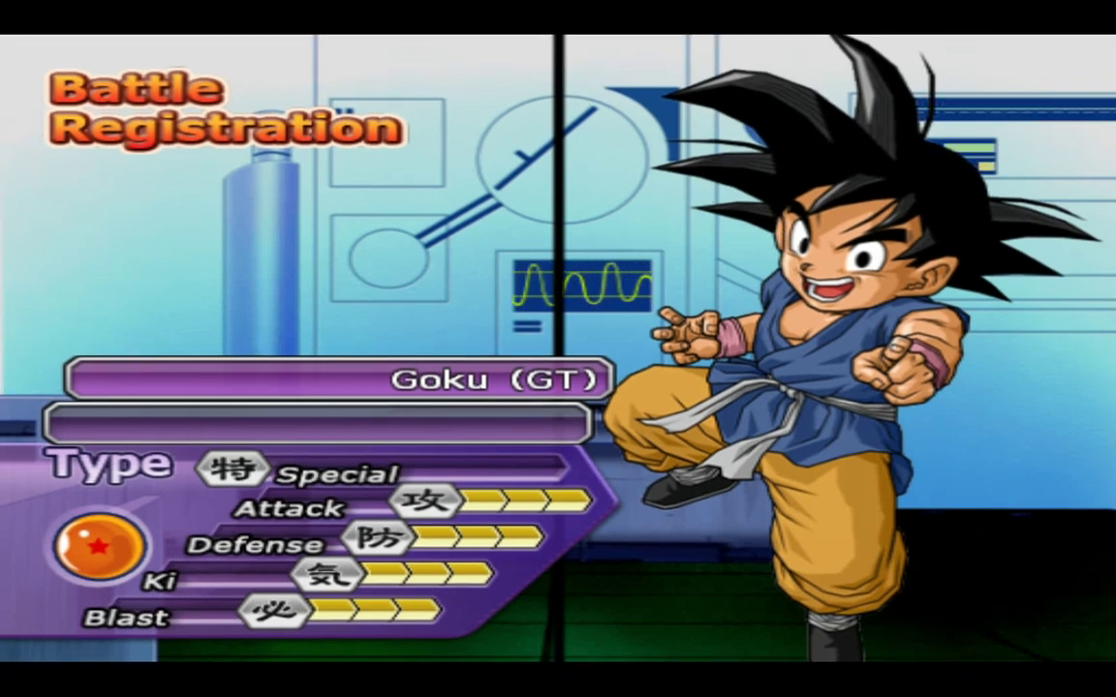
key("Return")
key("Return")
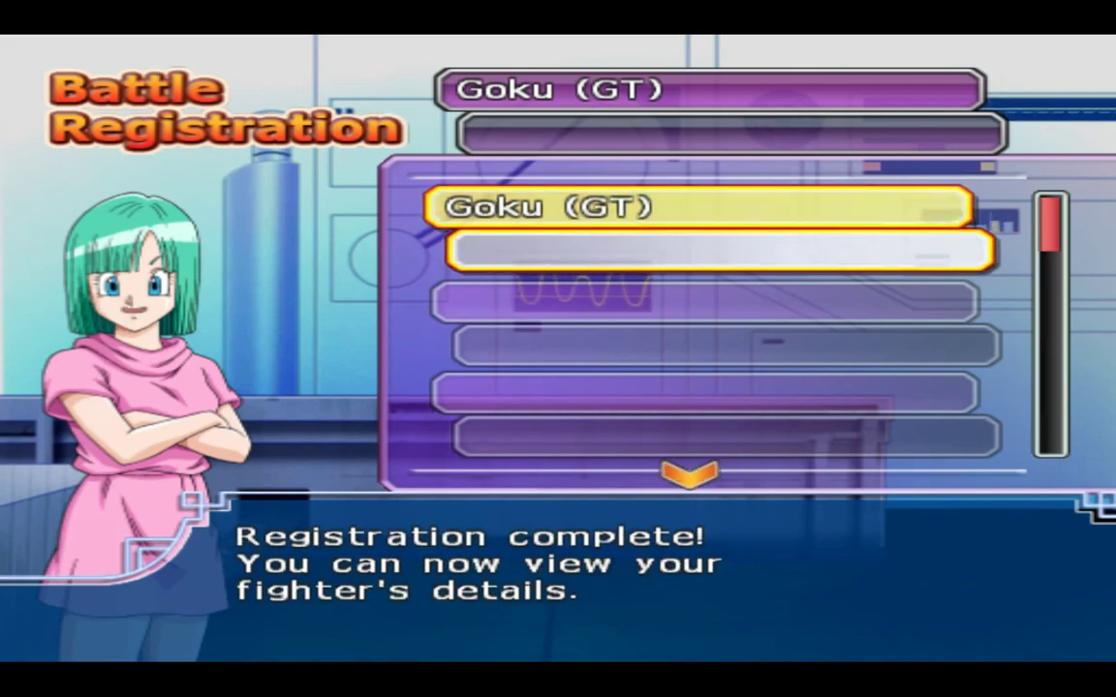
key("Return")
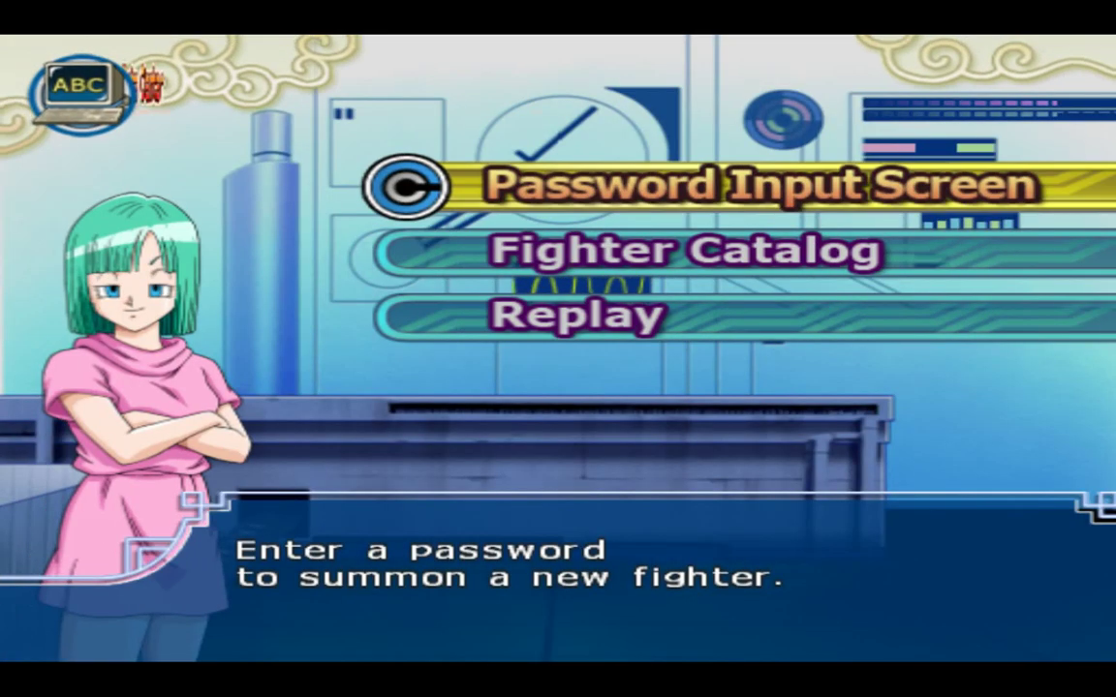
Step: Leave the Data Center and save the game data to the memory card in slot 1
key("Down")
key("Down")
key("Escape")
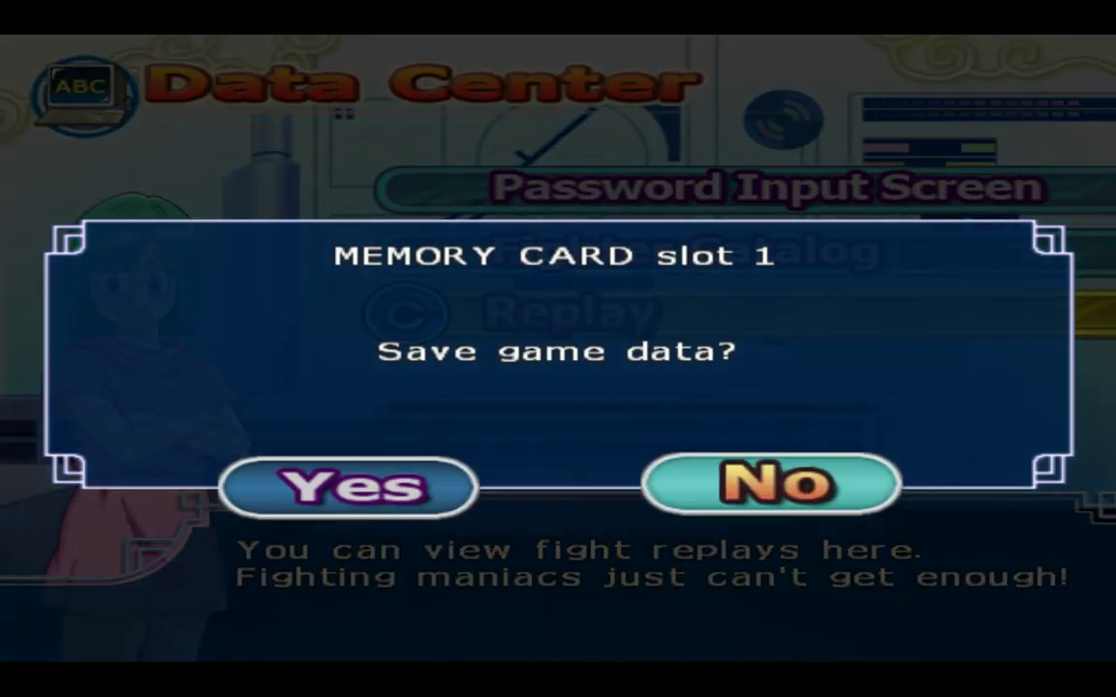
key("Left")
key("Return")
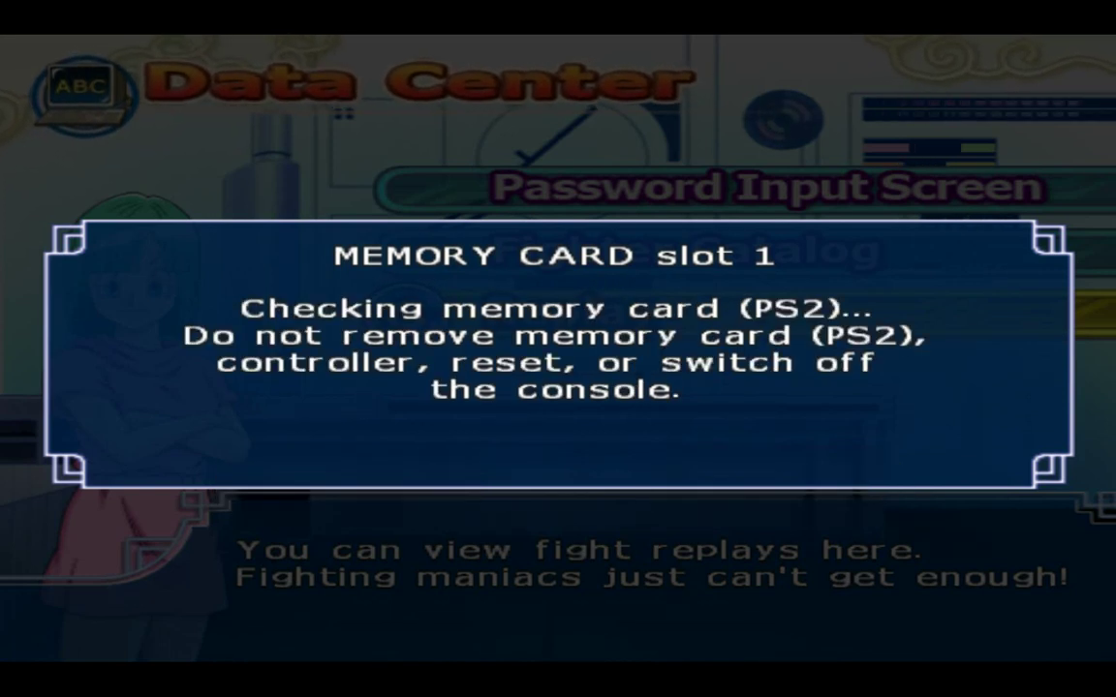
key("Left")
key("Return")
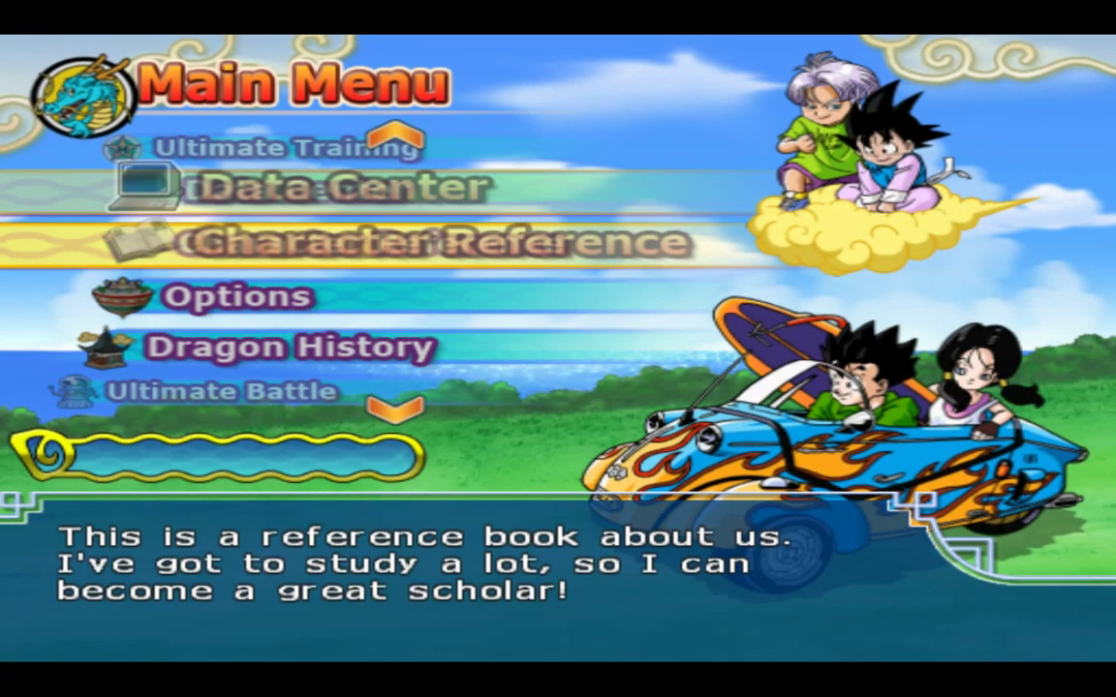
Step: Start a 1P VS COM Single Battle in the Duel mode
key("Down")
key("Down")
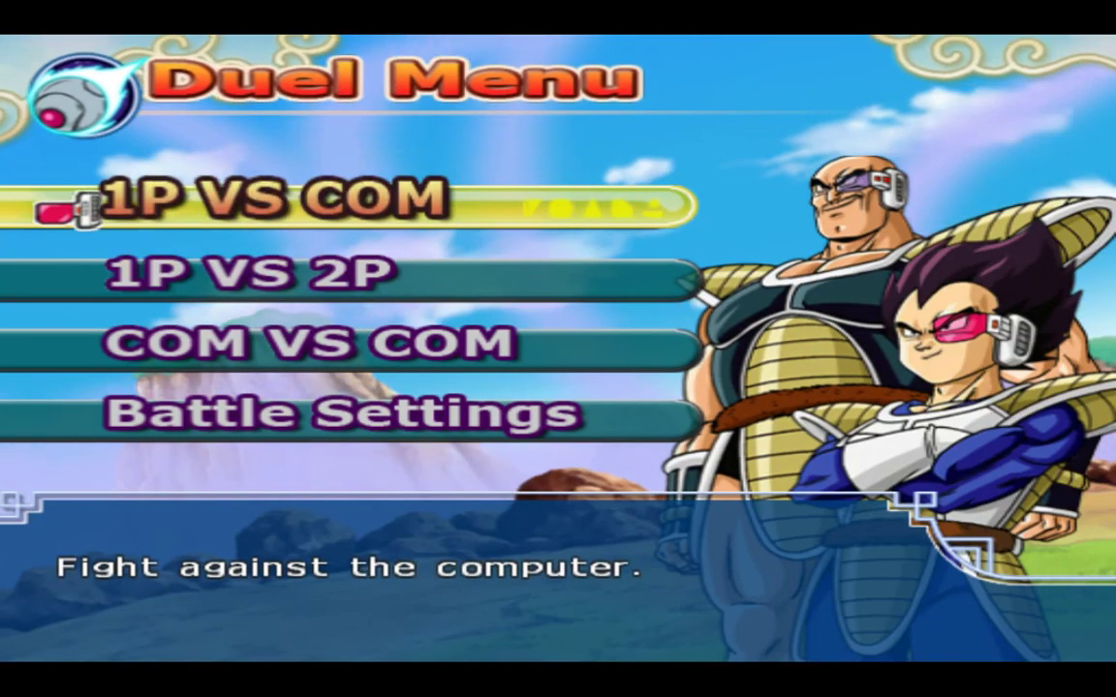
key("Return")
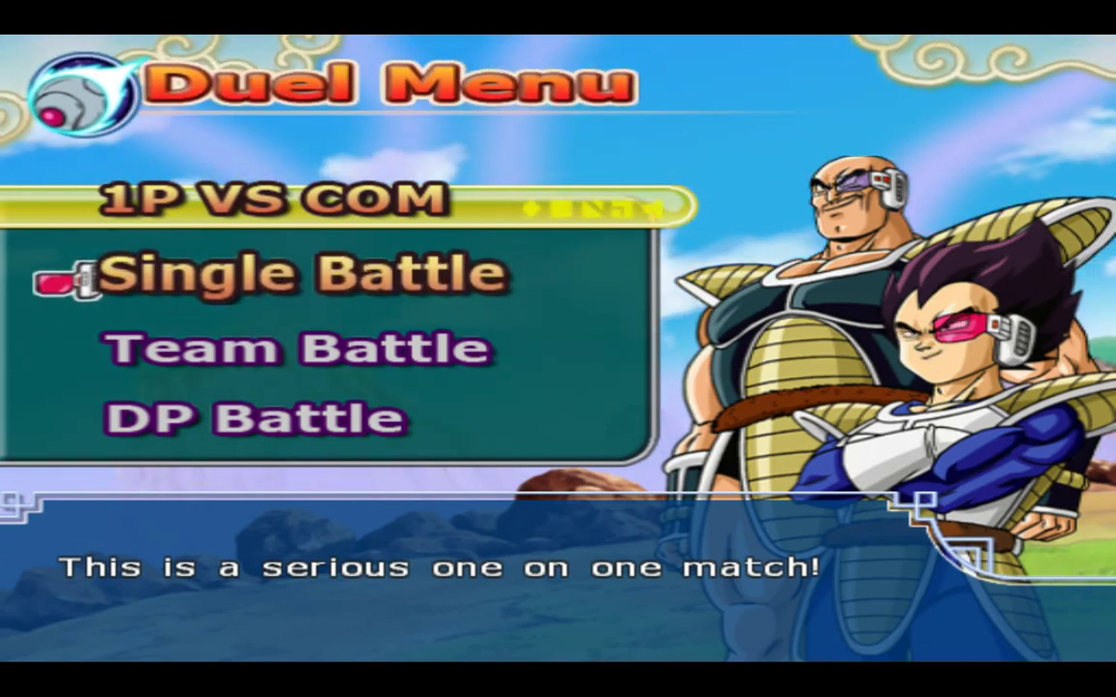
key("Return")
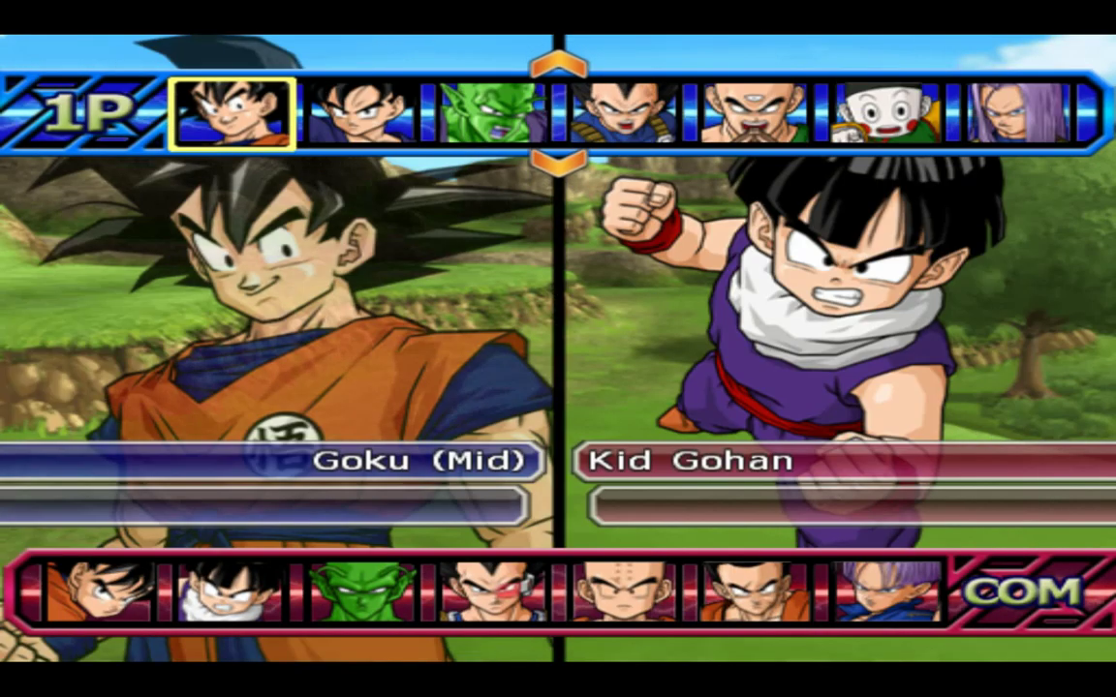
Step: Choose Goku (GT) as the 1P fighter with the Normal custom setting
key("Down")
key("Down")
key("Down")
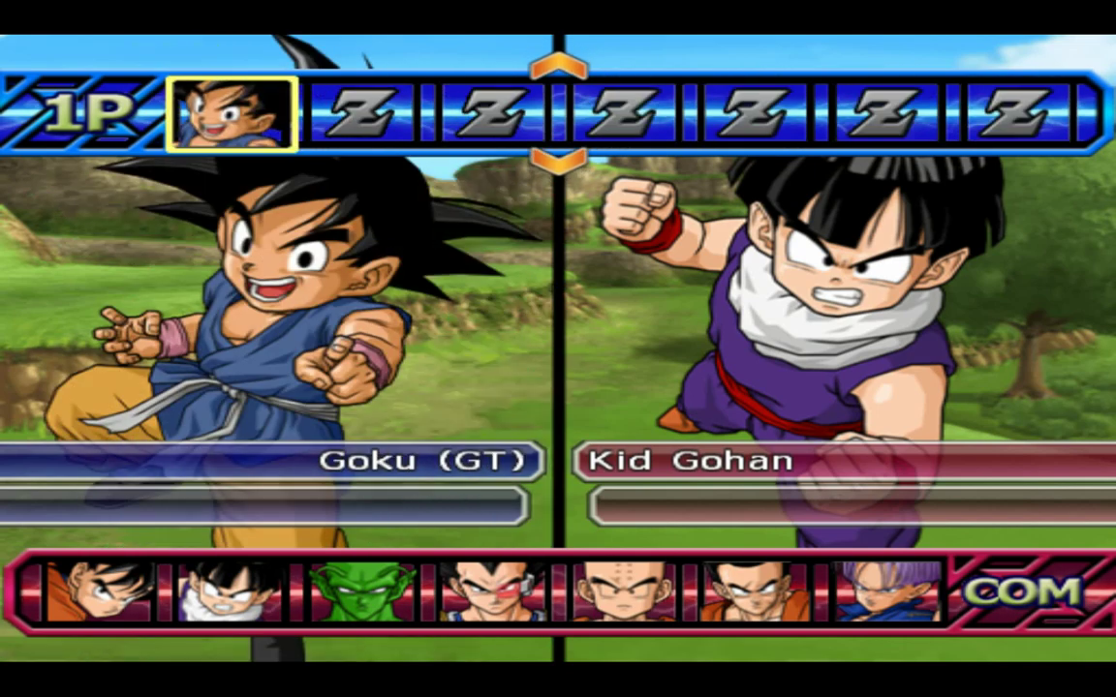
key("Return")
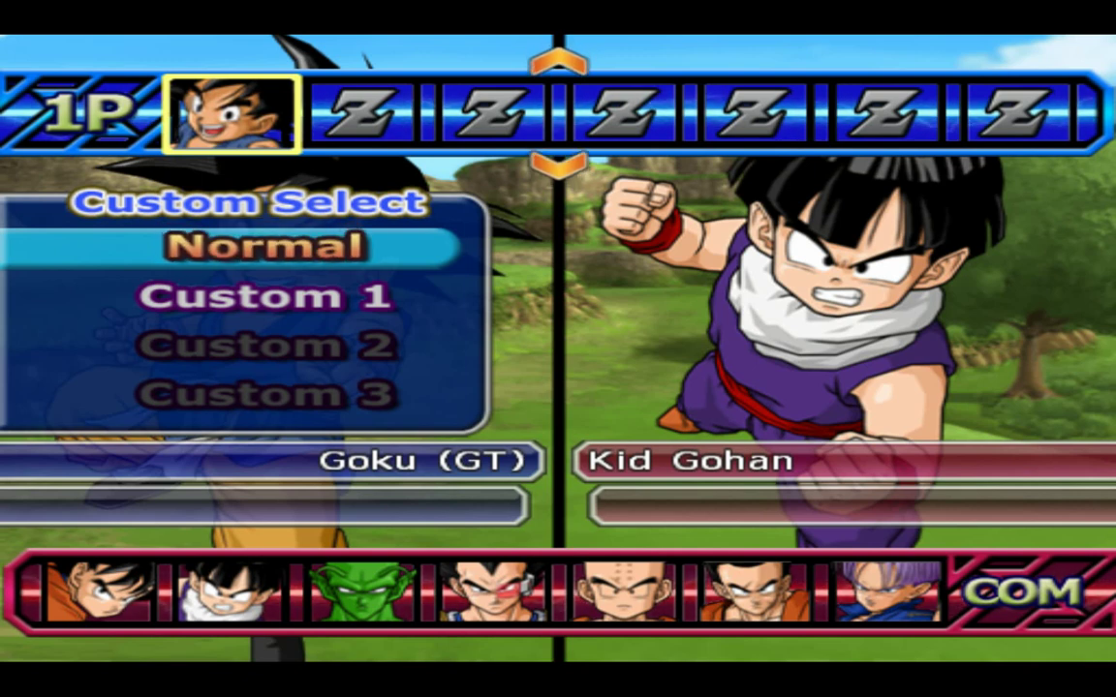
key("Return")
key("Right")
key("Left")
key("Return")
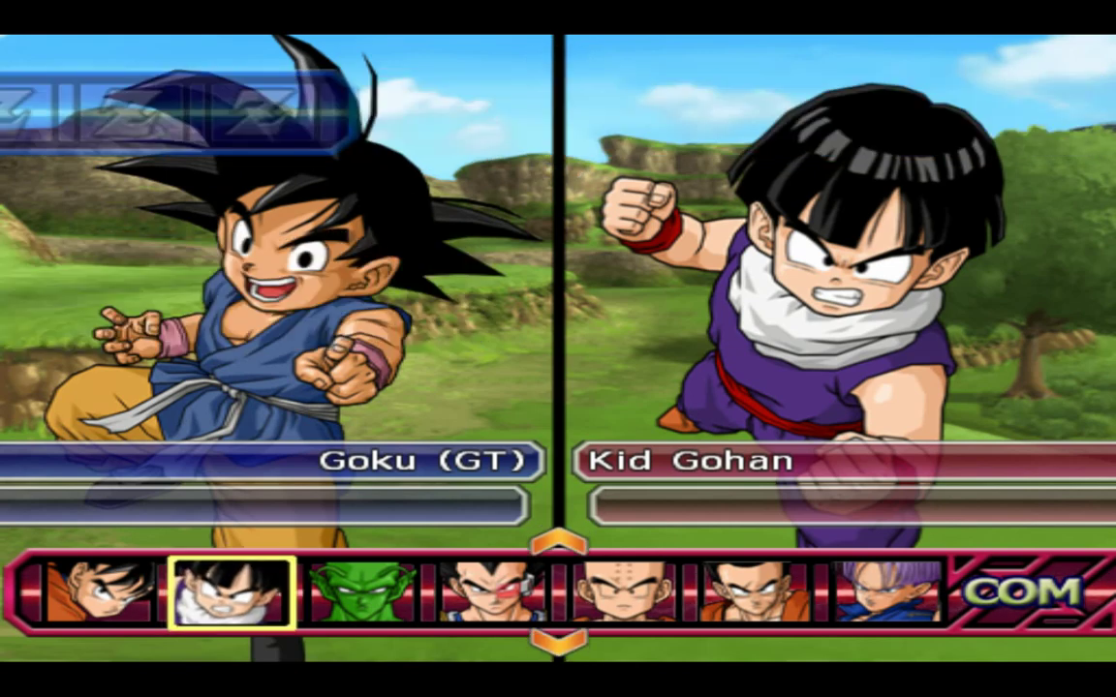
Step: Choose Omega Shenron in color 1 as the COM opponent
key("Right")
key("Right")
key("Down")
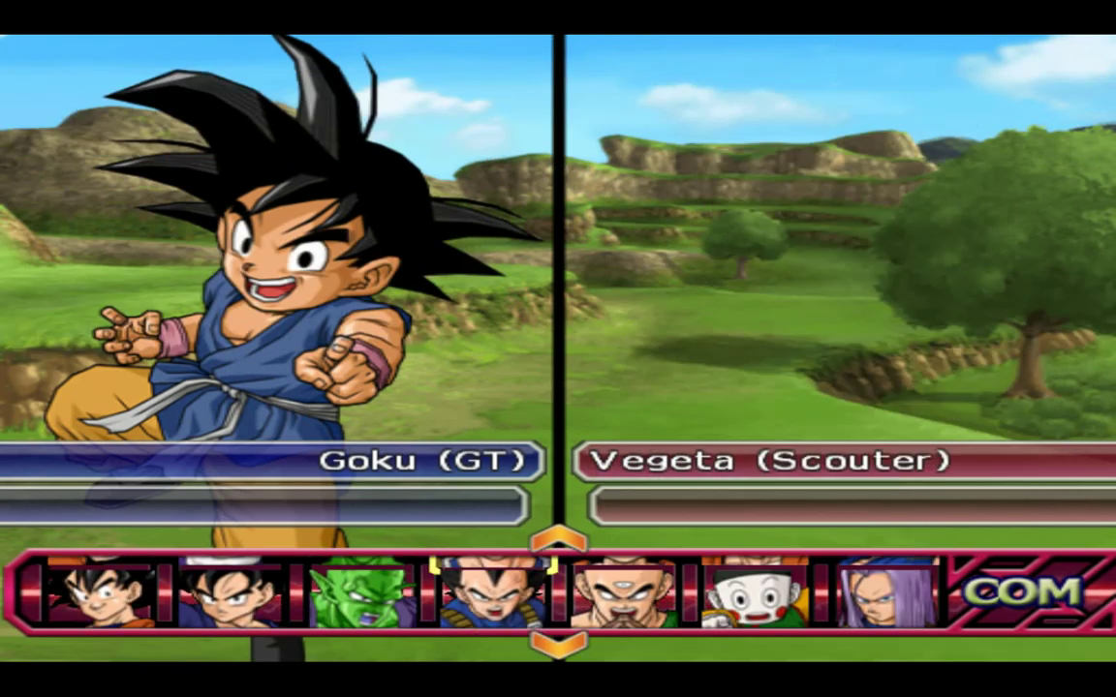
key("Down")
key("Down")
key("Down")
key("Down")
key("Down")
key("Down")
key("Down")
key("Down")
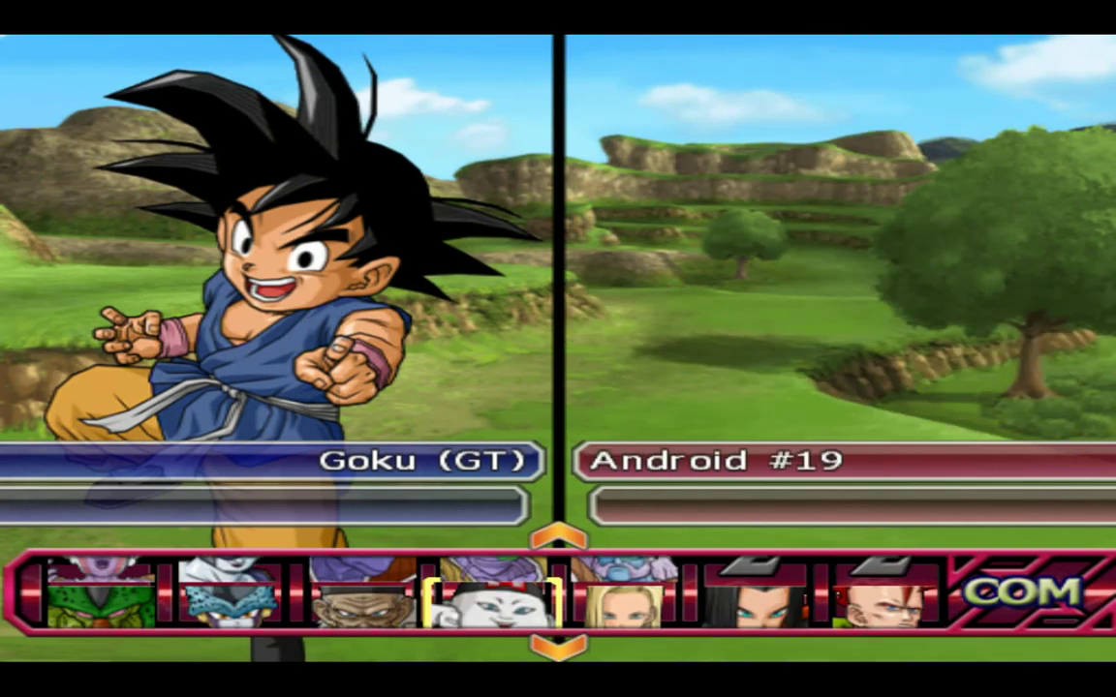
key("Down")
key("Left")
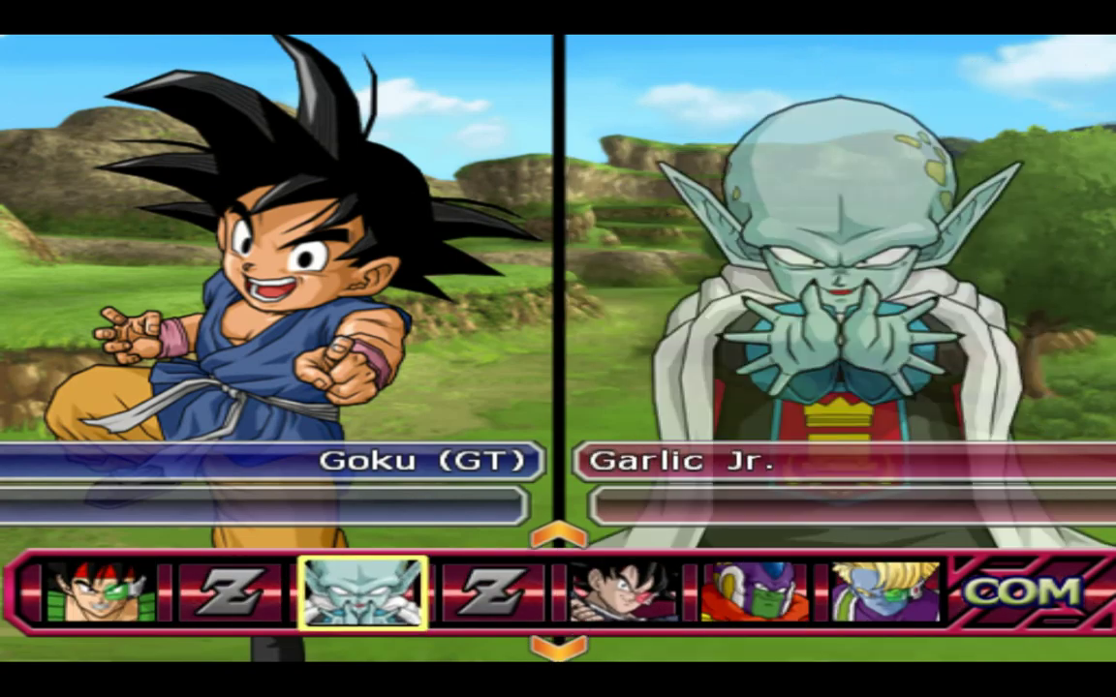
key("Down")
key("Down")
key("Down")
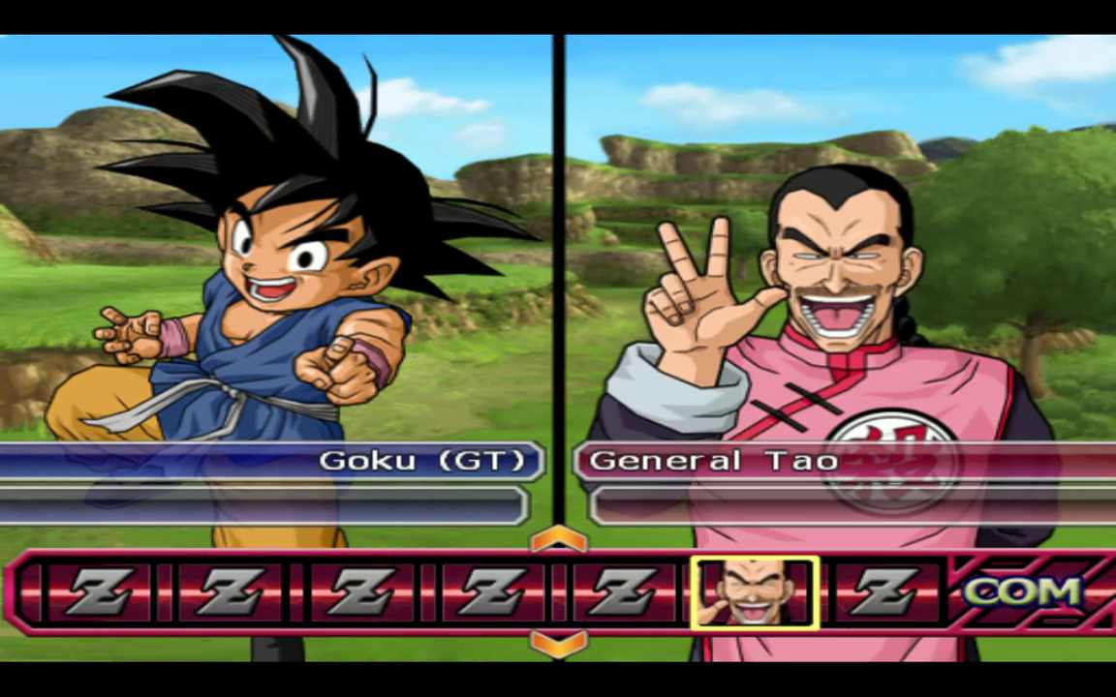
key("Up")
key("Down")
key("Up")
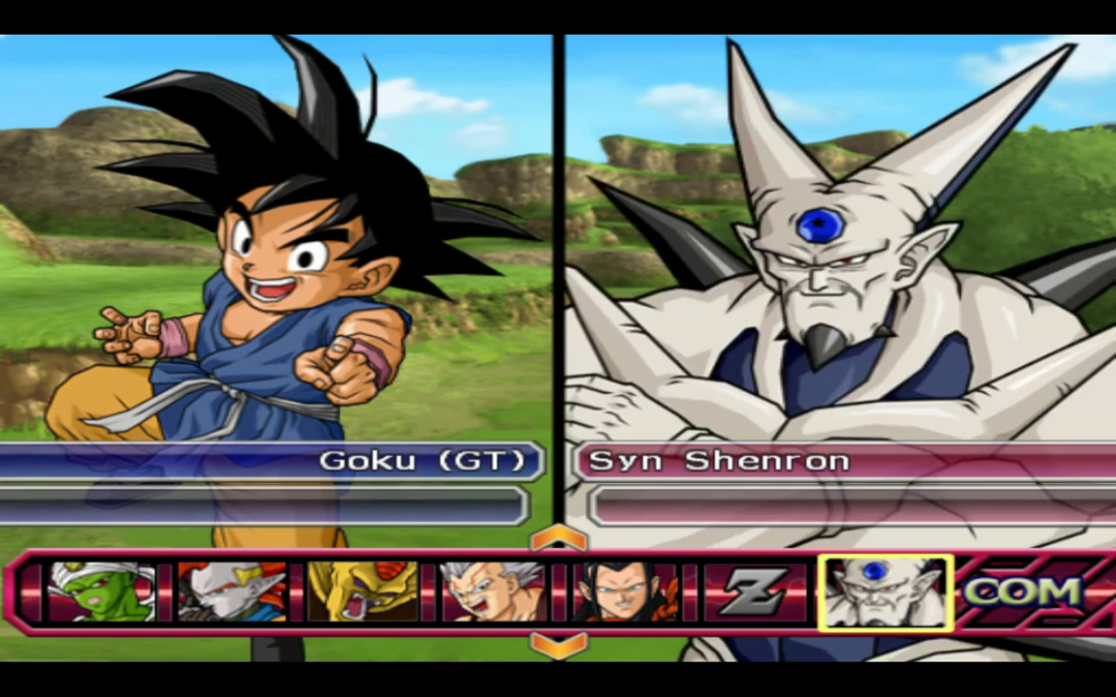
key("Down")
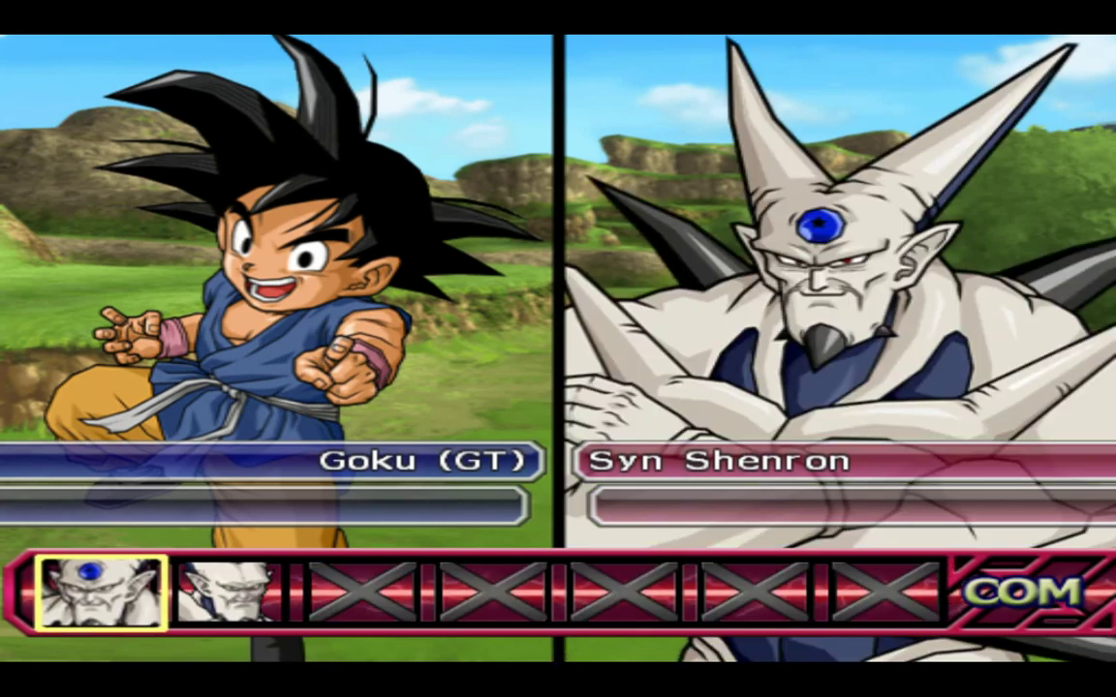
key("Right")
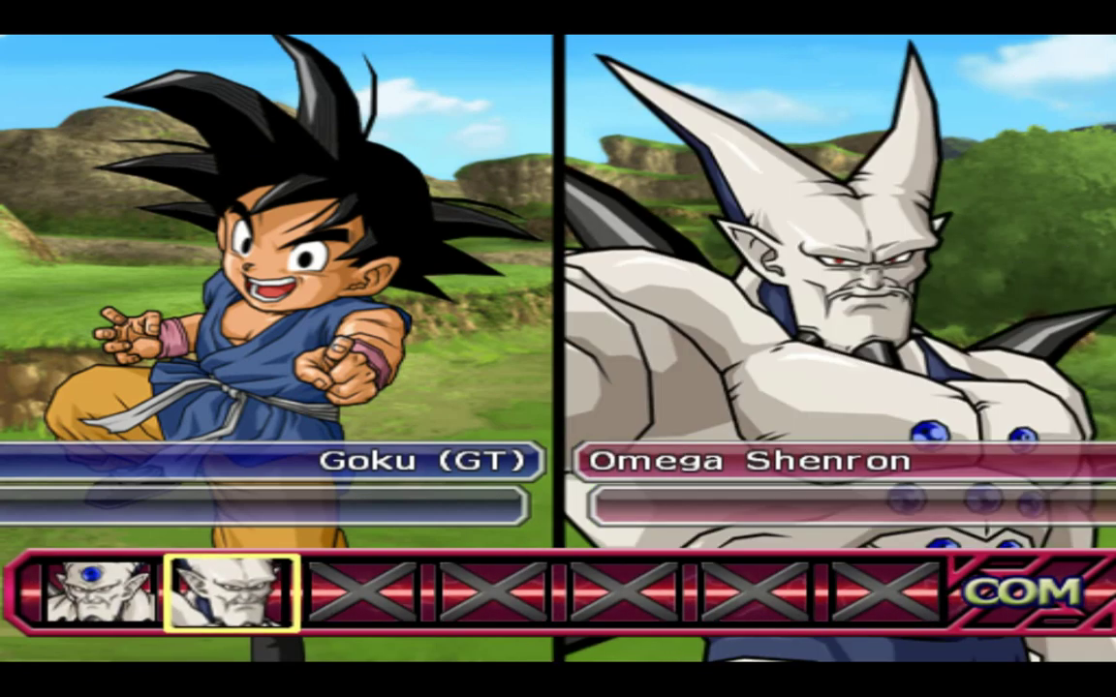
key("Return")
key("Return")
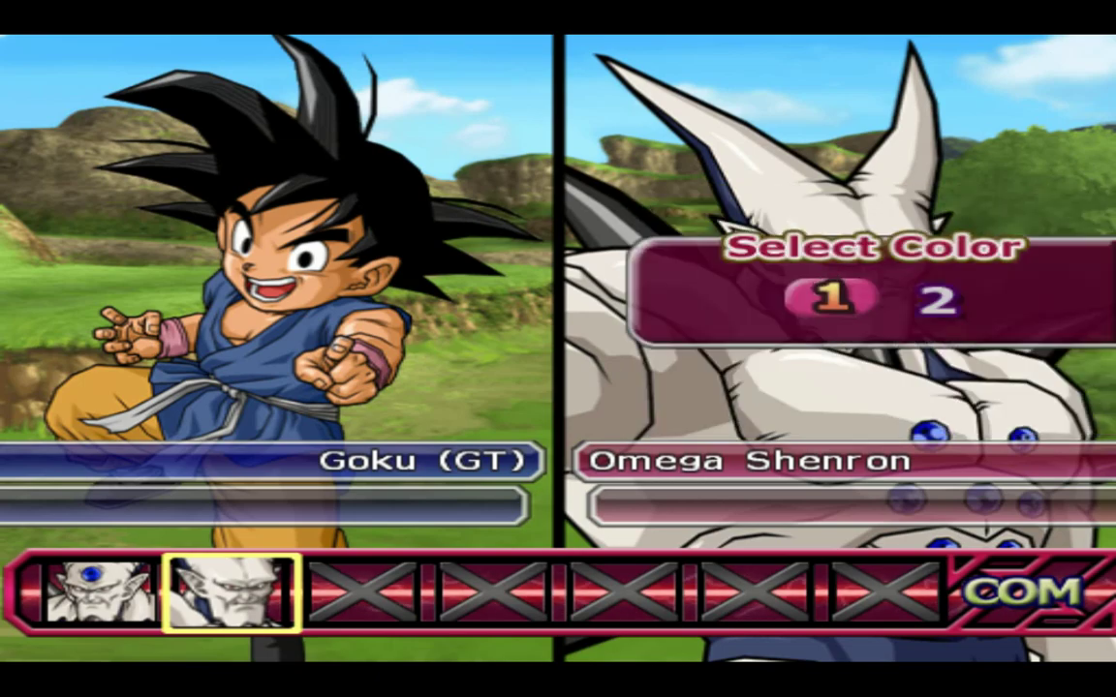
key("Return")
Step: Browse the battle maps and start the fight on City Ruins - Noon
key("Down")
key("Down")
key("Left")
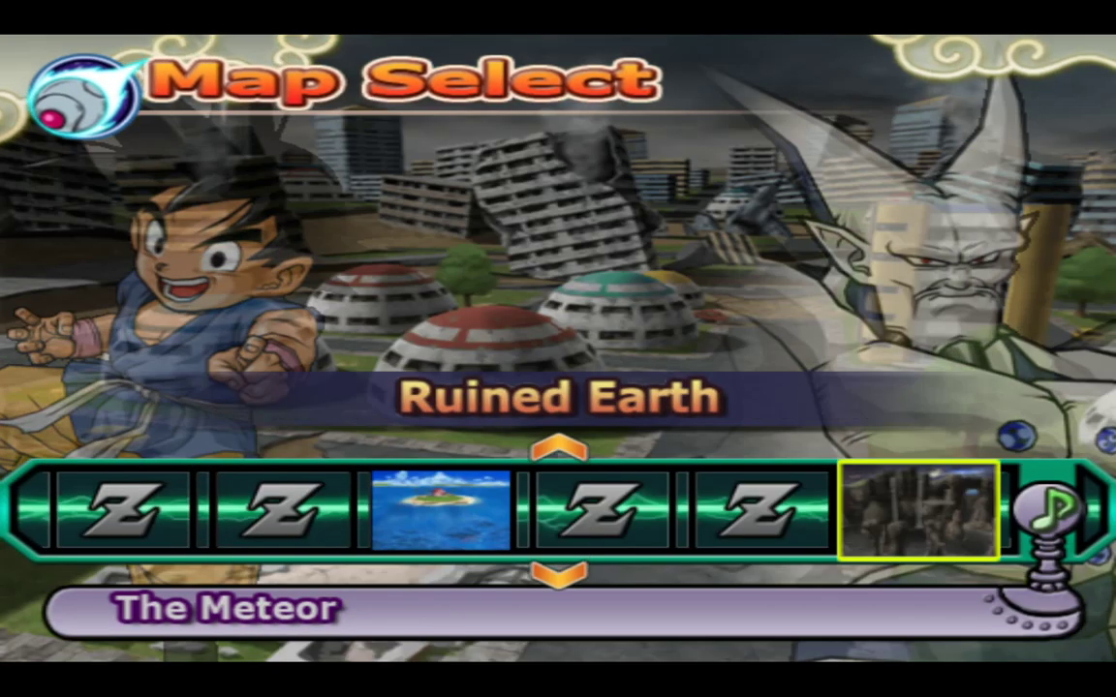
key("Down")
key("Left")
key("Down")
key("Right")
key("Left")
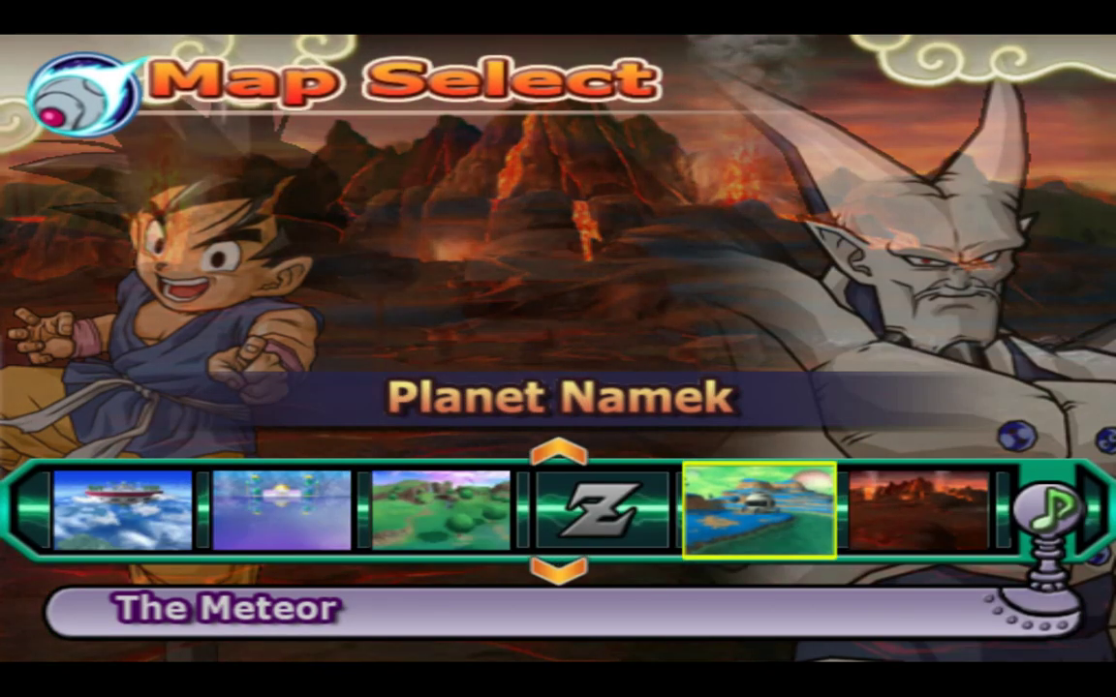
key("Left")
key("Left")
key("Down")
key("Down")
key("Left")
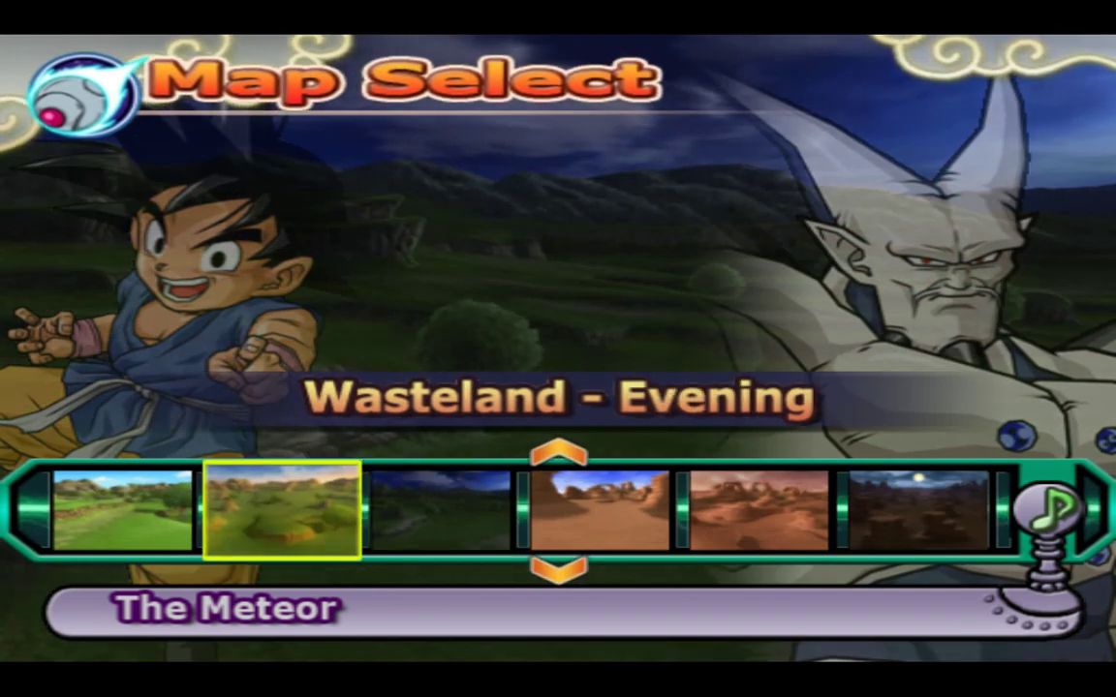
key("Left")
key("Right")
key("Down")
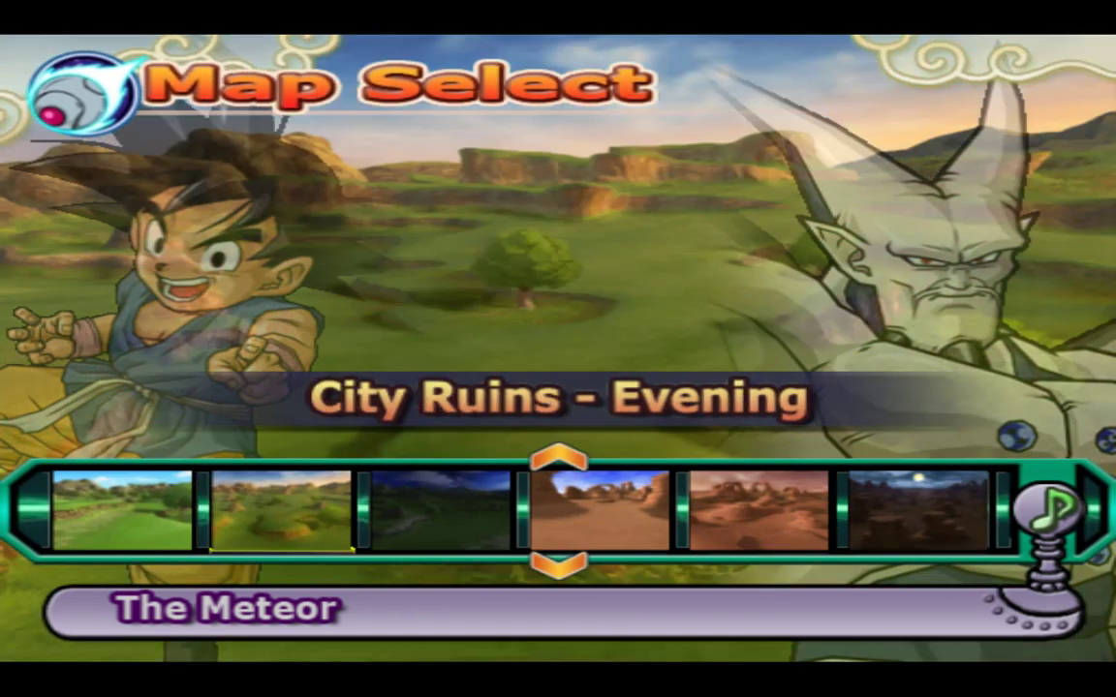
key("Down")
key("Up")
key("Left")
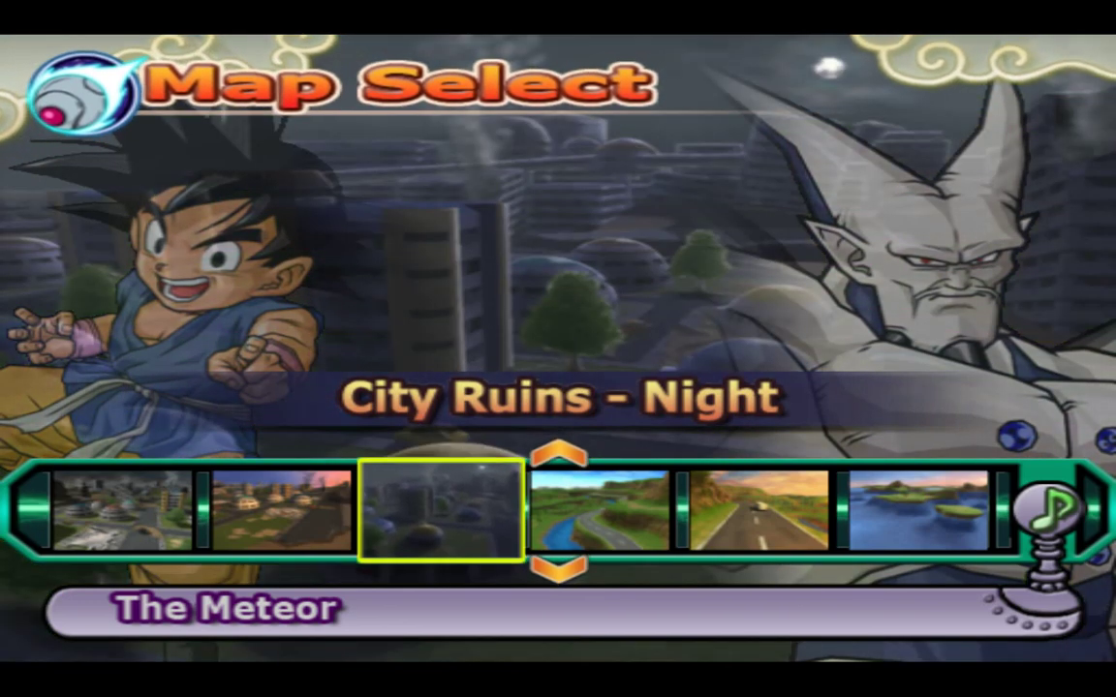
key("Left")
key("Left")
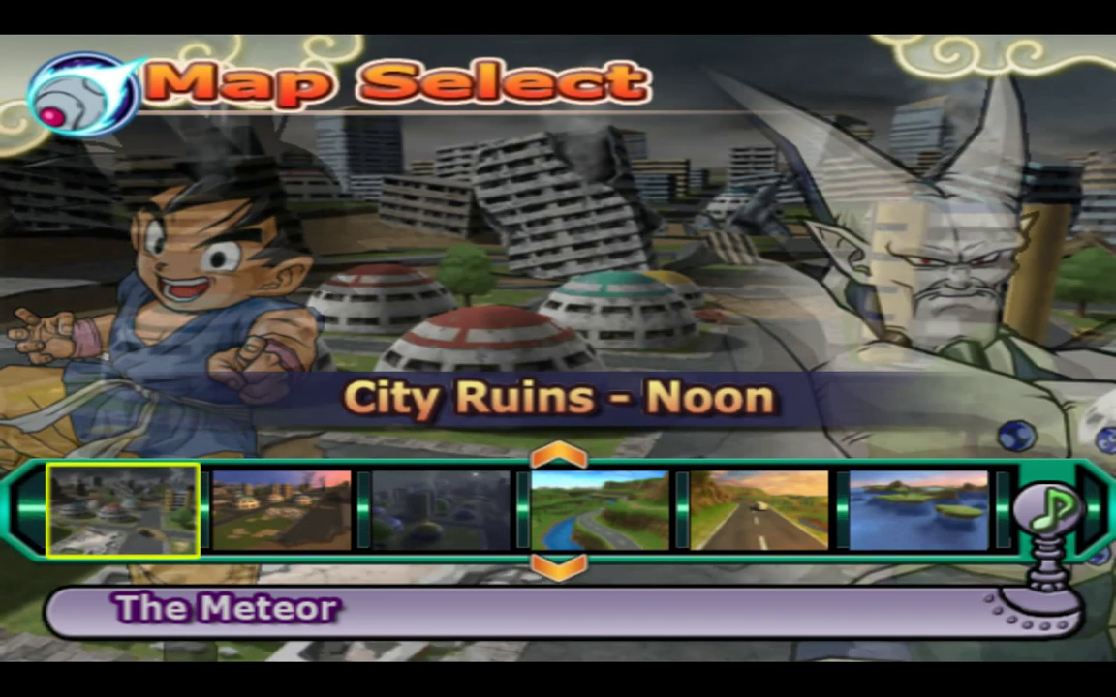
key("Return")
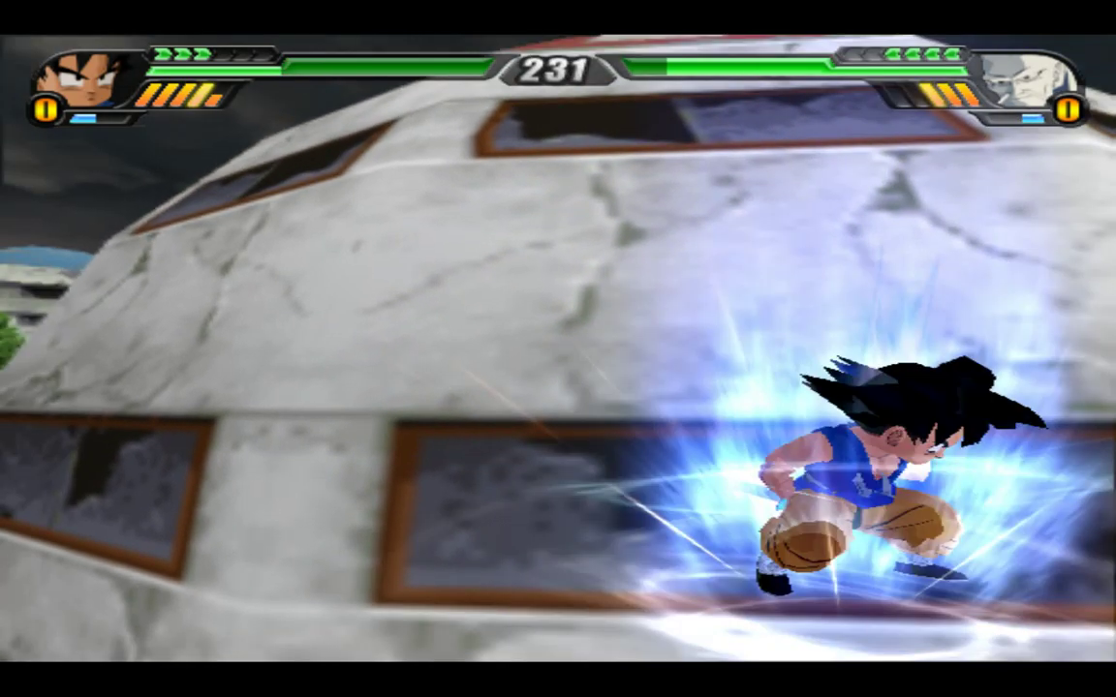
Step: Fight Omega Shenron as Goku (GT) with melee attacks, then pause the battle
key("i")
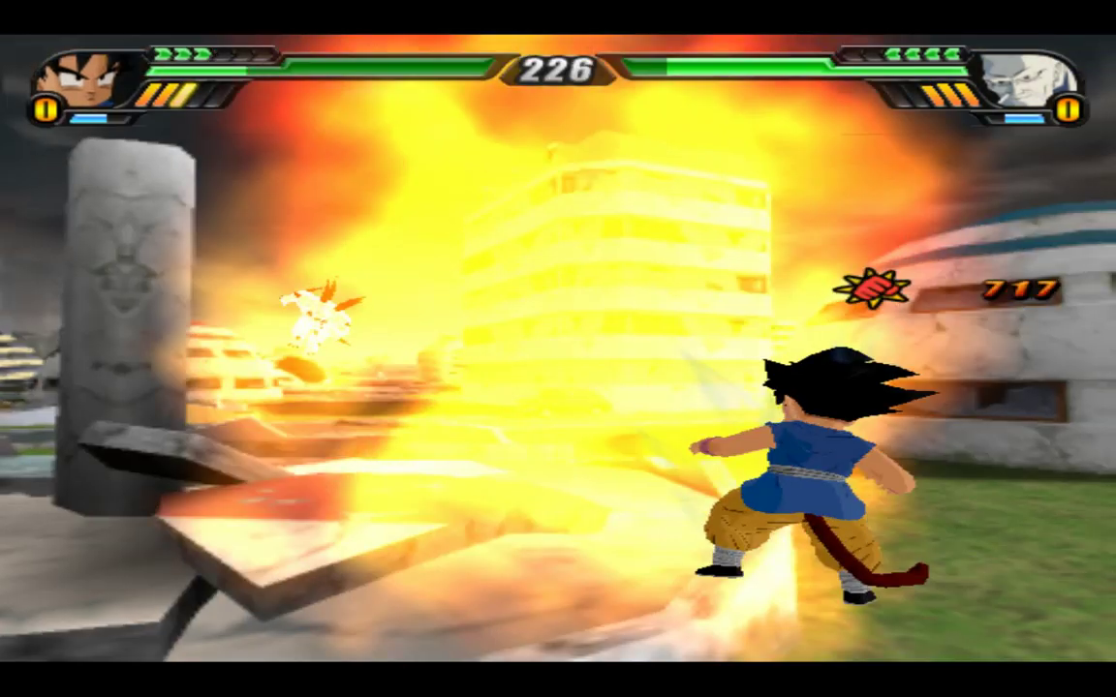
key("j")
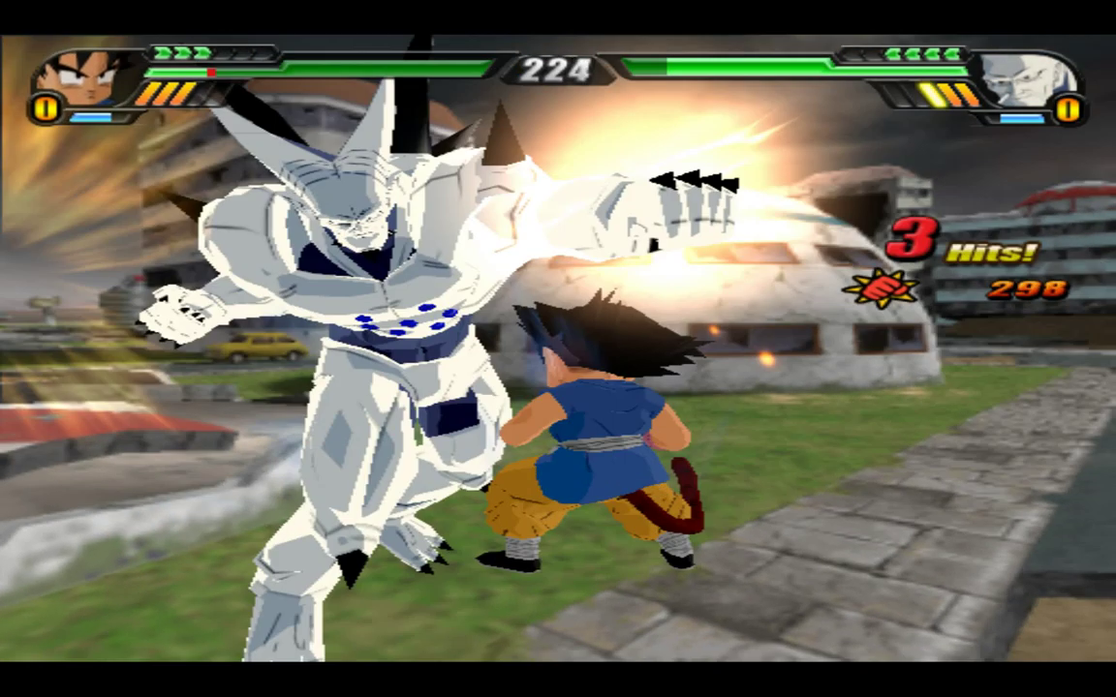
key("j")
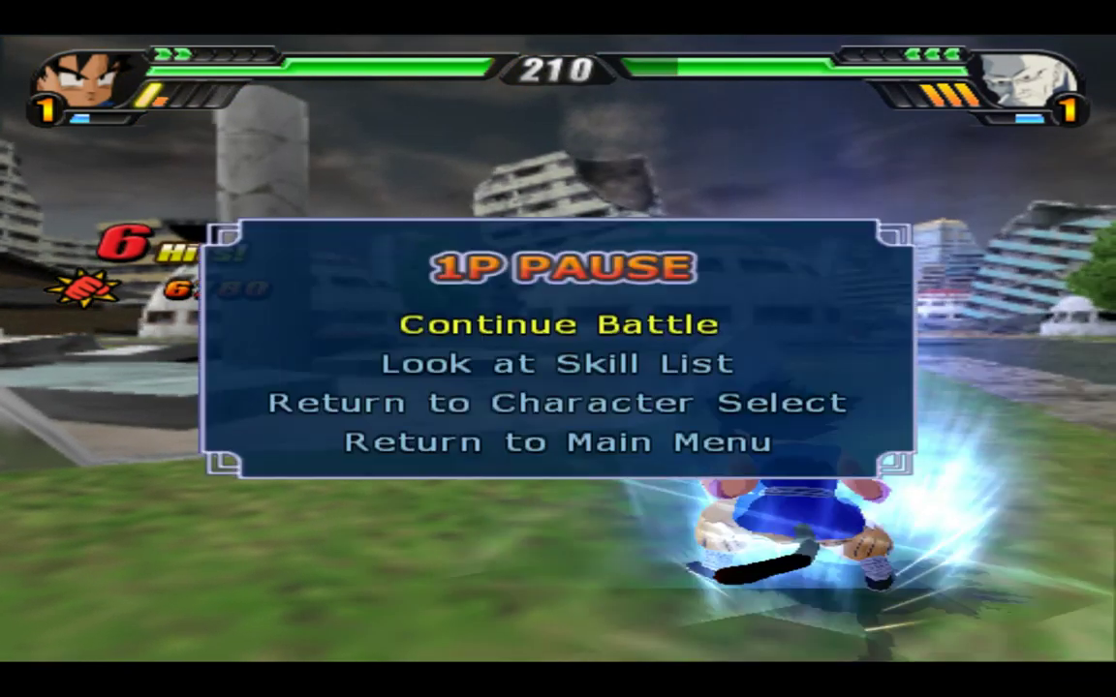
Step: Look at the Transformation page of Goku (GT)'s skill list from the paused battle and leave it
key("Return")
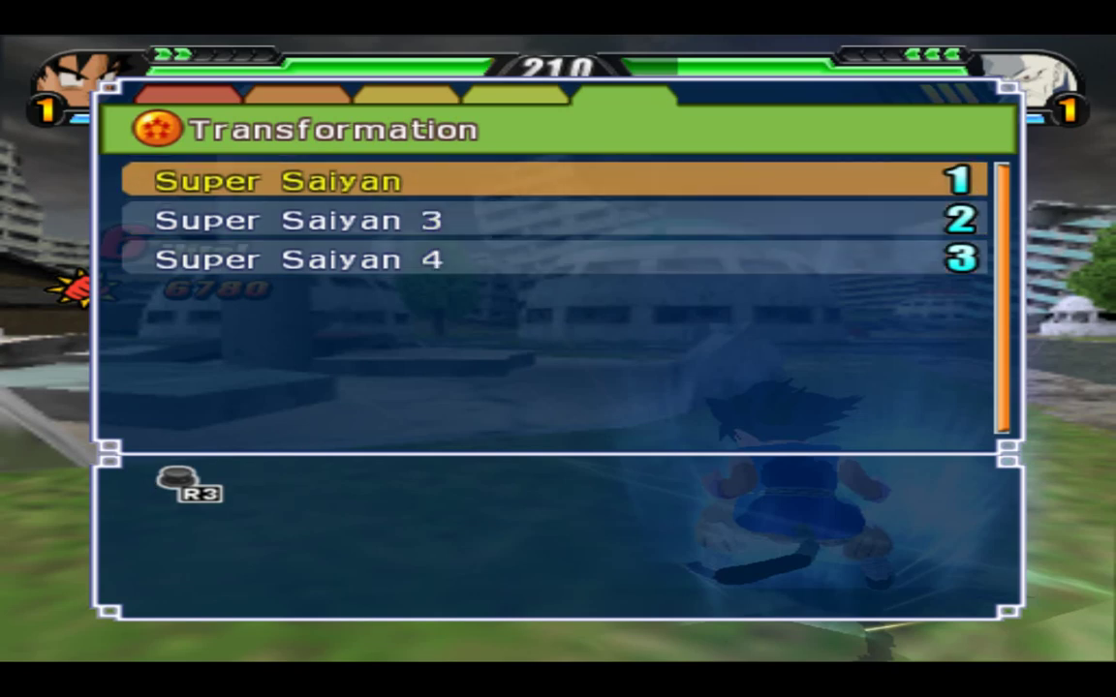
key("Escape")
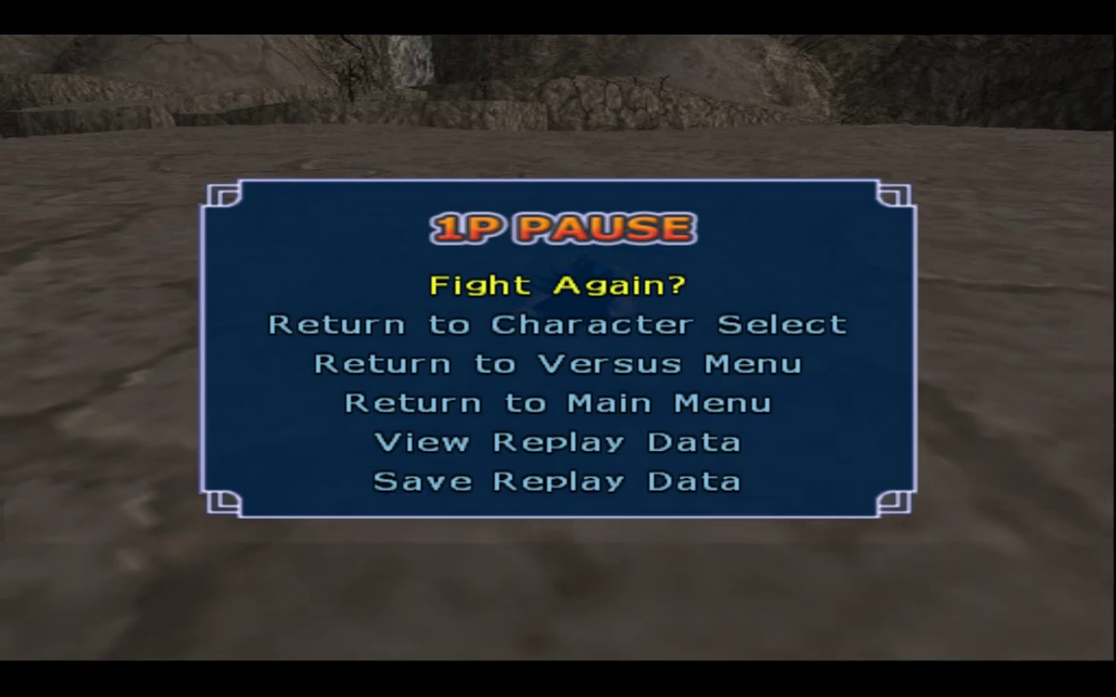
Step: Leave full-screen mode, close the game display and switch to the Debut Video Capture Software window
key("alt+Return")
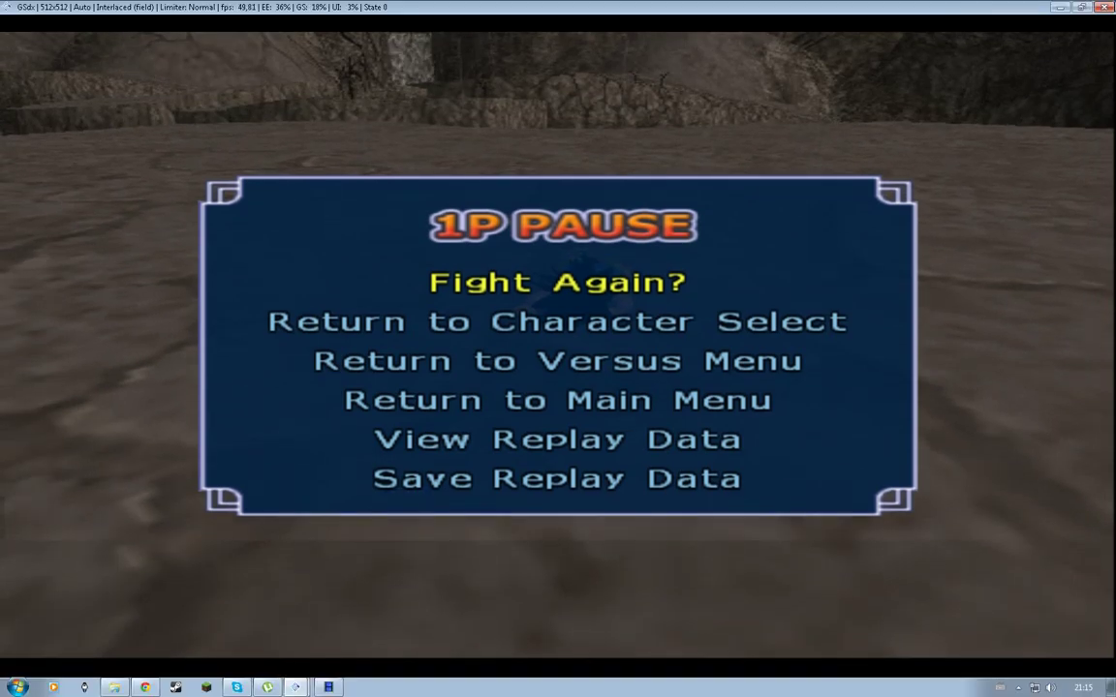
key("Escape")
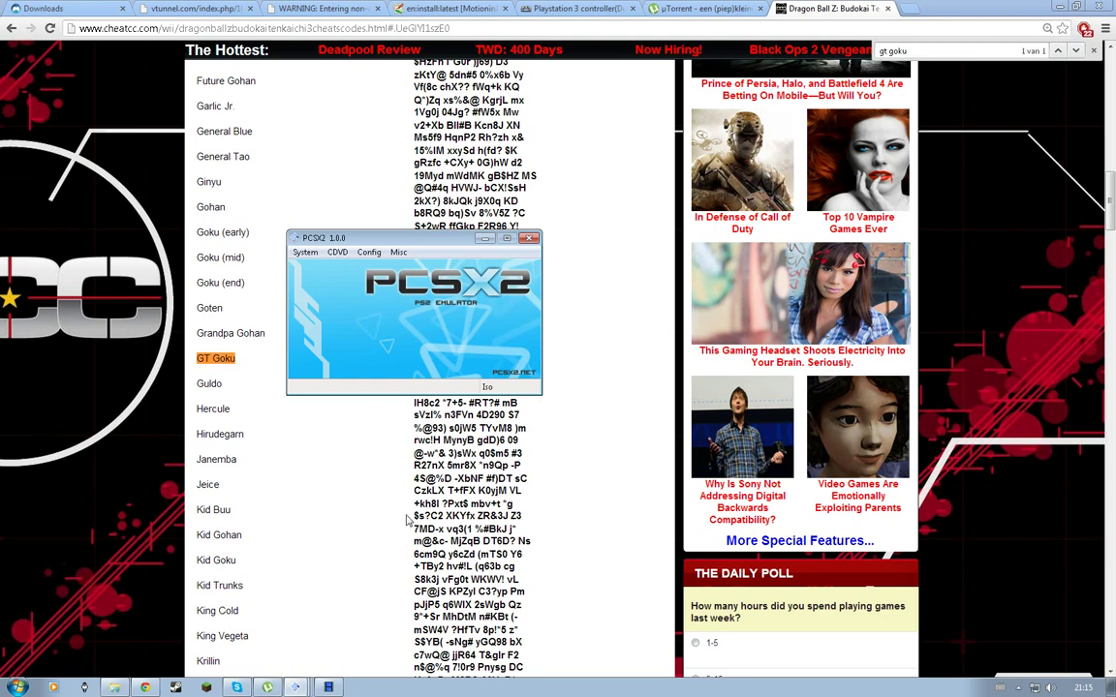
left_click(332, 689)
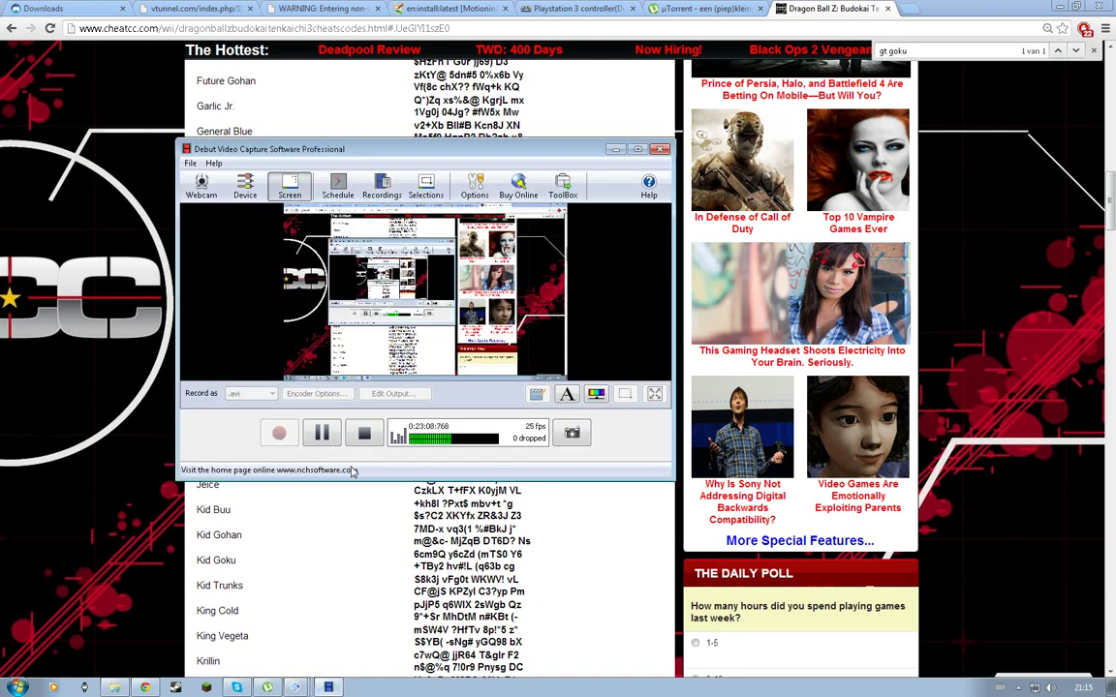